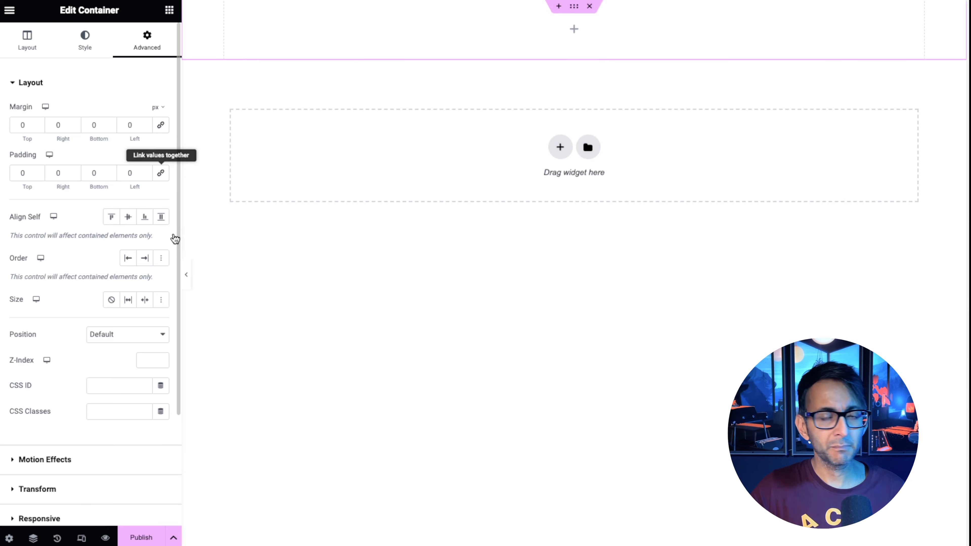
Set the outer container's padding to 20 px on the right and 20 px on the left.
text(2)
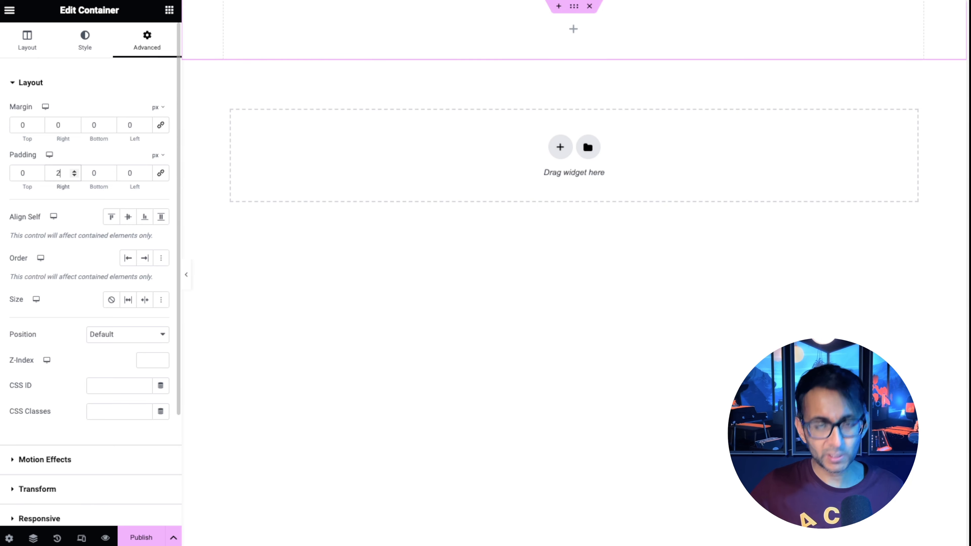
text(0)
key(Tab)
key(Tab)
text(2)
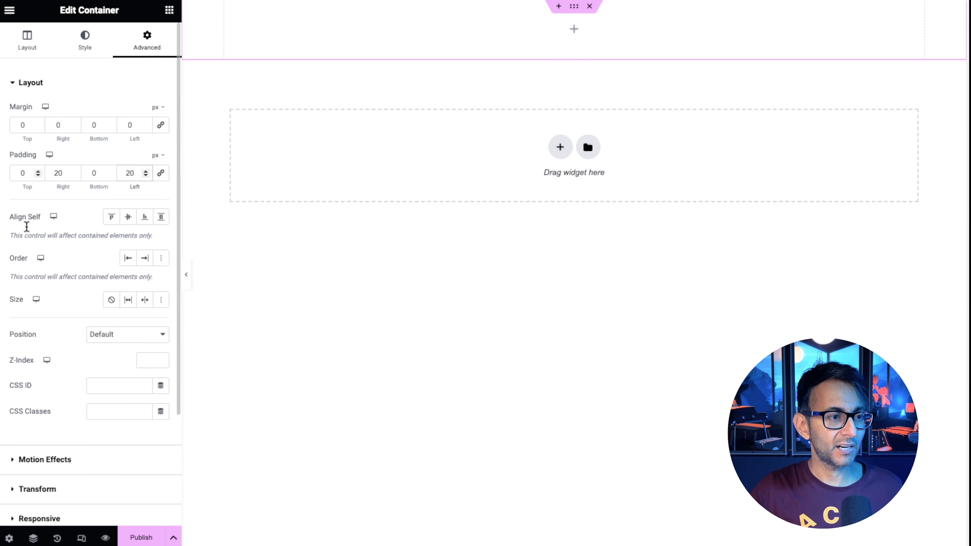
Open the Navigator, place it over the middle of the canvas and select the outer container in it.
click(183, 67)
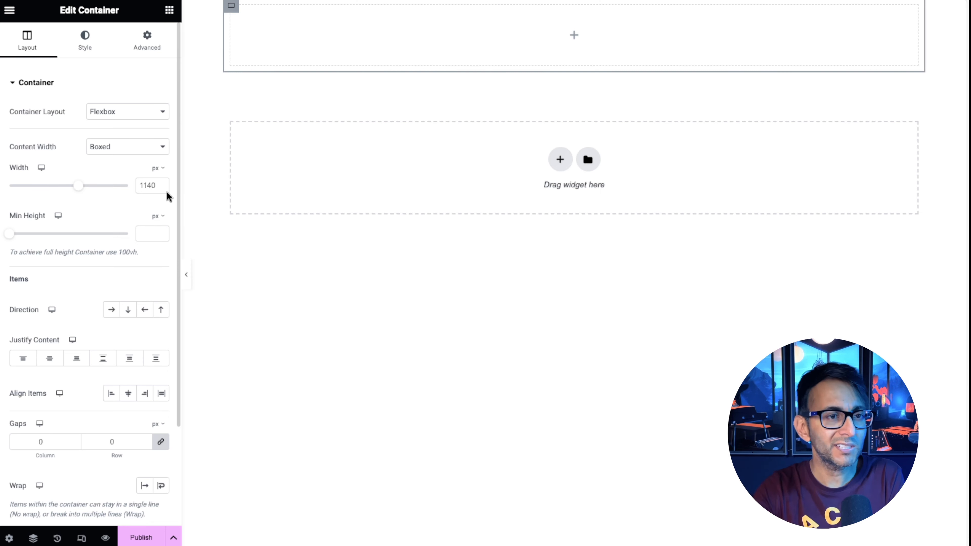
click(33, 538)
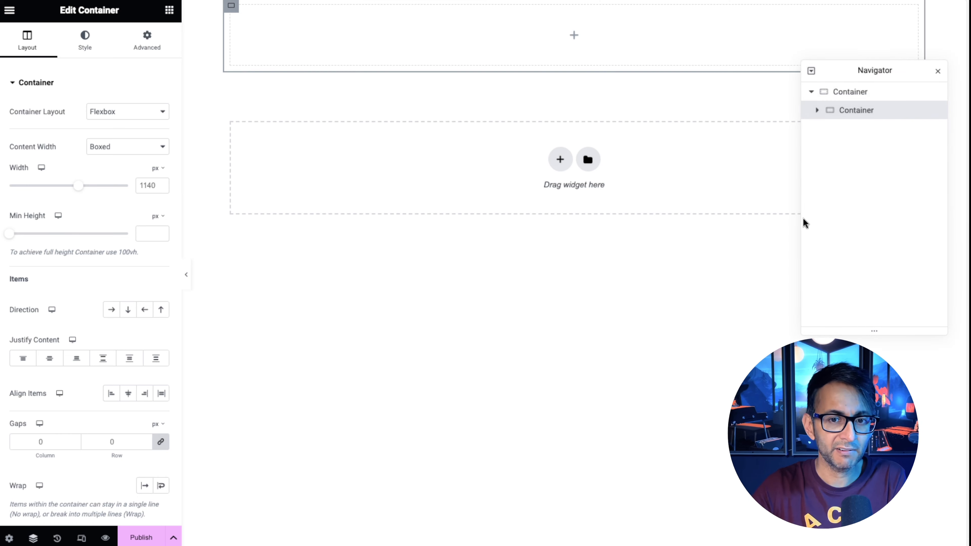
drag(937, 130, 568, 162)
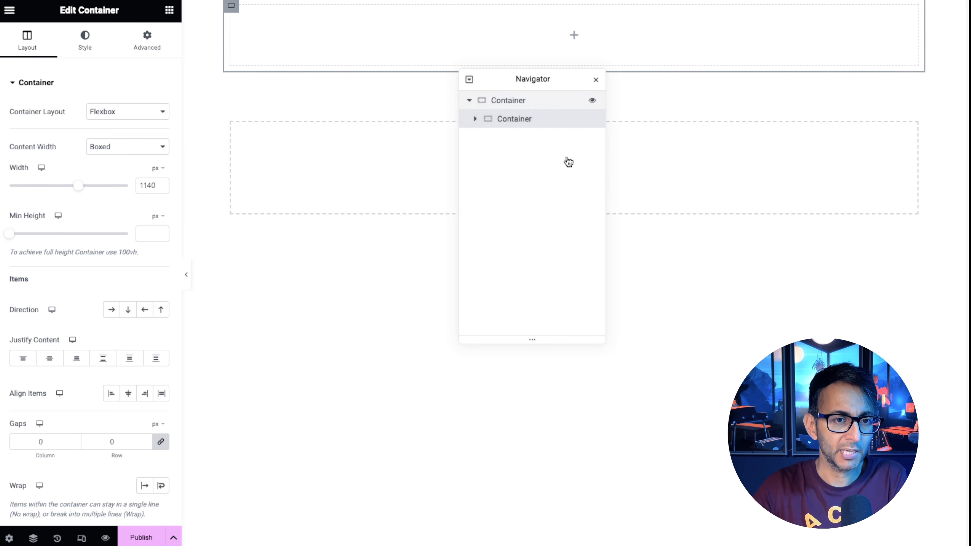
click(569, 162)
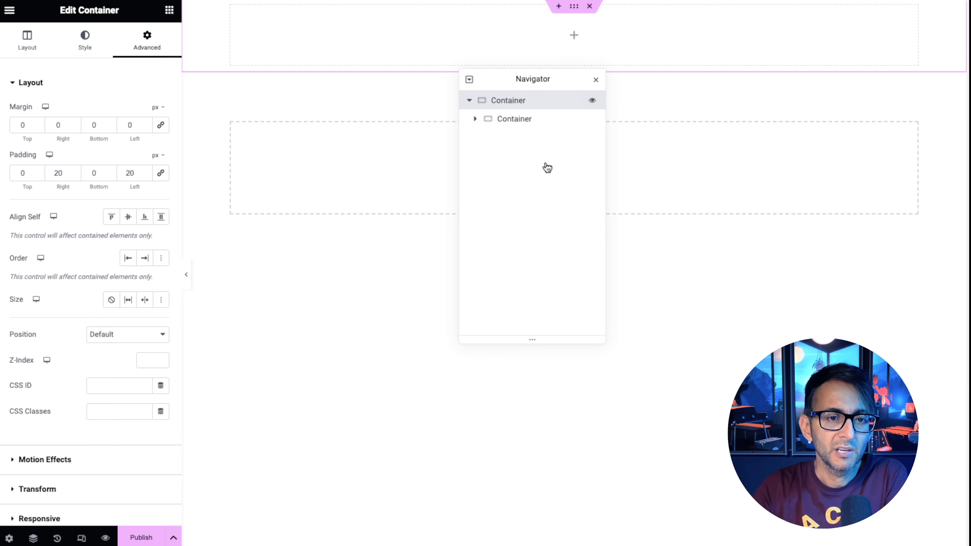
Set the inner container's content width to Full Width and its minimum height to 60 vh.
click(549, 119)
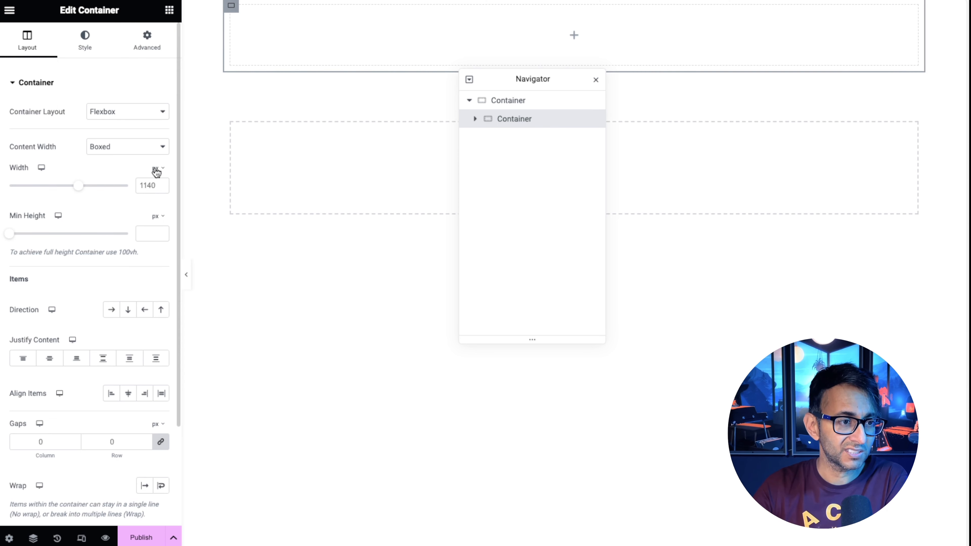
click(156, 112)
click(147, 146)
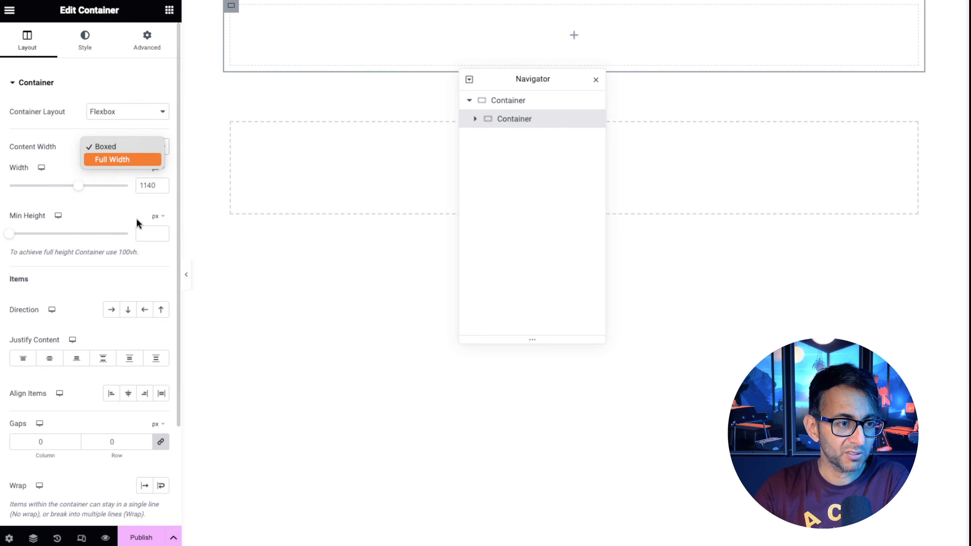
click(147, 159)
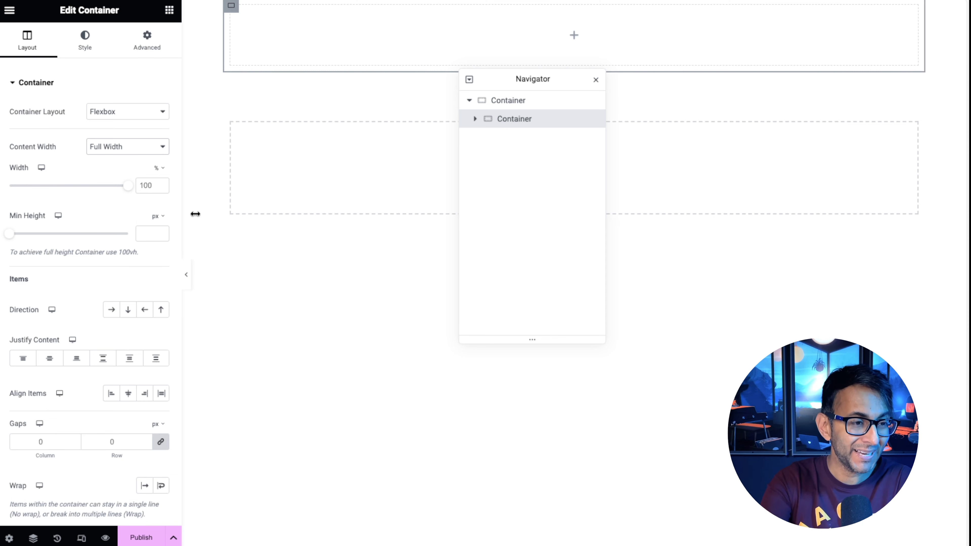
click(158, 217)
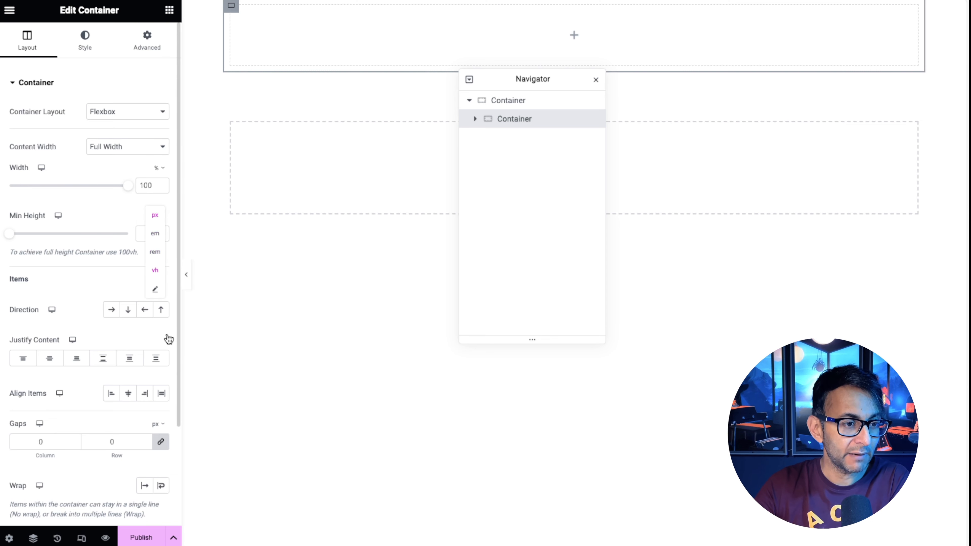
click(156, 269)
click(154, 234)
text(60)
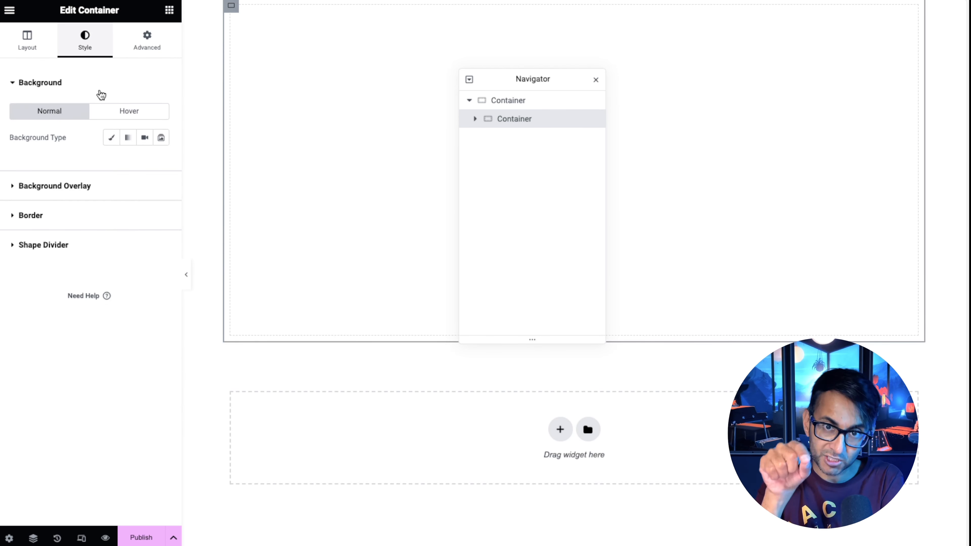
Give the inner container a background image of the man reading at a desk, set to Center Right, No-repeat and Cover.
click(112, 138)
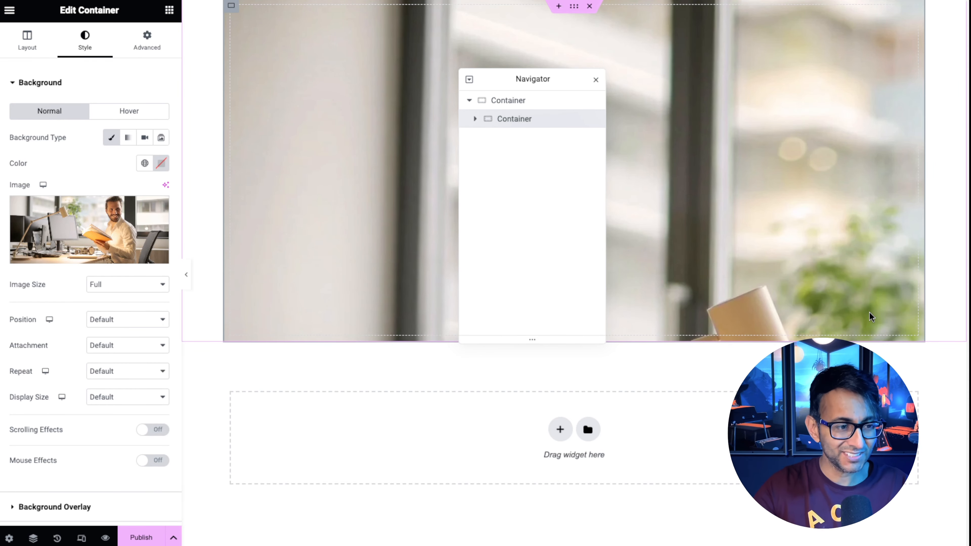
click(133, 371)
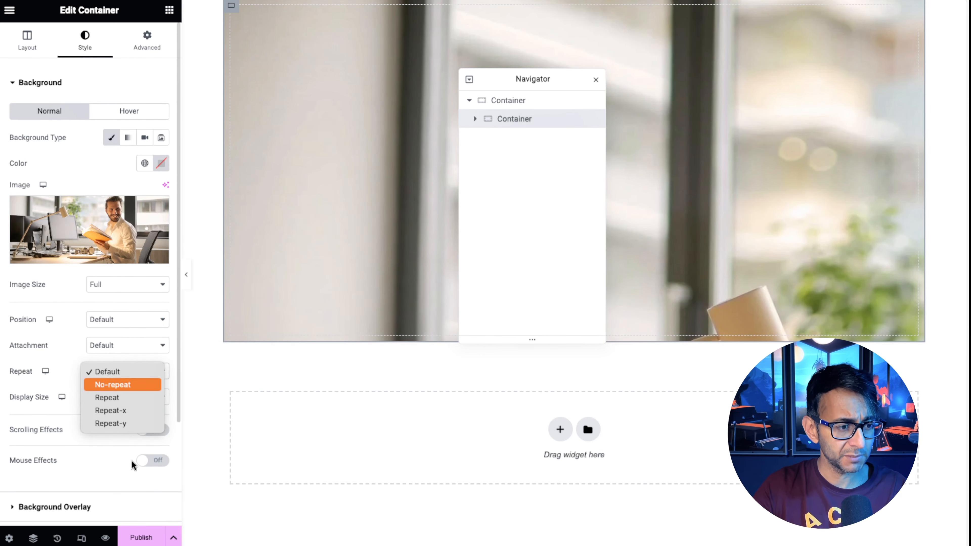
click(131, 385)
click(125, 397)
click(134, 423)
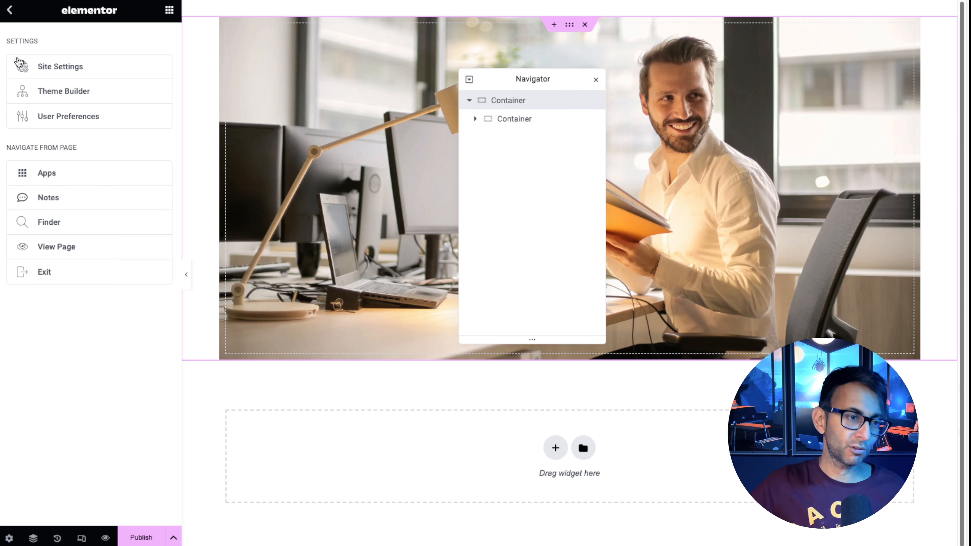
Set the site-wide background to a light grey global color in the site settings.
click(72, 118)
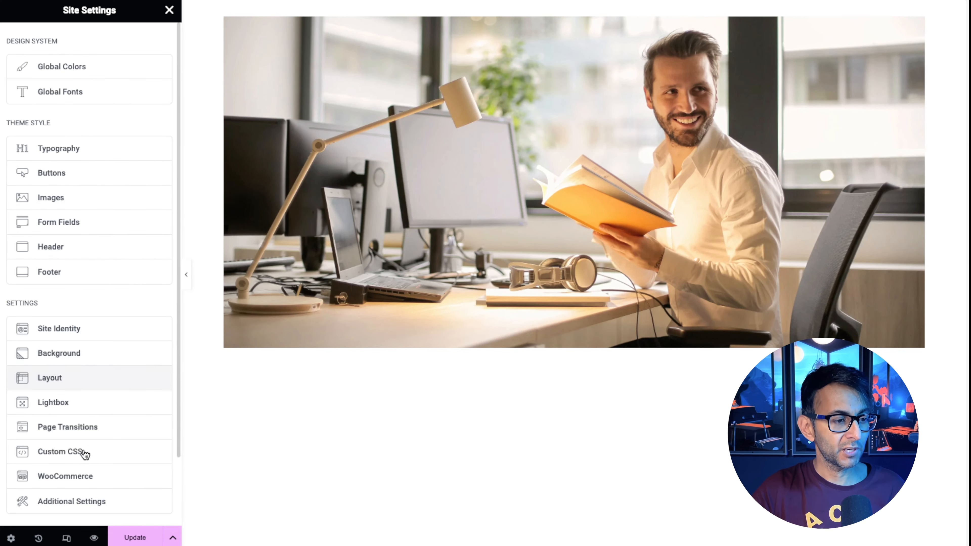
click(59, 353)
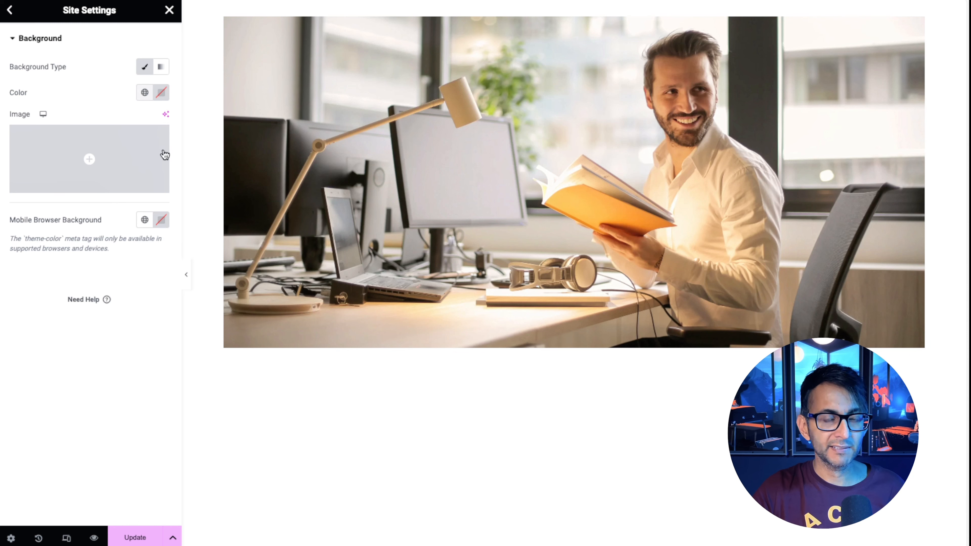
click(144, 93)
drag(172, 156, 172, 270)
click(162, 205)
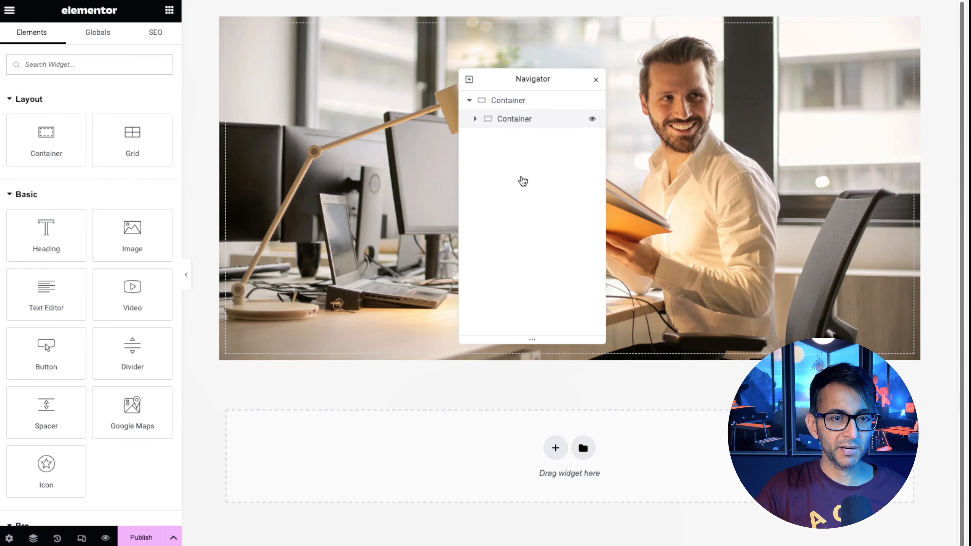
Add two headings and a button to the inner container, reading "Unleash Growth", "Drive Sales Soaring with your Professional Web Designer's Expertise" and "Discover More".
click(169, 10)
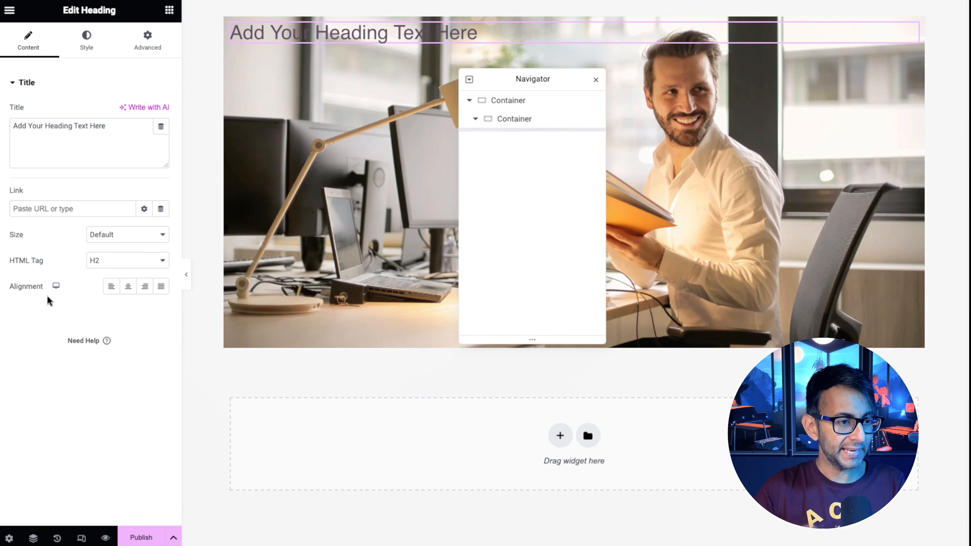
click(48, 241)
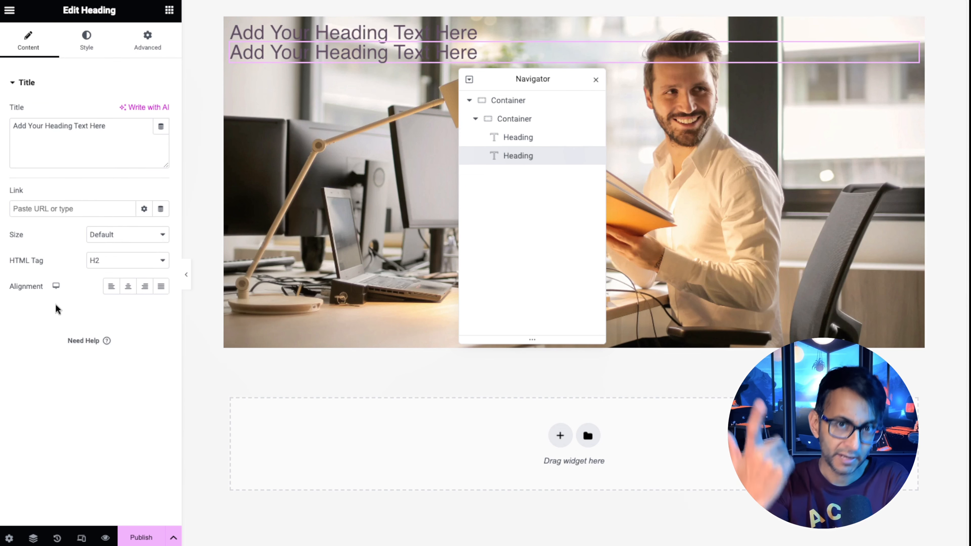
click(169, 9)
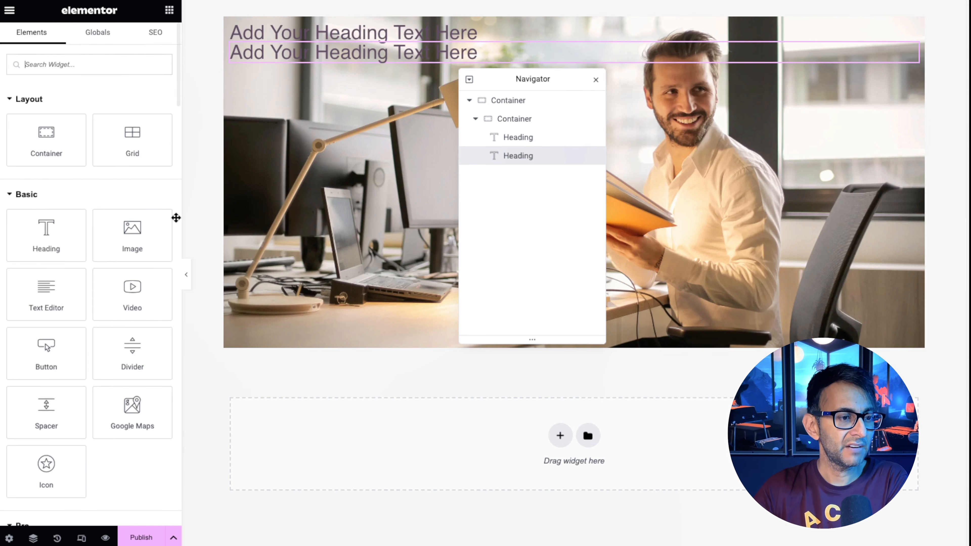
click(45, 337)
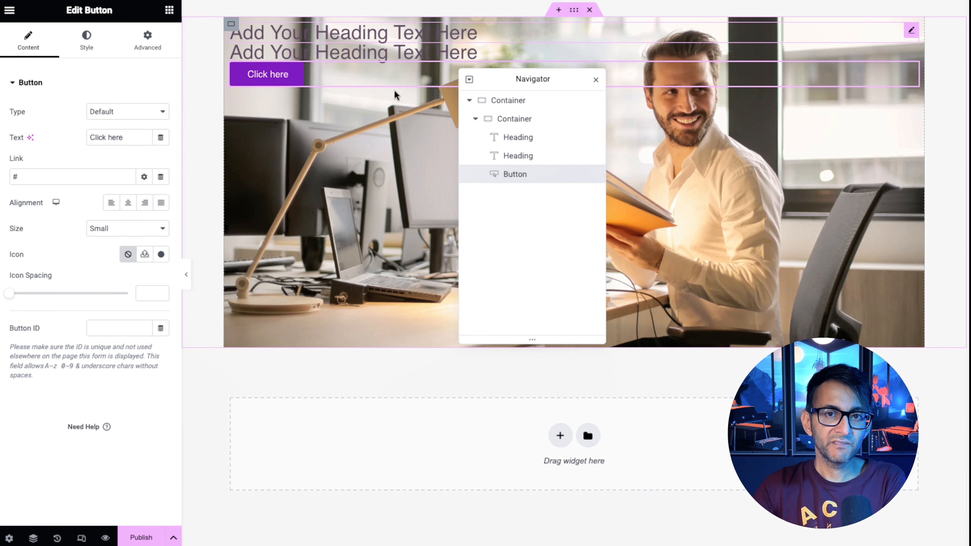
click(329, 33)
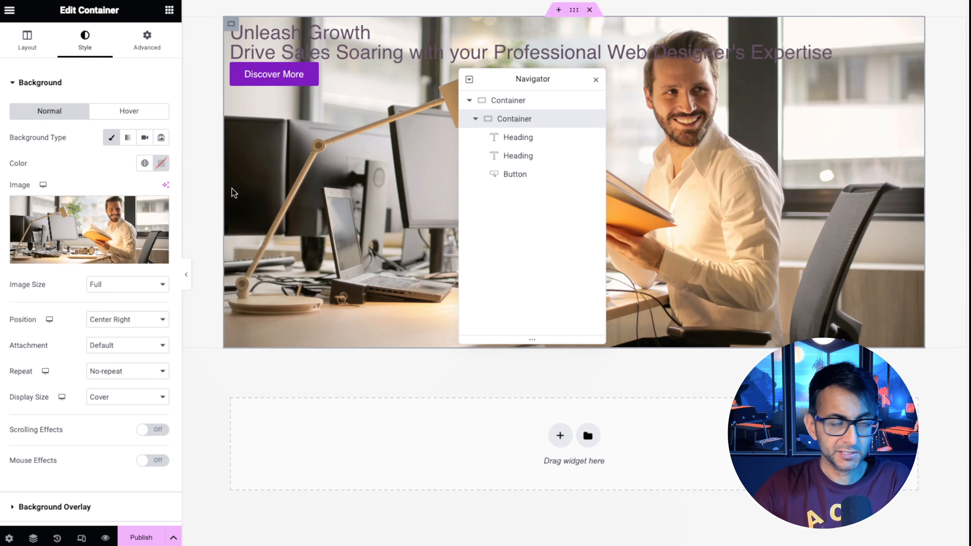
Justify the inner container's content to Center, with zero margins and padding of 50% right and 5% left.
click(27, 40)
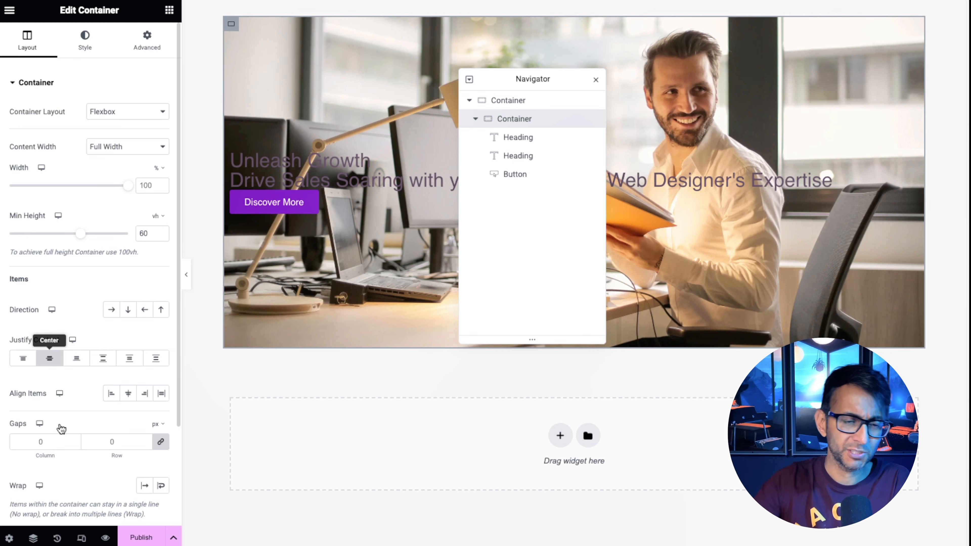
drag(550, 142, 592, 345)
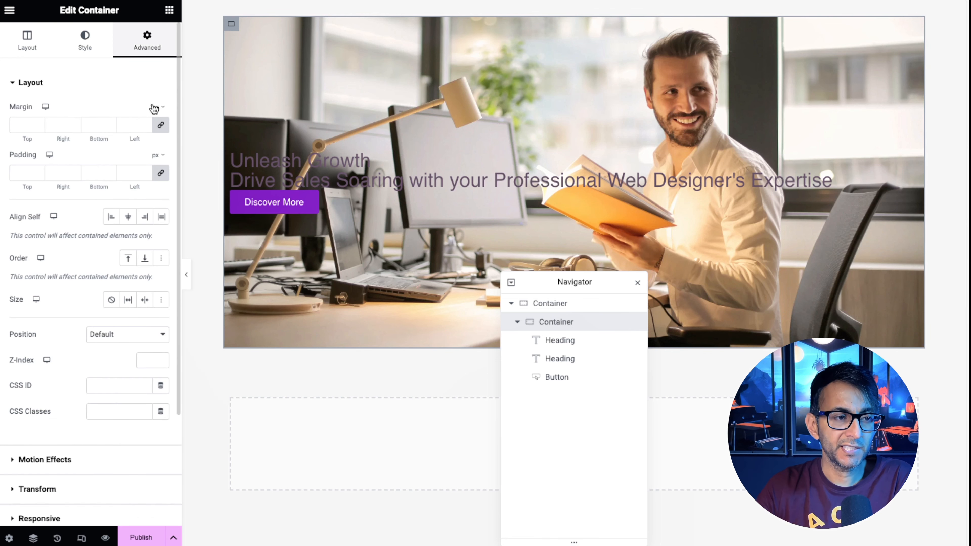
click(160, 125)
click(161, 173)
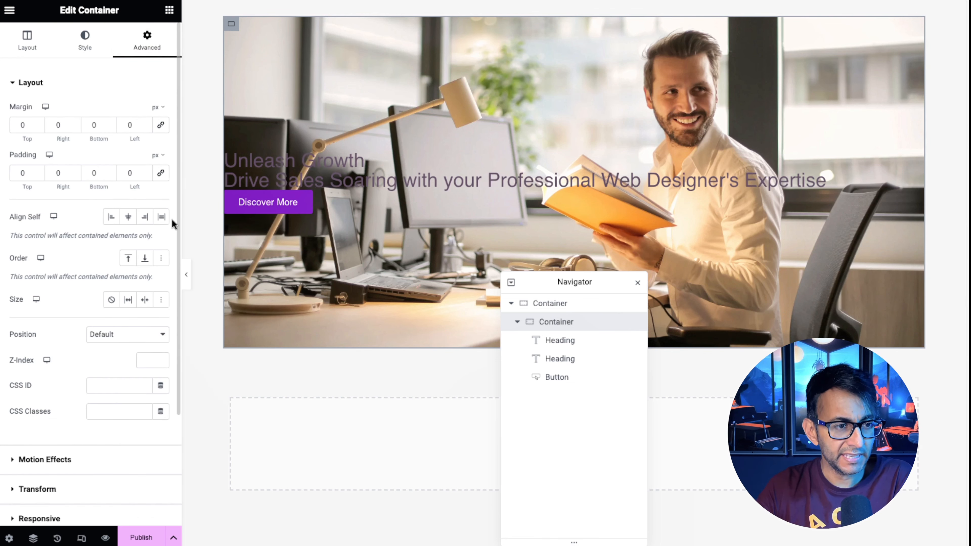
click(158, 155)
click(158, 172)
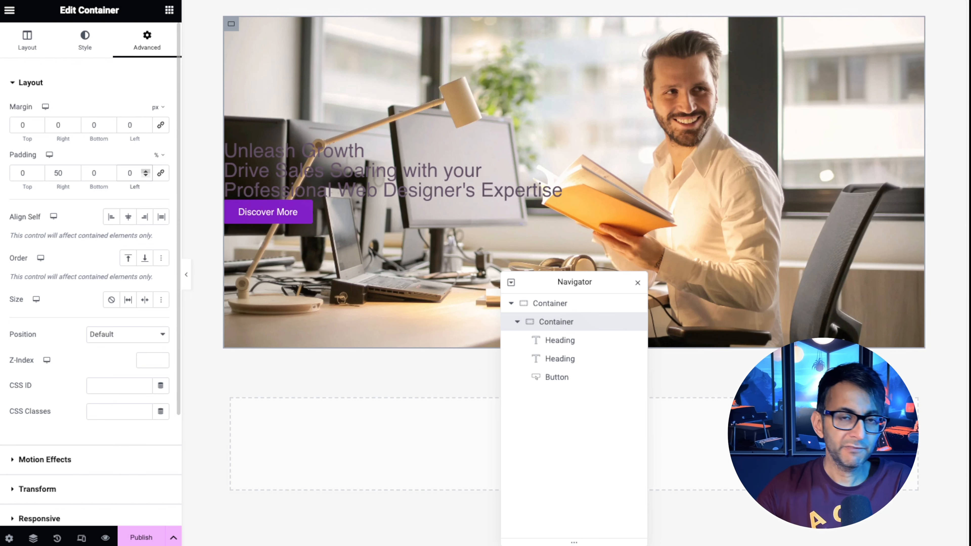
text(5)
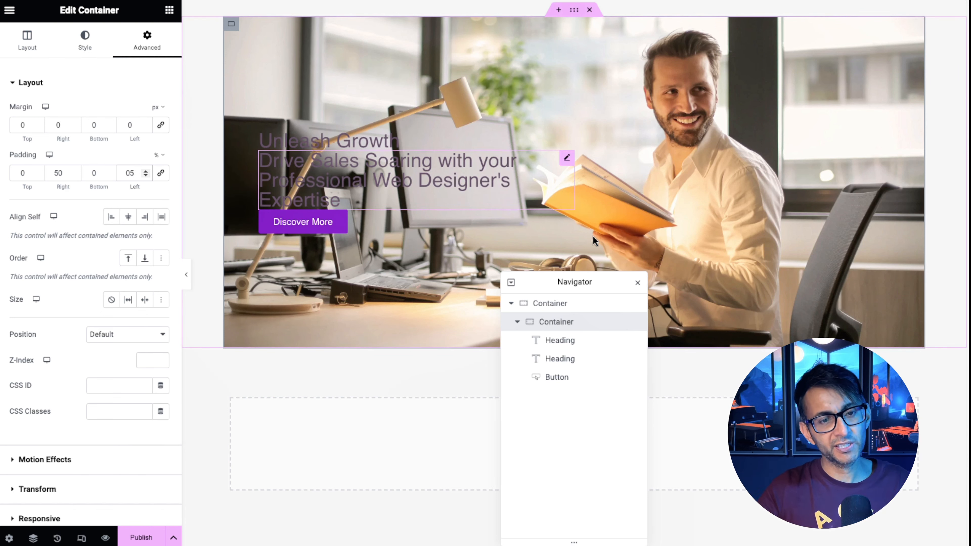
Set the inner container's row gap to 20 px, unlinked from the column gap.
click(580, 246)
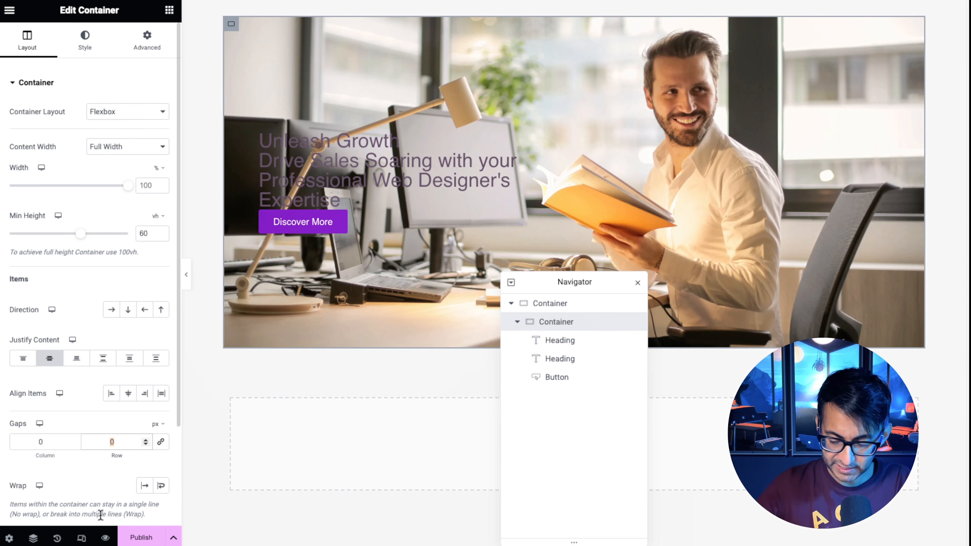
text(20)
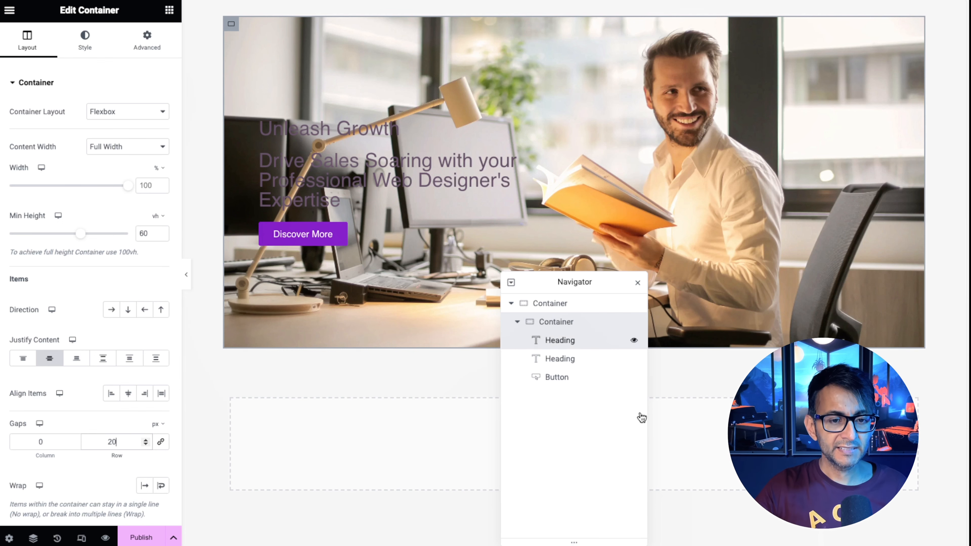
Change the text color of the "Unleash Growth" heading to the white global color.
click(634, 339)
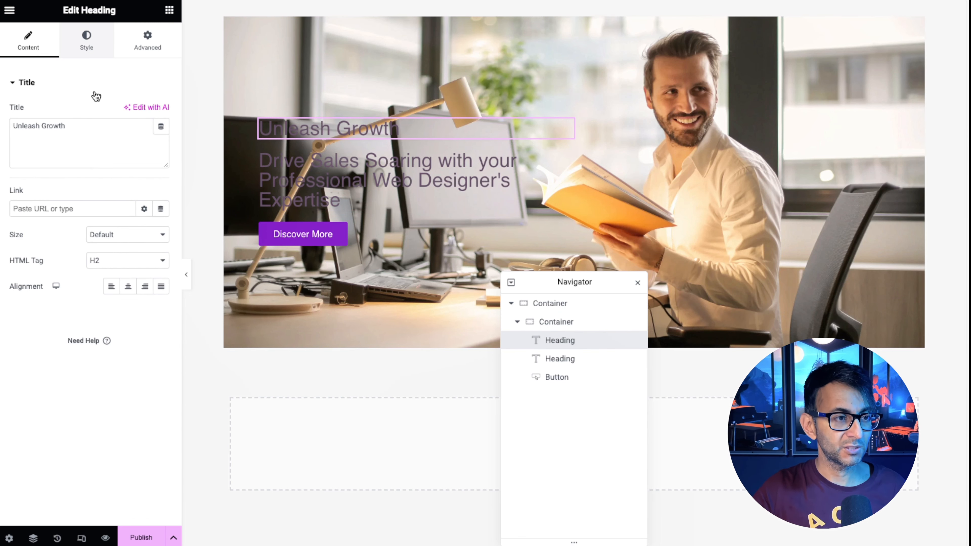
click(87, 40)
click(28, 41)
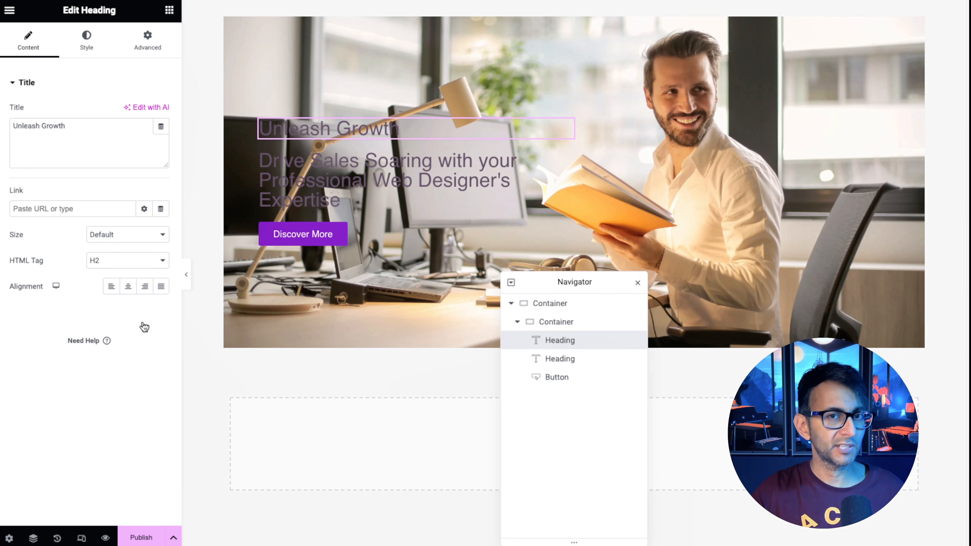
click(86, 40)
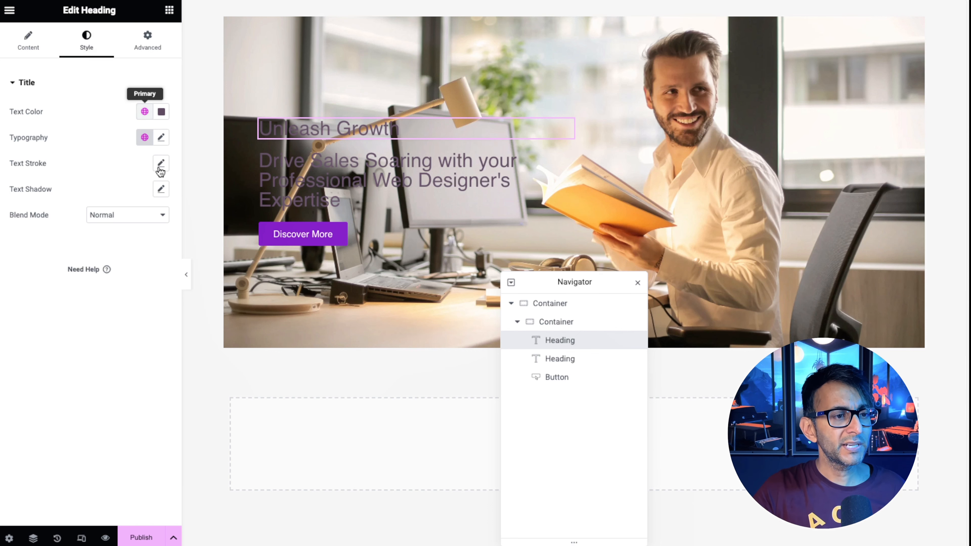
click(144, 112)
scroll(180, 226, down, 3)
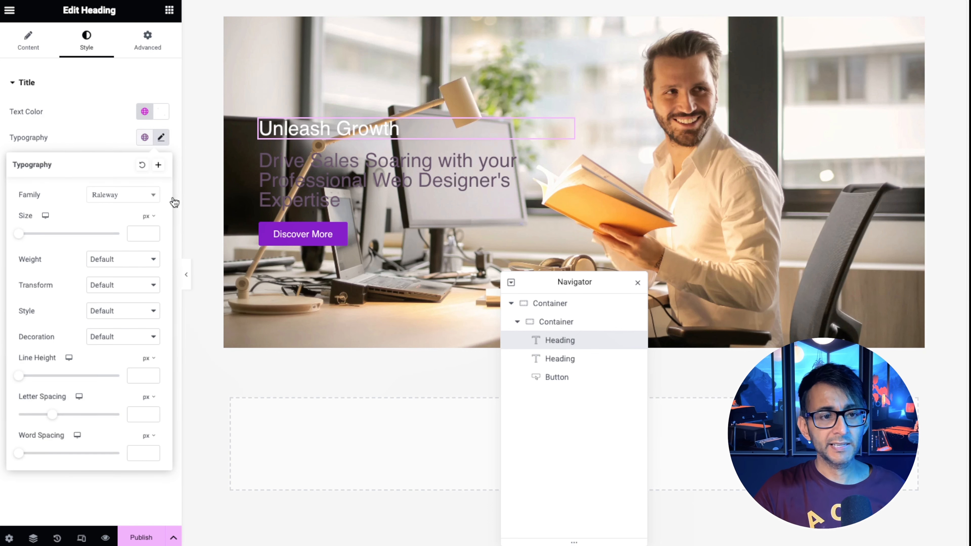
Examine the font families available for the "Unleash Growth" heading's typography.
click(153, 195)
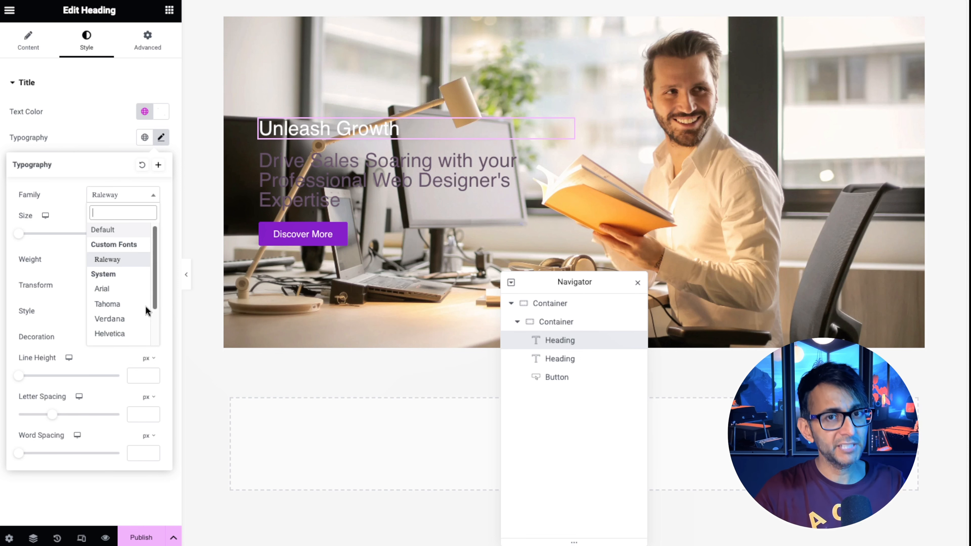
click(73, 192)
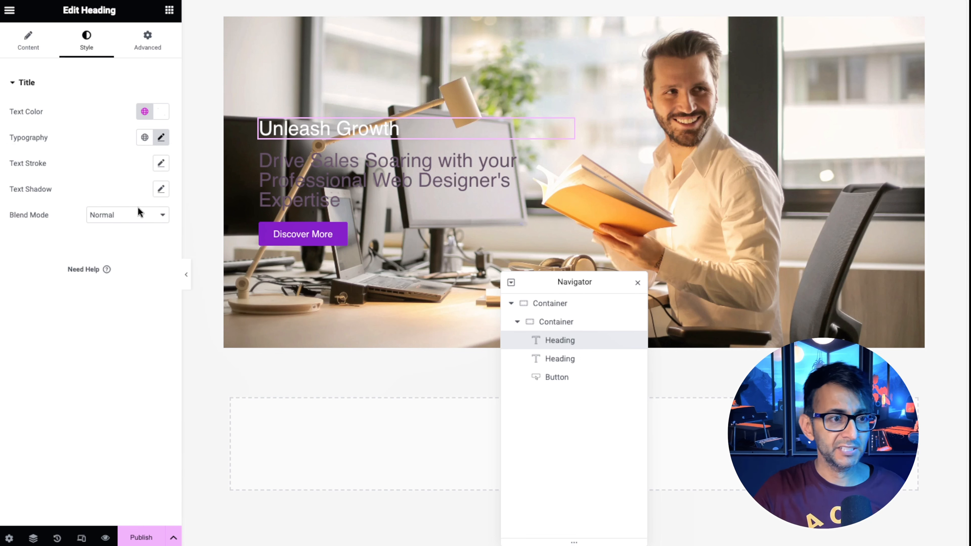
Set the "Unleash Growth" heading's typography to weight 700 (Bold) and font size 4 rem.
click(160, 137)
click(127, 260)
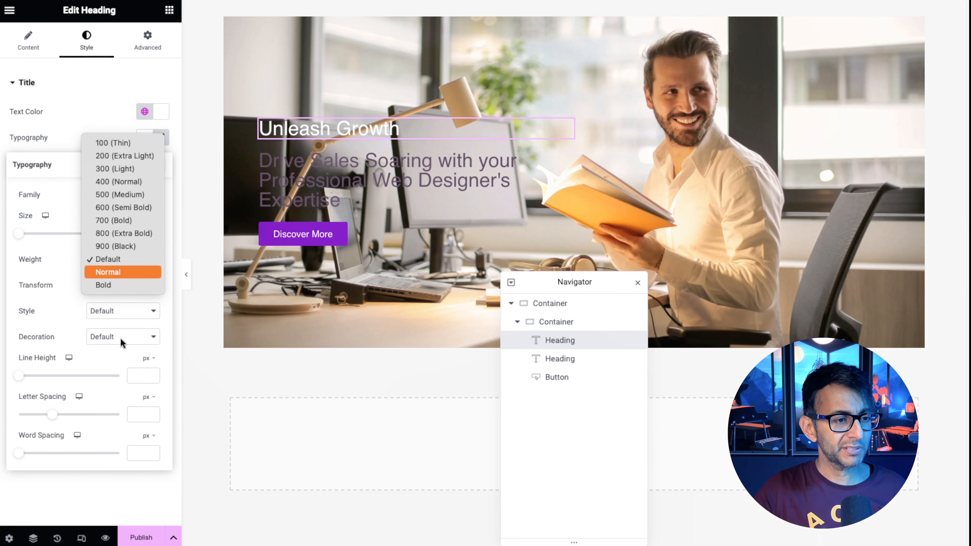
click(132, 221)
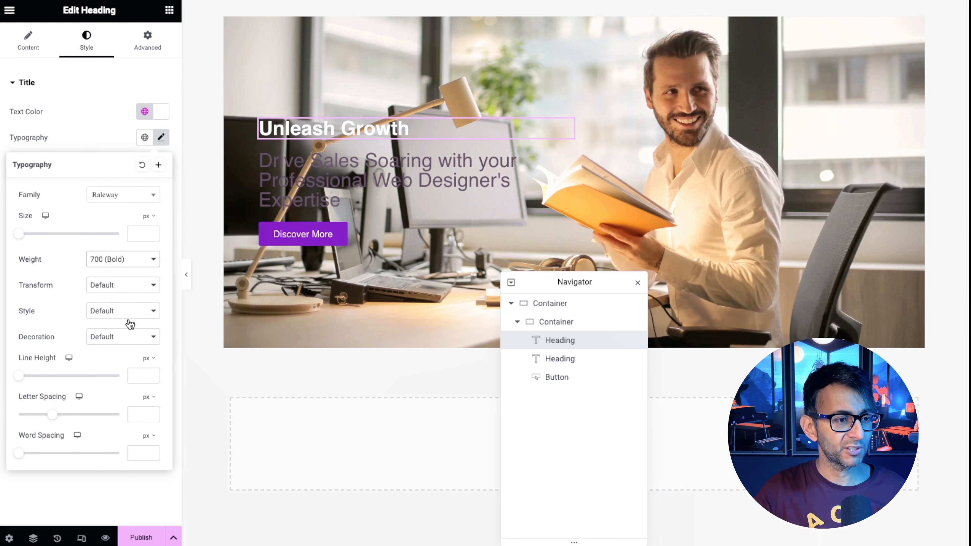
click(149, 216)
click(145, 252)
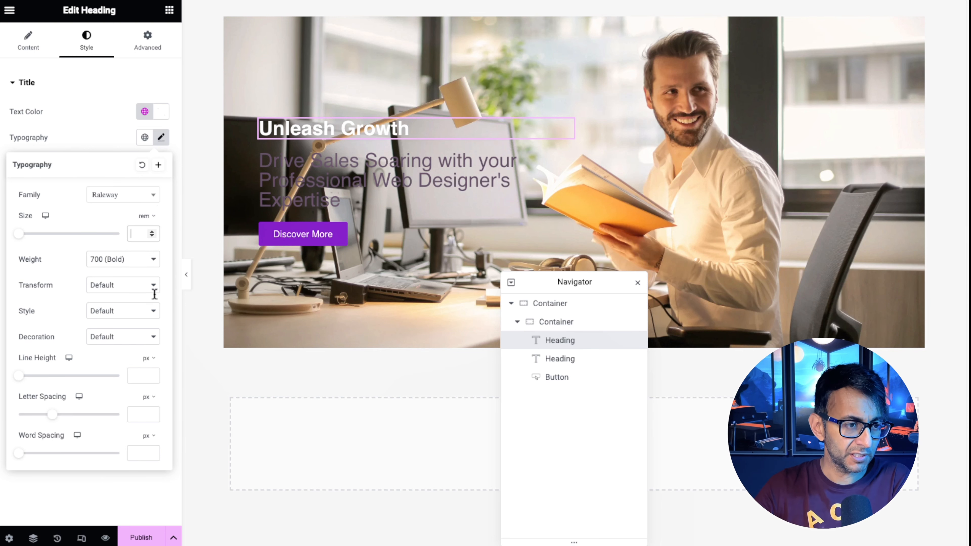
text(4)
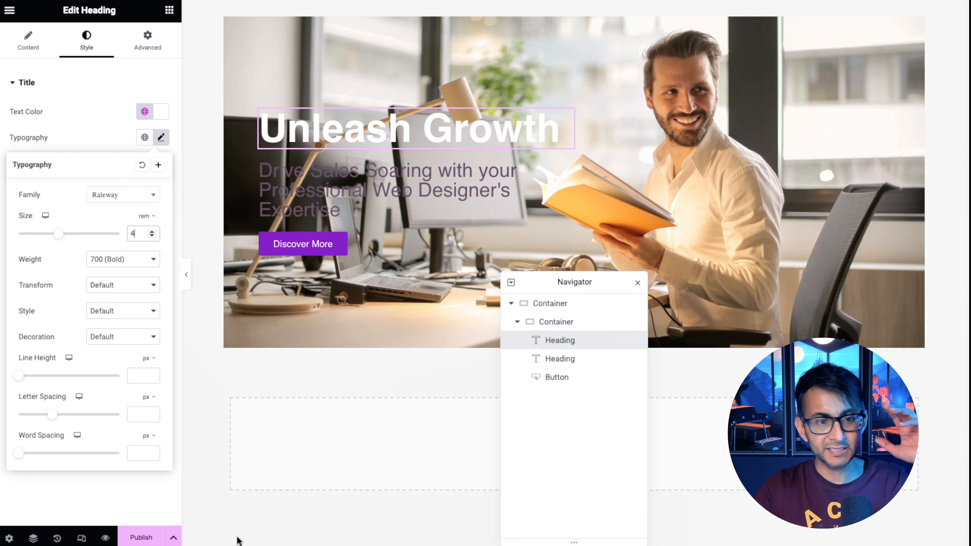
Check the heading in the mobile preview, return to desktop view and clear the heading's font size.
click(81, 539)
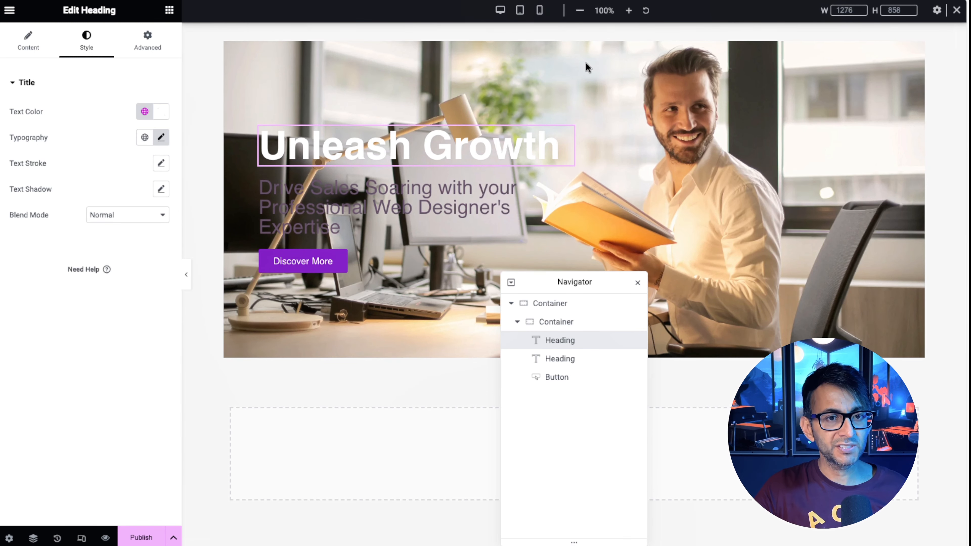
click(540, 11)
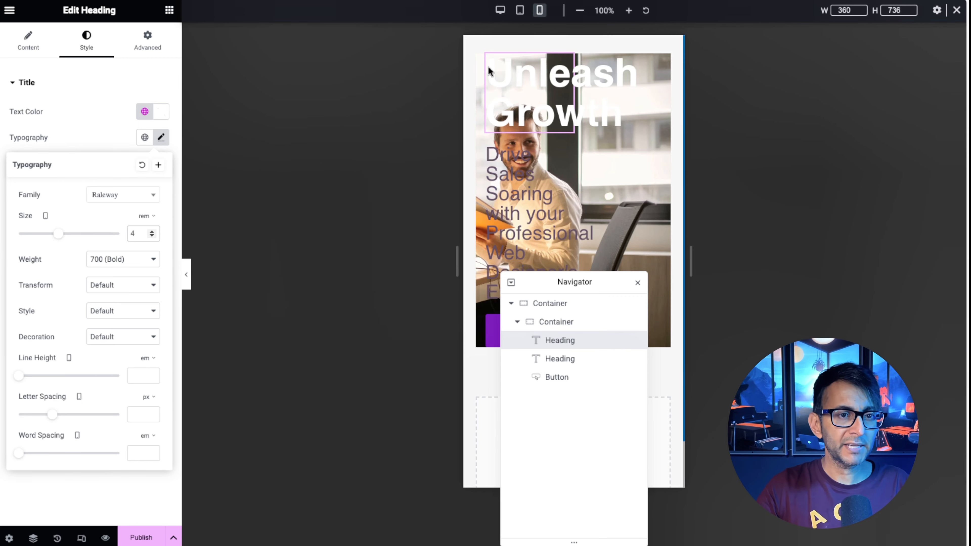
click(500, 10)
click(161, 137)
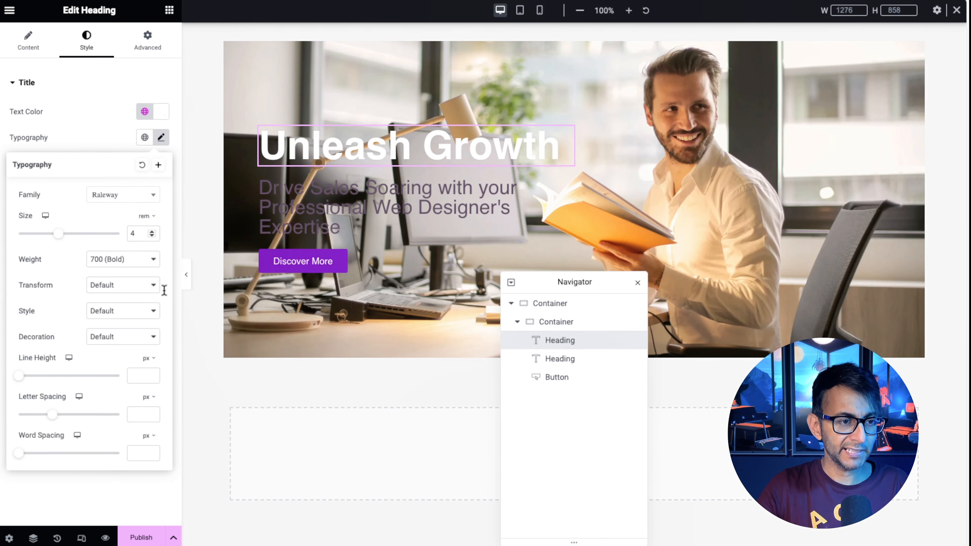
key(BackSpace)
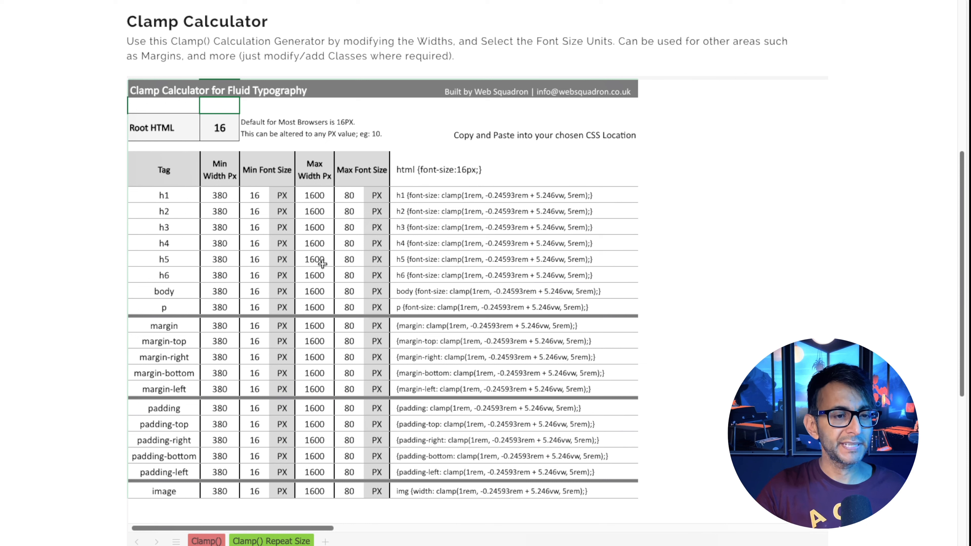
Switch to the Clamp Calculator and give the h1 row a maximum width of 1100 px and font sizes from 2 to 4 REM.
click(314, 195)
text(1100)
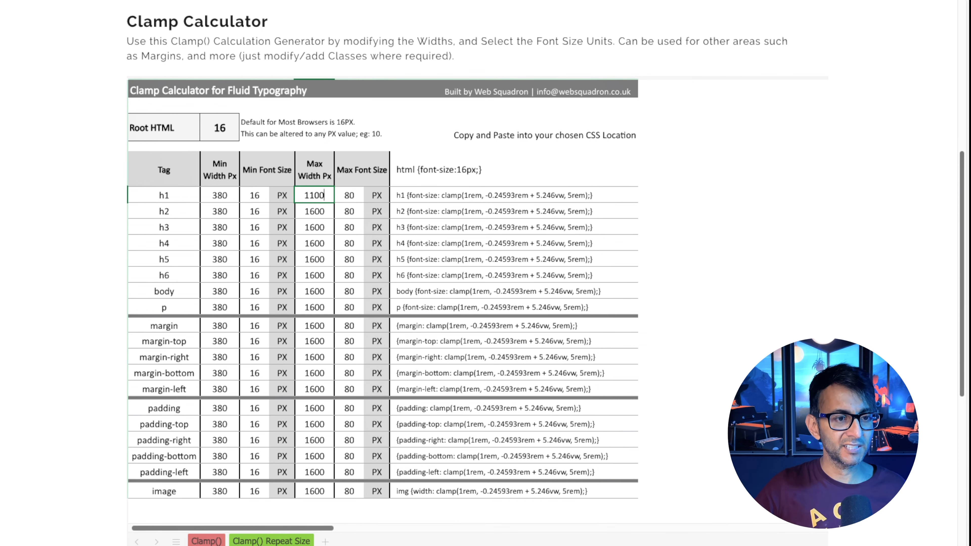
key(Tab)
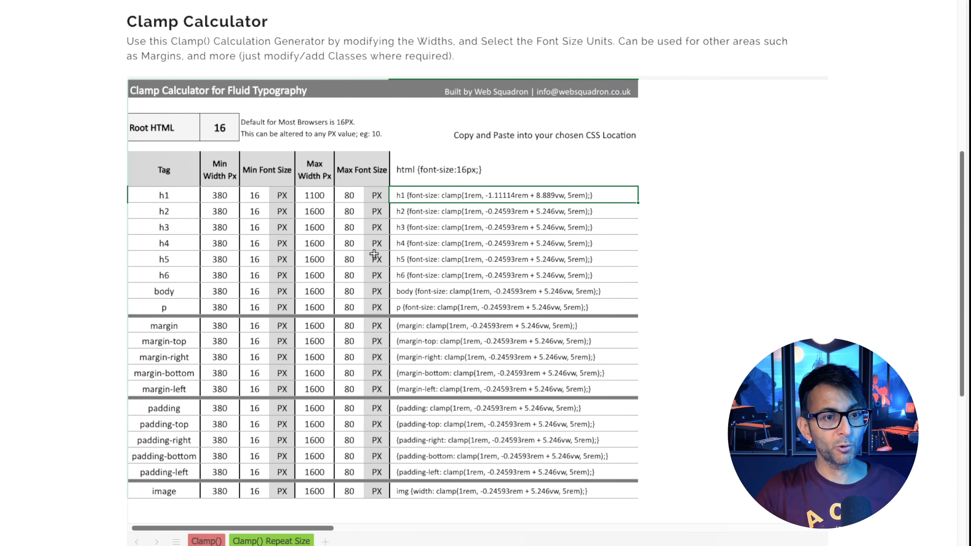
key(Left)
click(396, 193)
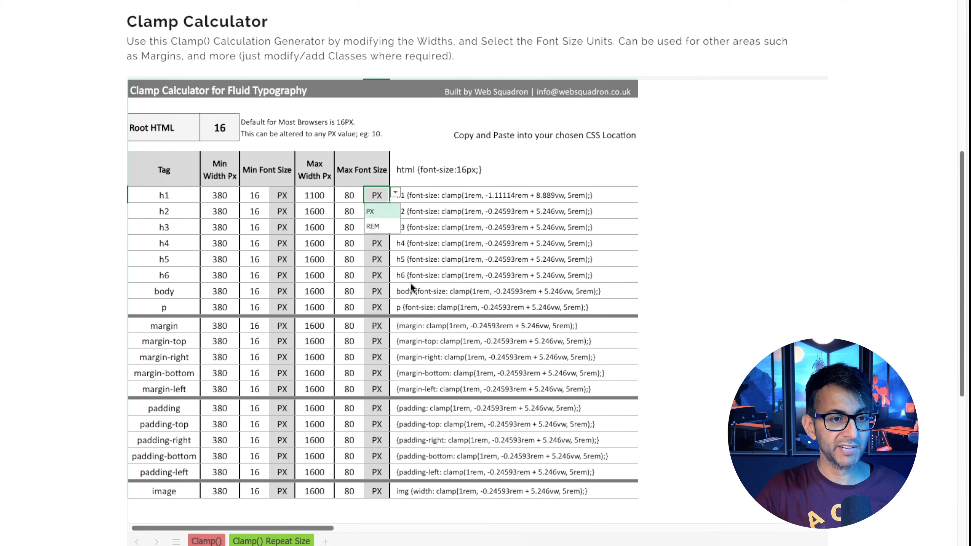
click(382, 225)
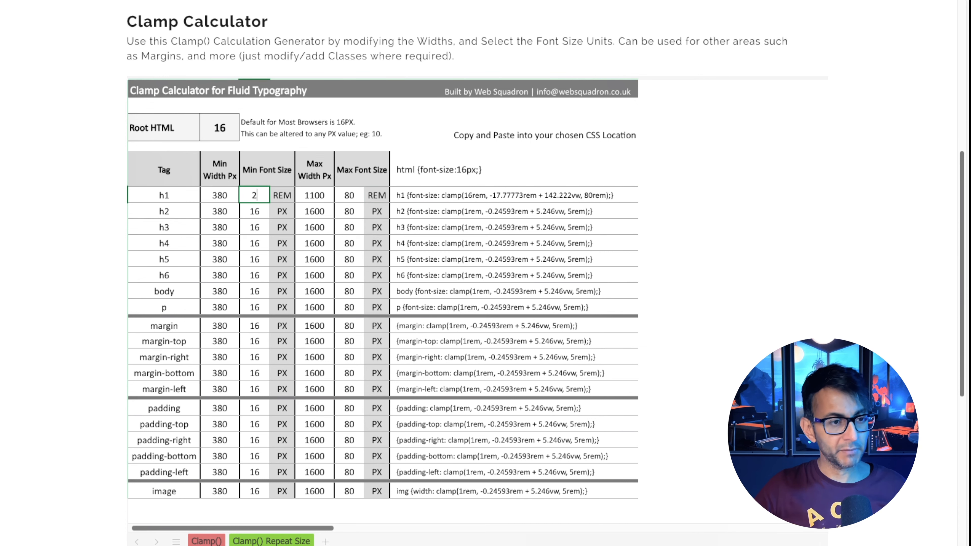
text(2)
key(Tab)
text(4)
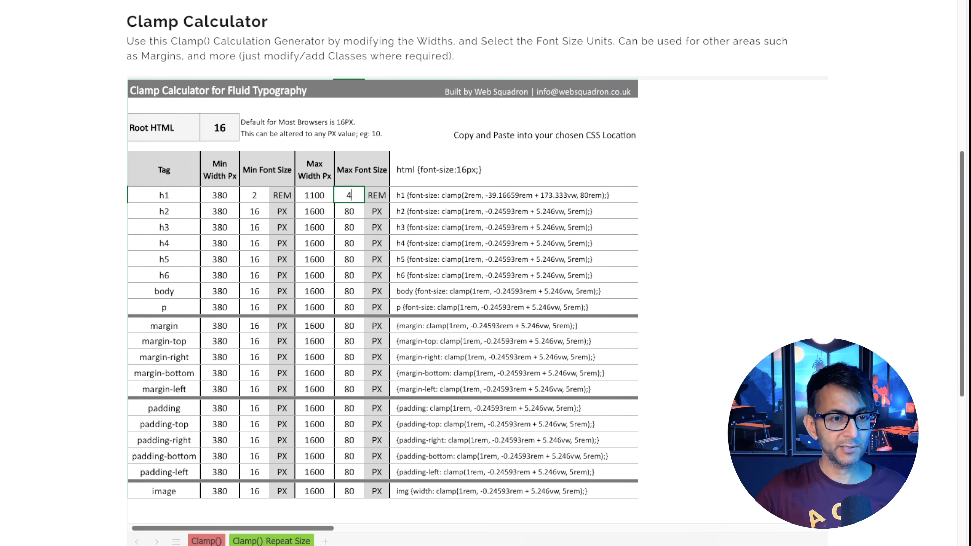
key(Return)
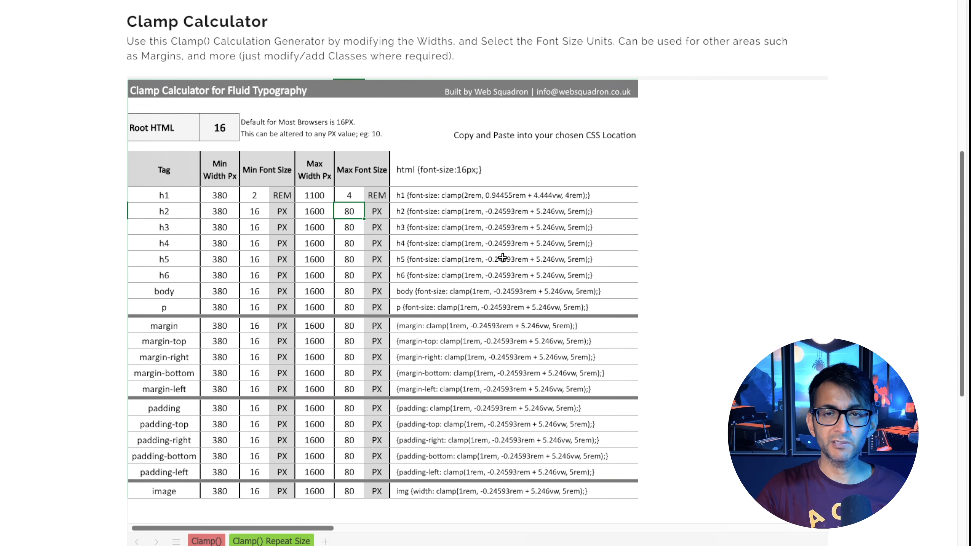
Copy the h1 clamp rule from the calculator and paste it as the "Unleash Growth" heading's custom font size in Elementor.
key(Up)
key(Right)
key(Right)
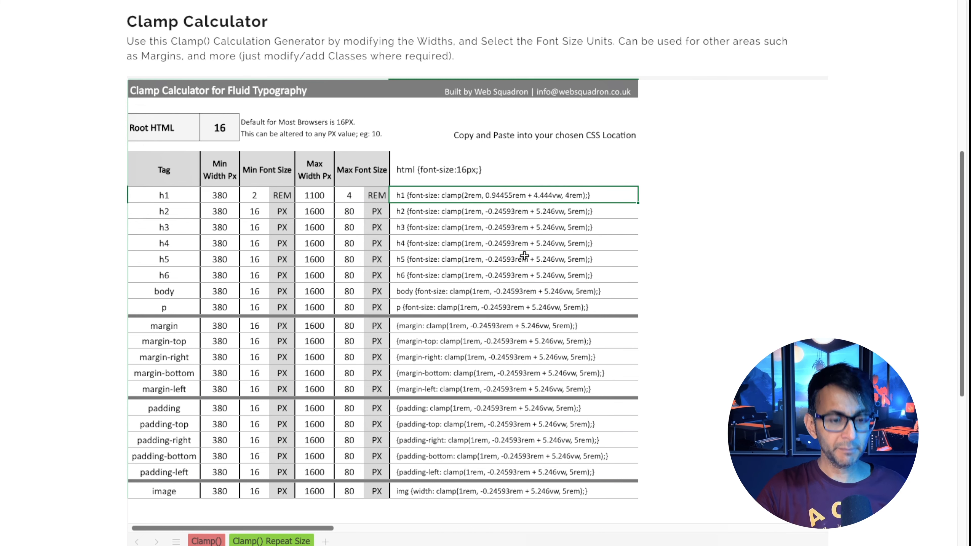
key(ctrl+c)
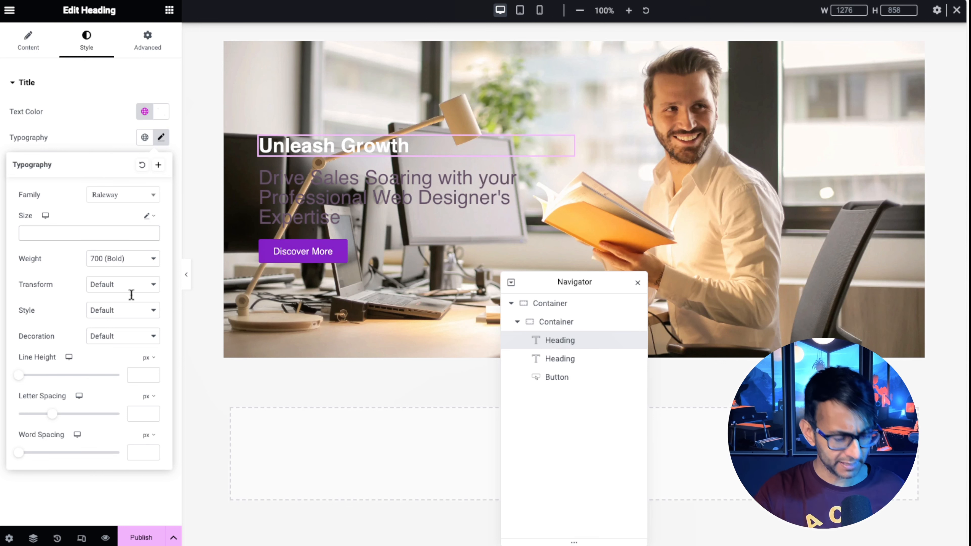
key(ctrl+v)
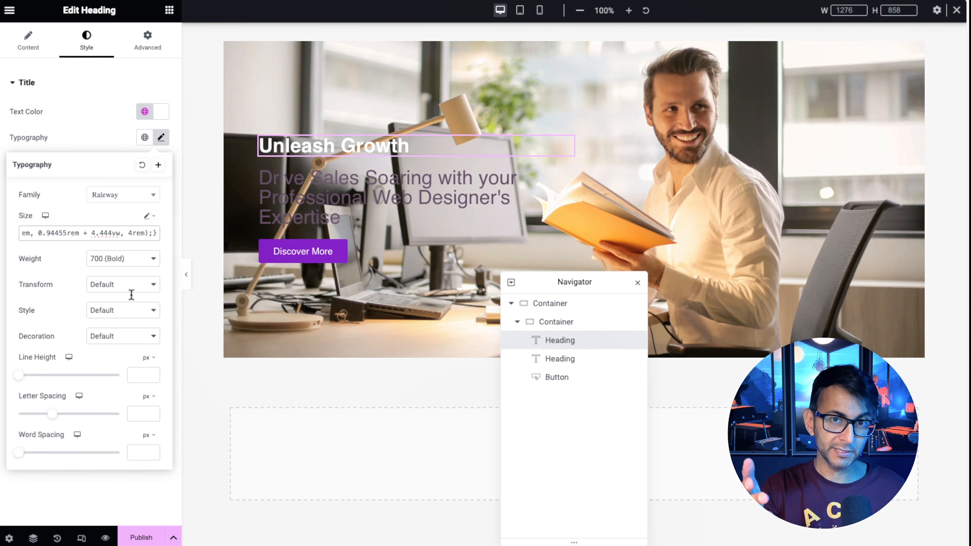
Trim the pasted font size rule to only clamp(2rem, 0.94455rem + 4.444vw, 4rem).
key(BackSpace)
key(BackSpace)
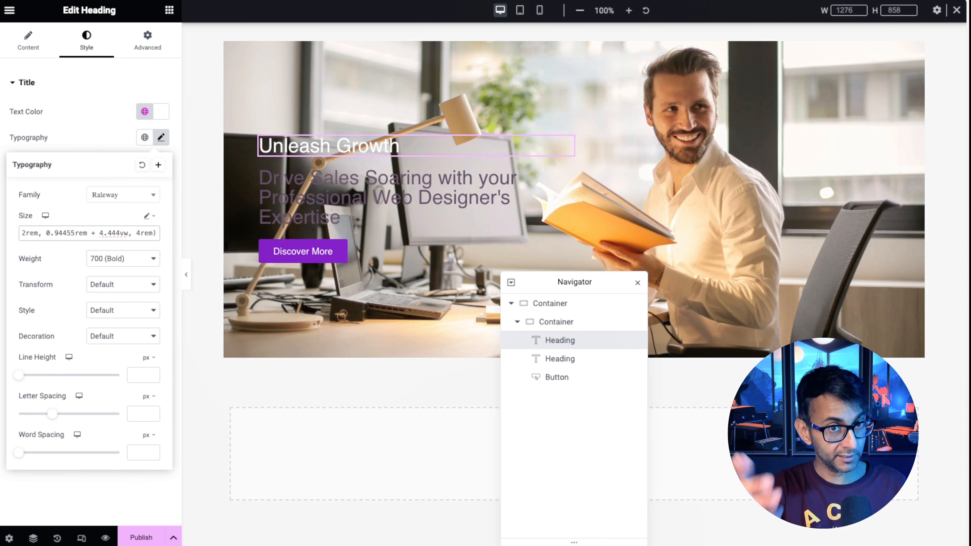
drag(103, 234, 17, 234)
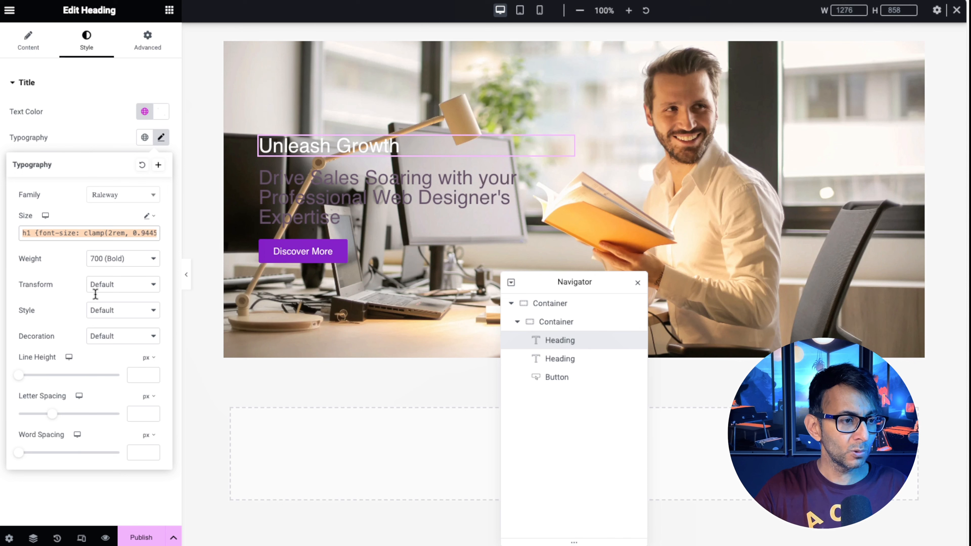
click(84, 233)
key(BackSpace)
key(BackSpace)
key(BackSpace)
key(BackSpace)
key(BackSpace)
key(BackSpace)
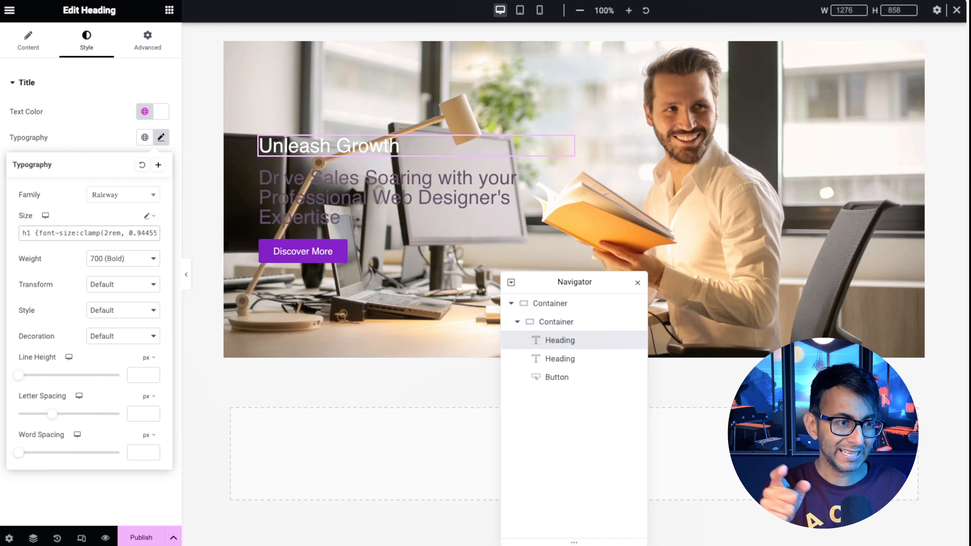
key(BackSpace)
key(BackSpace)
key(BackSpace)
key(BackSpace)
key(BackSpace)
key(BackSpace)
key(BackSpace)
key(BackSpace)
key(BackSpace)
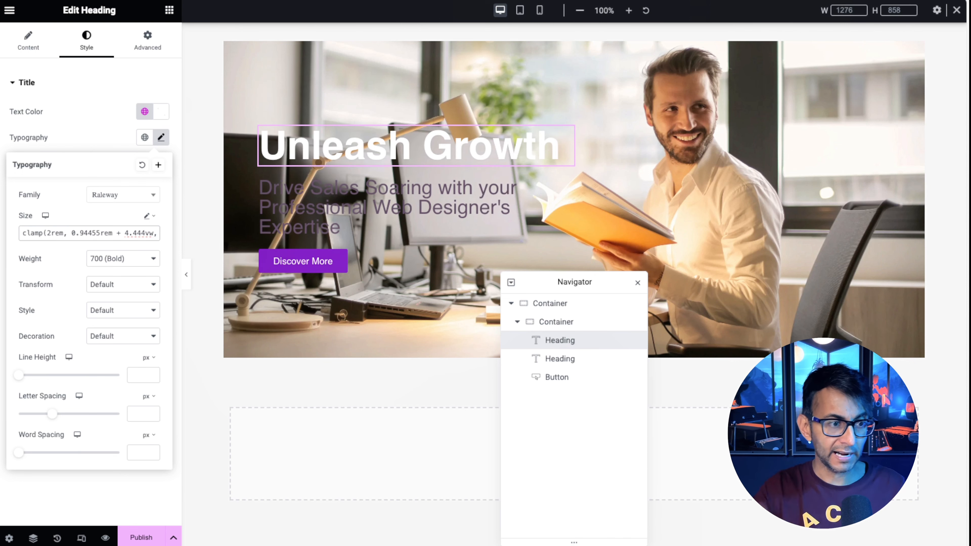
Preview the hero section at tablet and mobile widths and return to the desktop view.
click(520, 10)
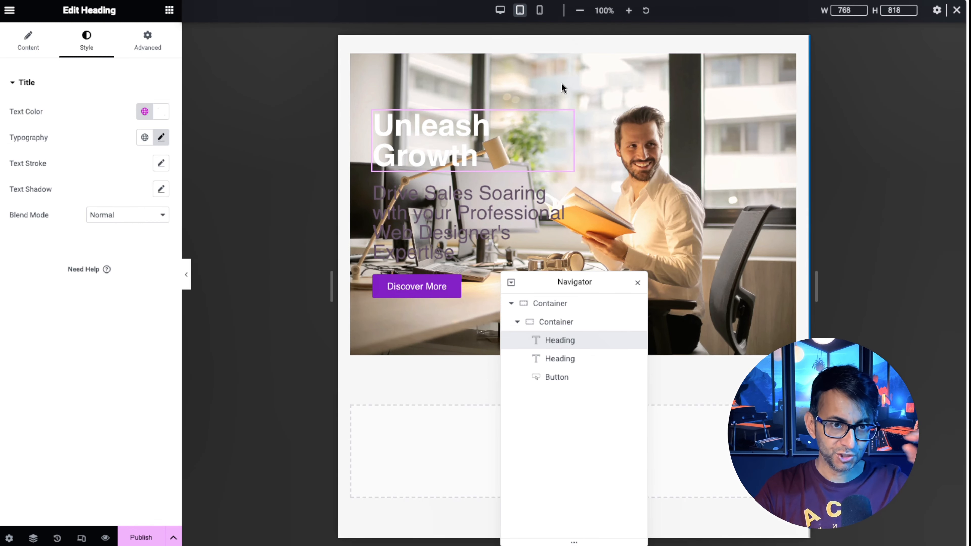
click(540, 10)
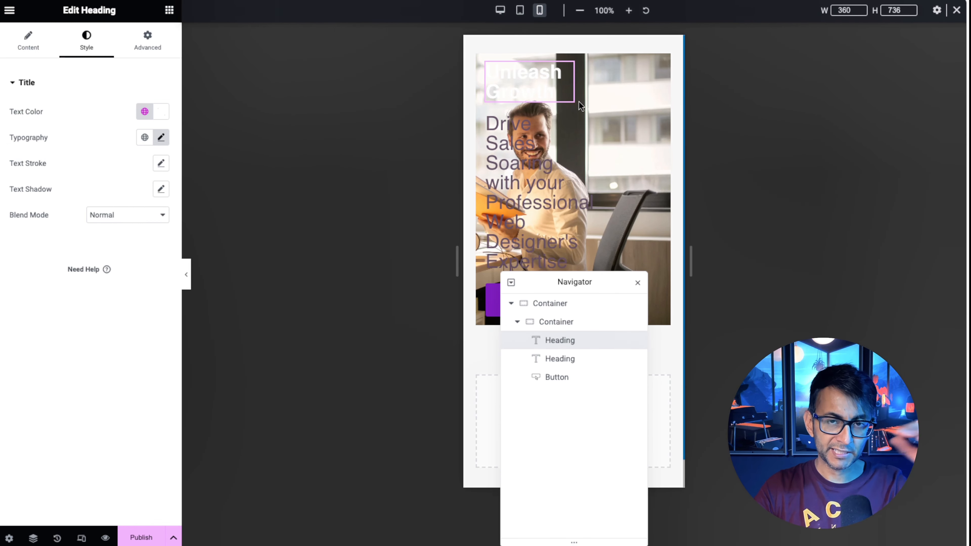
click(520, 10)
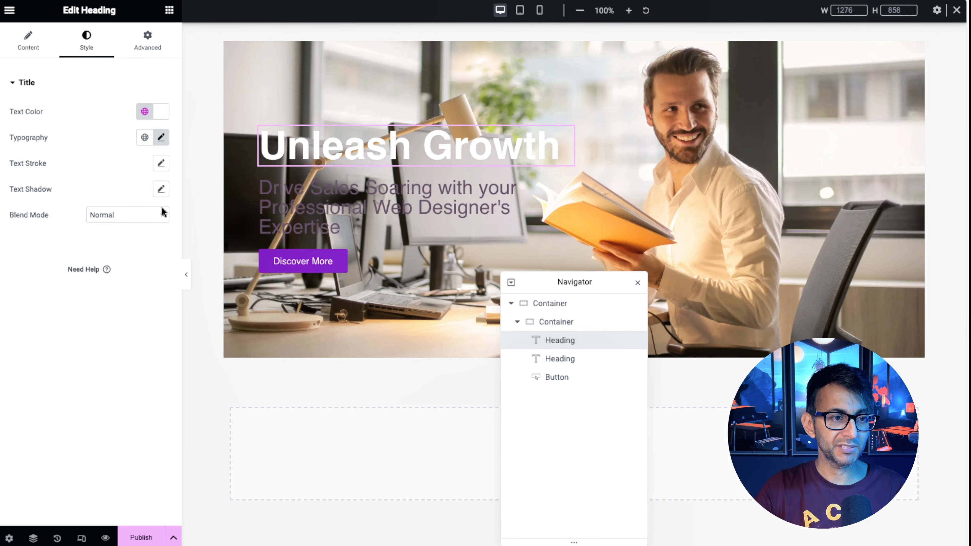
Recalculate the h1 clamp rule for 2.3 to 4.3 REM and paste it as the "Unleash Growth" heading's custom line height.
click(161, 137)
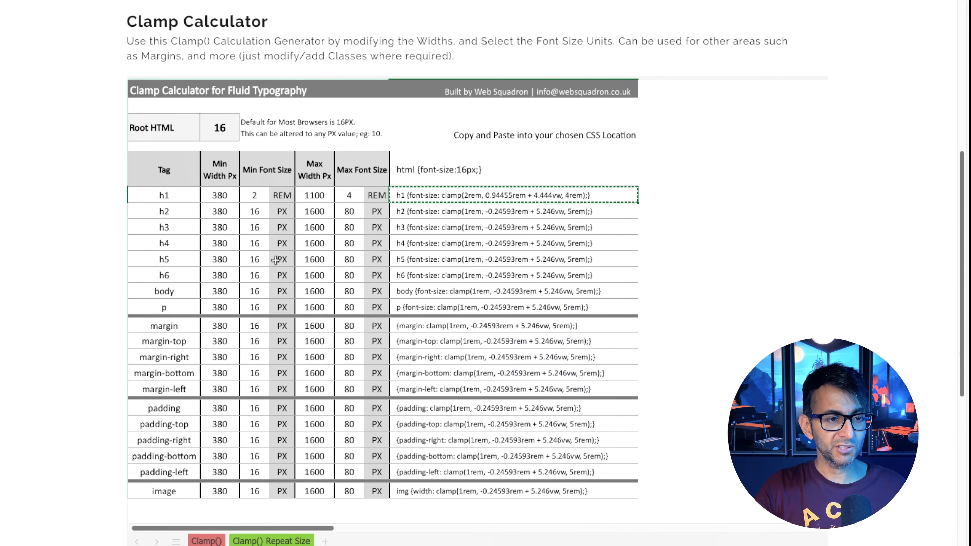
click(255, 196)
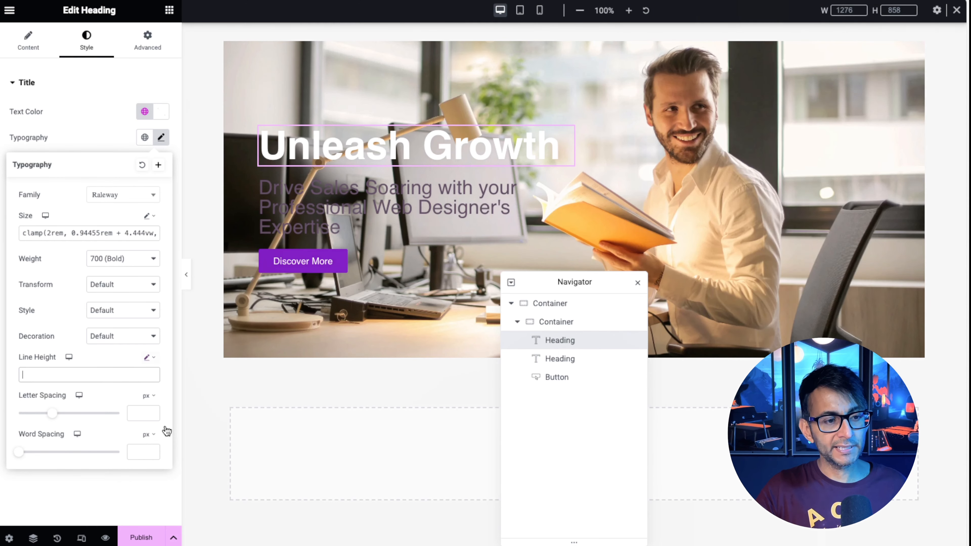
key(ctrl+v)
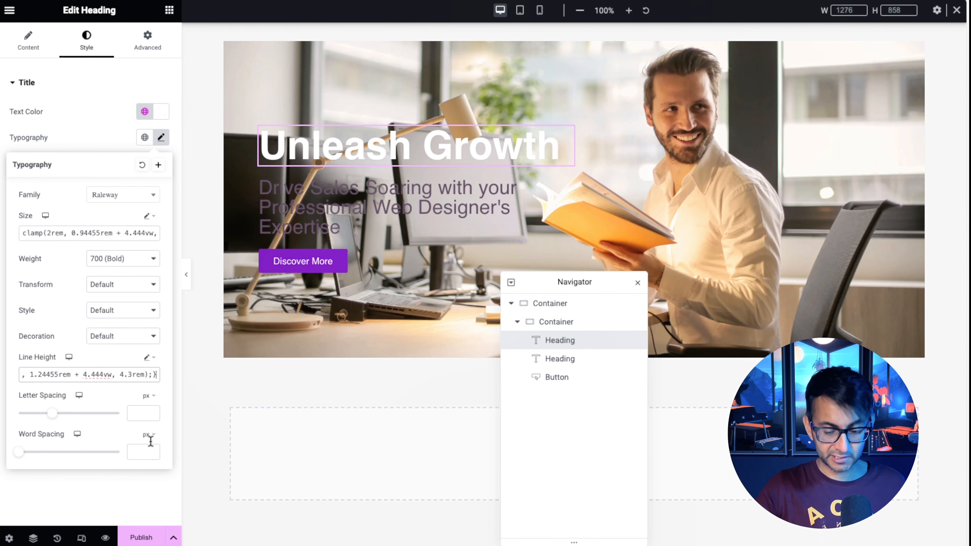
Trim the pasted line height rule to only clamp(2.3rem, 1.24455rem + 4.444vw, 4.3rem).
key(BackSpace)
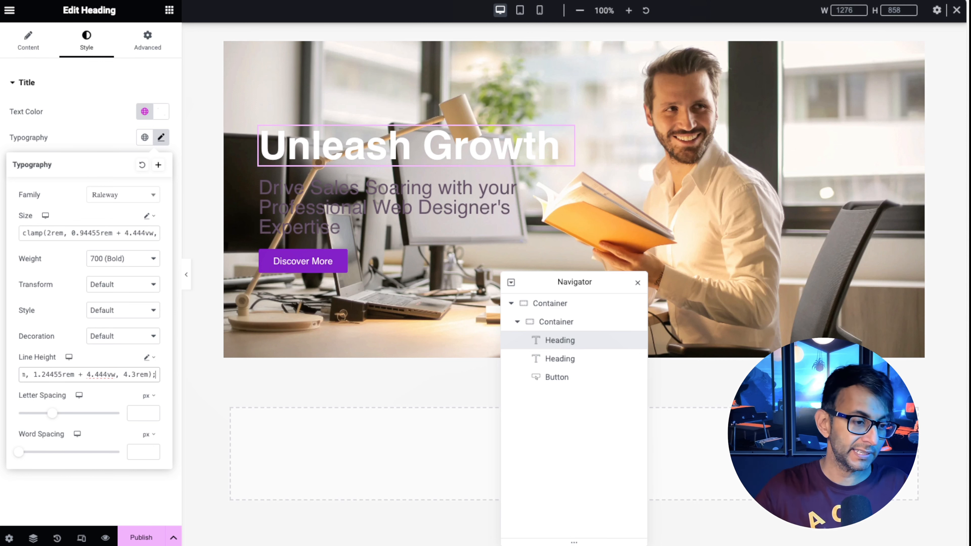
key(BackSpace)
drag(125, 375, 31, 374)
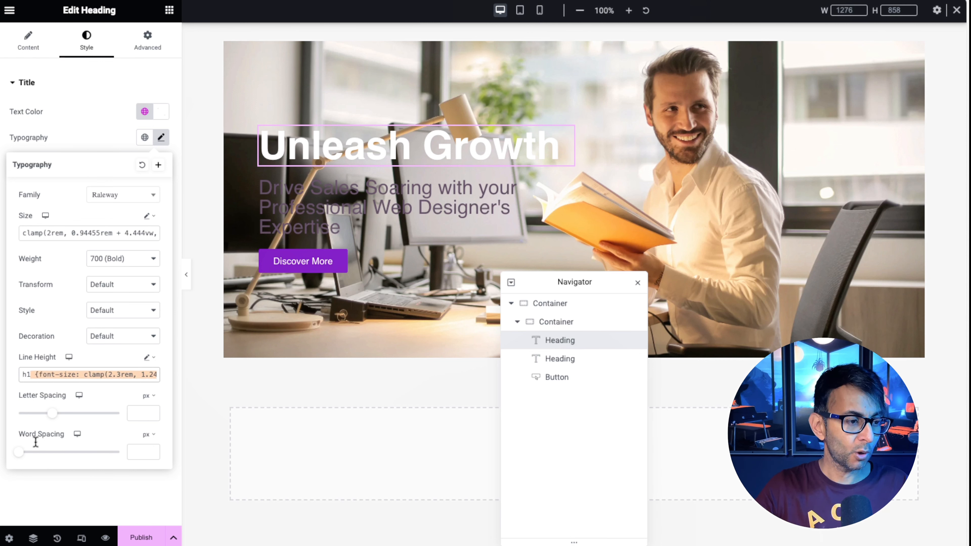
click(84, 375)
key(BackSpace)
key(BackSpace)
key(BackSpace)
key(BackSpace)
key(BackSpace)
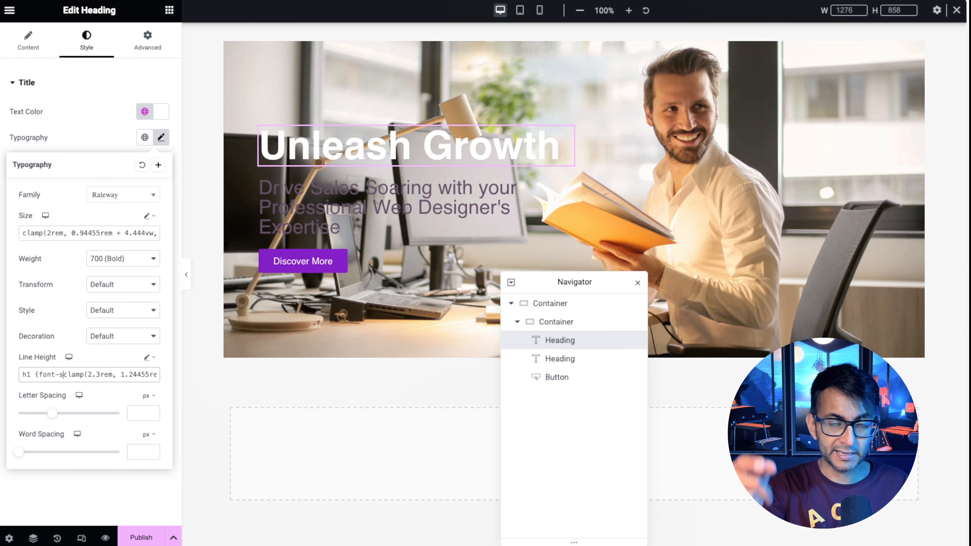
key(BackSpace)
key(BackSpace)
key(BackSpace)
key(BackSpace)
key(BackSpace)
key(BackSpace)
key(BackSpace)
key(BackSpace)
key(BackSpace)
key(BackSpace)
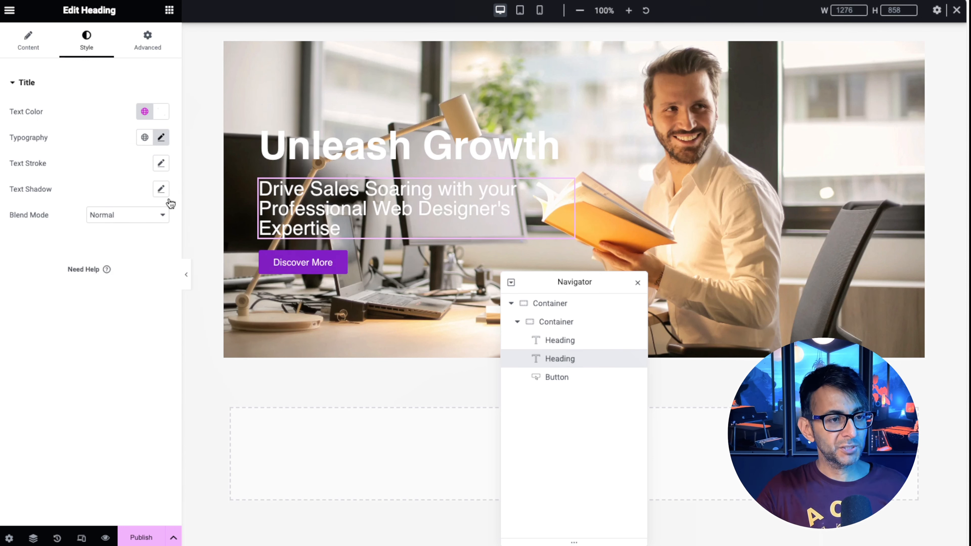
Set the "Drive Sales Soaring" heading's typography to weight 500 (Medium) and font size 2 rem.
click(160, 138)
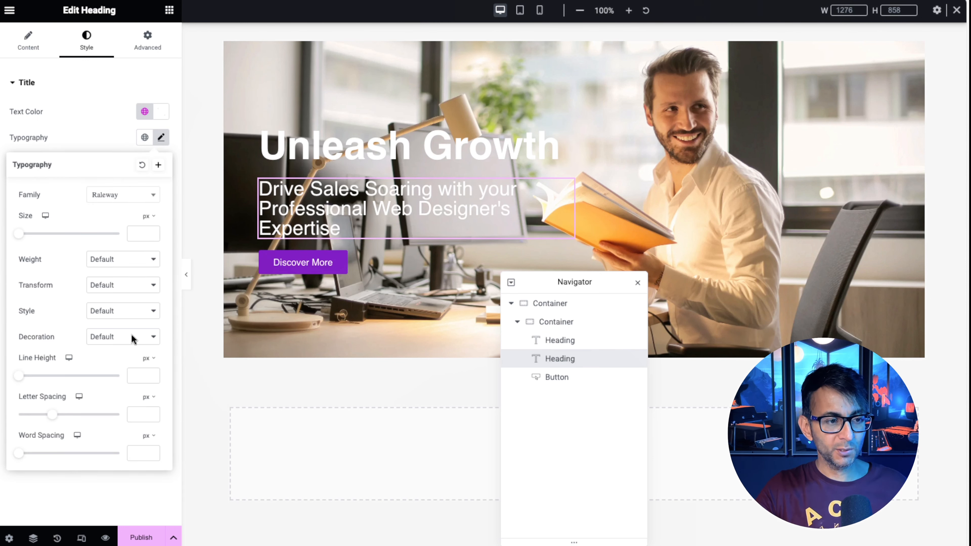
click(128, 260)
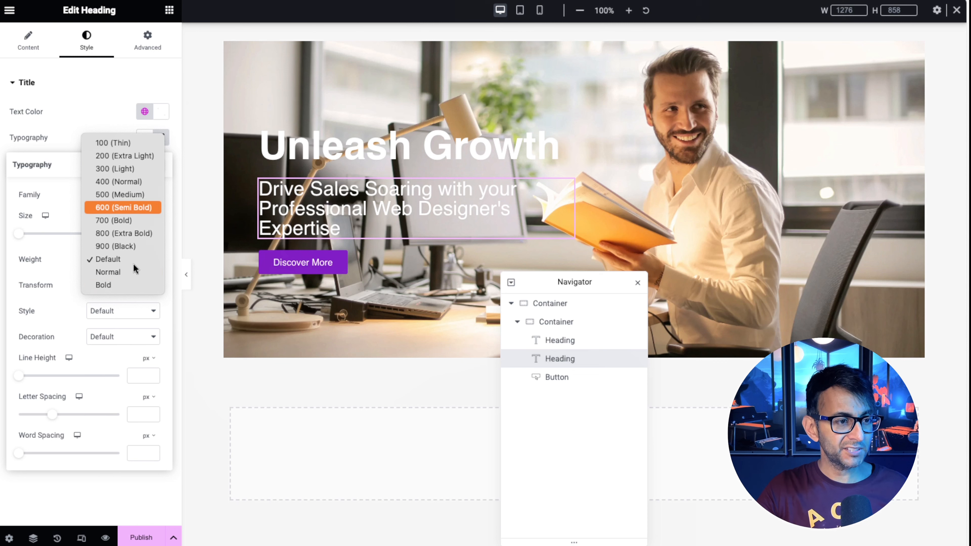
click(126, 194)
click(141, 234)
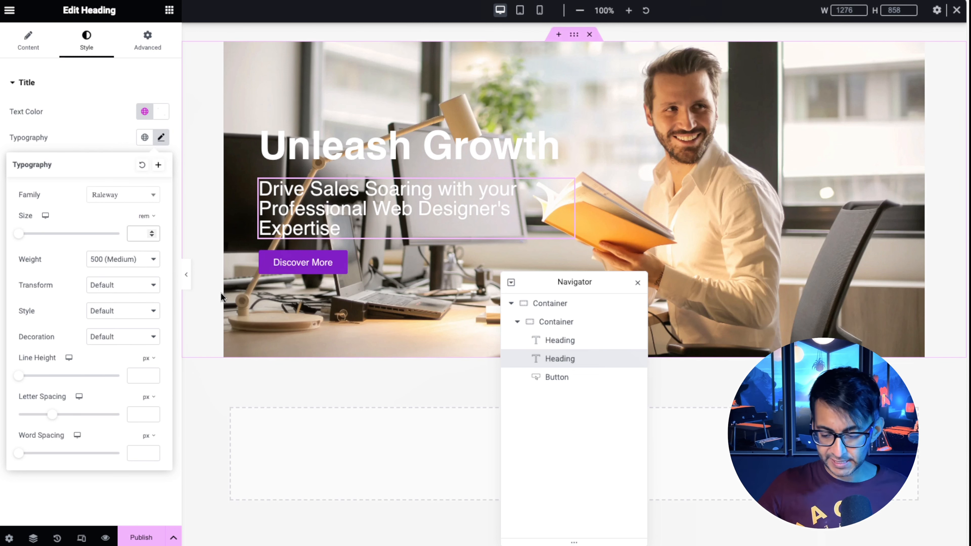
text(3)
key(BackSpace)
text(2)
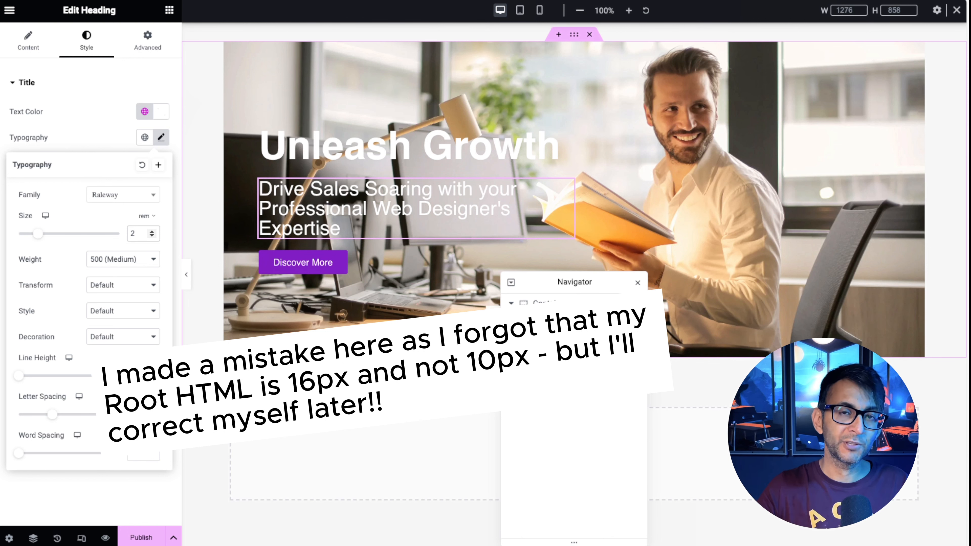
Recalculate the h1 clamp rule for 1.8 to 2 REM and paste it as the "Drive Sales Soaring" heading's custom font size.
key(BackSpace)
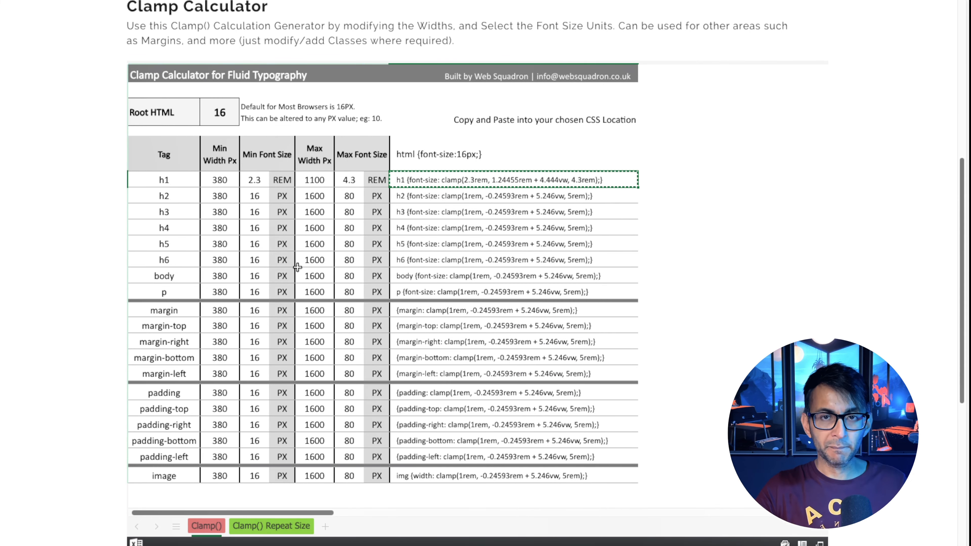
click(254, 180)
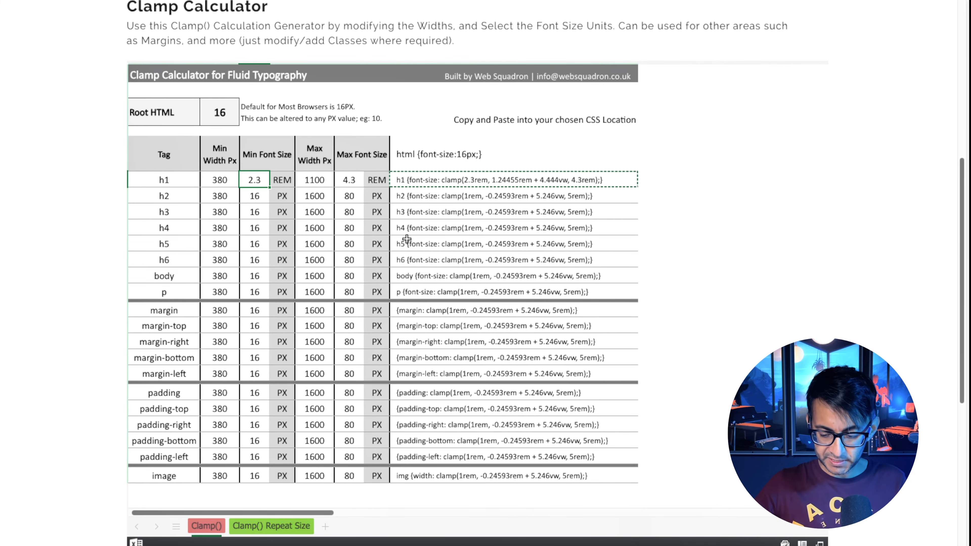
text(1.8)
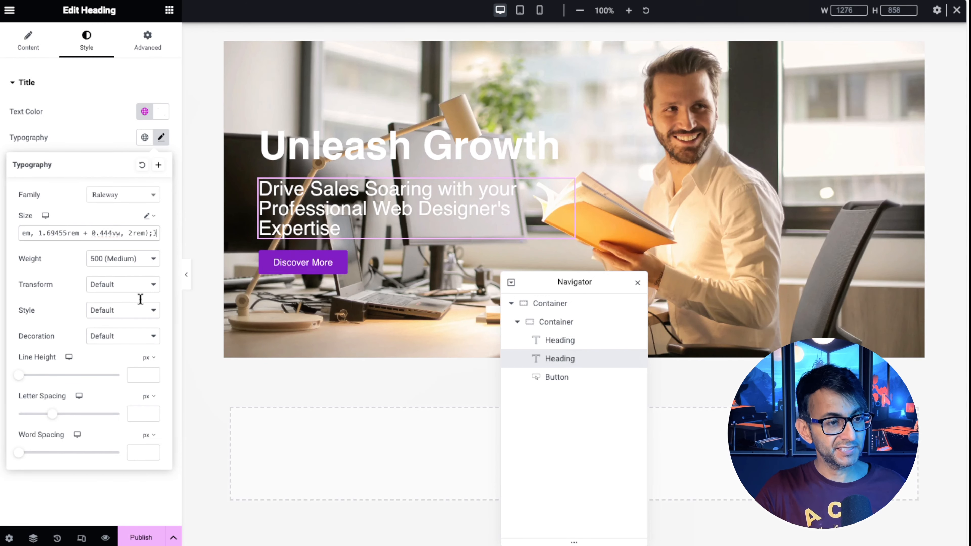
Trim the pasted font size rule to only clamp(1.8rem, 1.69455rem + 0.444vw, 2rem).
key(BackSpace)
key(BackSpace)
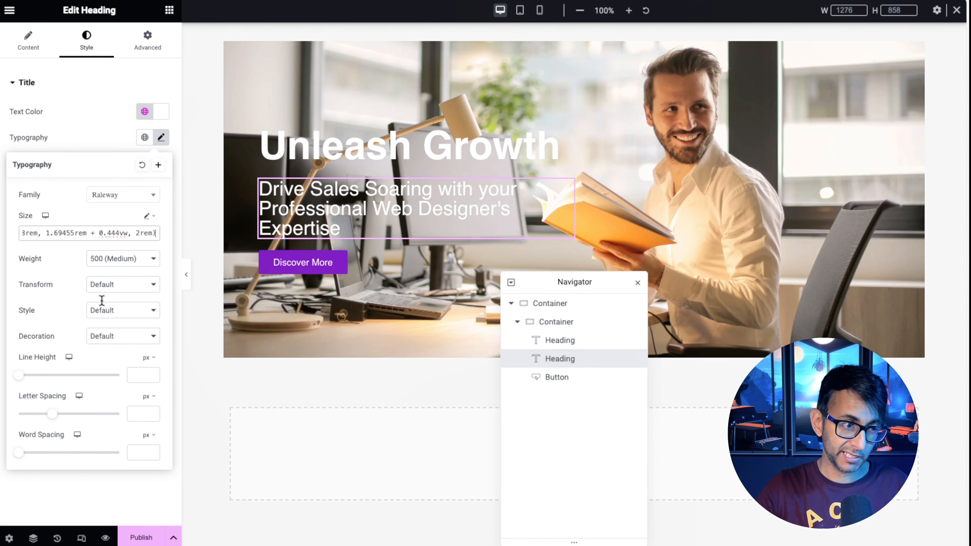
key(shift+Home)
click(88, 233)
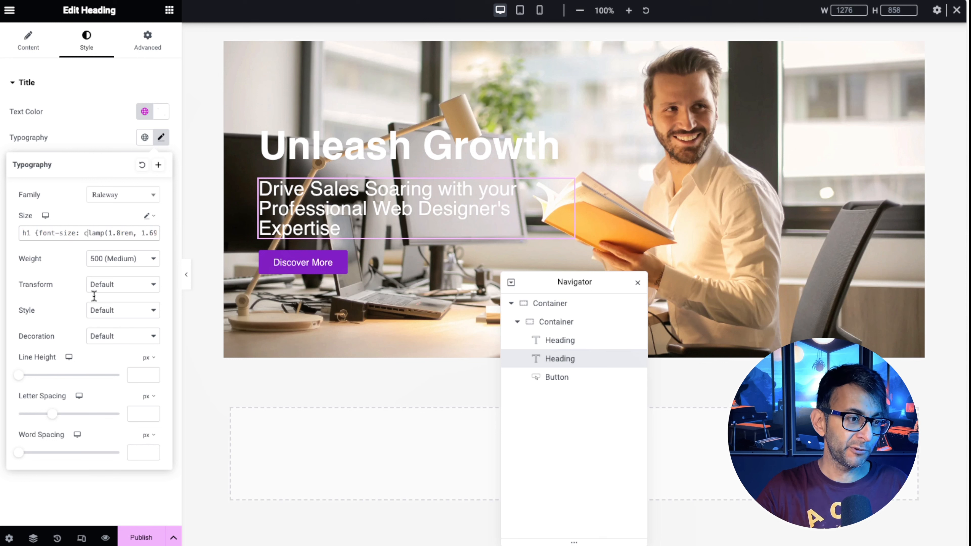
key(BackSpace)
key(BackSpace)
key(BackSpace)
key(BackSpace)
key(BackSpace)
key(BackSpace)
key(BackSpace)
key(BackSpace)
key(BackSpace)
key(BackSpace)
key(BackSpace)
key(BackSpace)
key(BackSpace)
key(BackSpace)
key(BackSpace)
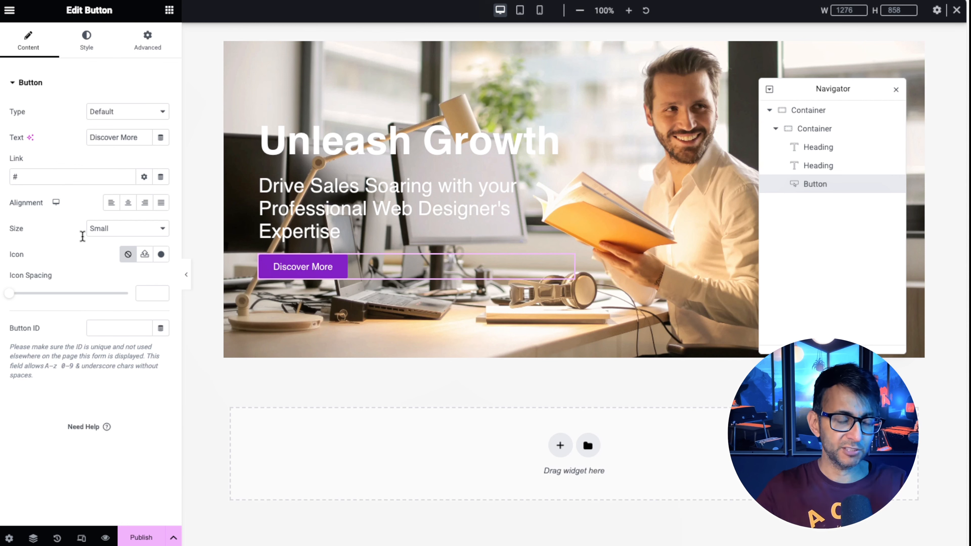
Style the Discover More button with an orange global background color, dark text and 1.1 rem typography at weight 700 (Bold).
click(87, 40)
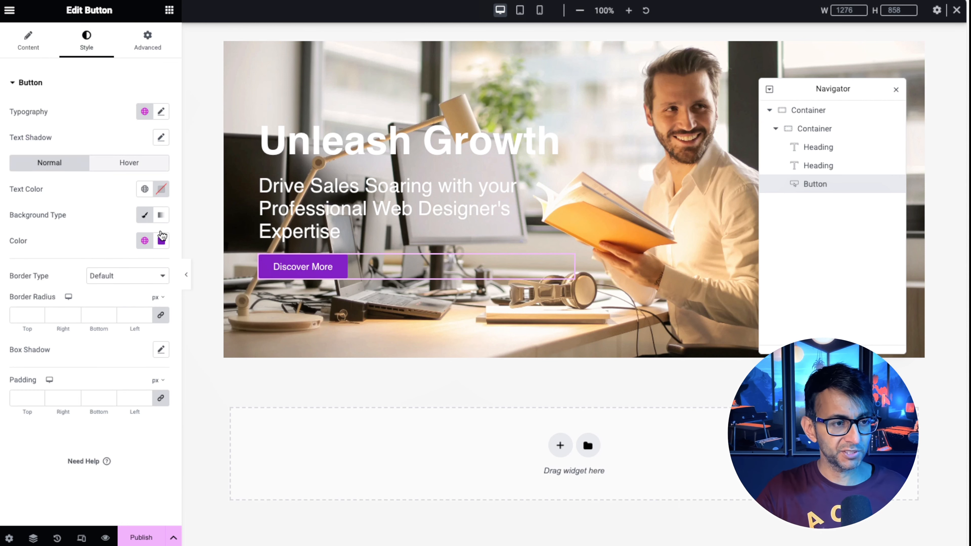
click(145, 241)
drag(172, 294, 173, 373)
drag(186, 435, 186, 440)
click(98, 333)
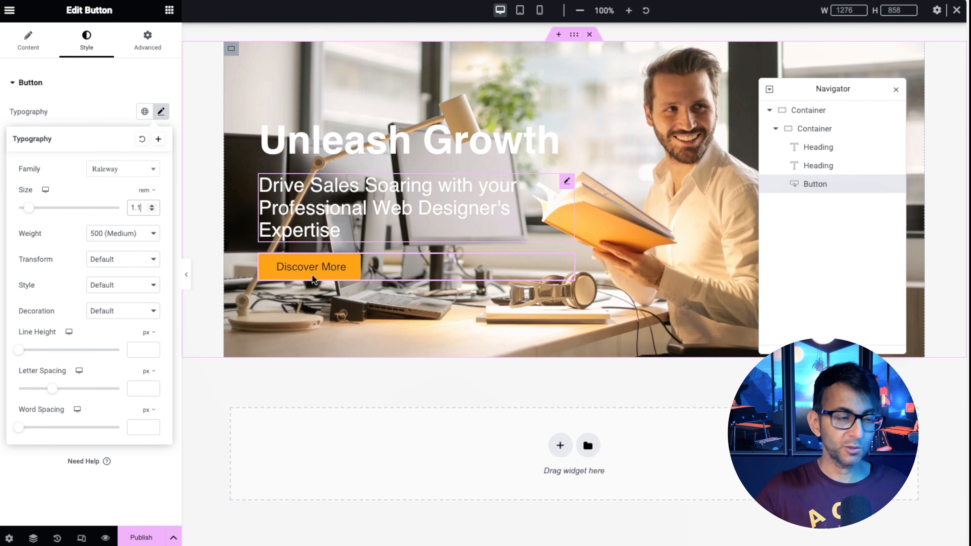
click(122, 233)
key(Return)
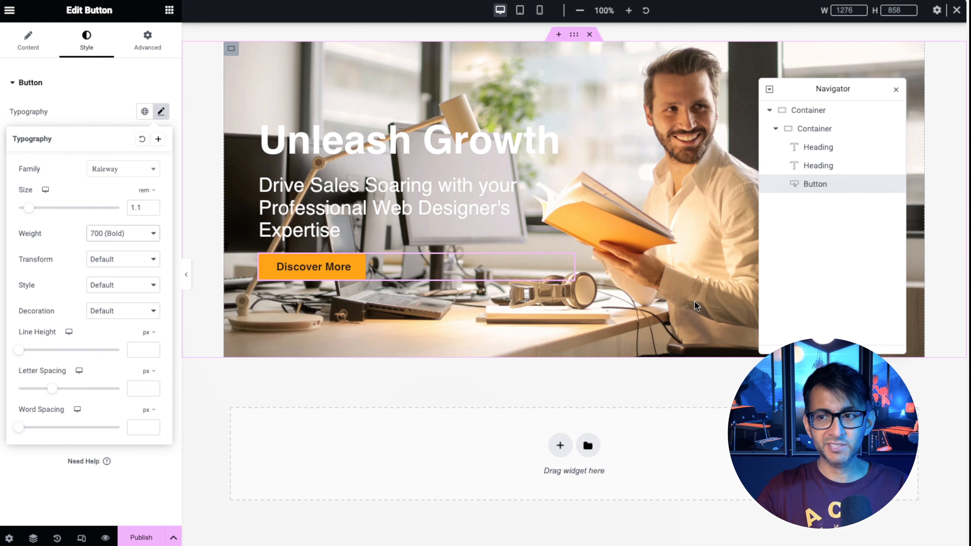
Add a gradient background overlay to the inner container, from a reddish-brown global color to the fully transparent second color #F2295B00.
click(822, 128)
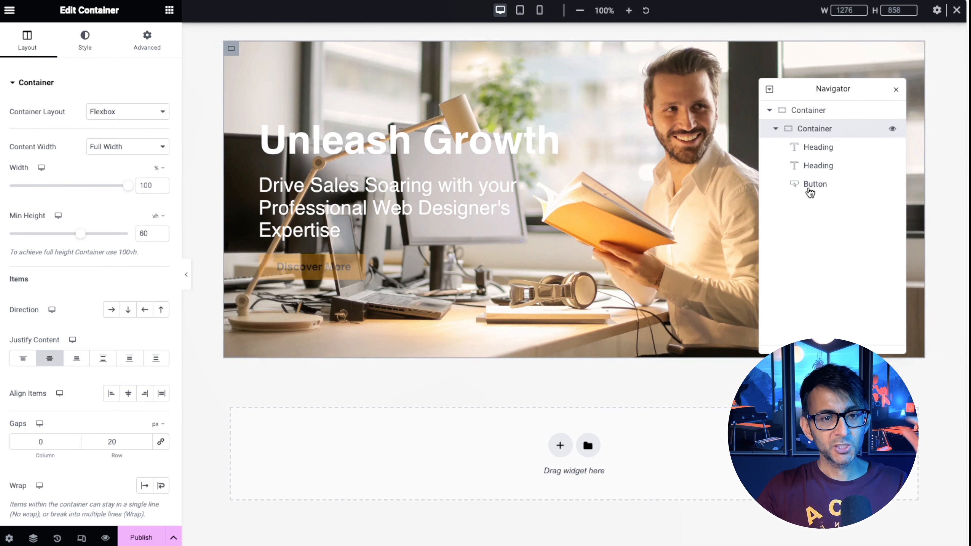
click(85, 38)
scroll(101, 482, down, 2)
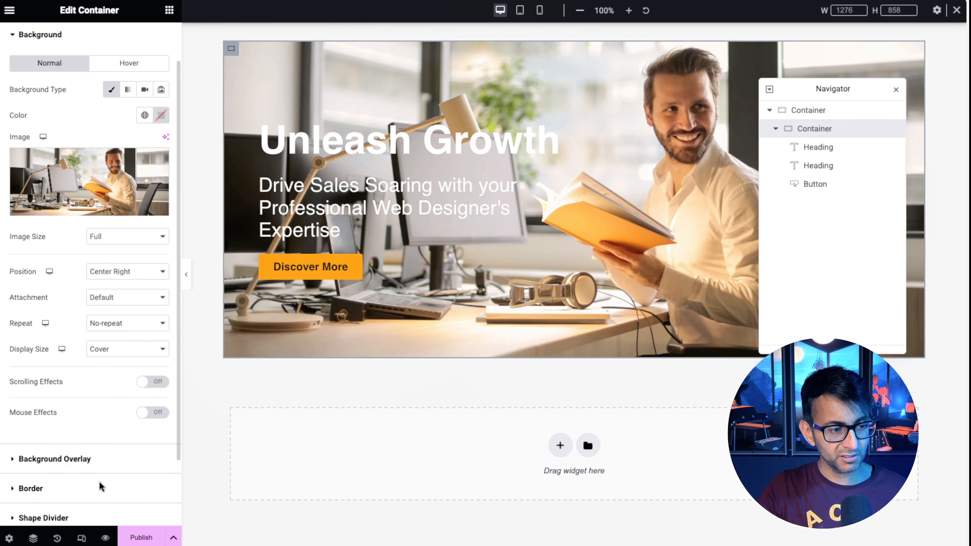
click(100, 456)
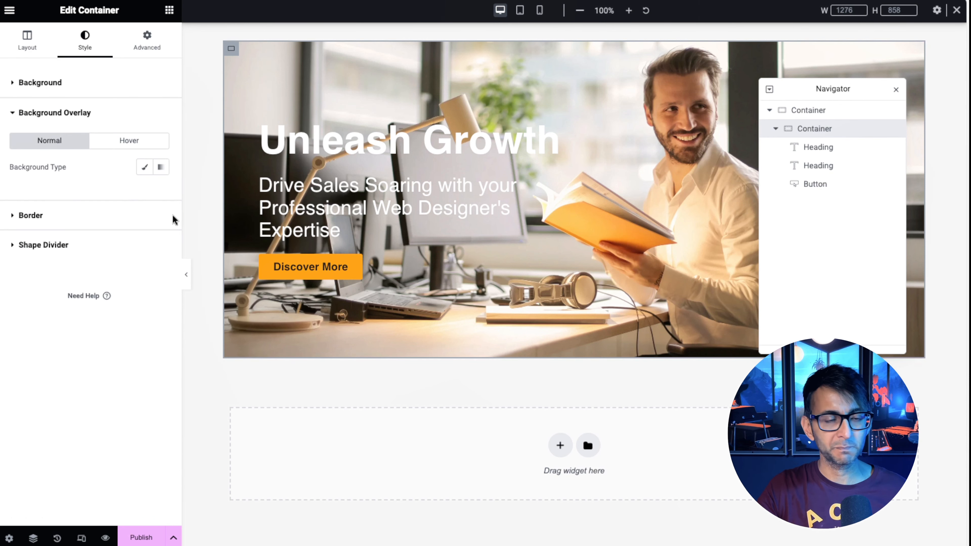
click(160, 166)
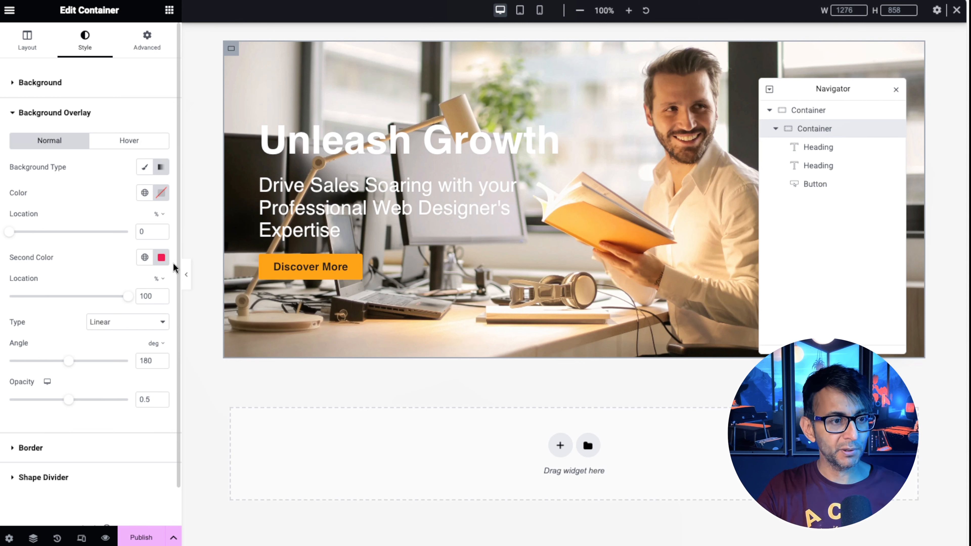
click(145, 258)
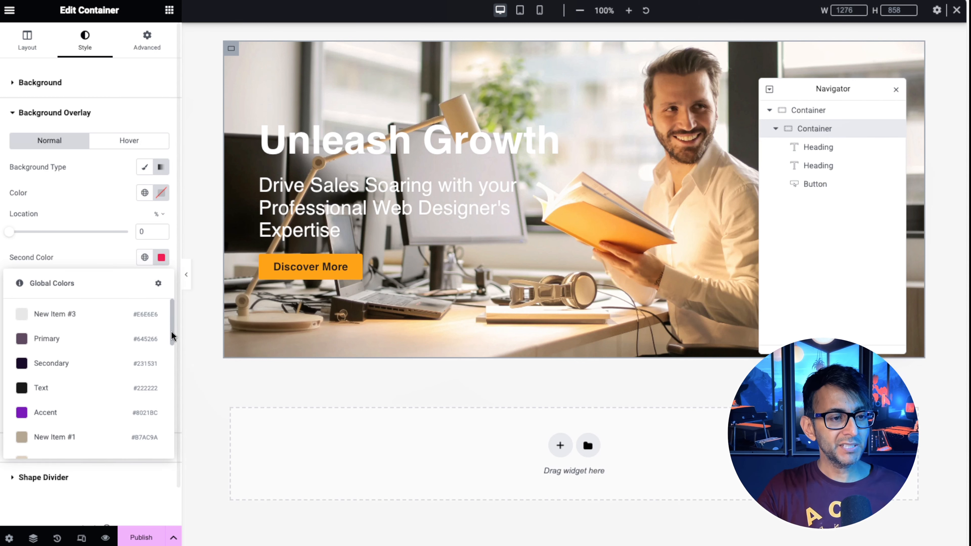
click(161, 257)
drag(231, 419, 42, 417)
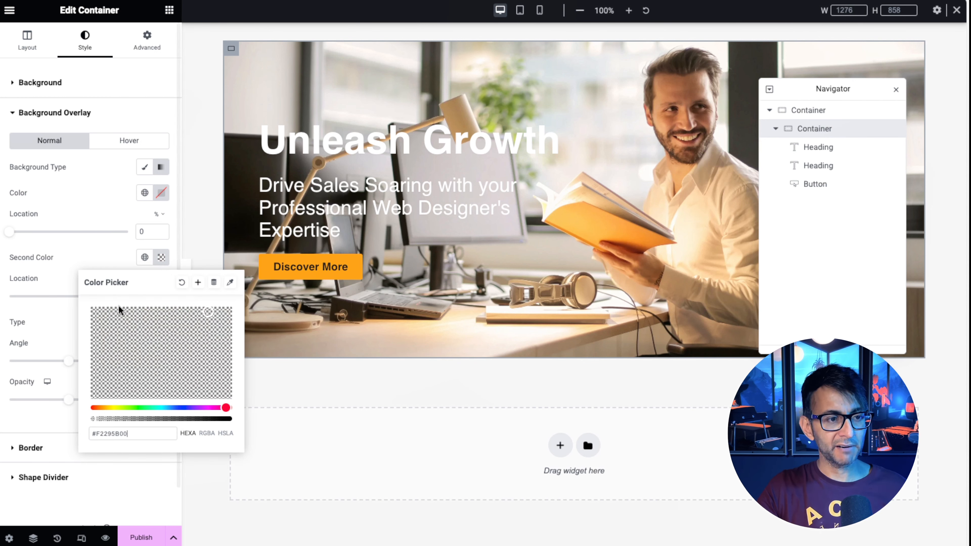
click(144, 192)
scroll(174, 343, down, 2)
click(89, 348)
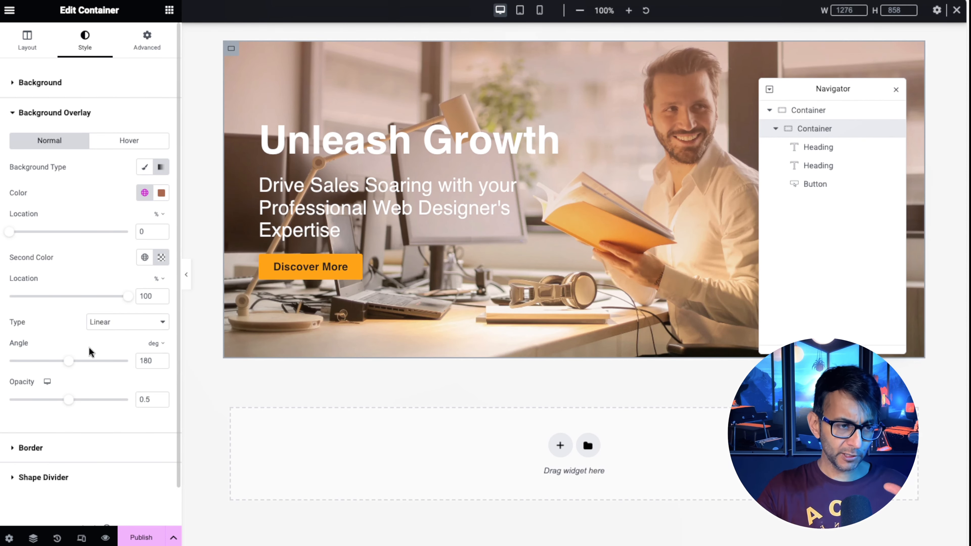
Set both overlay gradient color locations to 50%, the angle to 90 degrees and the overlay opacity to 0.9.
drag(154, 232, 140, 232)
text(50)
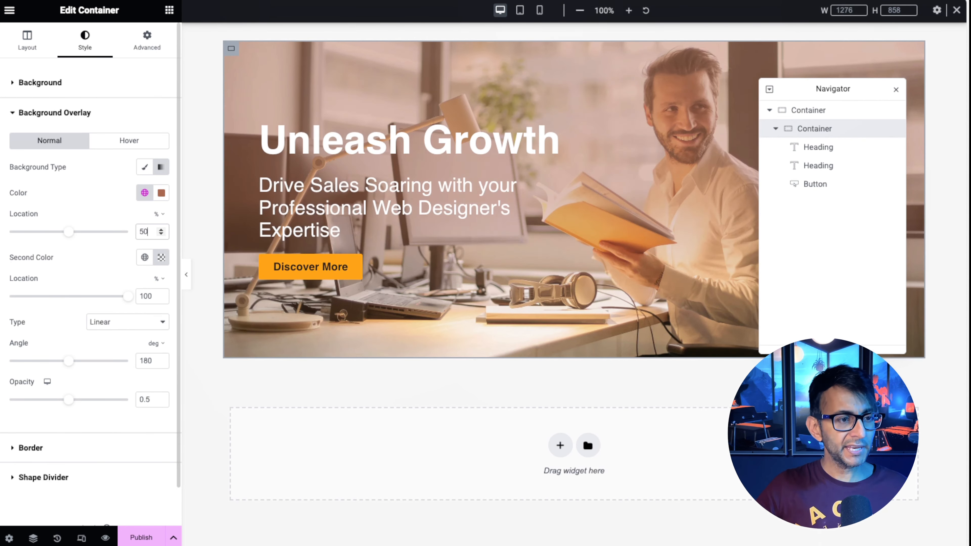
double_click(145, 296)
text(50)
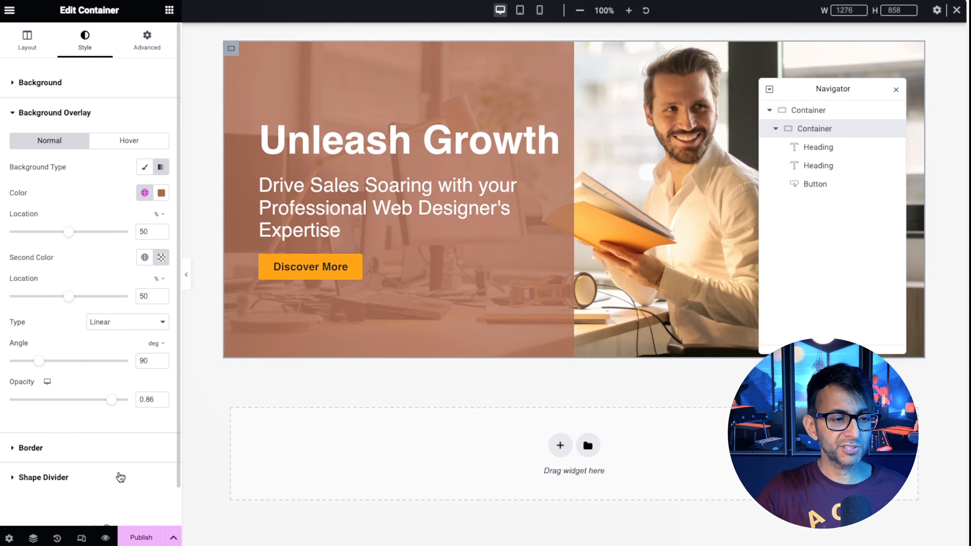
drag(121, 478, 125, 477)
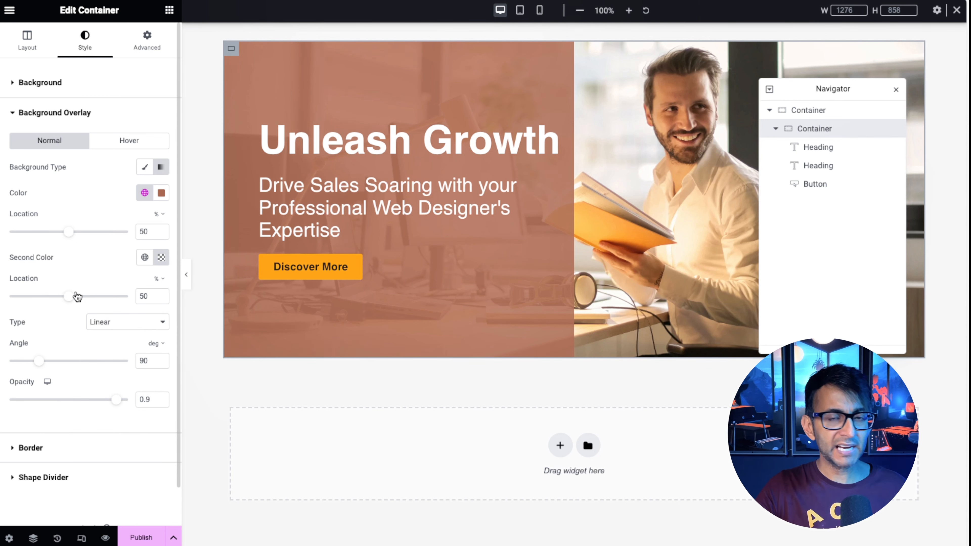
Soften the overlay's hard edge by setting the first color location to 5% and the second to 49%.
drag(75, 297, 21, 300)
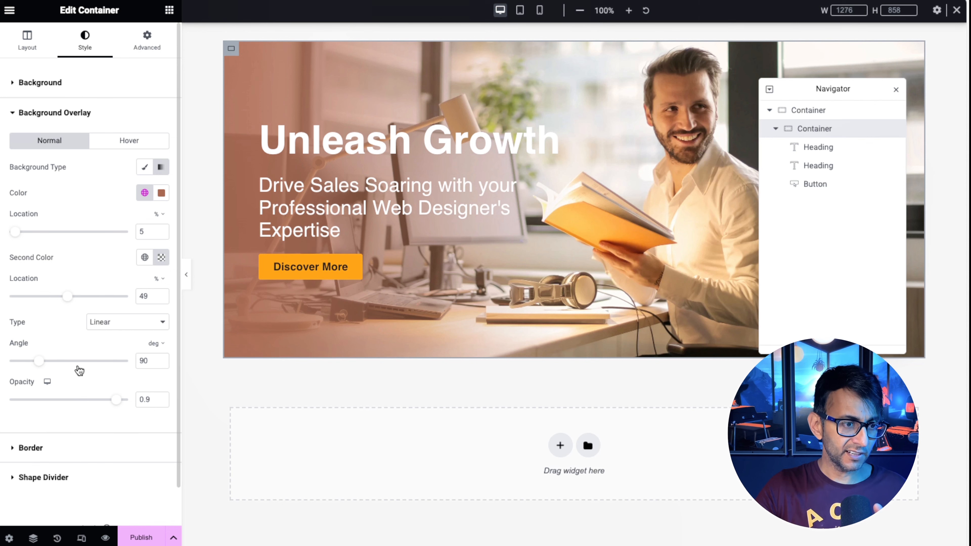
mouse_move(80, 370)
mouse_down()
mouse_move(130, 374)
mouse_move(67, 376)
mouse_up()
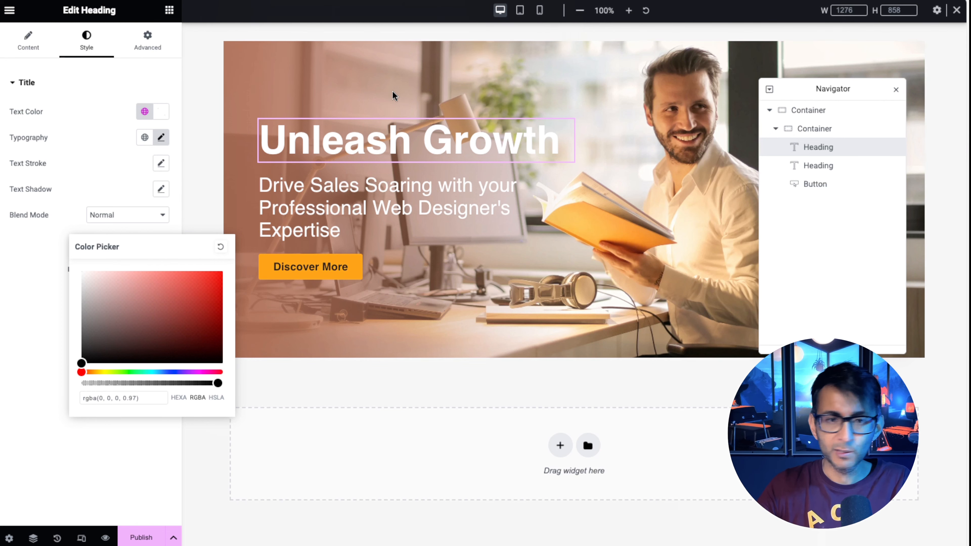
Switch to the mobile view and open the inner container's background image for editing from the media library.
click(539, 10)
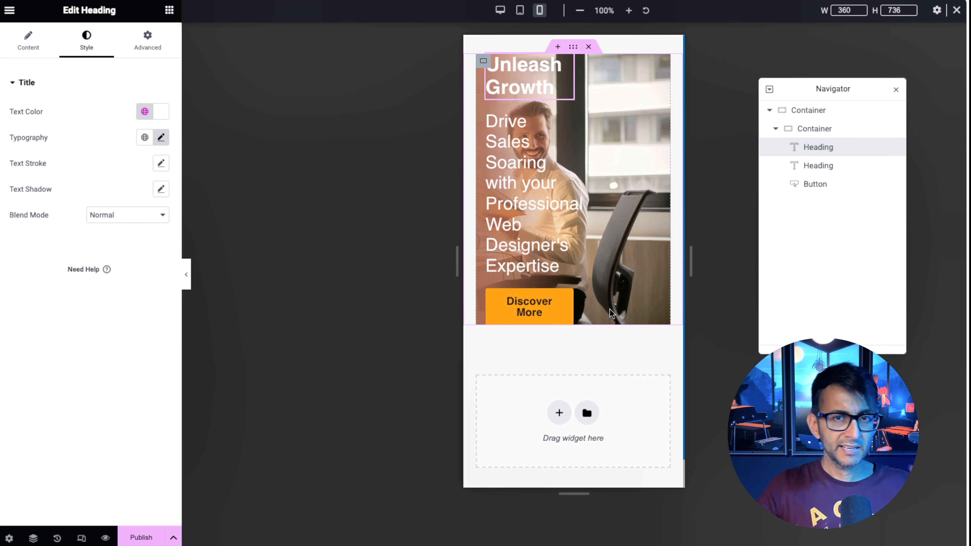
click(876, 128)
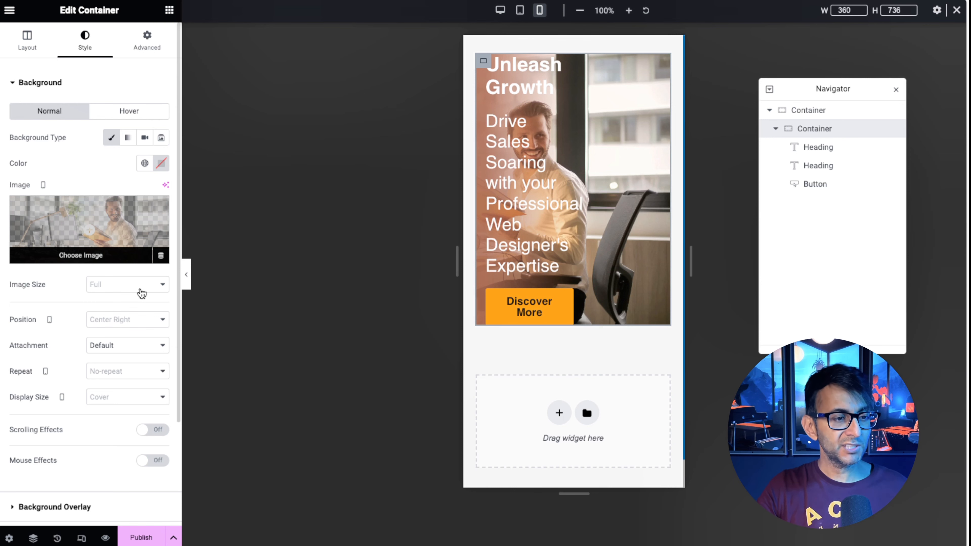
click(134, 283)
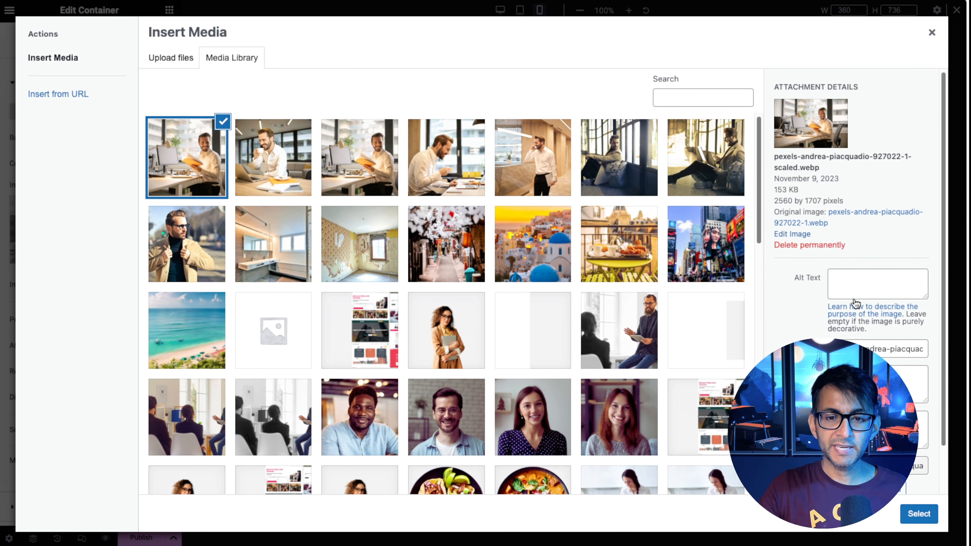
click(792, 233)
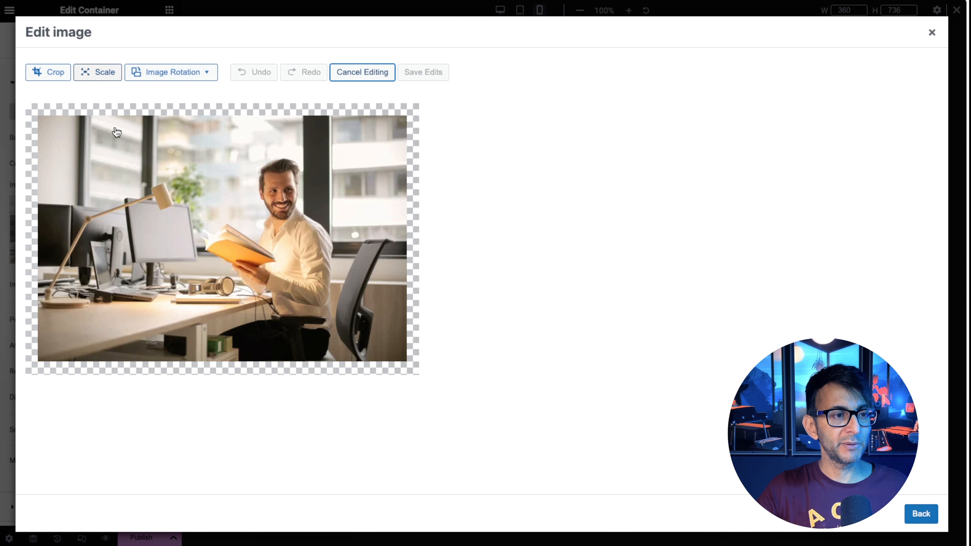
Scale the background image to 1050 × 700 pixels and return to the media library.
click(97, 72)
double_click(504, 155)
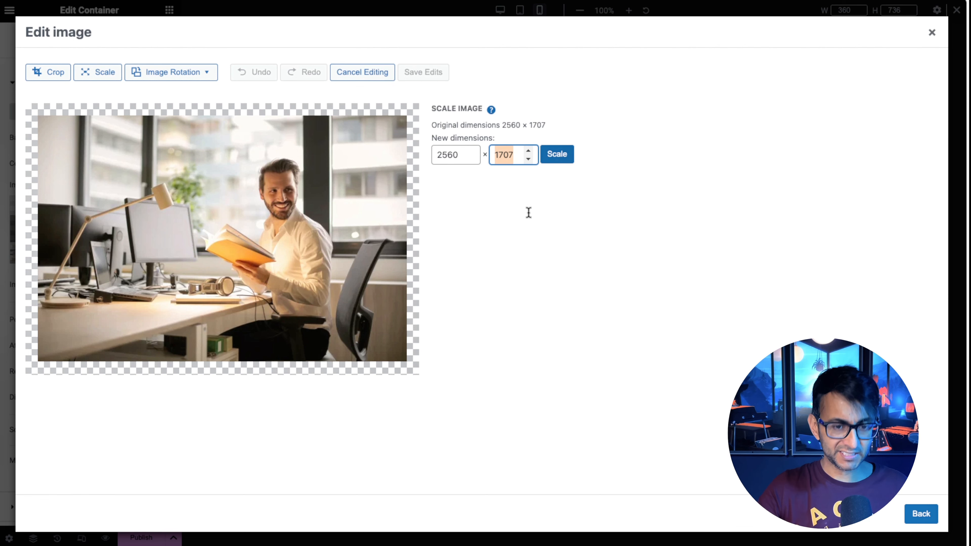
text(700)
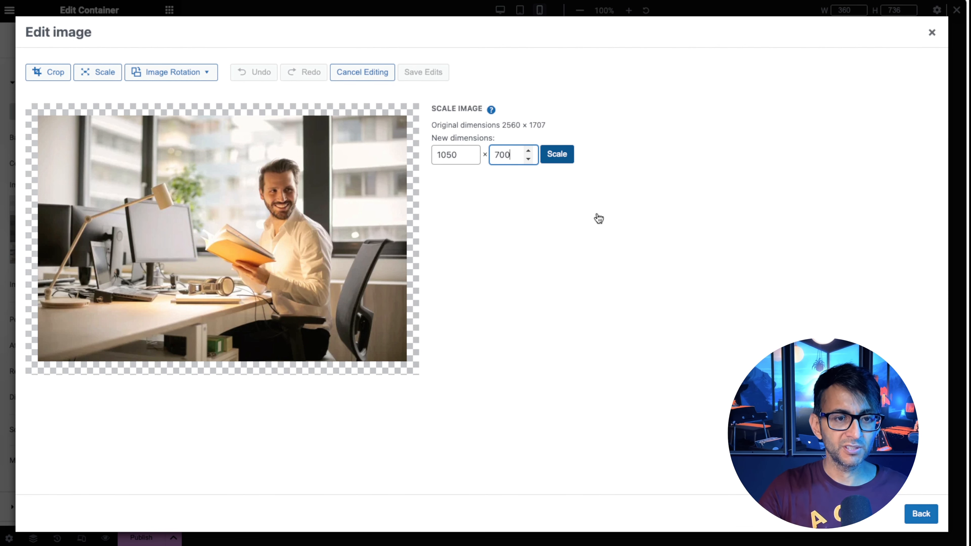
key(Return)
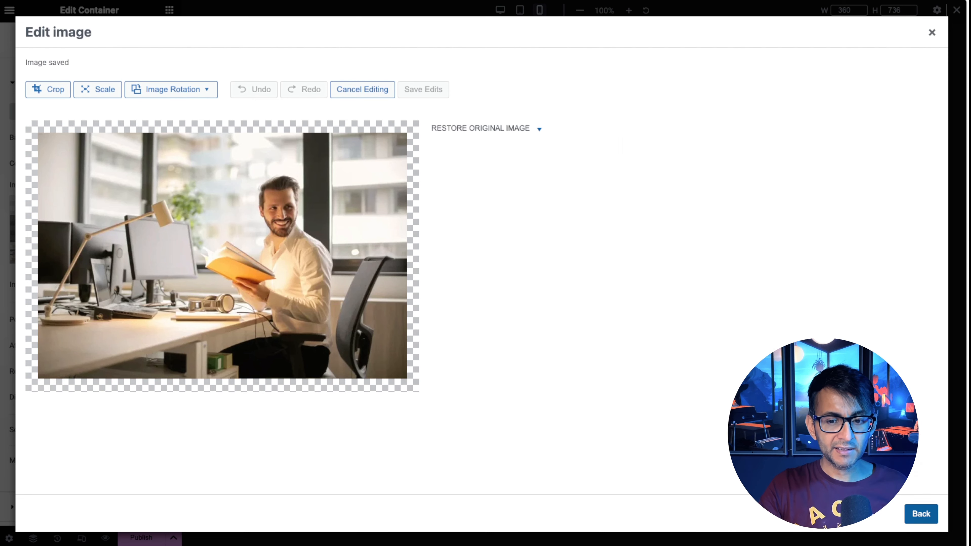
click(922, 514)
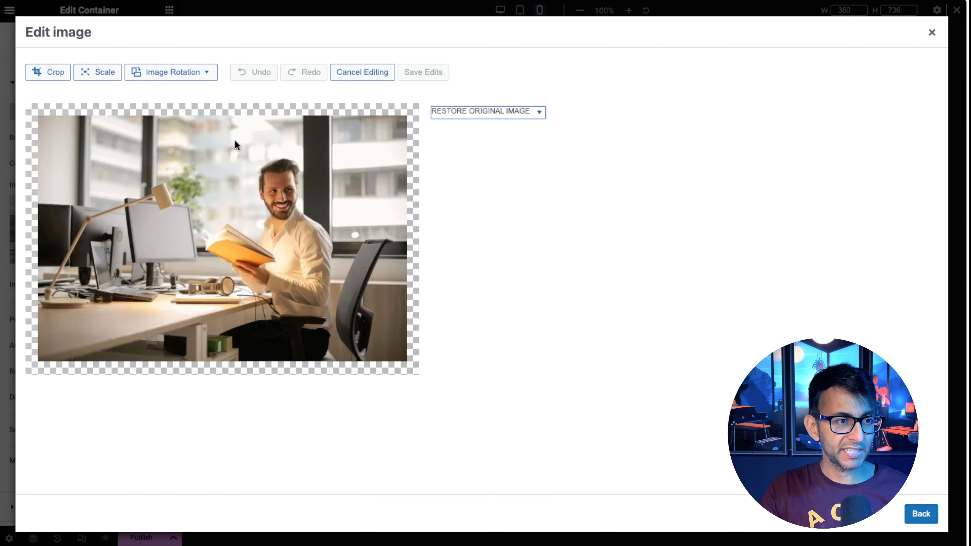
Crop the scaled image to a 500 × 700 selection starting at 268 × 0 around the seated man and save the edits.
drag(49, 301, 142, 297)
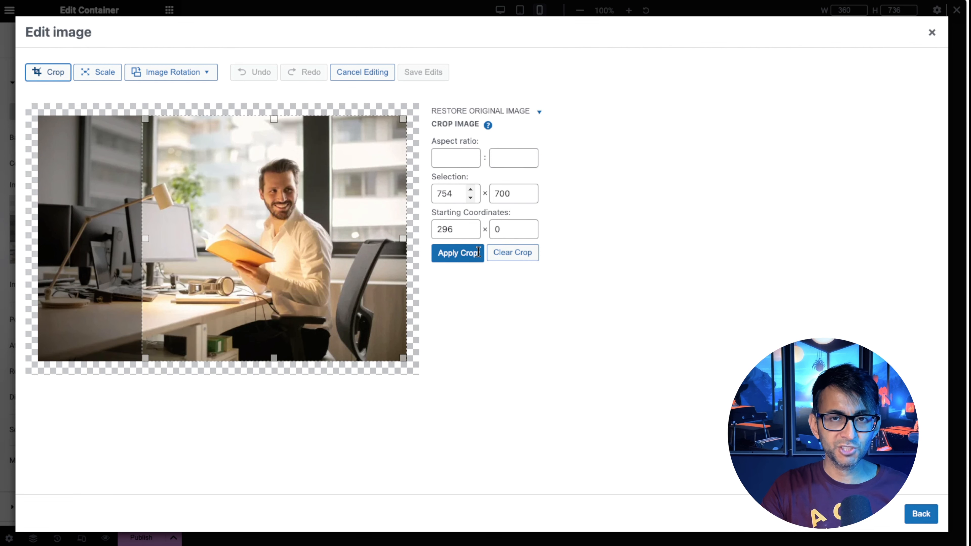
double_click(451, 194)
text(500)
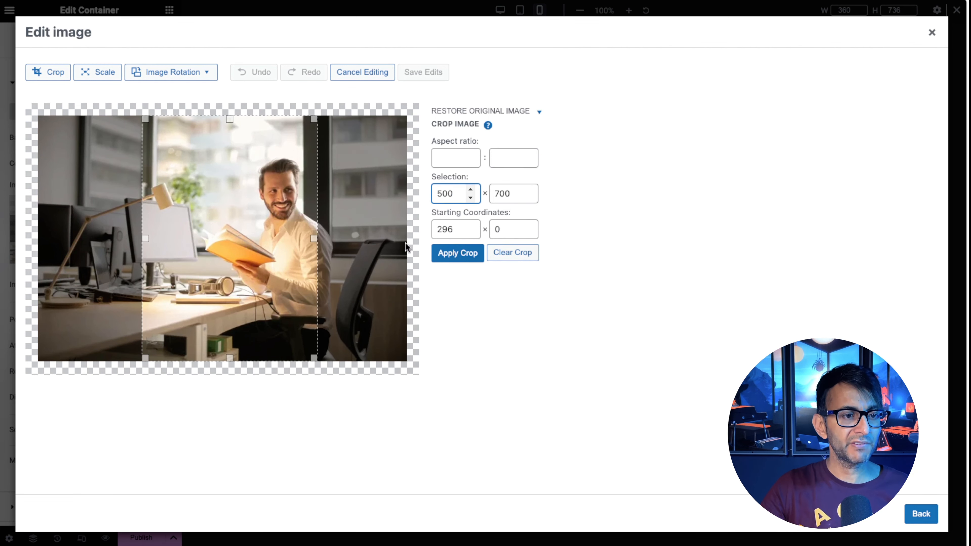
drag(280, 312, 271, 312)
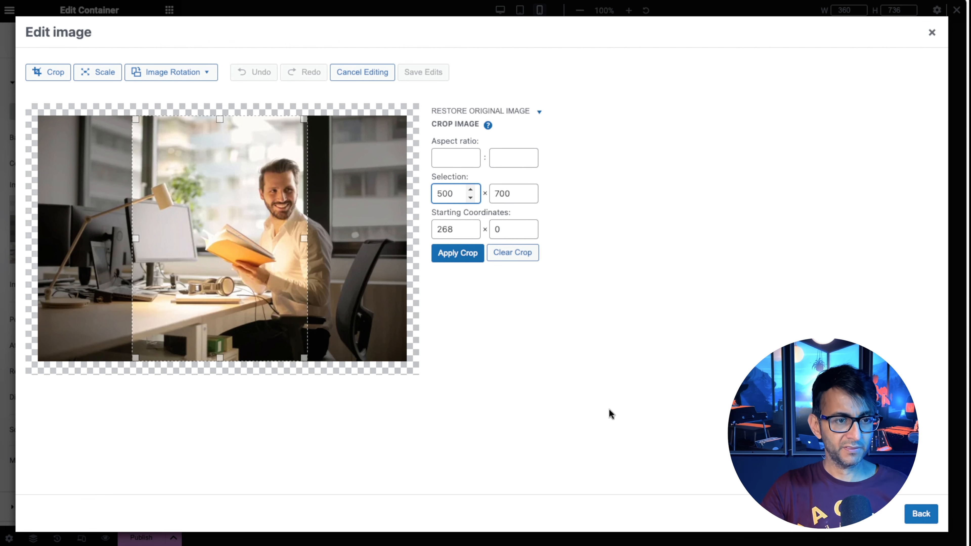
click(464, 254)
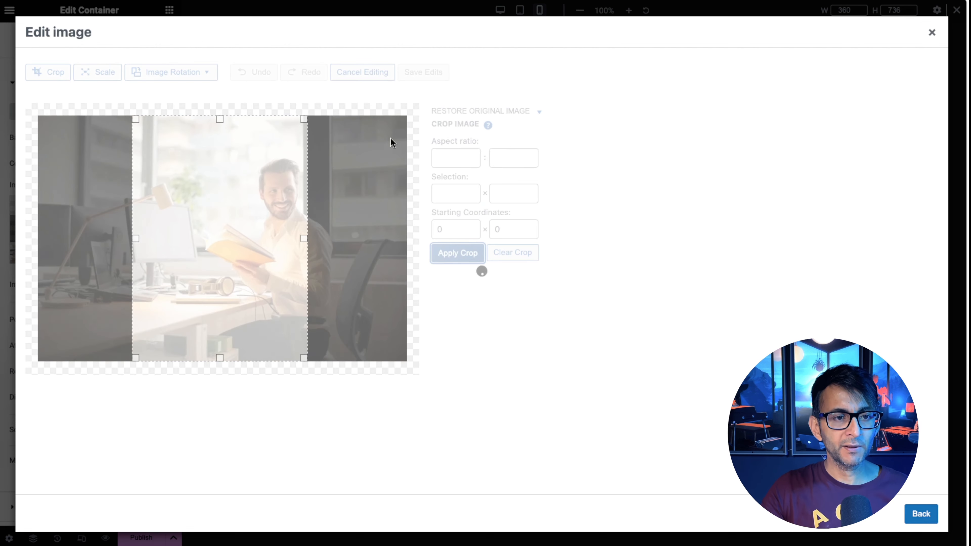
click(424, 72)
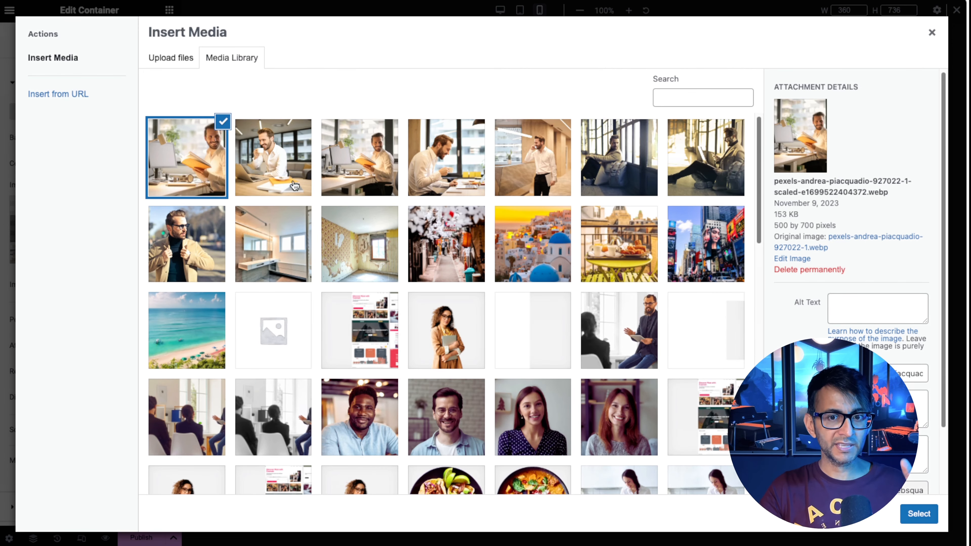
click(367, 176)
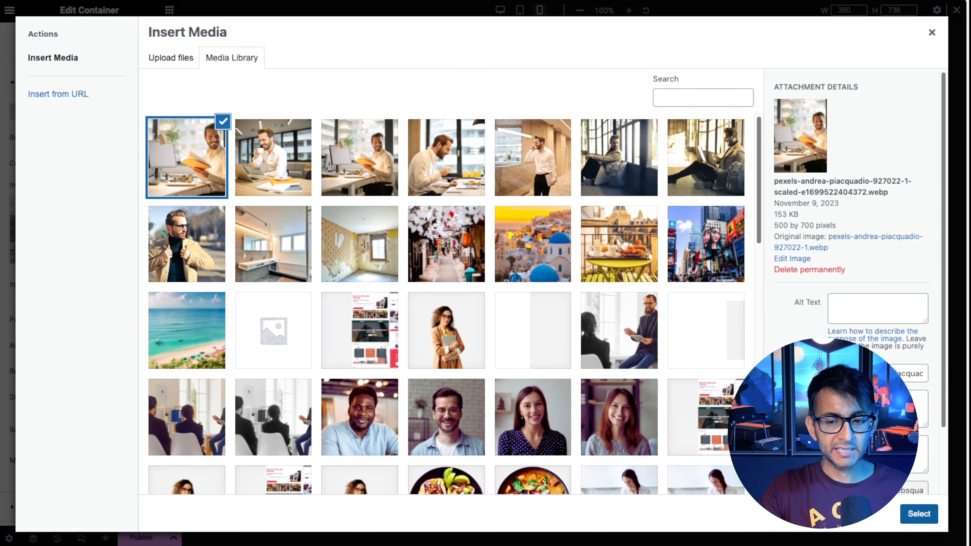
Use the cropped image as the mobile background and compare the hero section in the full-width desktop and mobile views.
click(919, 513)
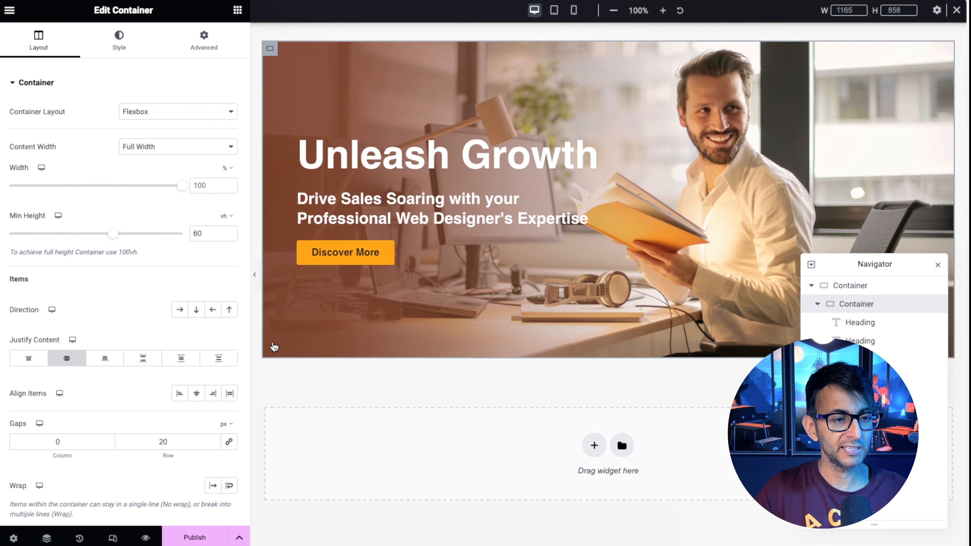
click(255, 274)
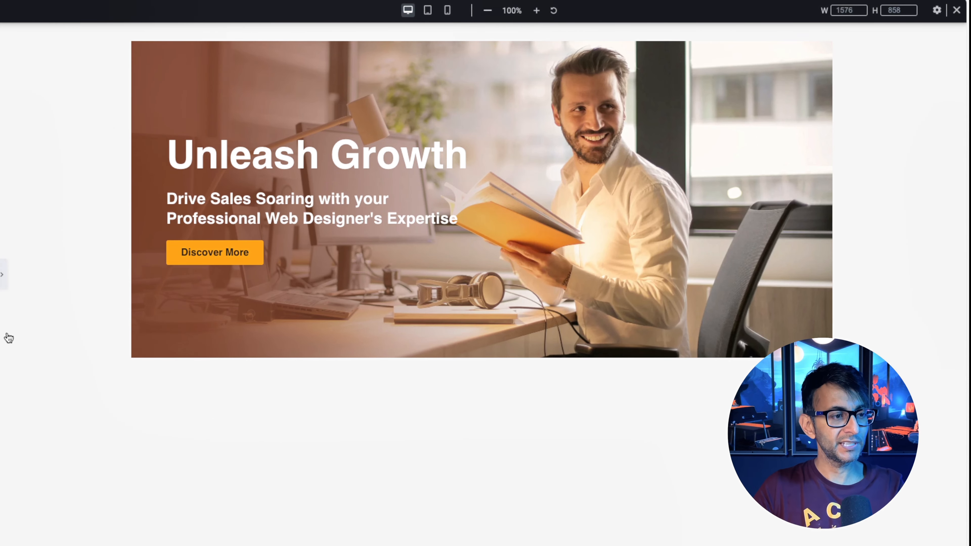
click(3, 275)
click(574, 10)
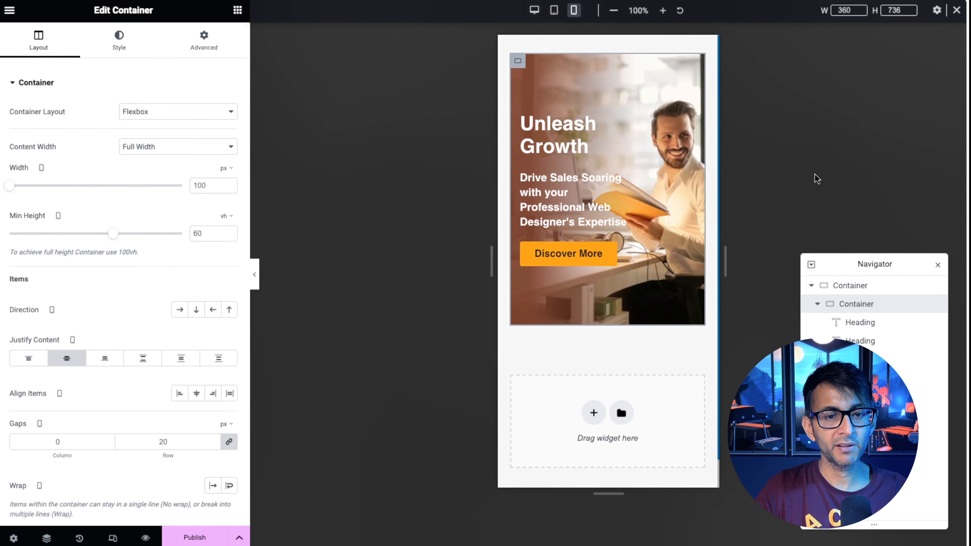
click(535, 10)
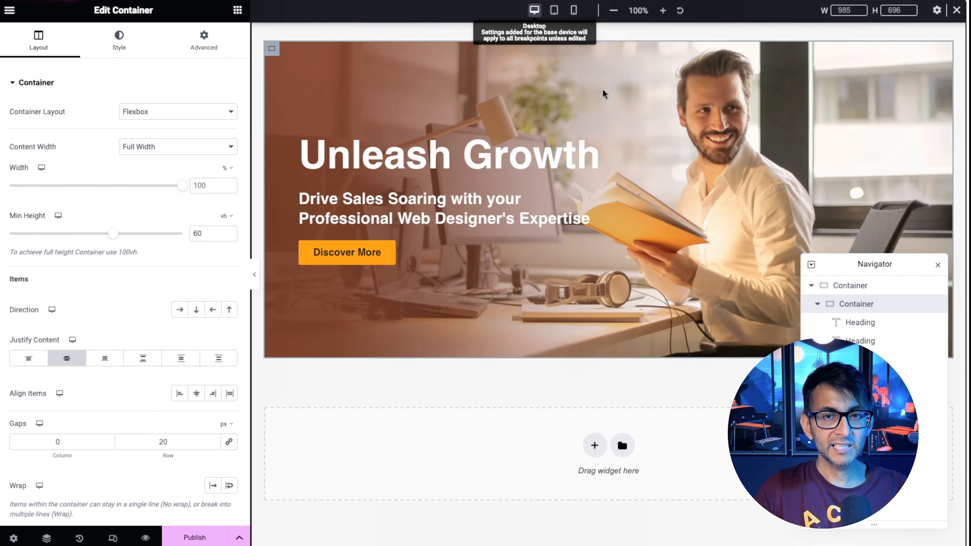
Add a new single-column container with vertical direction below the hero section.
drag(934, 323, 882, 154)
click(594, 445)
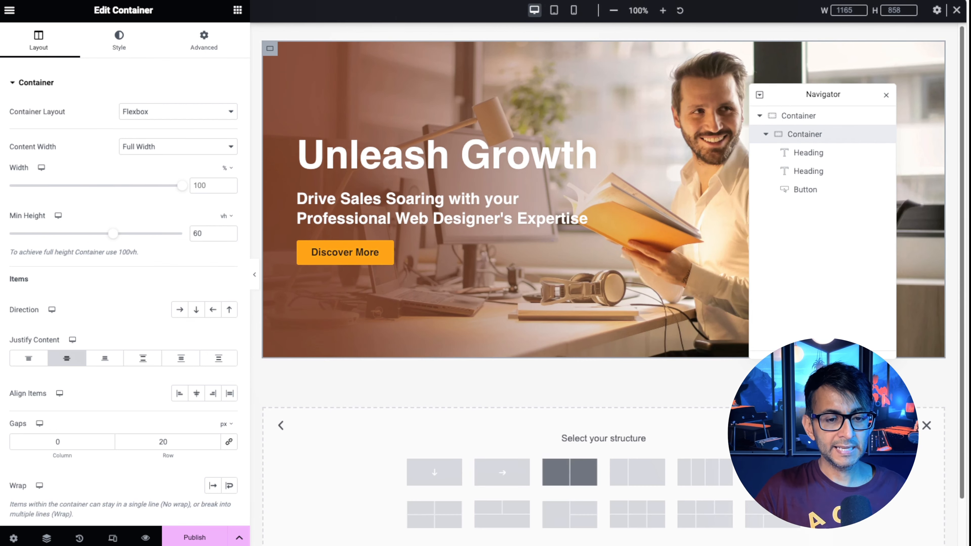
click(434, 473)
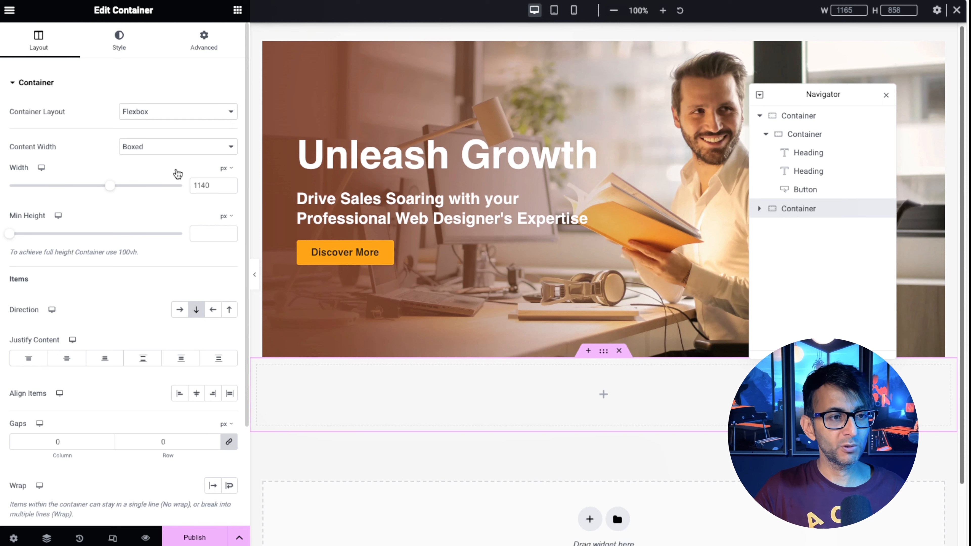
Set the new container's right and left padding to 20 px and its top margin to 30 px.
click(204, 38)
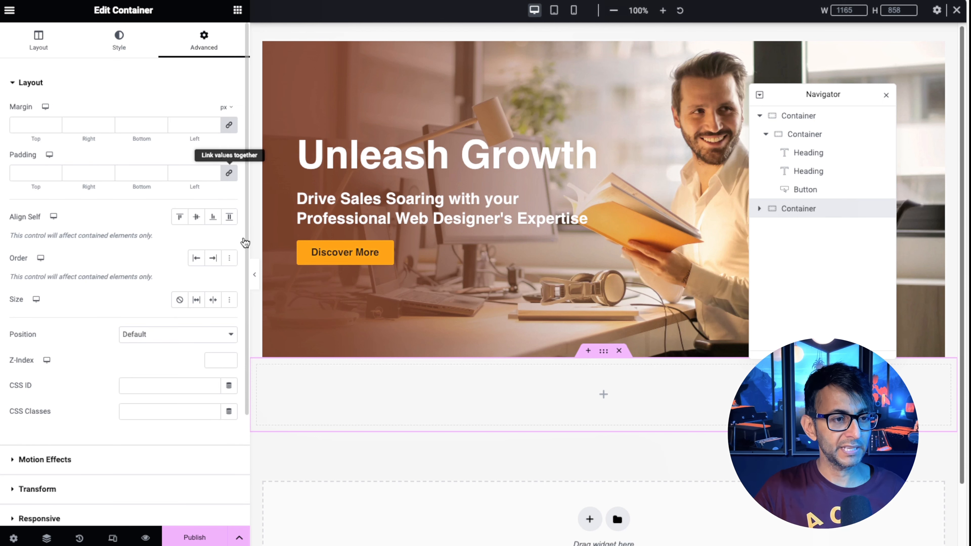
text(20)
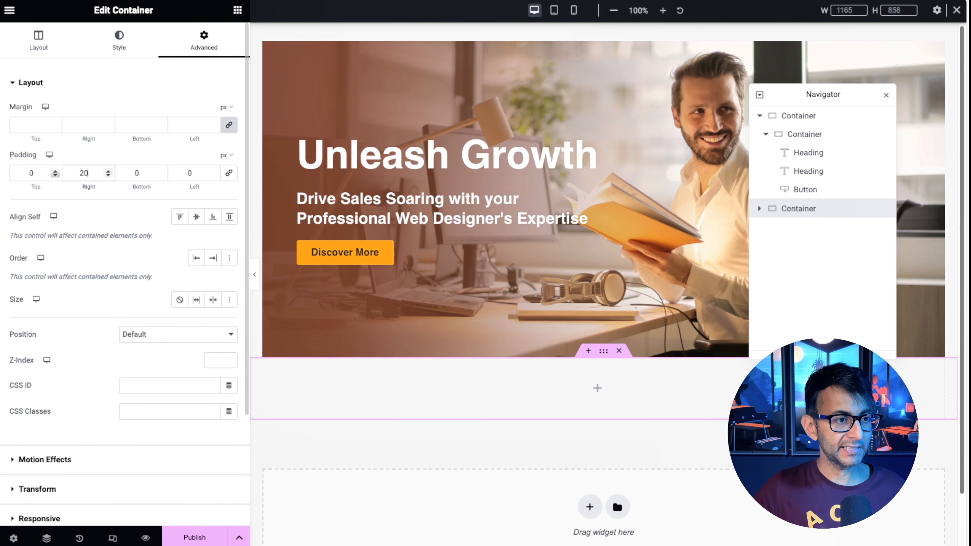
key(Tab)
key(Tab)
text(2)
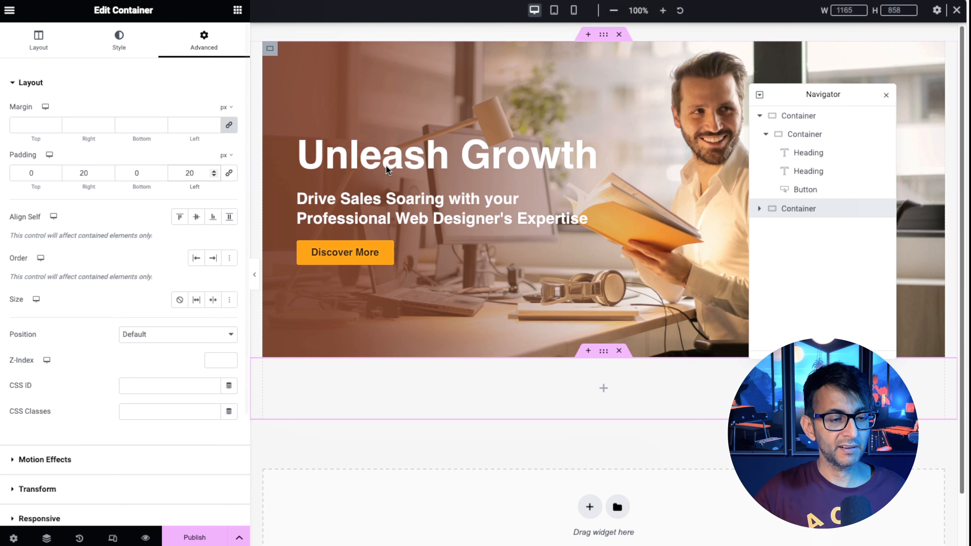
text(30)
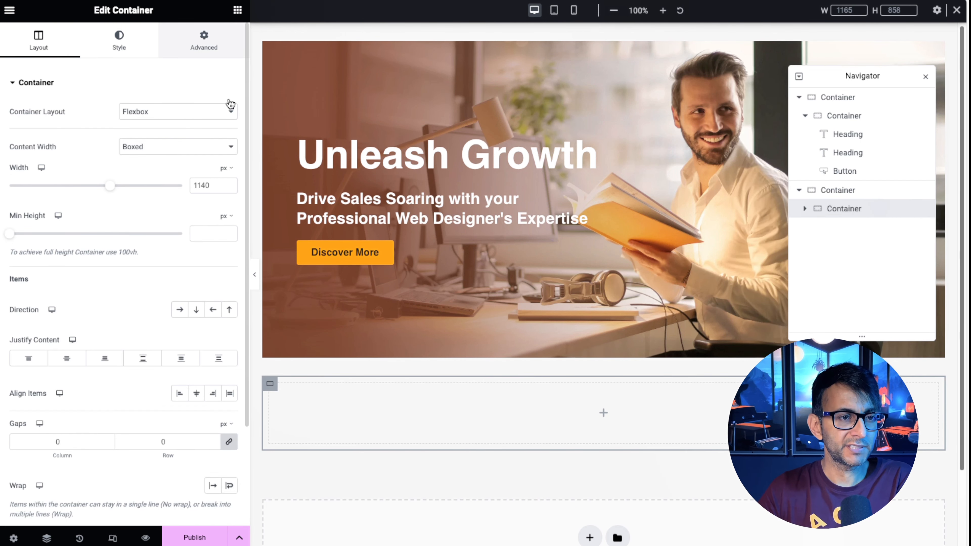
Make the container nested in the new section full width and give it a white global background color.
click(182, 147)
click(180, 159)
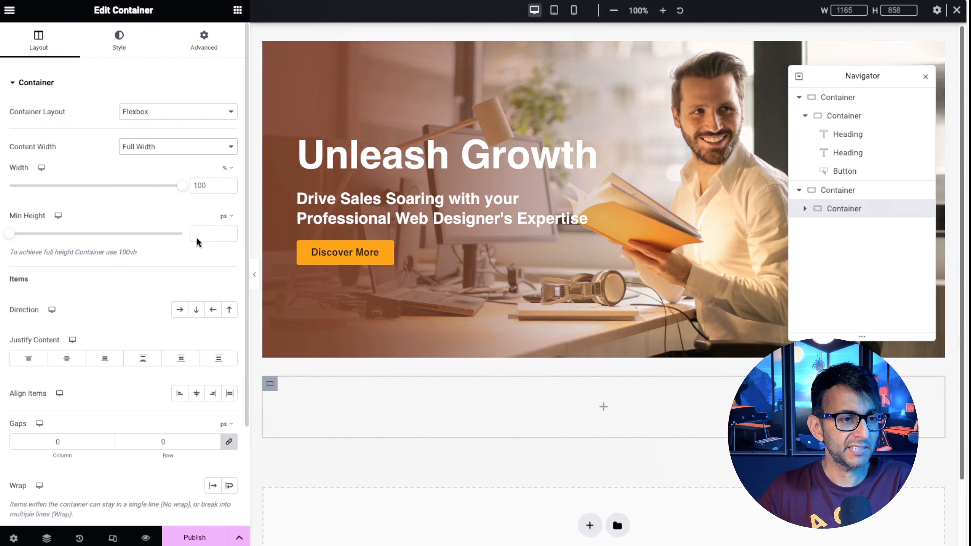
click(898, 264)
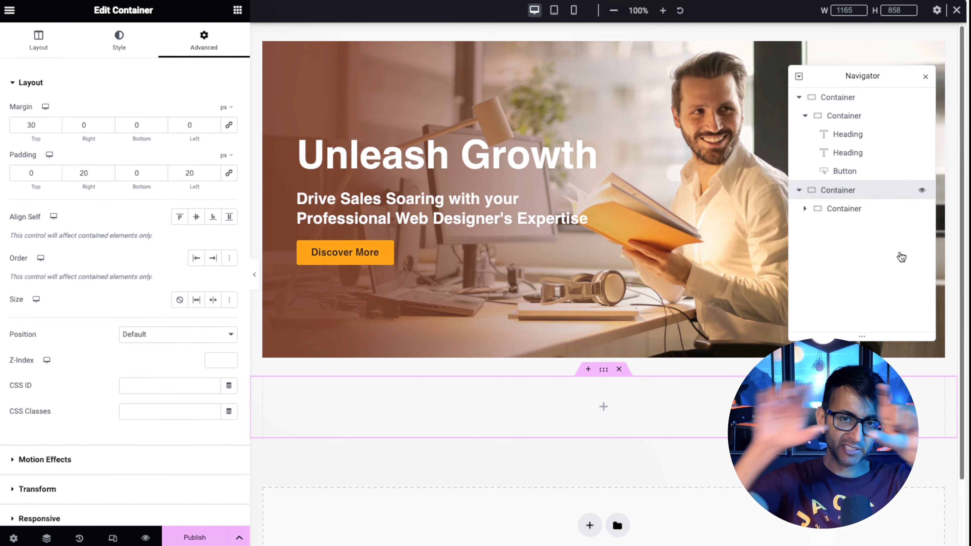
click(901, 277)
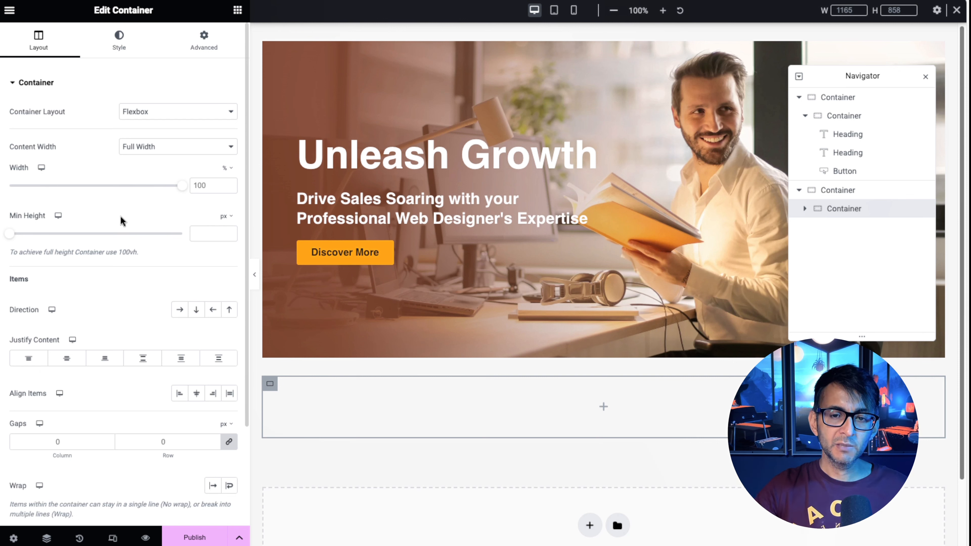
click(870, 255)
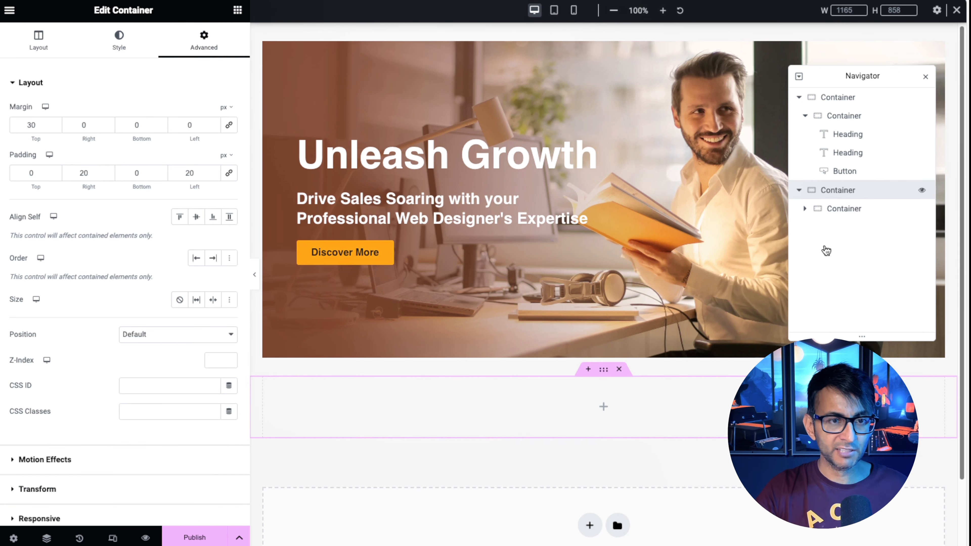
click(852, 209)
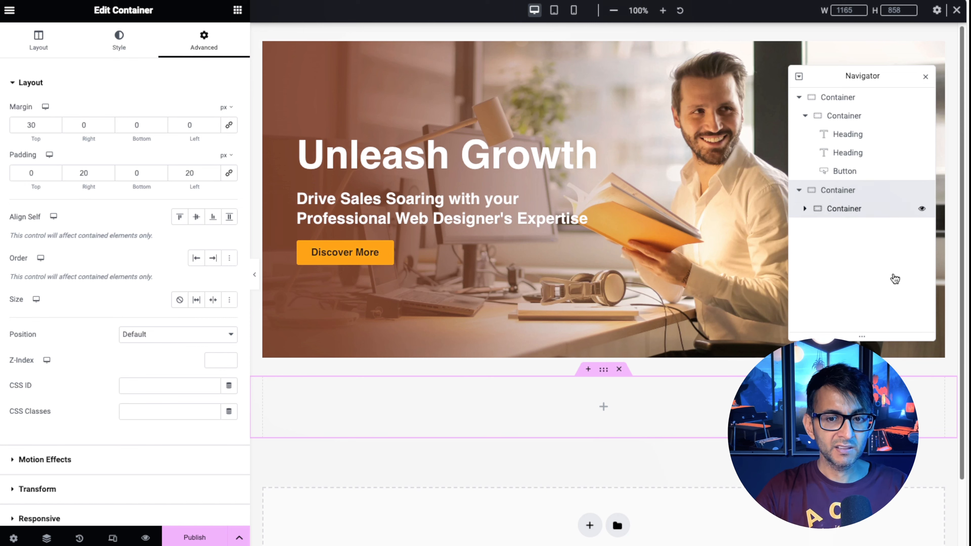
click(204, 38)
click(38, 40)
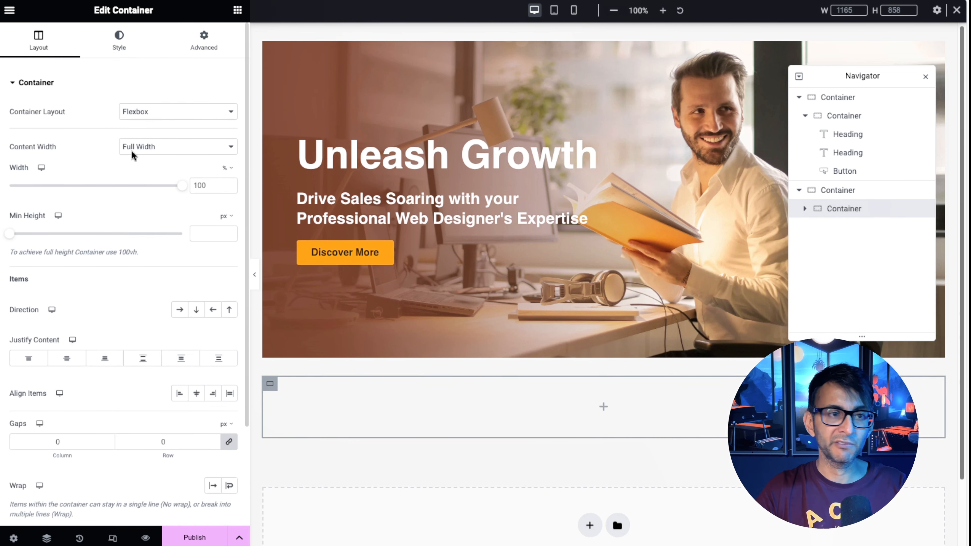
click(119, 41)
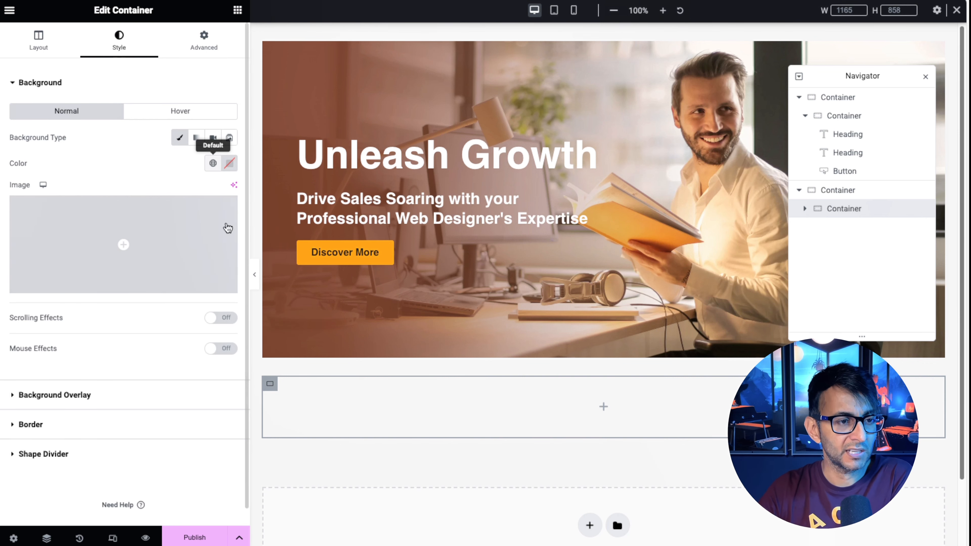
click(213, 163)
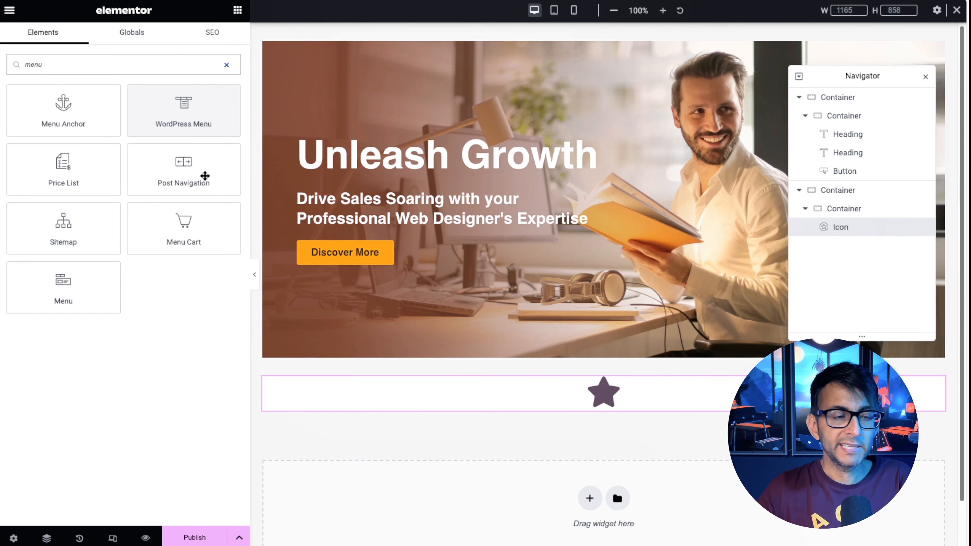
Add a WordPress Menu below the star icon and arrange both in a row, centered vertically with space between.
drag(204, 177, 604, 421)
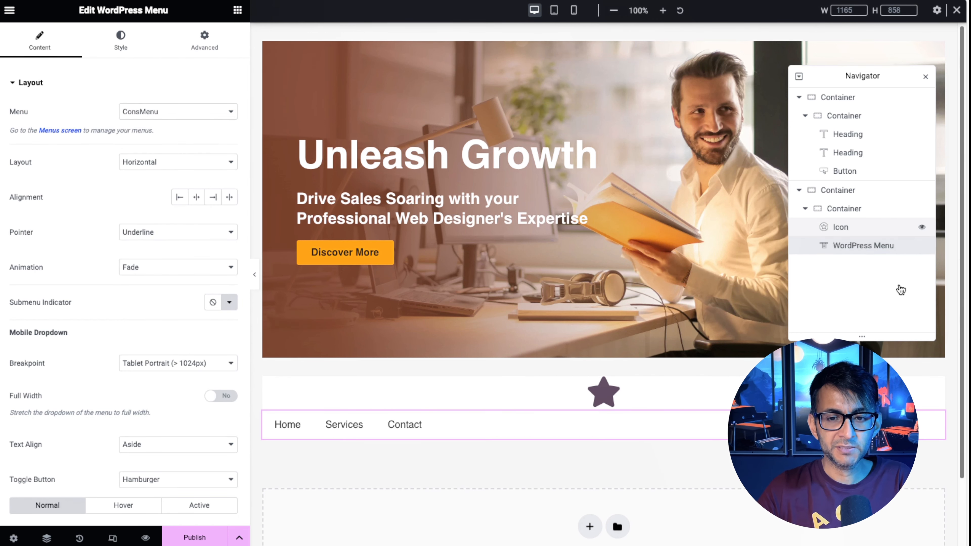
click(885, 208)
click(39, 41)
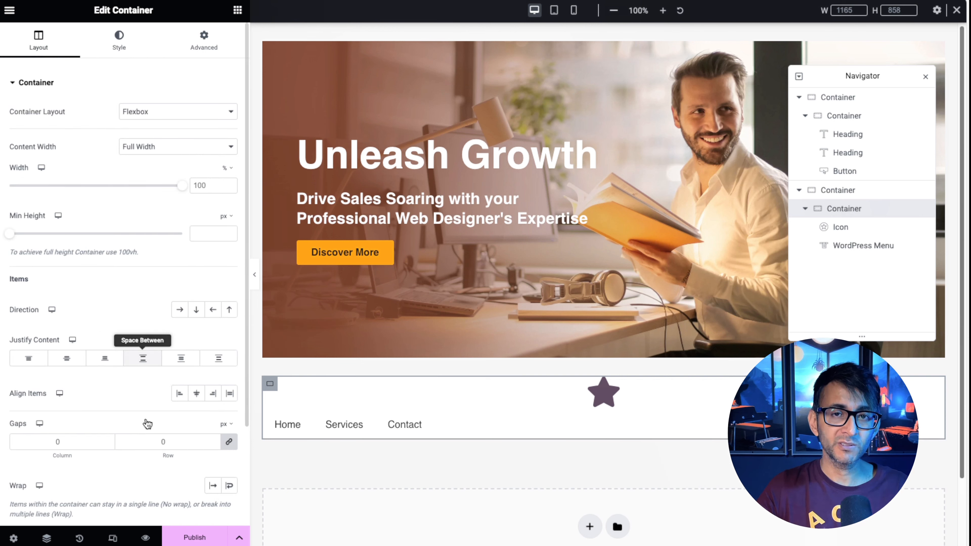
click(180, 309)
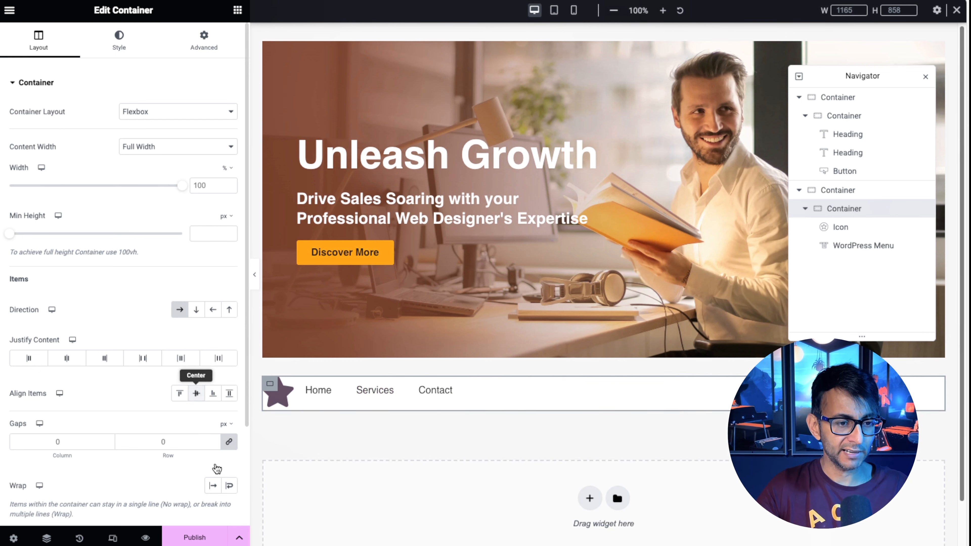
click(196, 393)
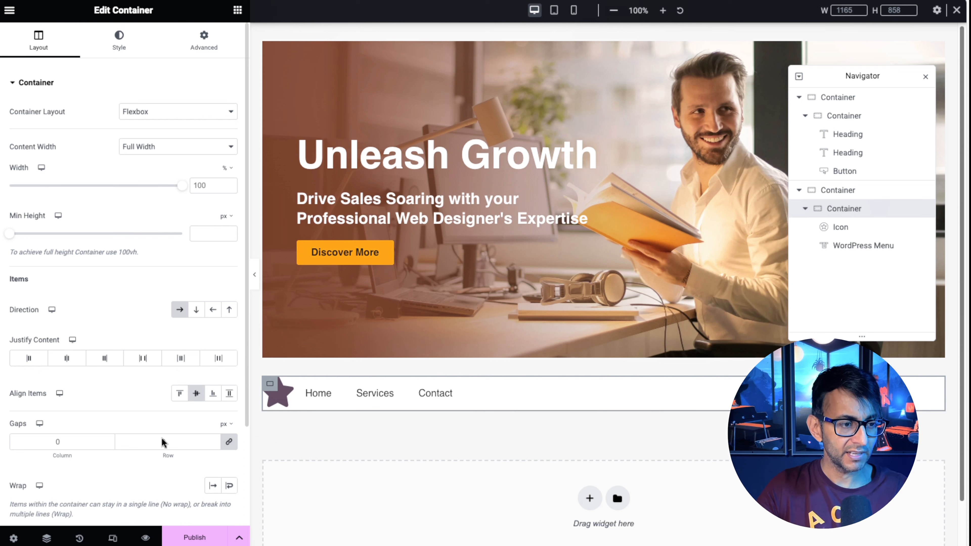
click(142, 358)
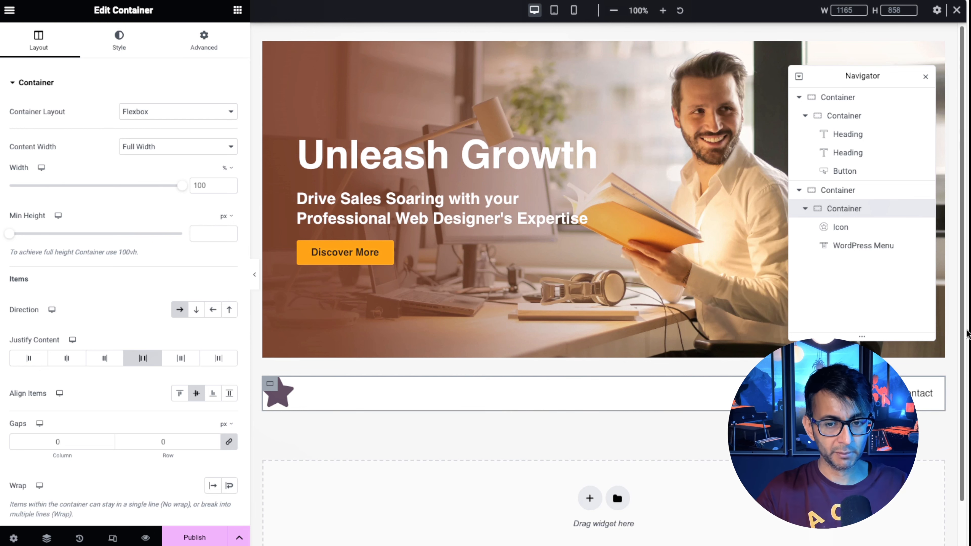
Set the outer header container's bottom margin to 1000 px and move the Navigator away from the menu.
click(603, 369)
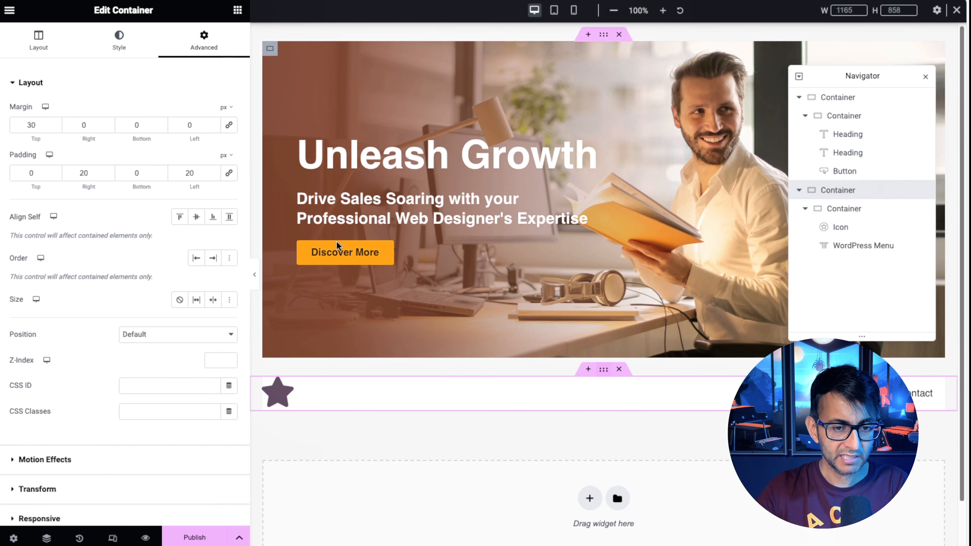
double_click(141, 125)
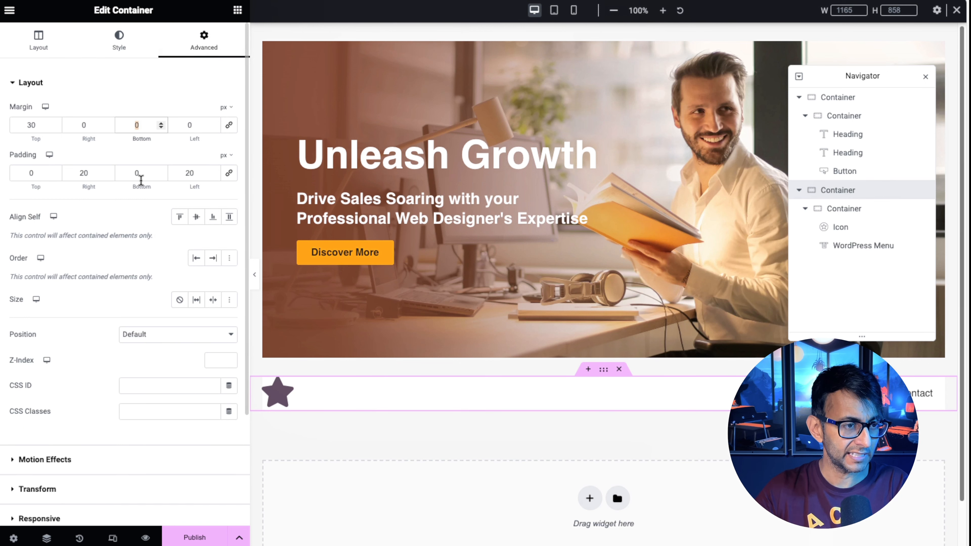
text(1000)
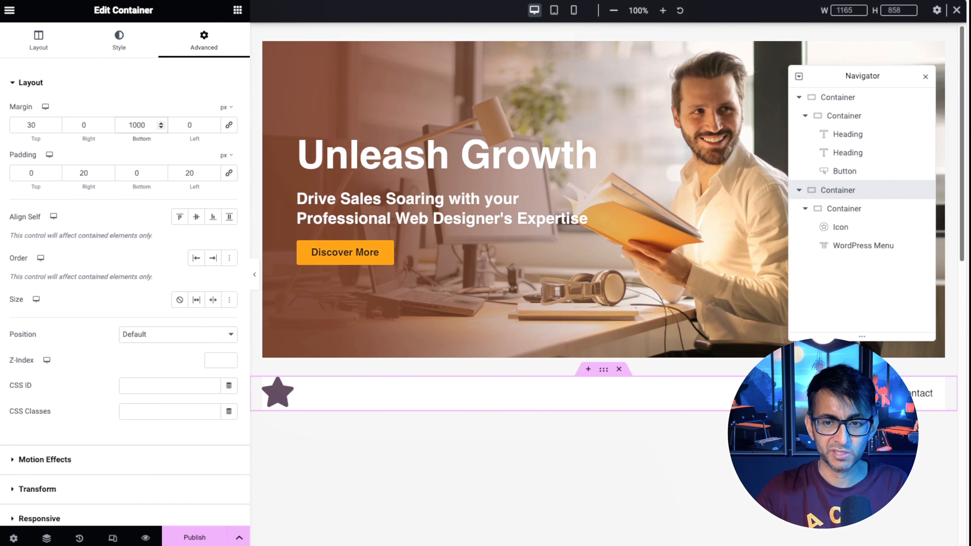
scroll(574, 229, down, 4)
drag(895, 148, 486, 360)
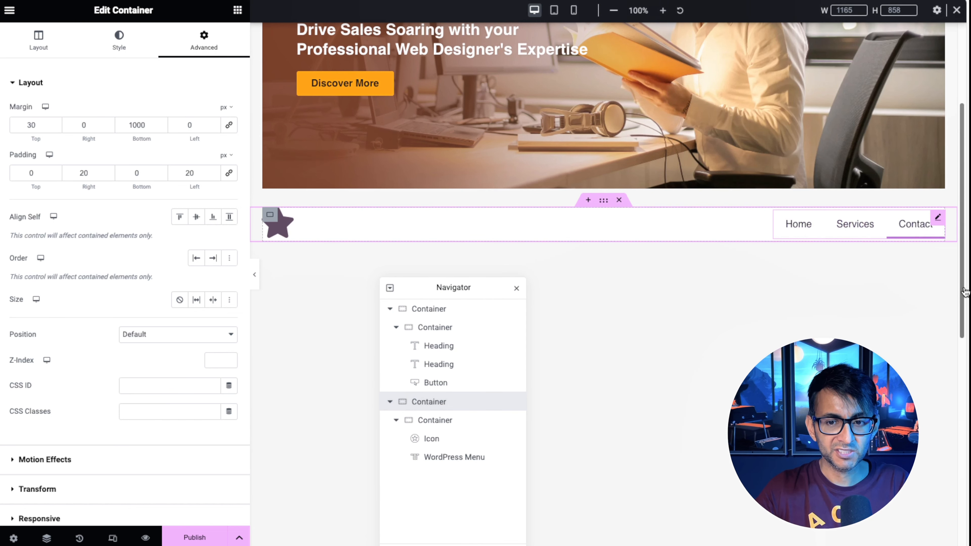
Set the WordPress Menu's main menu typography to a size of 1.1 rem and weight 500 (Medium).
click(938, 217)
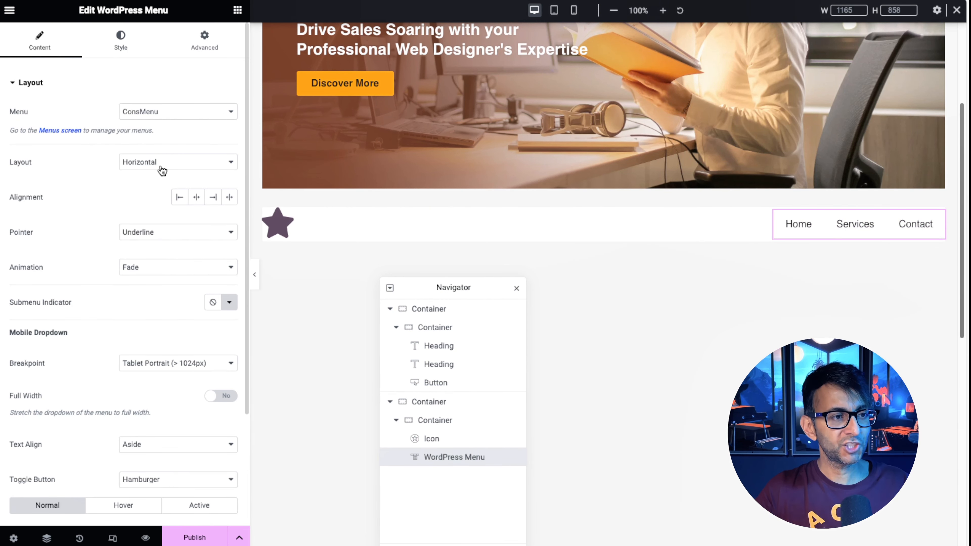
click(163, 113)
click(169, 168)
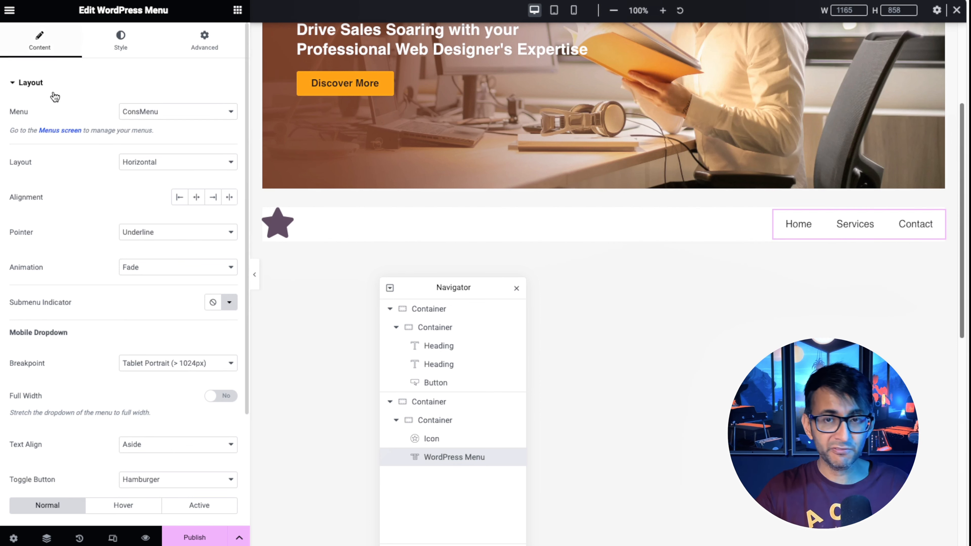
click(121, 39)
click(230, 111)
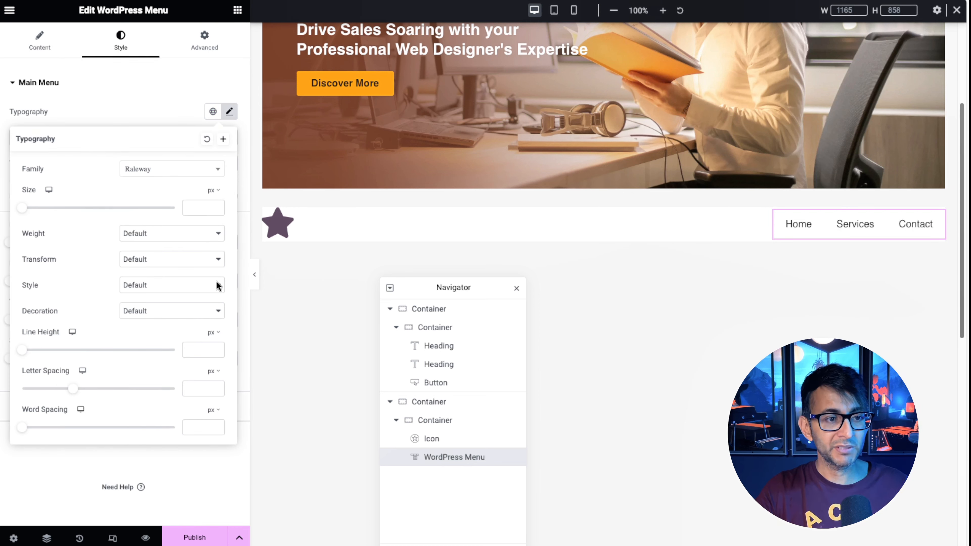
click(214, 190)
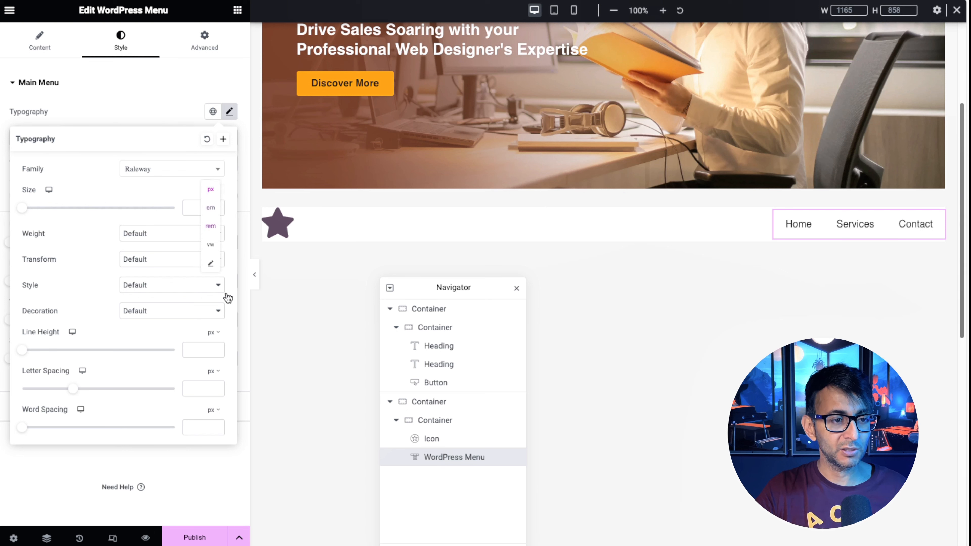
click(211, 225)
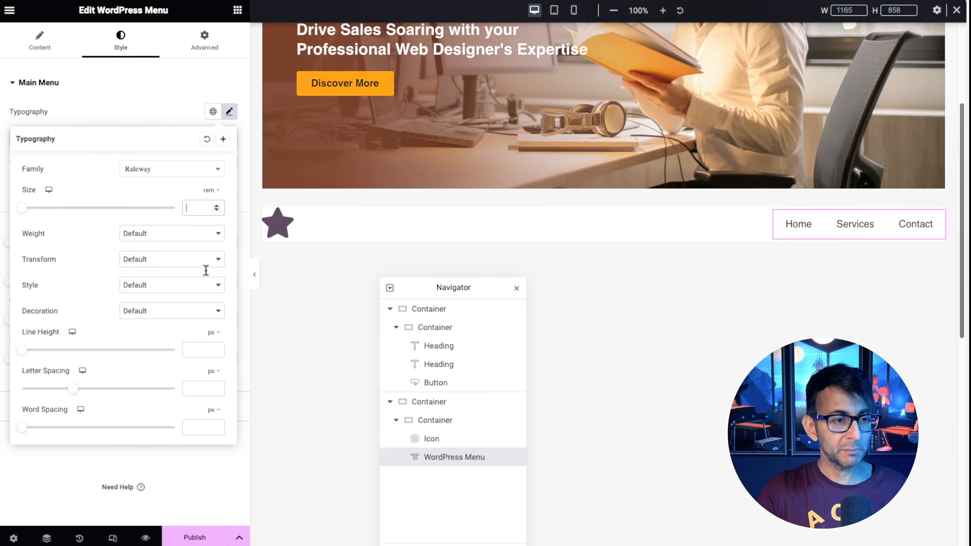
text(1.1)
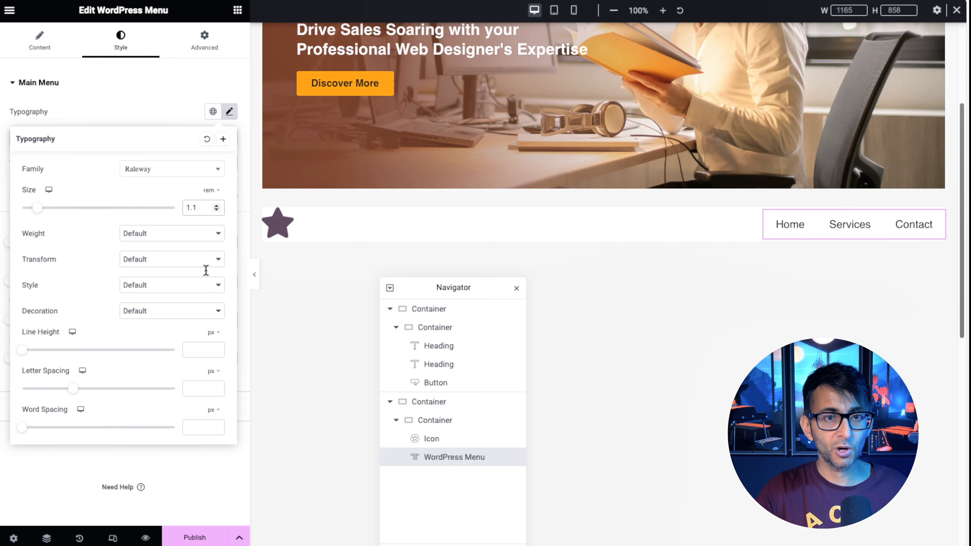
click(180, 234)
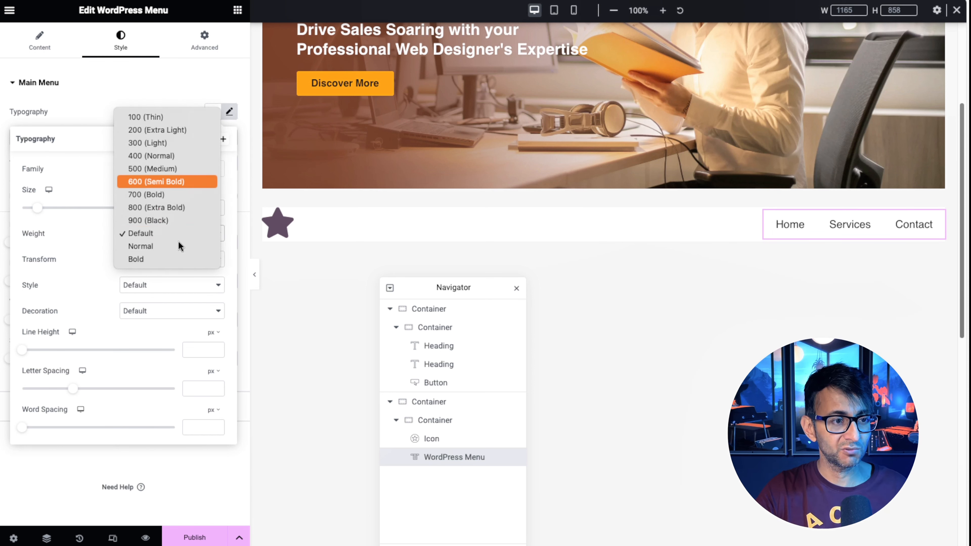
click(177, 169)
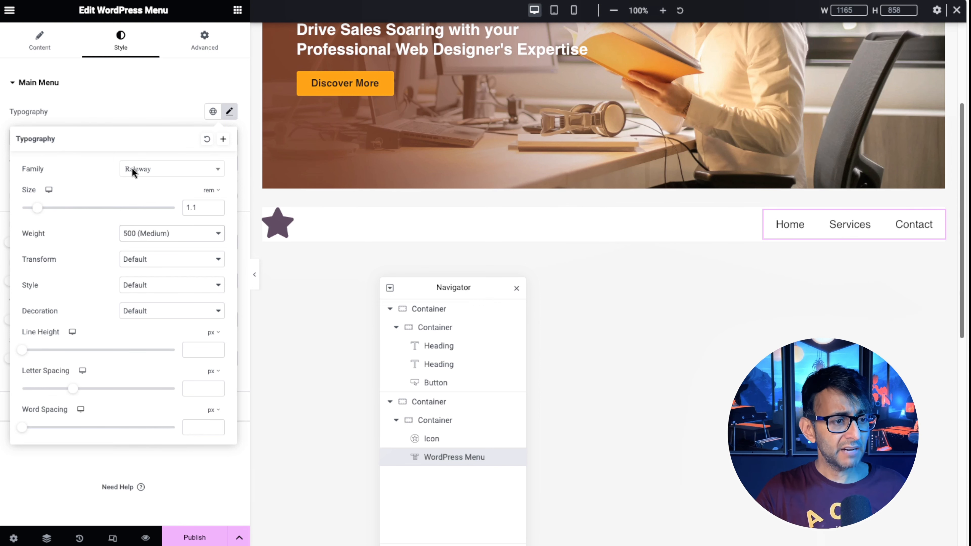
Replace the header's star icon with the wide wordmark logo from the media library.
key(Escape)
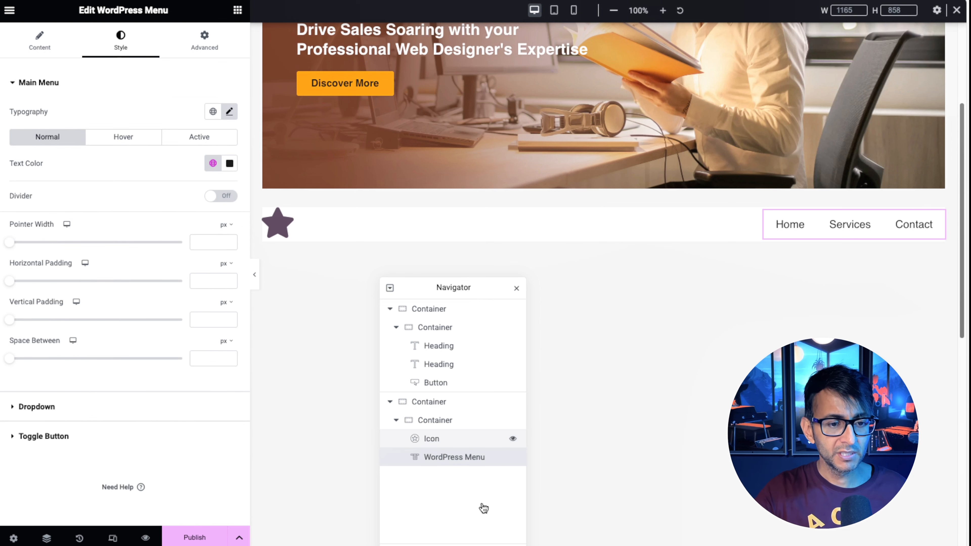
click(432, 439)
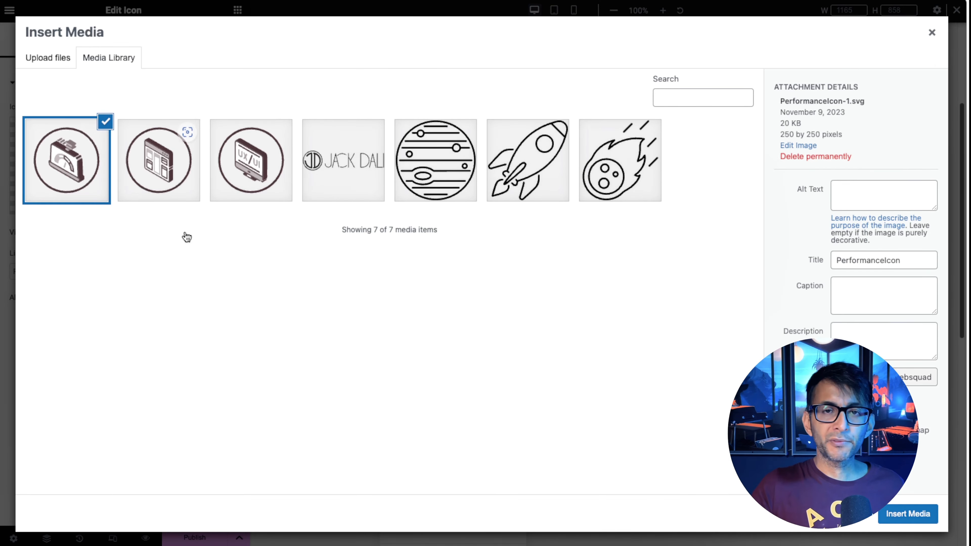
click(344, 183)
click(908, 514)
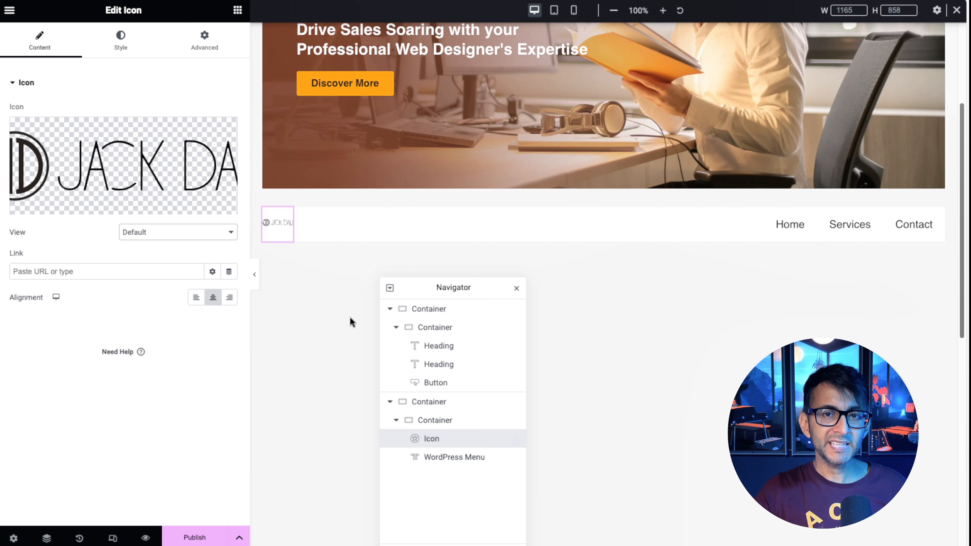
Turn on Fit to Size for the header logo icon and set its size to 40 px.
click(121, 41)
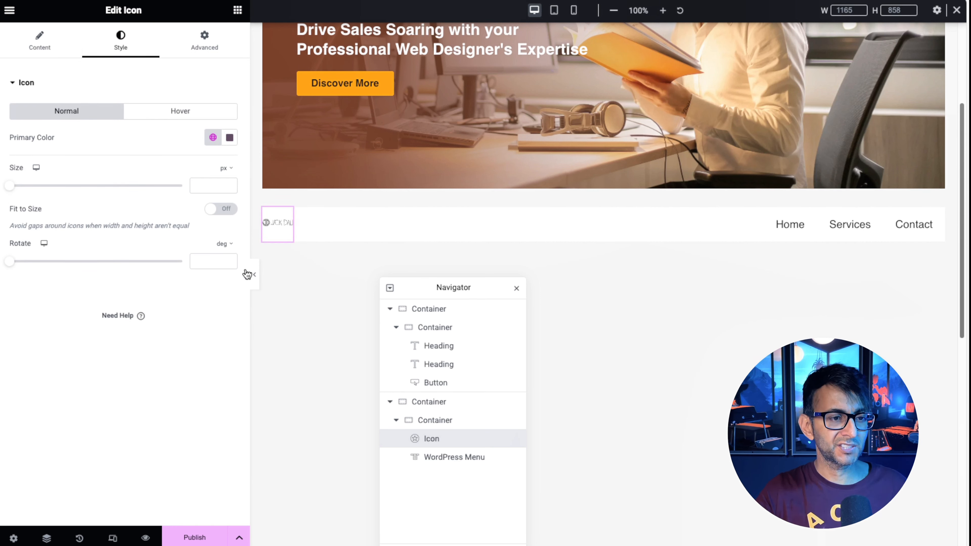
key(super+z)
key(super+shift+z)
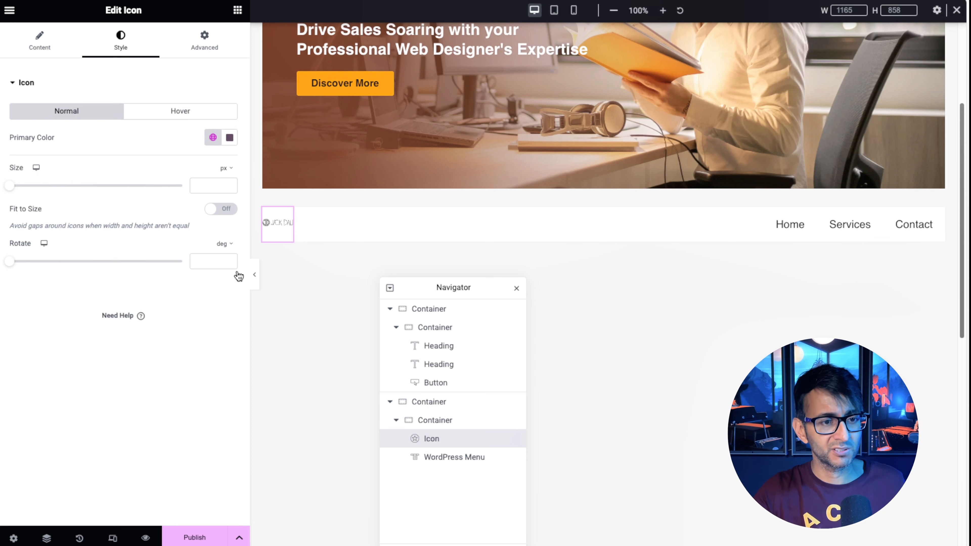
key(super+z)
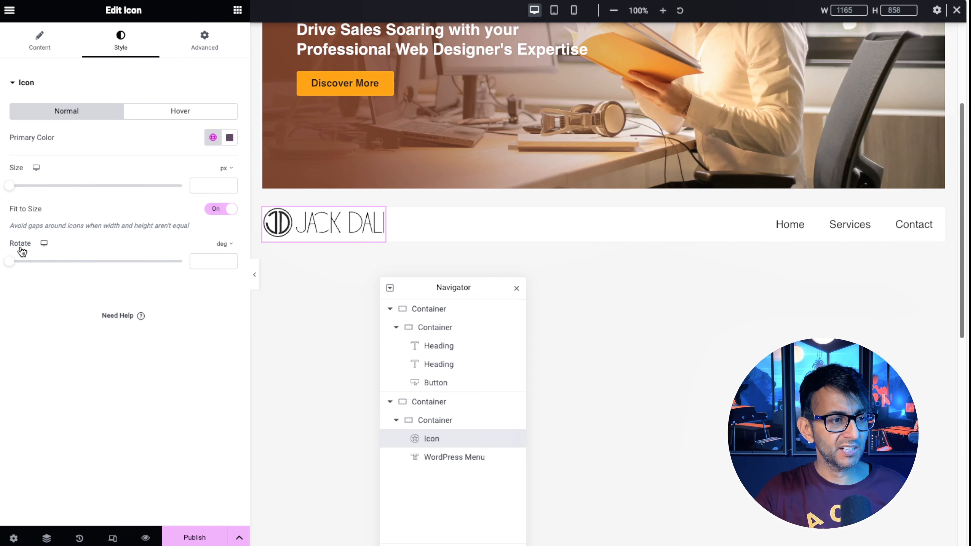
drag(20, 247, 43, 246)
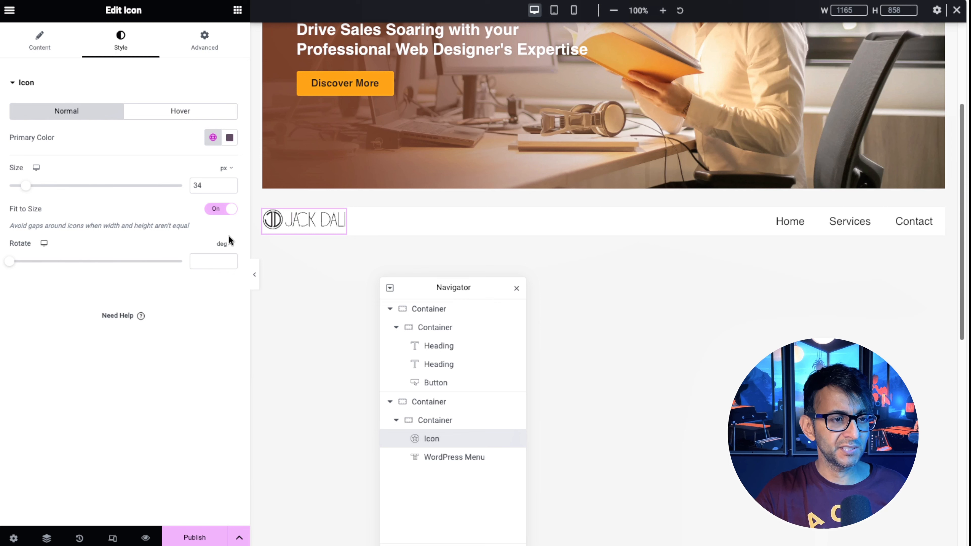
double_click(224, 185)
text(40)
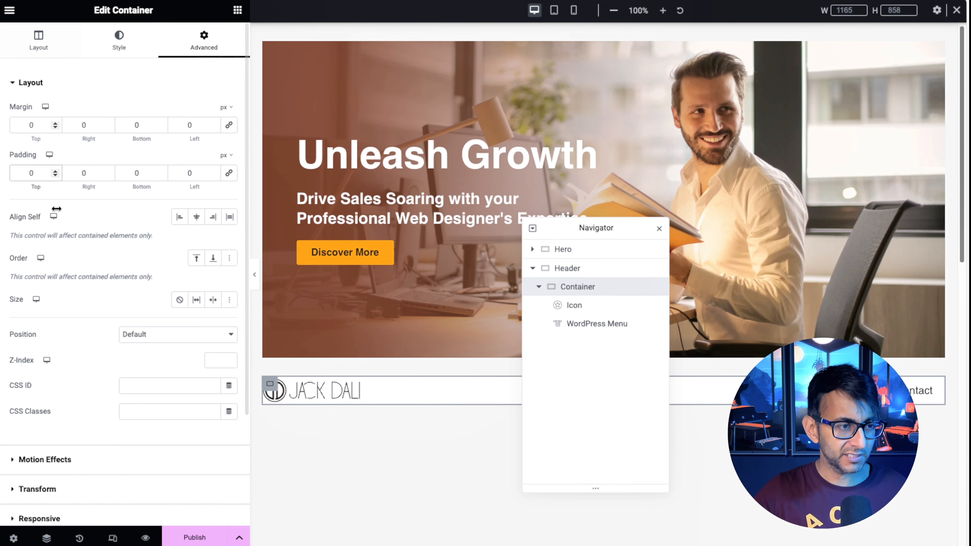
Set the header's inner container padding to 5 px top, 5 px bottom and 10 px left.
text(5)
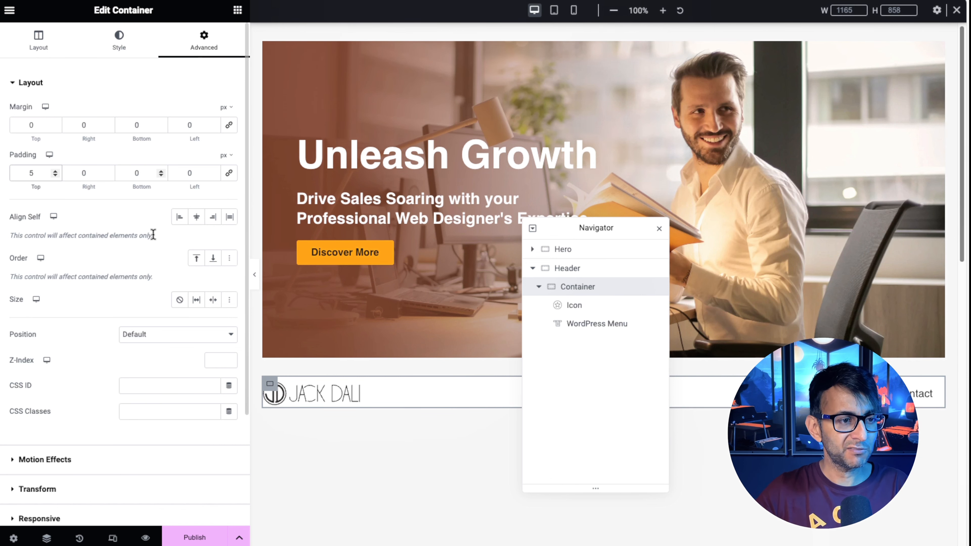
click(138, 173)
text(5)
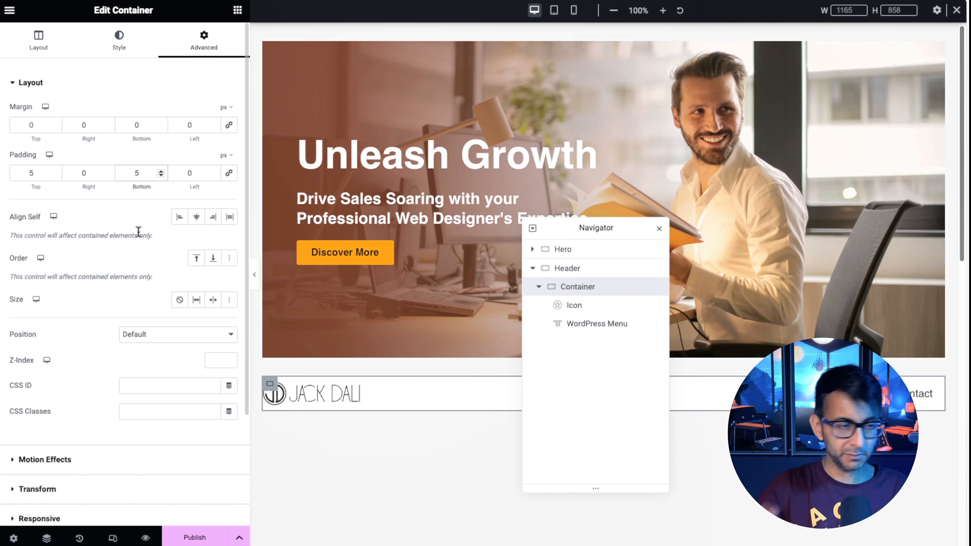
key(Tab)
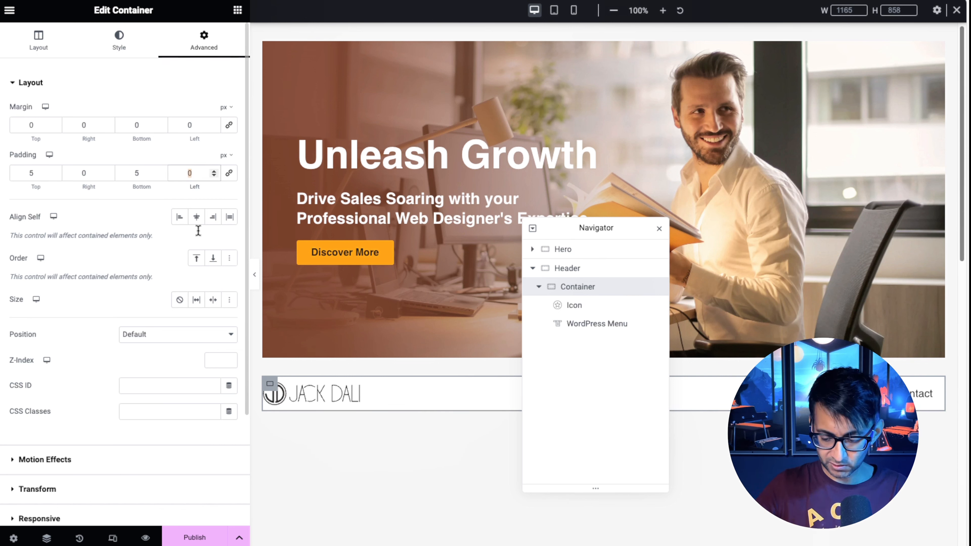
text(10)
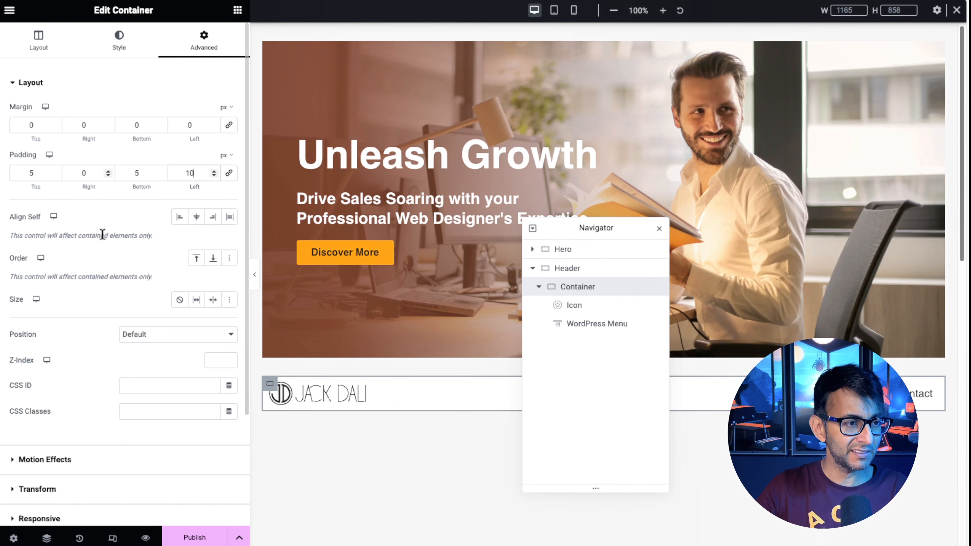
key(shift+Tab)
key(shift+Tab)
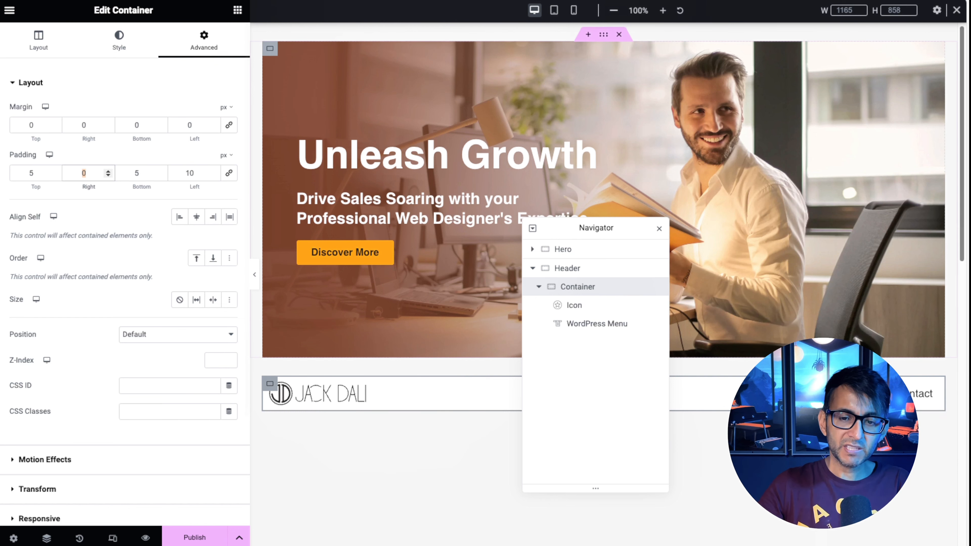
In mobile view, make the WordPress Menu's dropdown full width and align its hamburger toggle to the right.
scroll(951, 481, down, 1)
scroll(951, 481, down, 4)
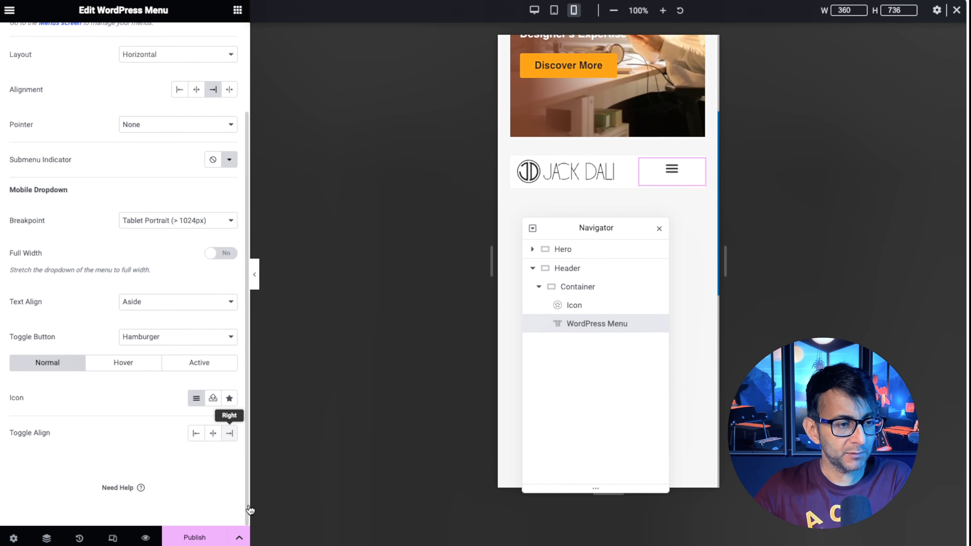
click(229, 432)
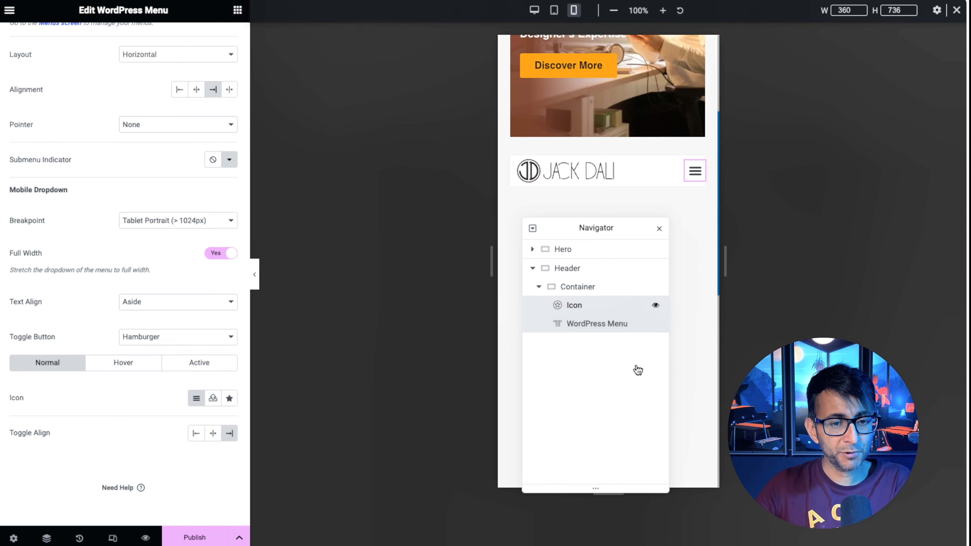
Reduce the logo icon's size to 31 px for the mobile view.
click(574, 305)
click(40, 41)
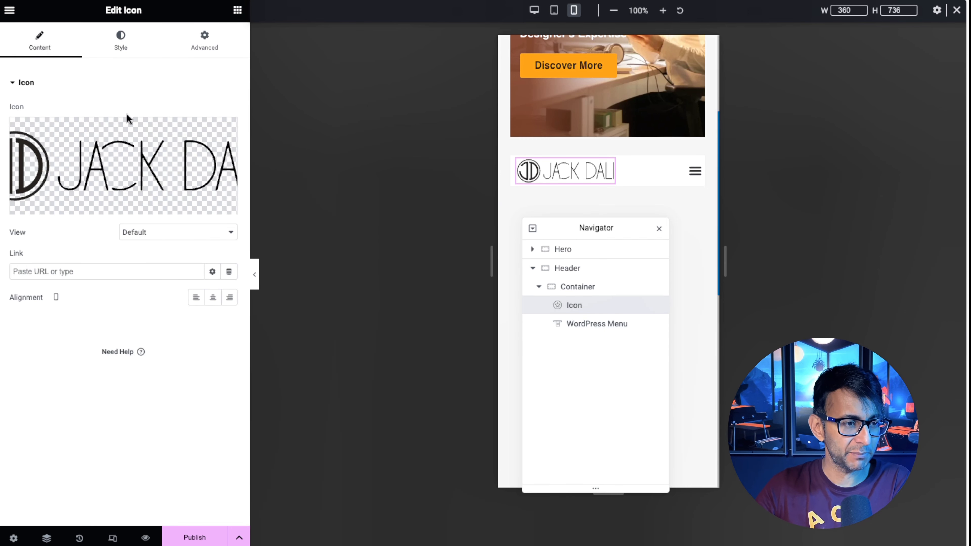
click(121, 41)
drag(35, 249, 29, 249)
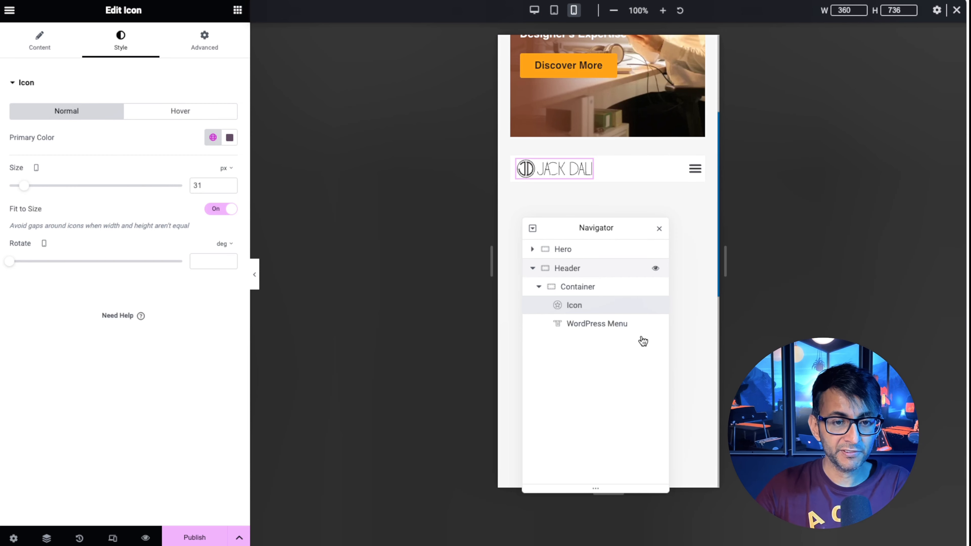
Make the outer Header container stick to the top through its desktop motion effects.
click(635, 268)
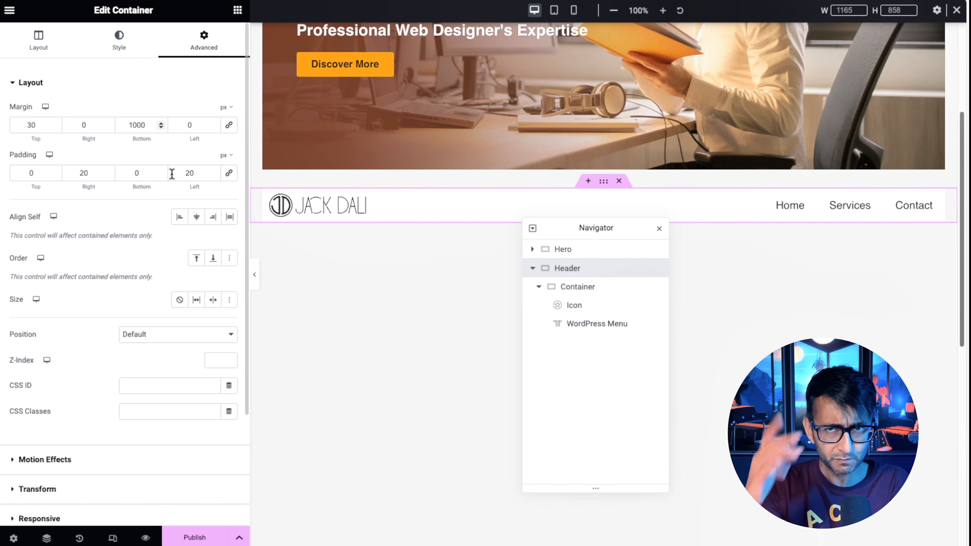
click(42, 460)
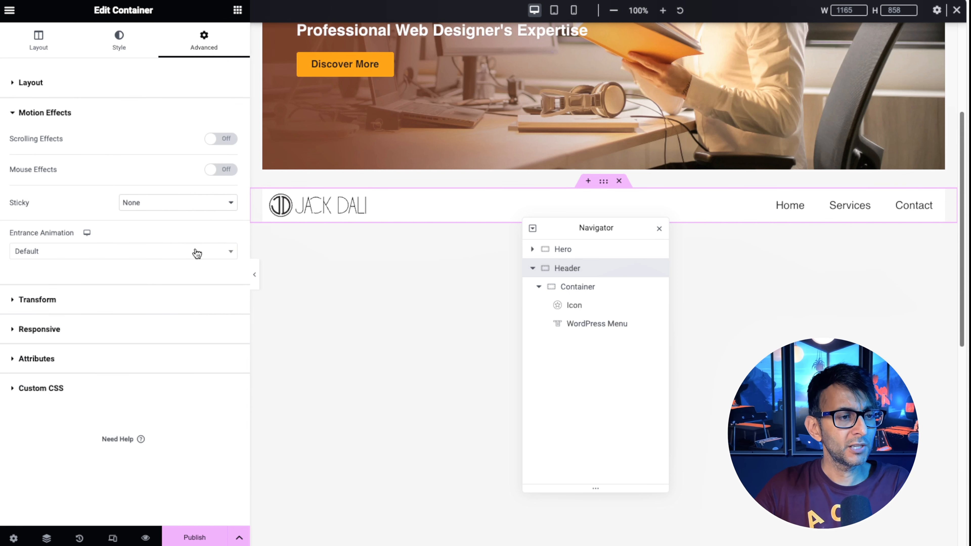
click(196, 203)
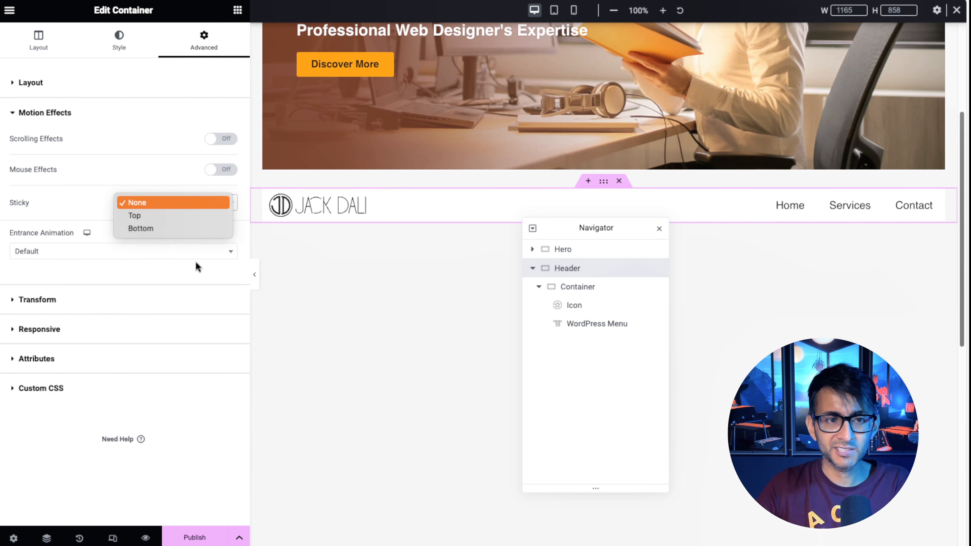
click(191, 216)
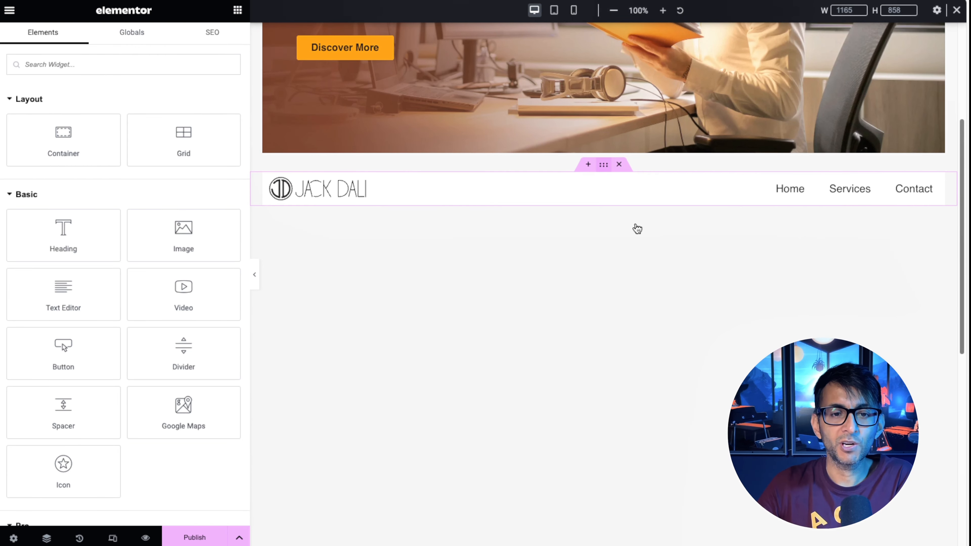
Set the outer Header container's bottom margin to 0.
click(603, 164)
drag(150, 126, 110, 125)
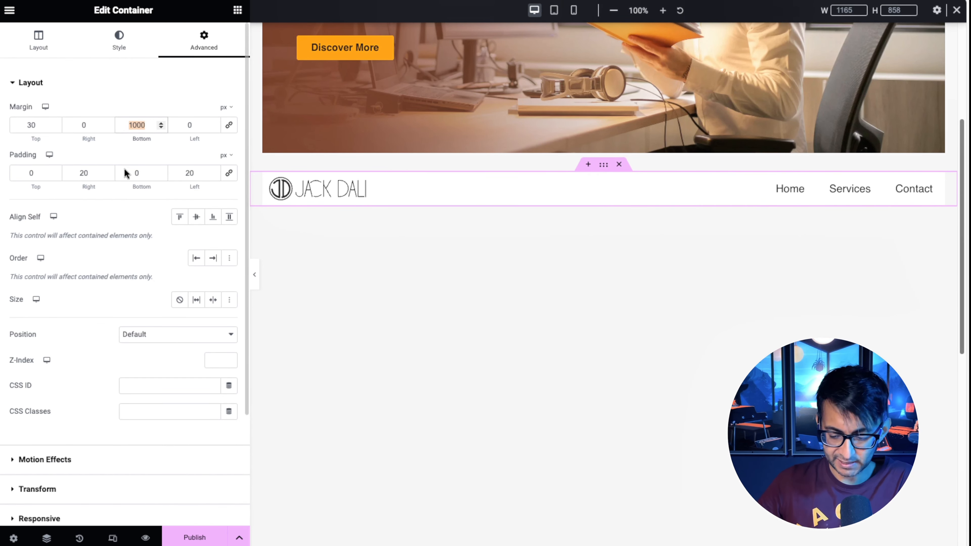
text(0)
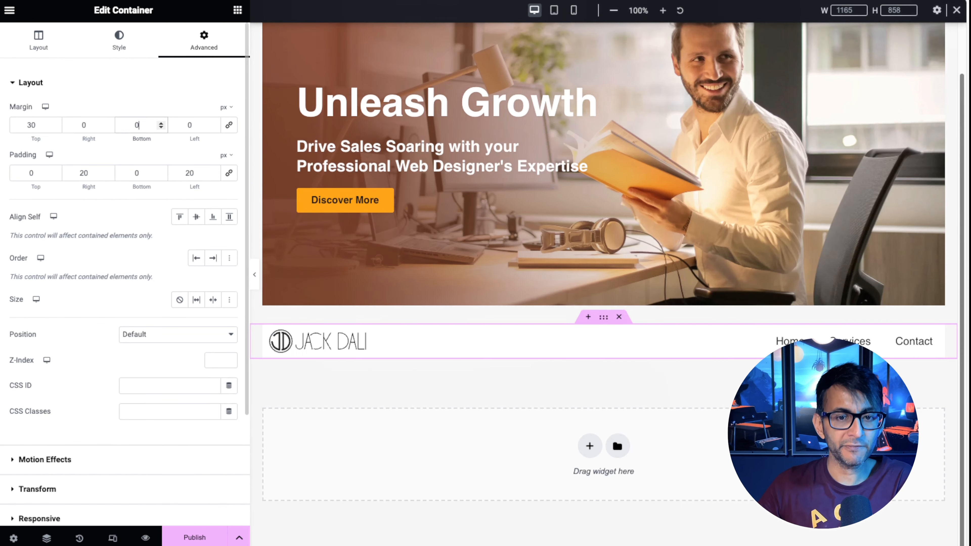
Duplicate the Header container and turn the copy into an empty section named Intro by deleting its inner container.
right_click(635, 390)
click(667, 369)
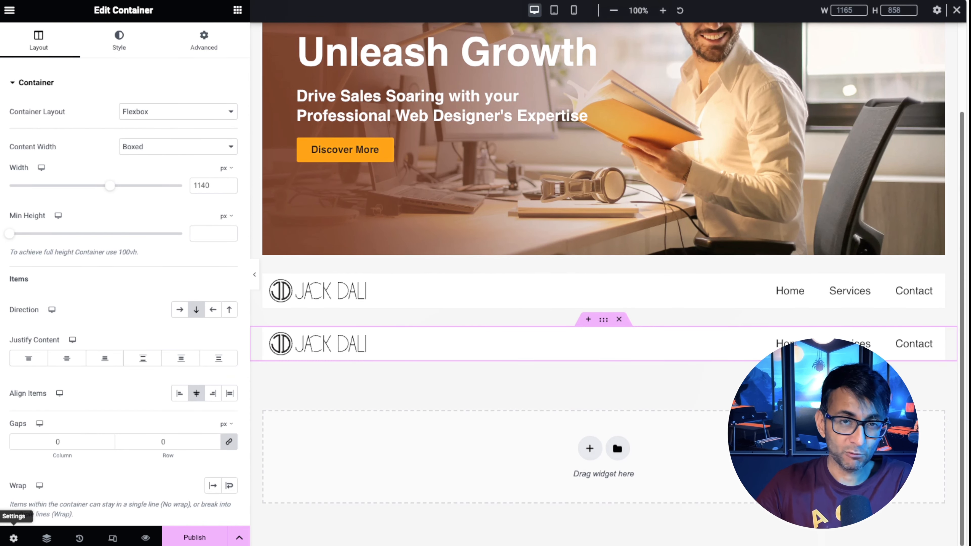
click(46, 538)
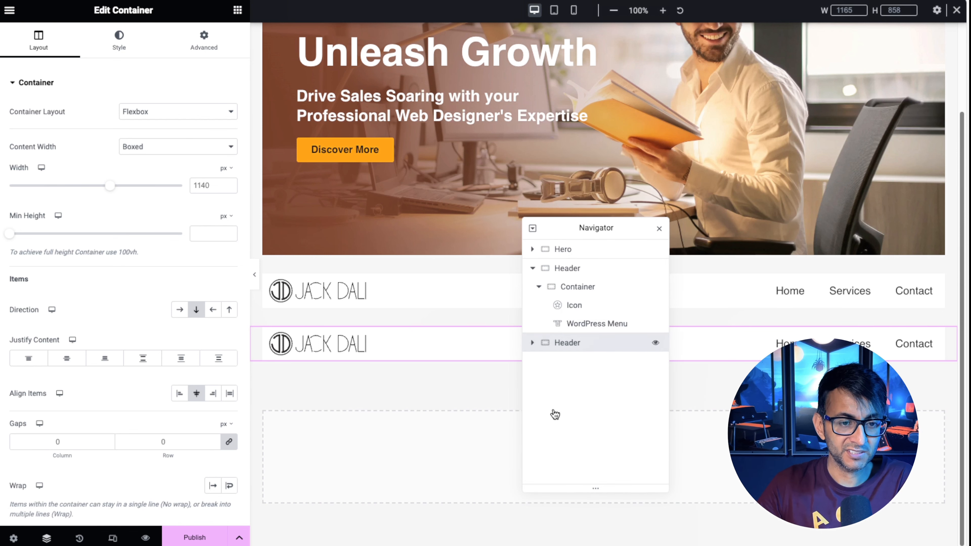
right_click(595, 427)
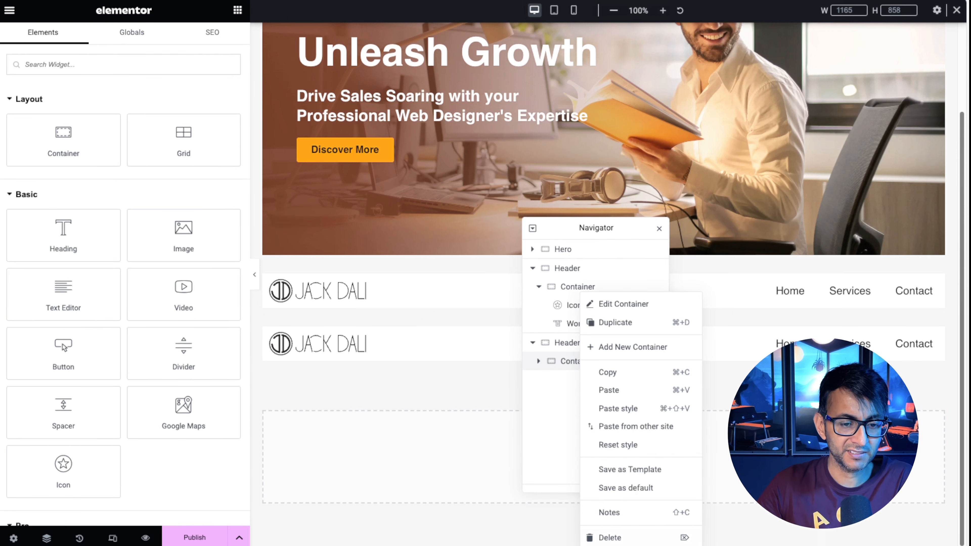
click(627, 538)
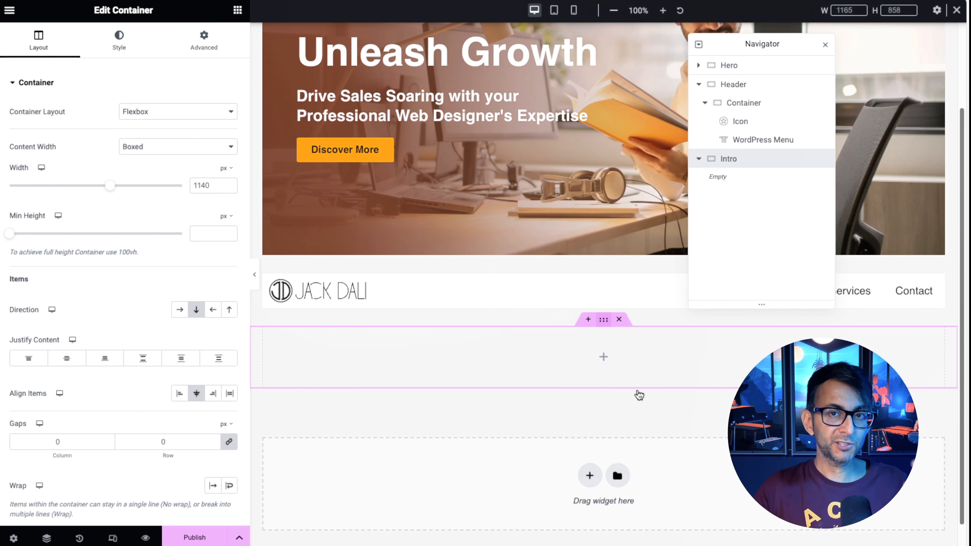
click(204, 41)
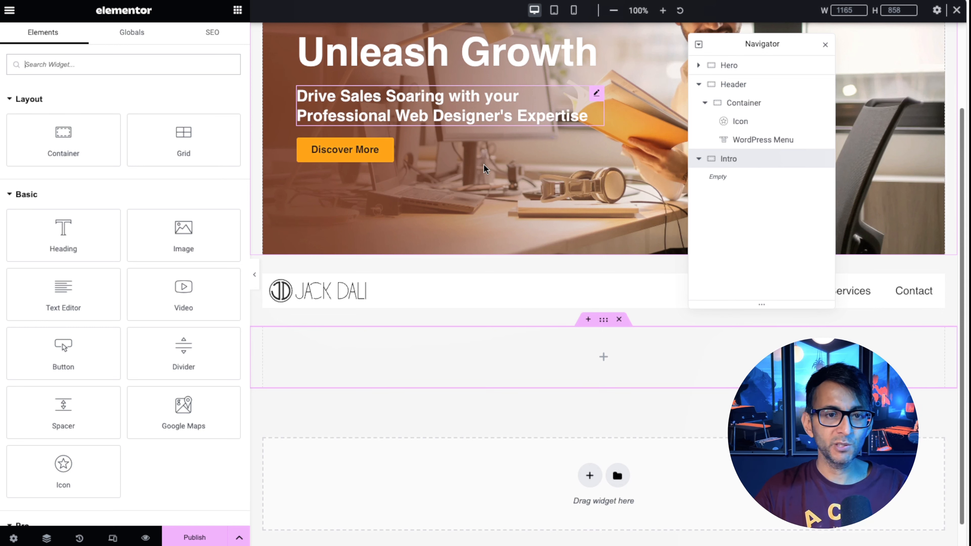
Copy the hero's subheading and paste it into the empty Intro container.
right_click(499, 103)
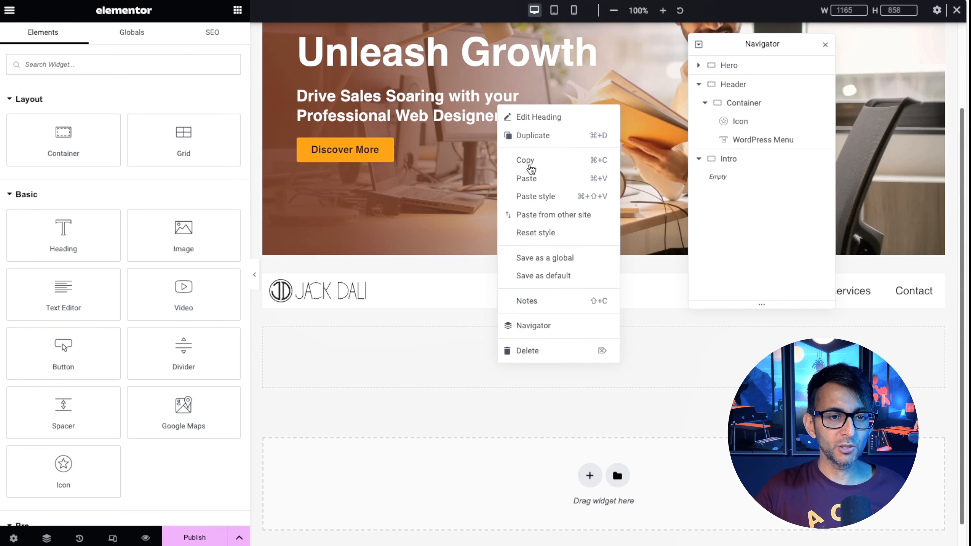
click(539, 160)
right_click(507, 359)
click(535, 365)
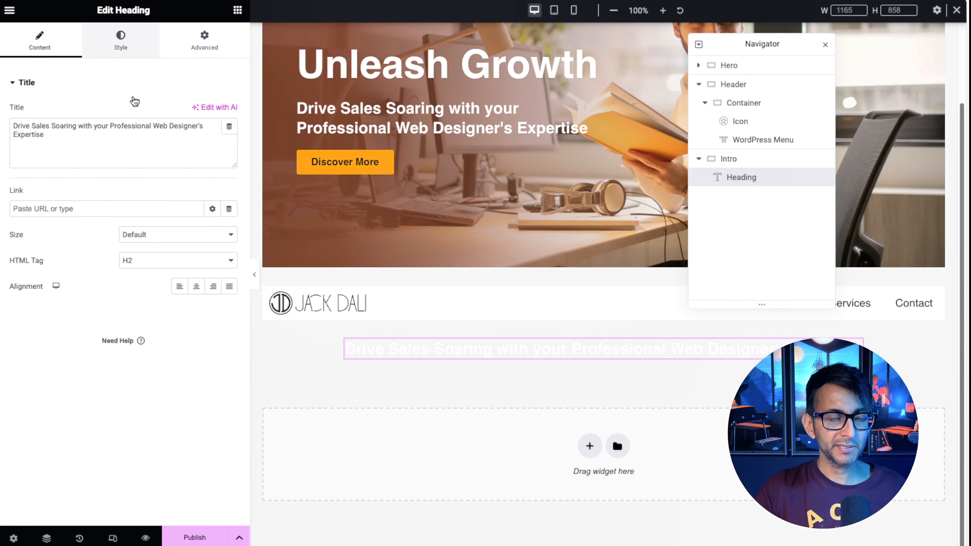
Give the Intro heading the near-black global text color and a font weight of 500 (Medium).
click(121, 40)
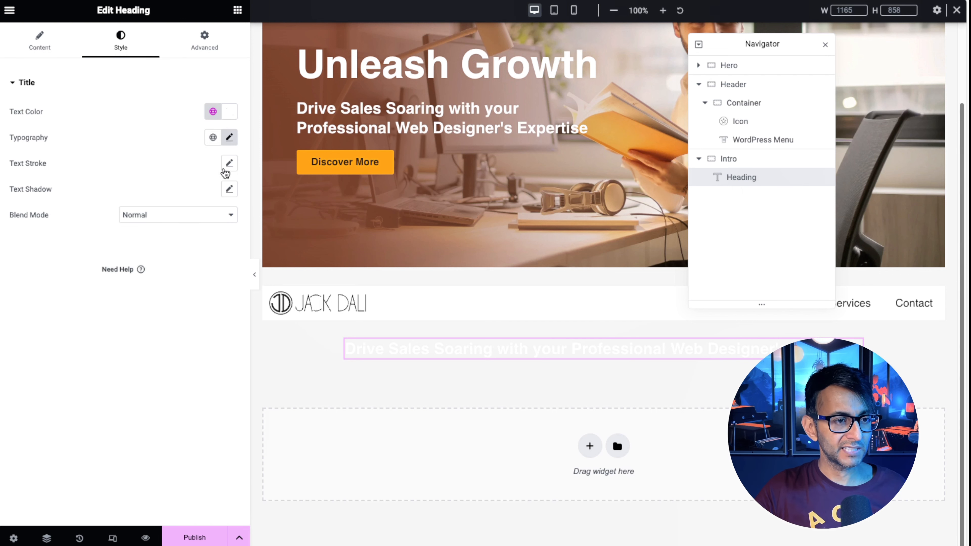
click(212, 112)
click(130, 240)
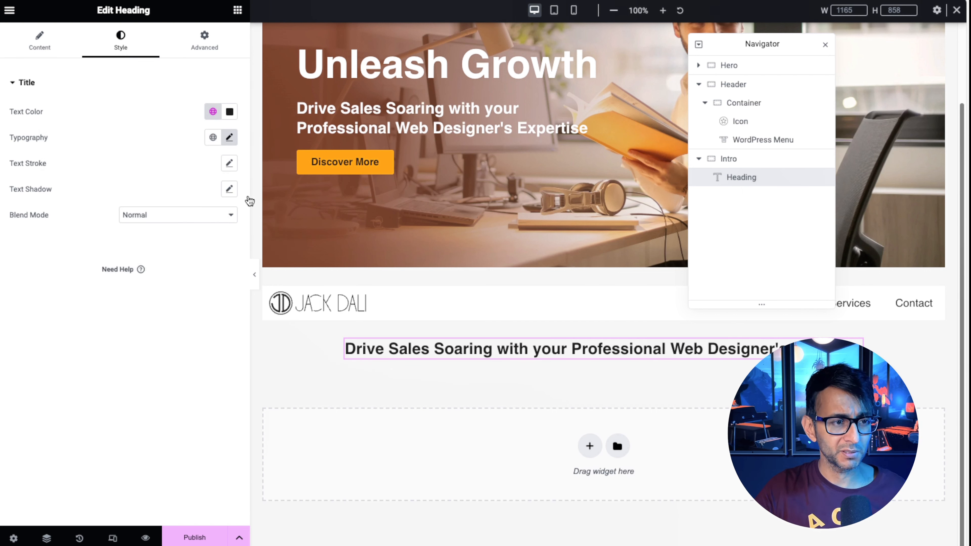
click(229, 137)
click(167, 259)
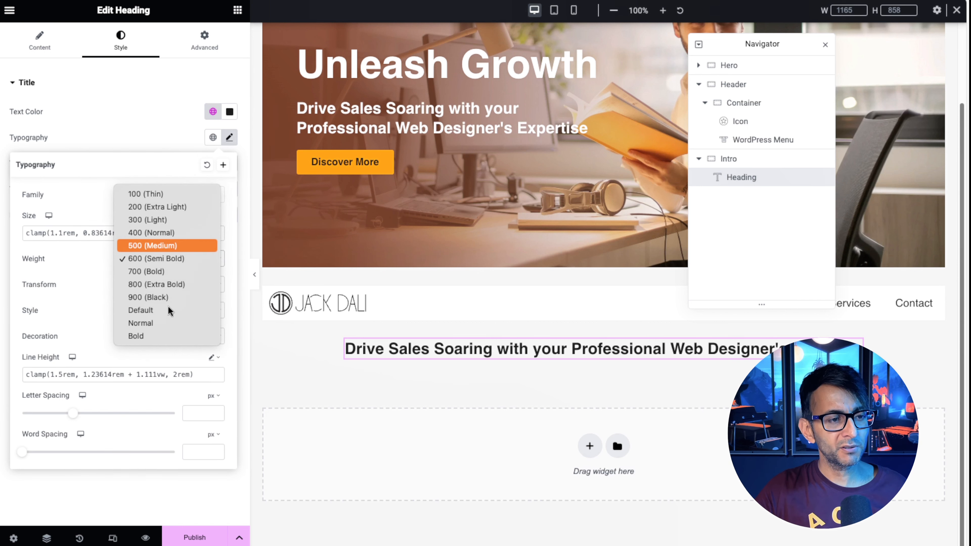
click(168, 245)
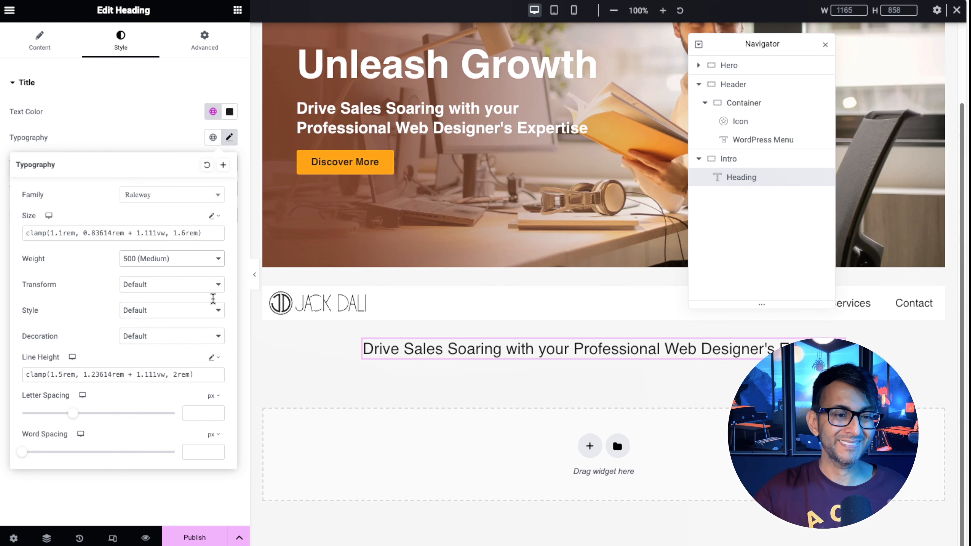
click(793, 171)
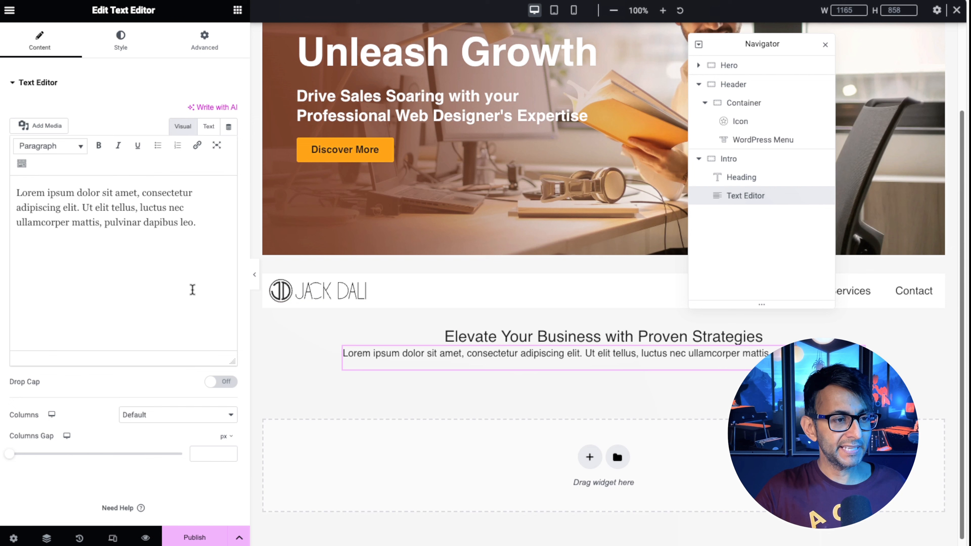
Replace the Intro text's placeholder with the web designer's introductory paragraph and give it the near-black global text color.
drag(193, 289, 1, 211)
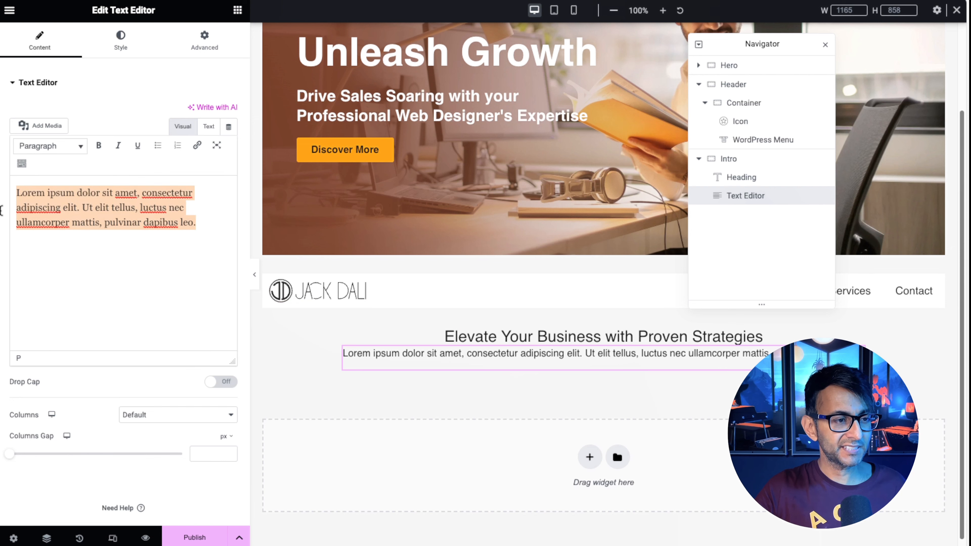
text(Discover the expertise of Jack Dali, a visionary web designer and digital consultant, renowned for transforming businesses. His proven web strategies optimize user experiences, guiding visitors seamlessly towards conversions. Join the ranks of satisfied clients and watch your business thrive.)
click(121, 40)
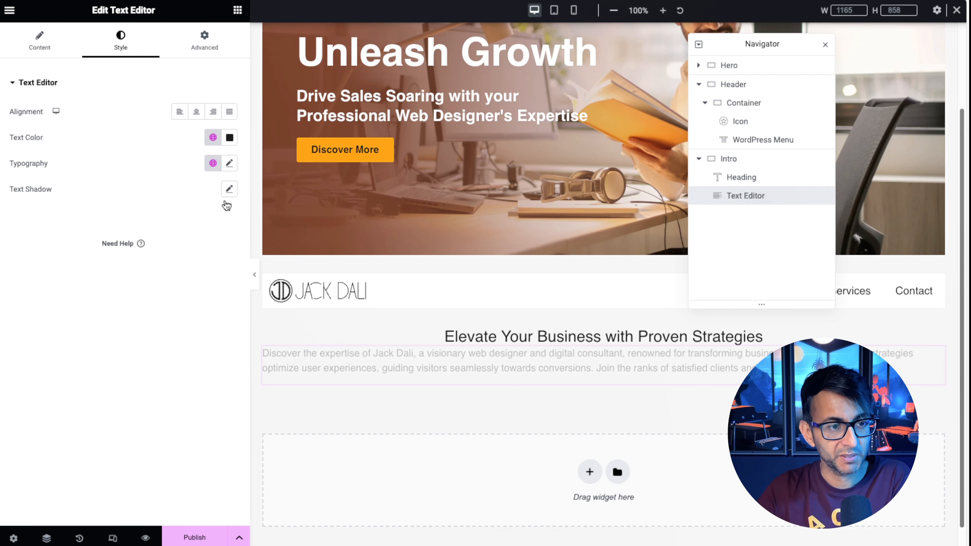
click(213, 137)
click(126, 269)
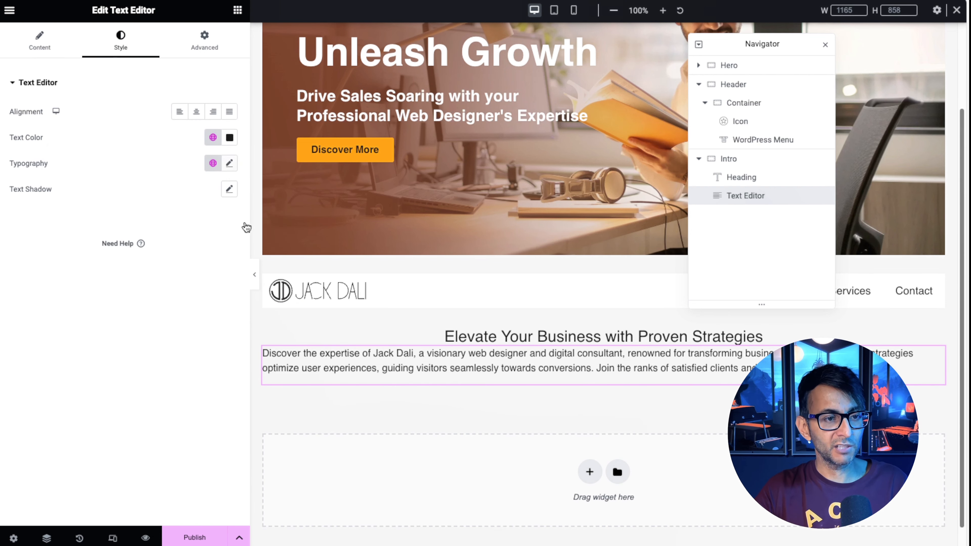
Set the Intro paragraph's typography to a size of 1.1 rem and a weight of 300 (Light).
click(230, 162)
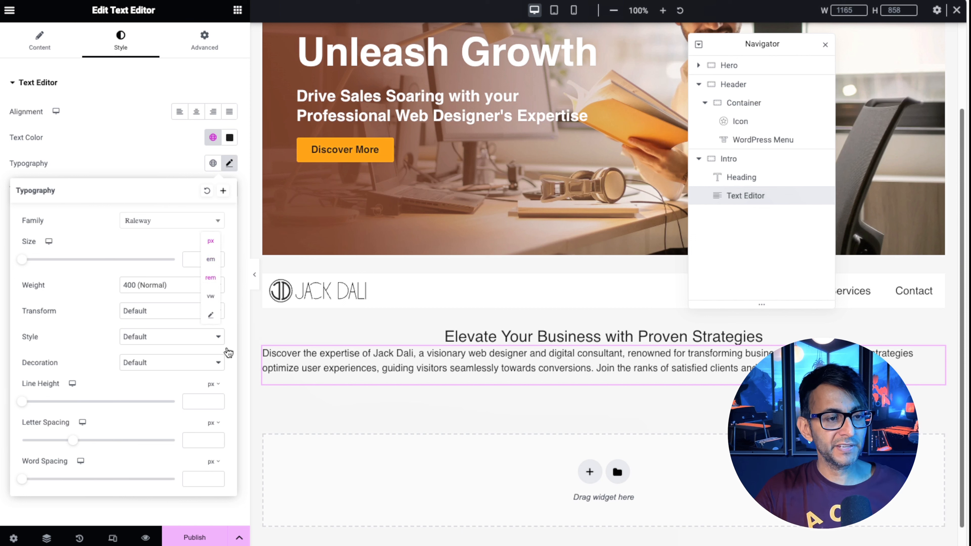
click(210, 277)
click(219, 261)
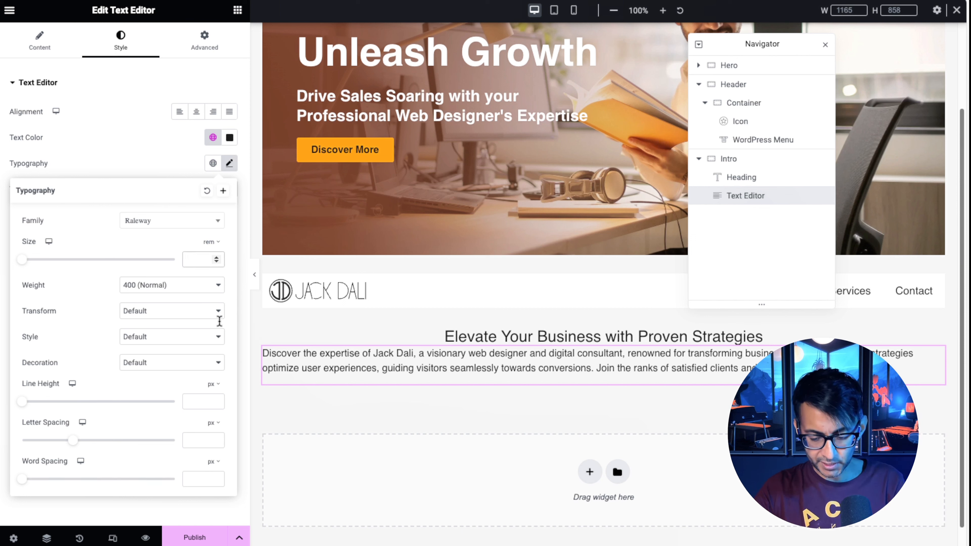
text(1.1)
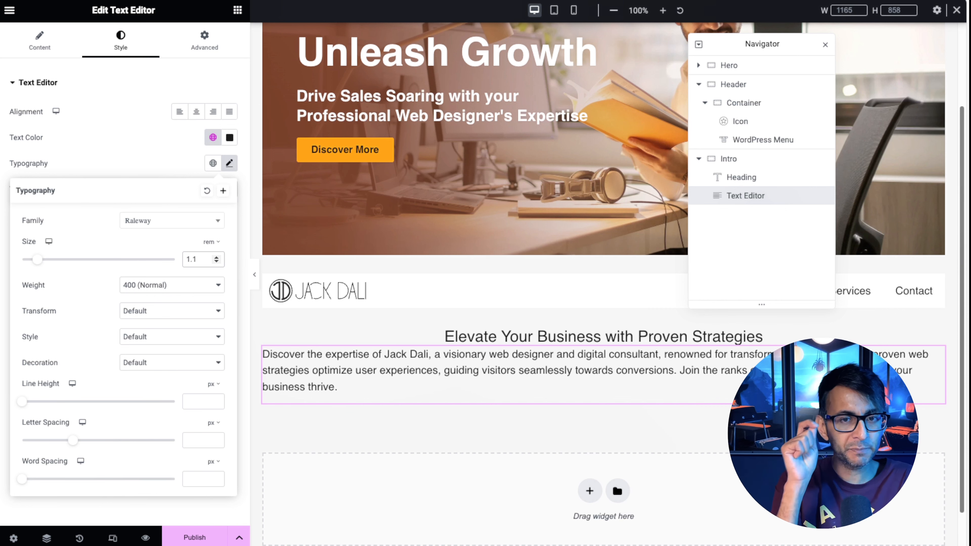
click(165, 286)
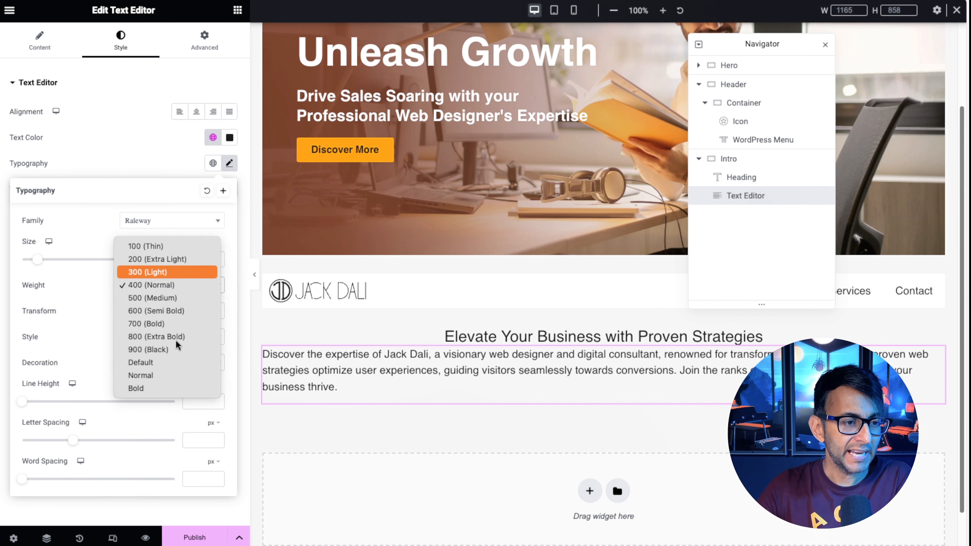
click(168, 273)
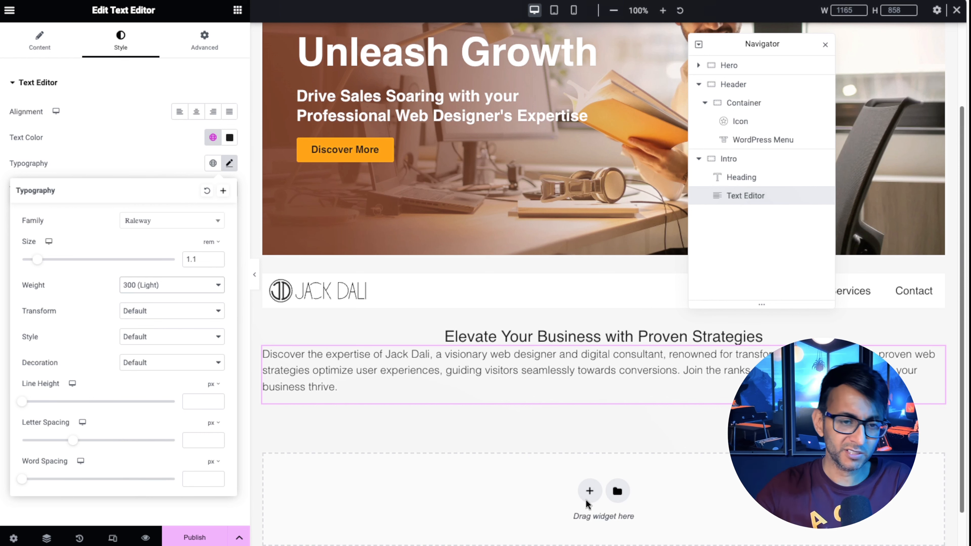
Set the Intro container's content width to 820 px and, with the gaps unlinked, its row gap to 20 px.
click(603, 319)
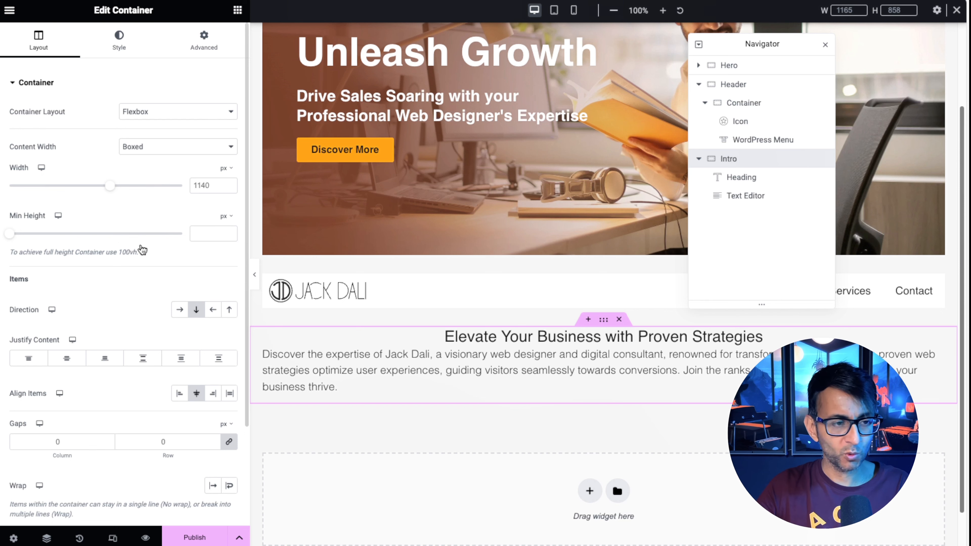
drag(110, 186, 82, 186)
double_click(197, 185)
text(820)
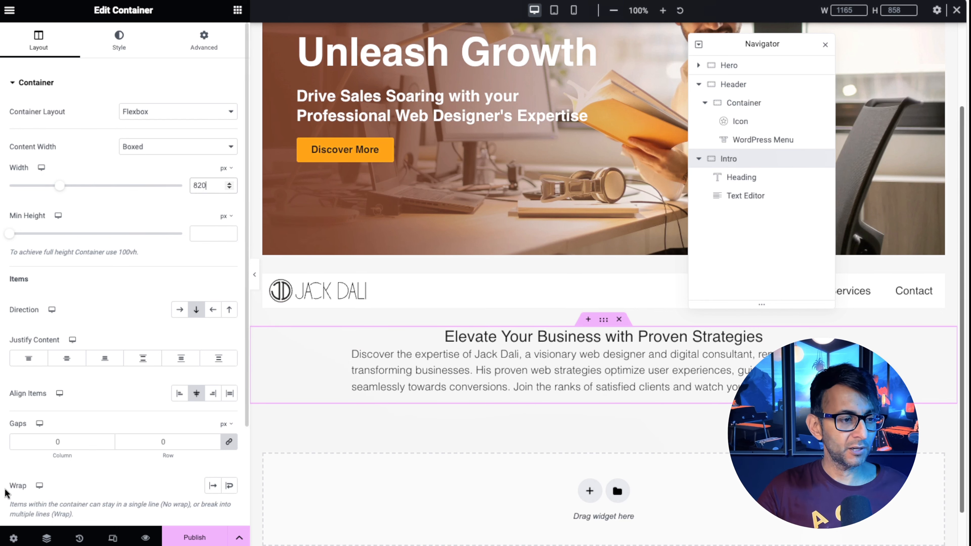
click(229, 441)
drag(167, 443, 113, 436)
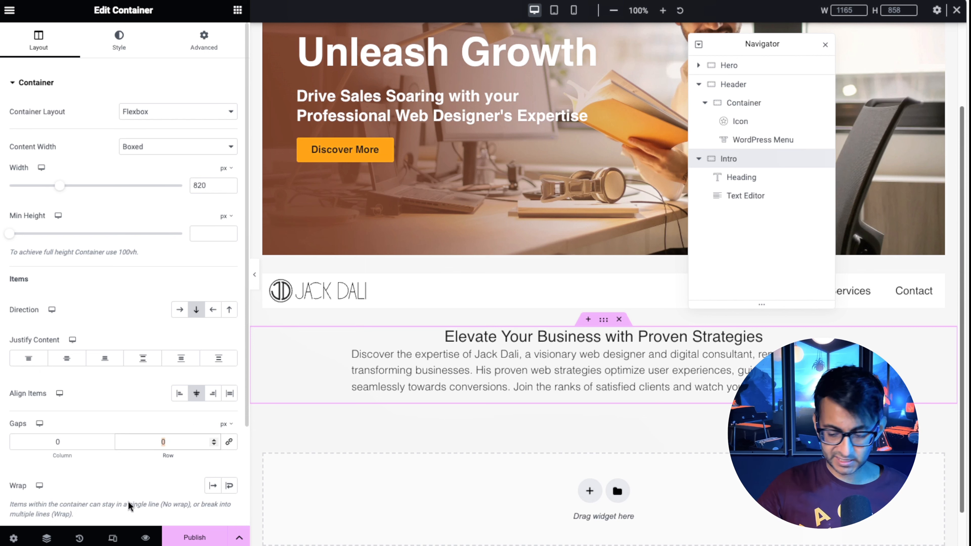
text(20)
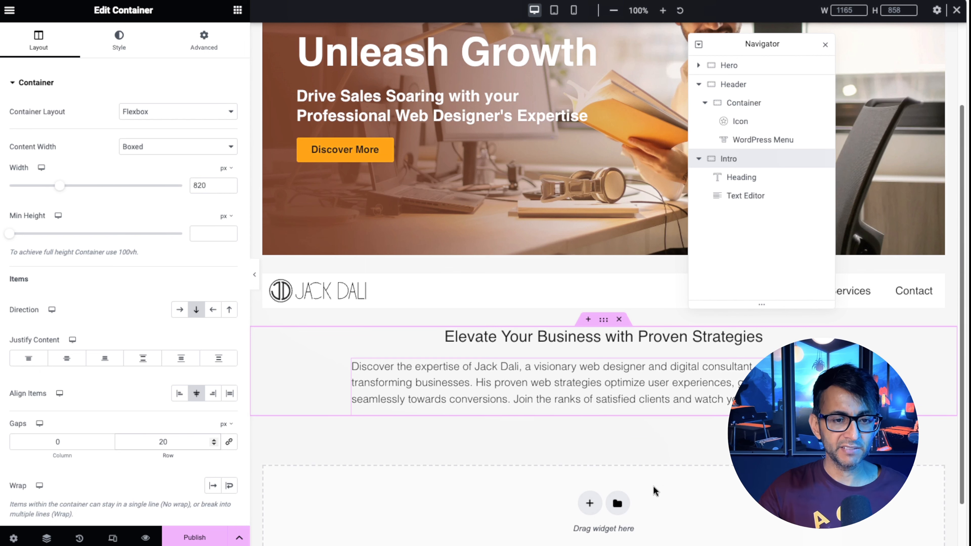
Duplicate the Intro container and empty the copy by deleting its heading and text.
click(573, 10)
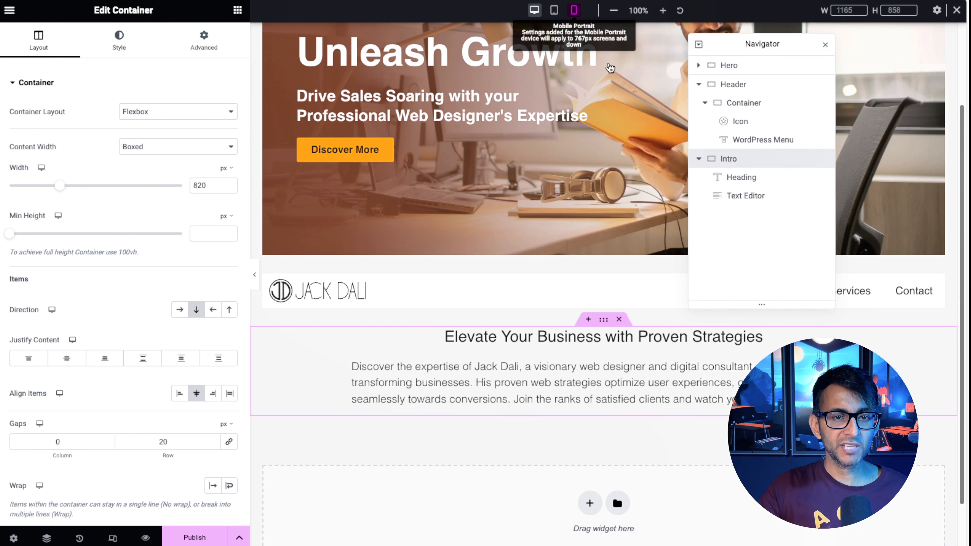
drag(813, 98, 391, 107)
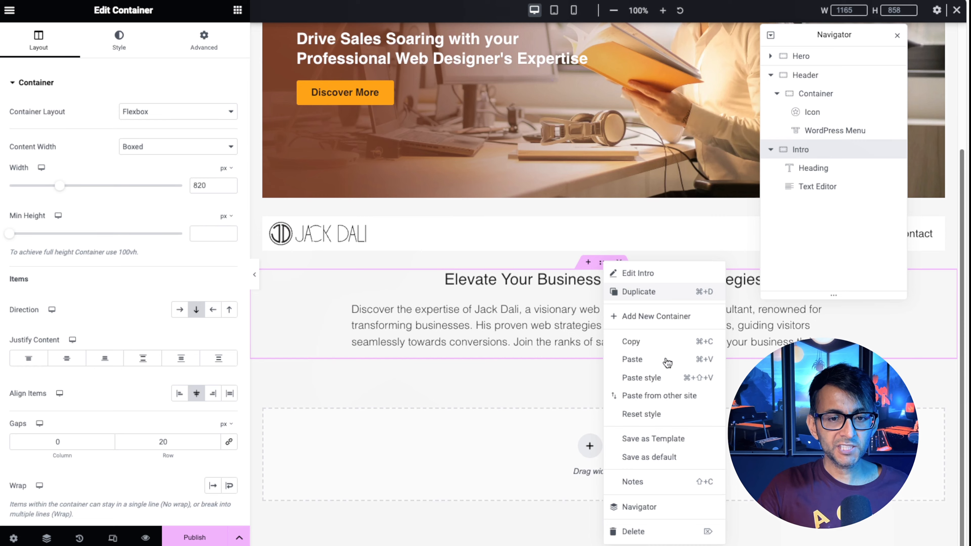
click(667, 362)
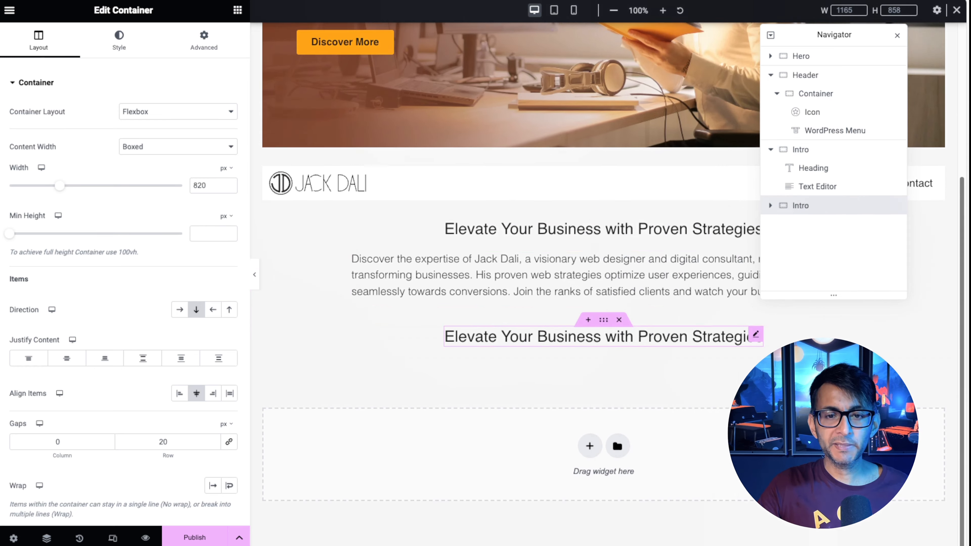
right_click(592, 284)
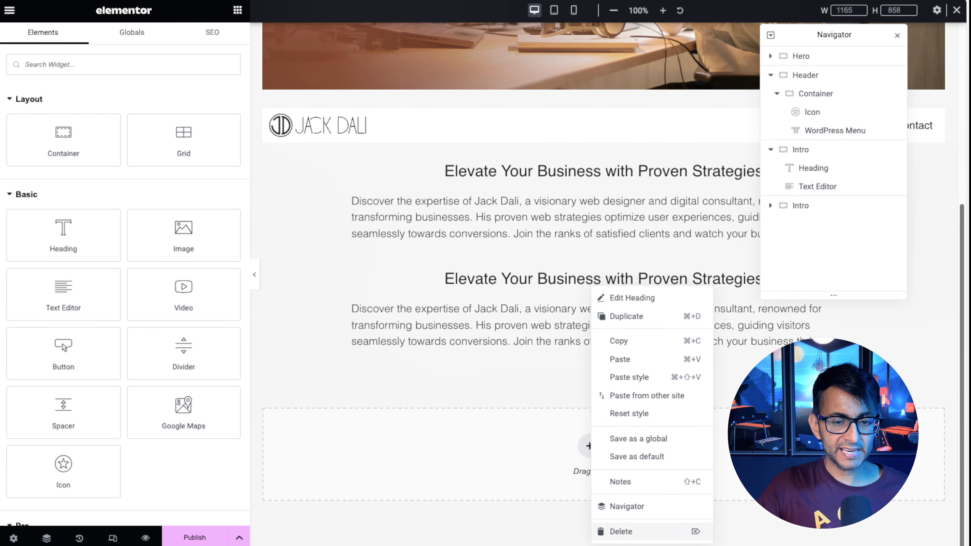
click(620, 532)
right_click(586, 294)
click(614, 537)
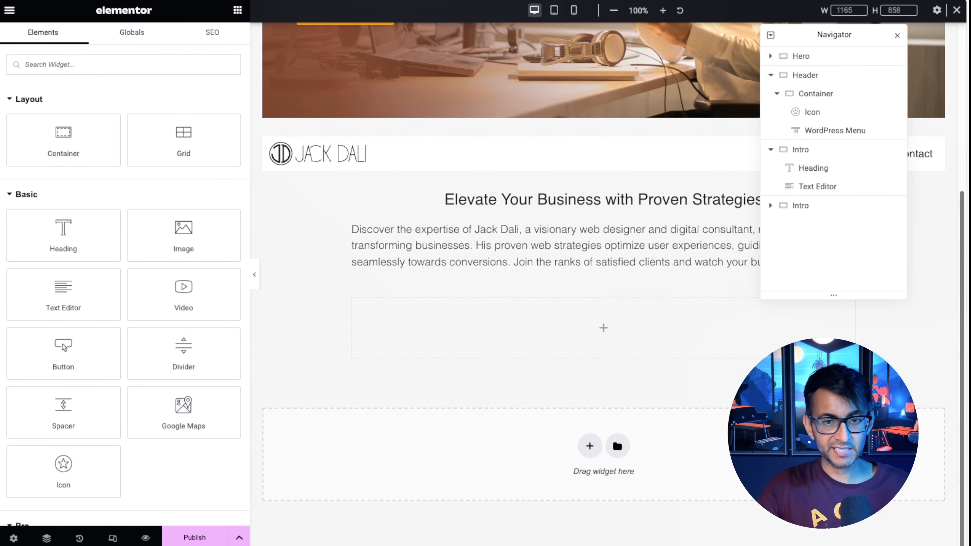
Rename the empty container copy to Services and set its content width to 1140 px.
double_click(843, 267)
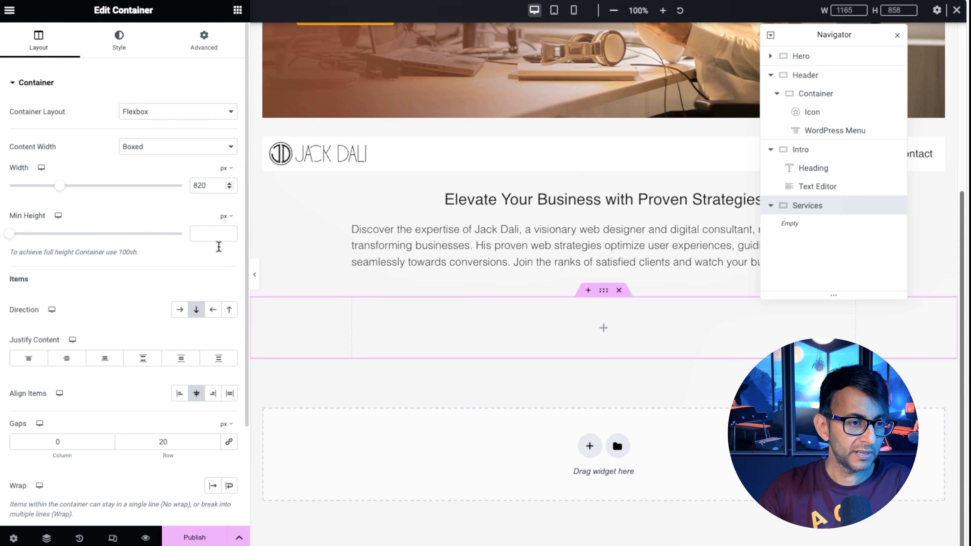
text(1140)
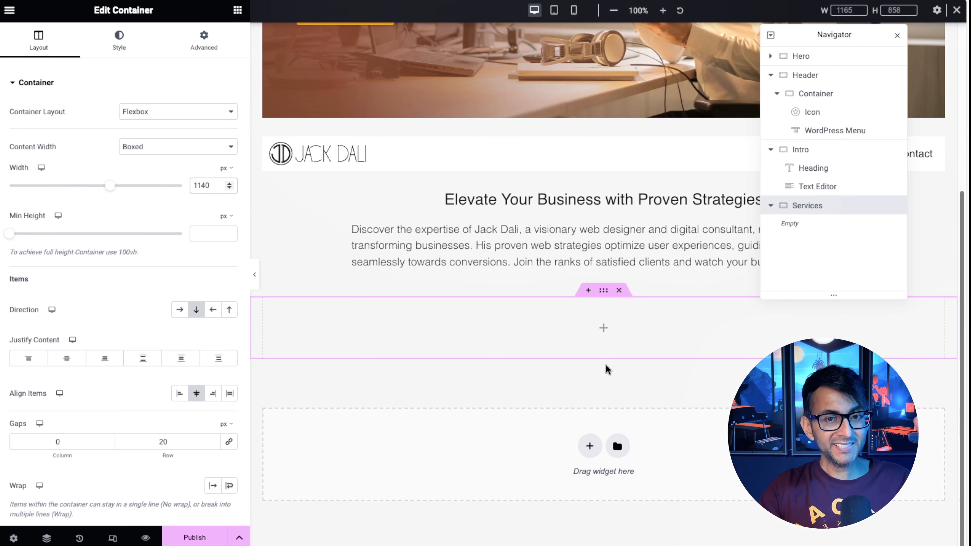
Add an Icon Box widget to the Services container and duplicate it to make three icon boxes.
click(237, 9)
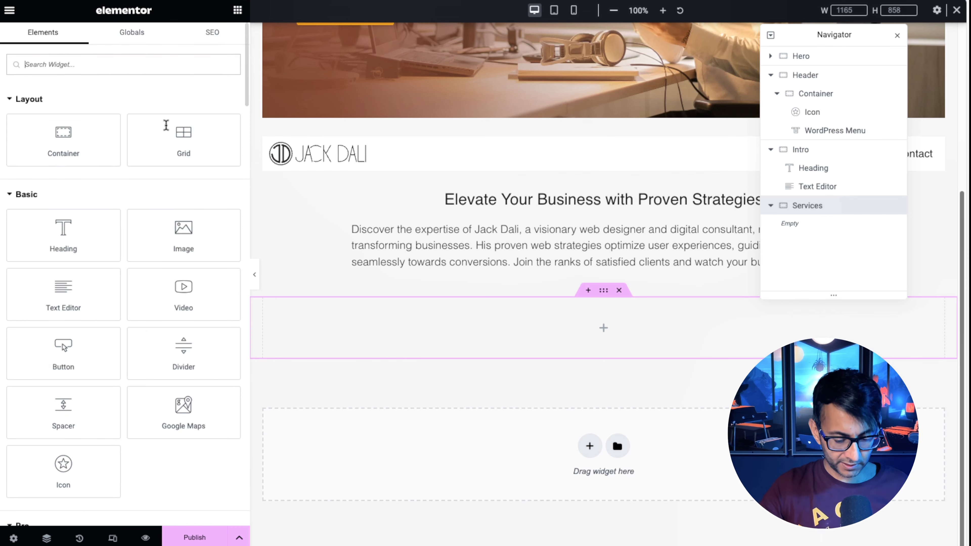
text(ico)
click(172, 119)
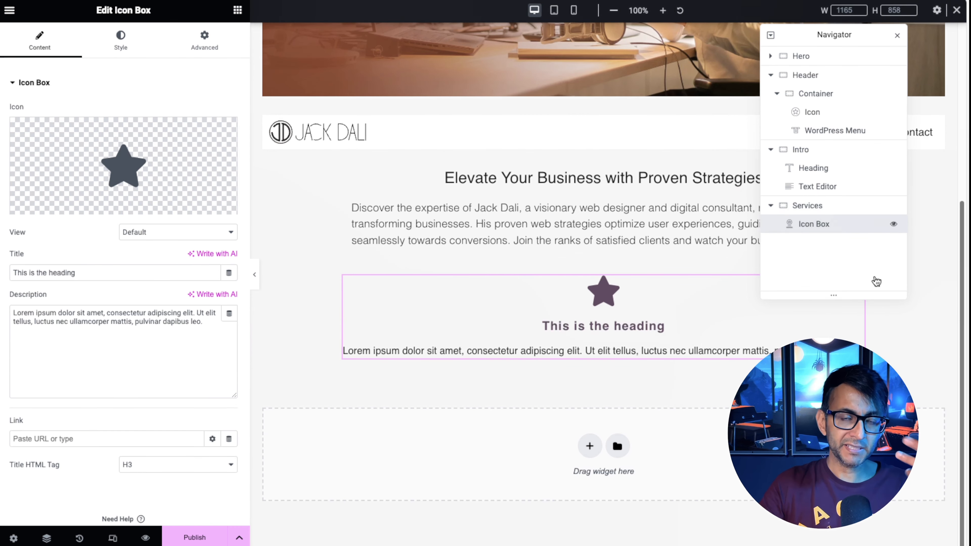
right_click(829, 225)
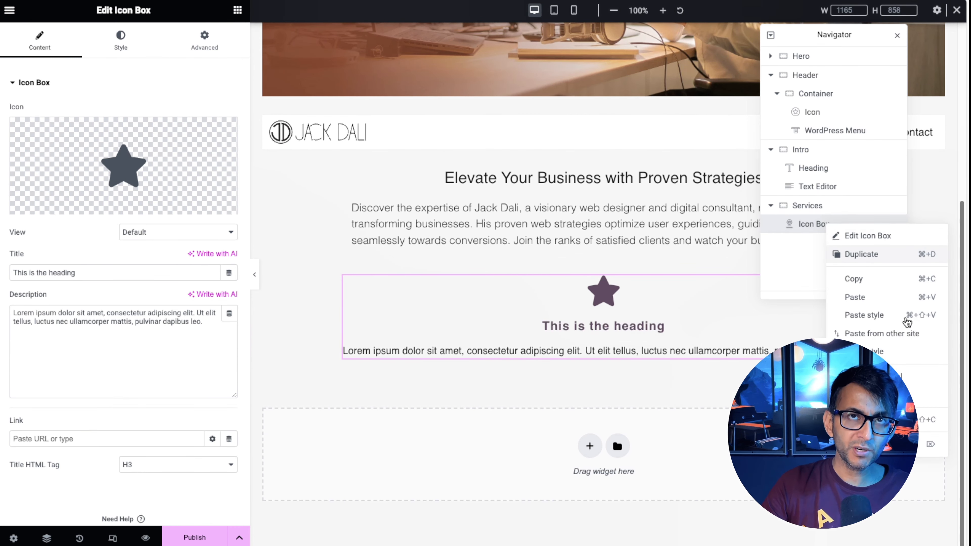
key(super+d)
right_click(841, 242)
click(876, 275)
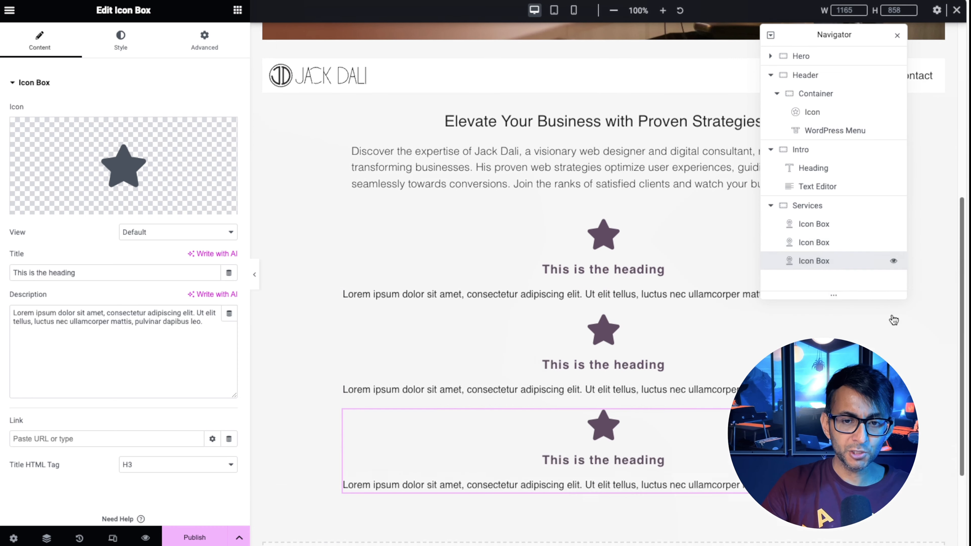
Set the Services container's direction to Row - horizontal so the three icon boxes sit side by side.
click(859, 205)
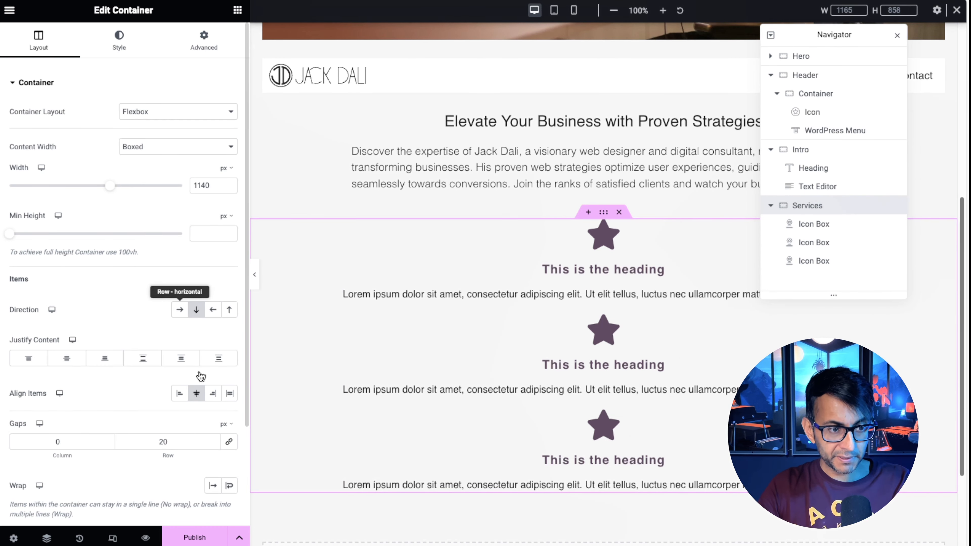
click(180, 310)
drag(887, 105, 120, 235)
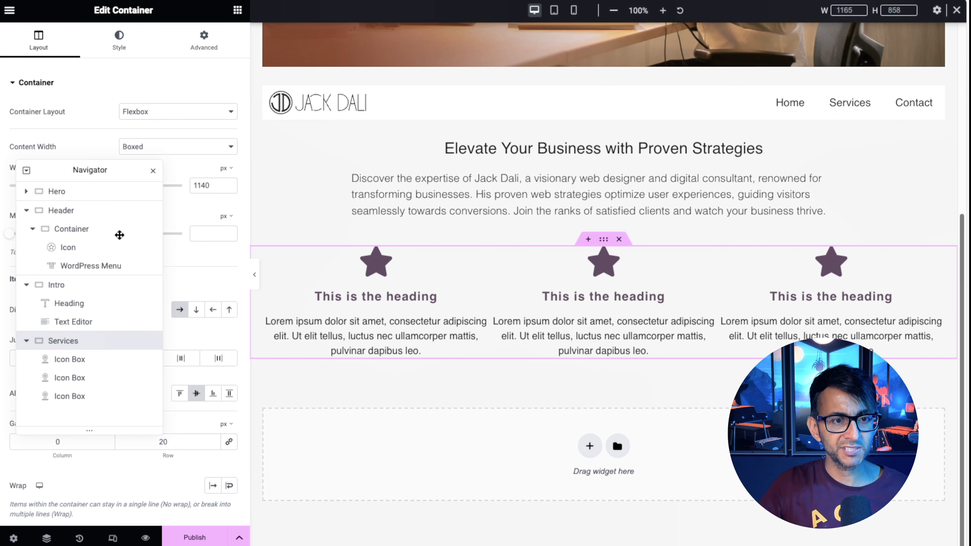
drag(89, 225, 759, 174)
Give the first icon box unlinked padding of 40 px on the right, bottom and left, with 0 at the top.
click(488, 333)
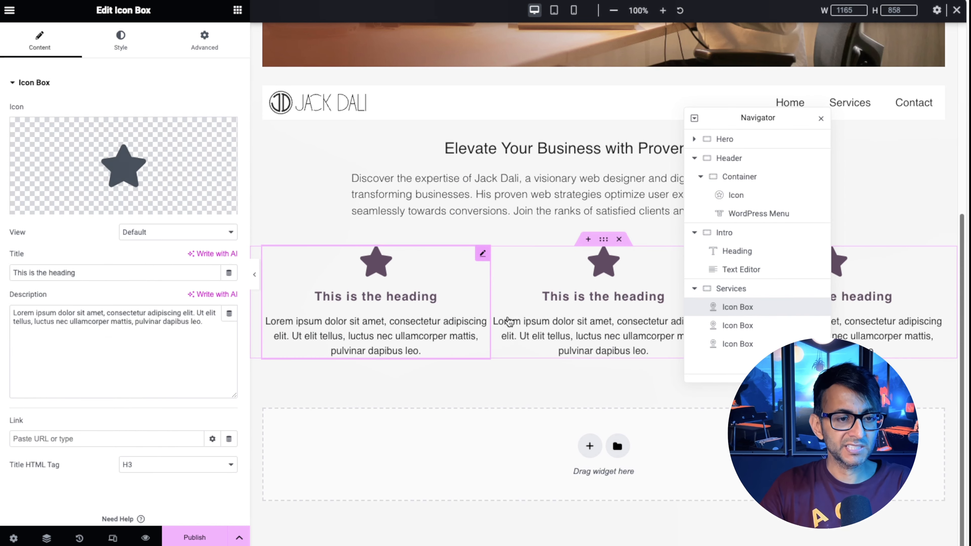
click(205, 41)
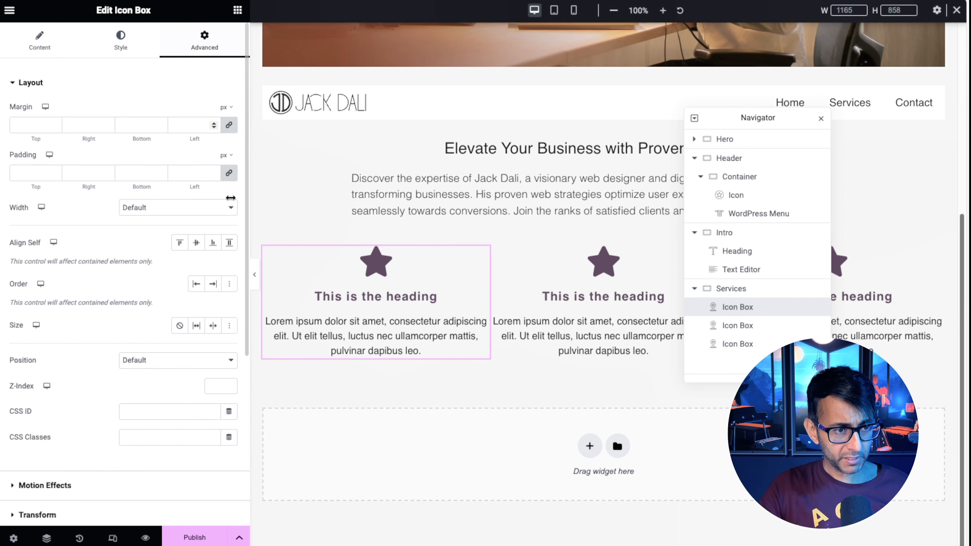
click(229, 174)
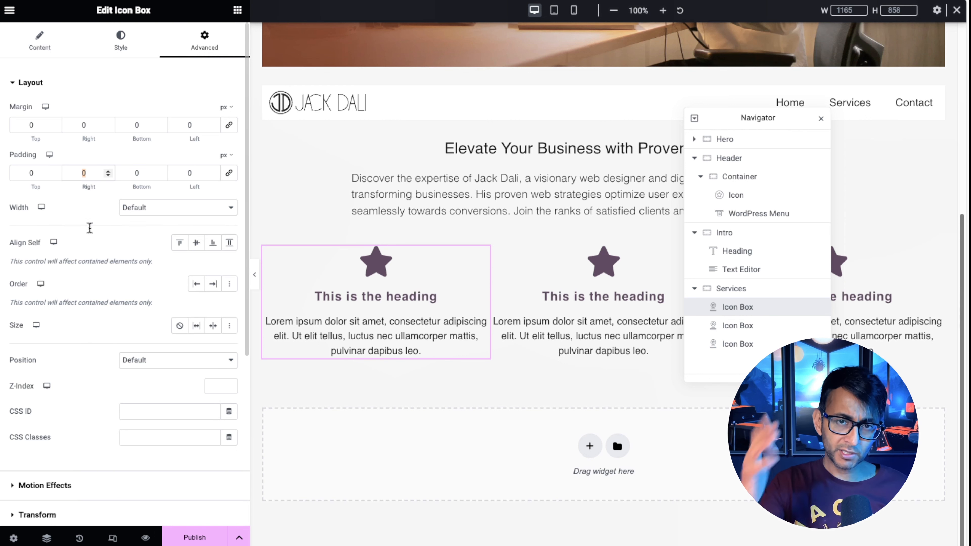
text(40)
key(Tab)
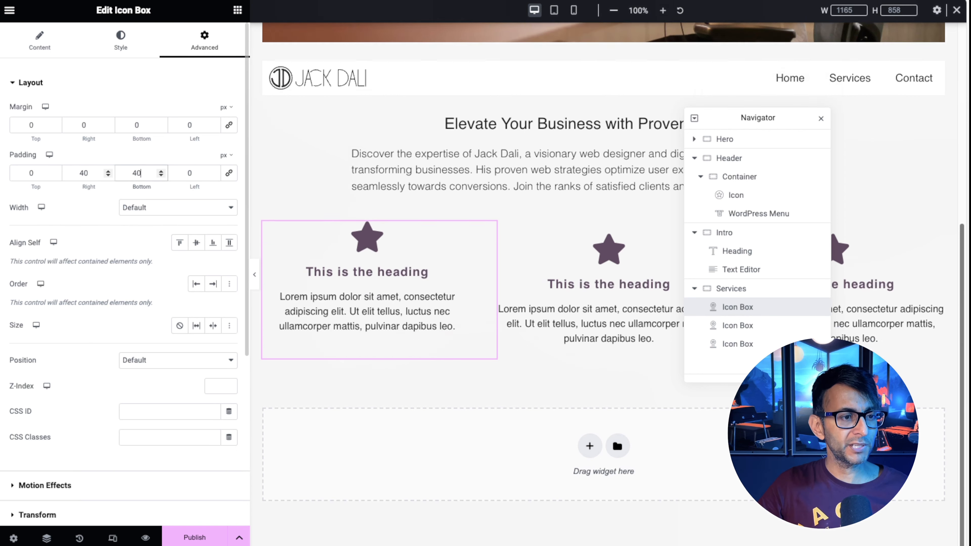
text(40)
key(Tab)
text(40)
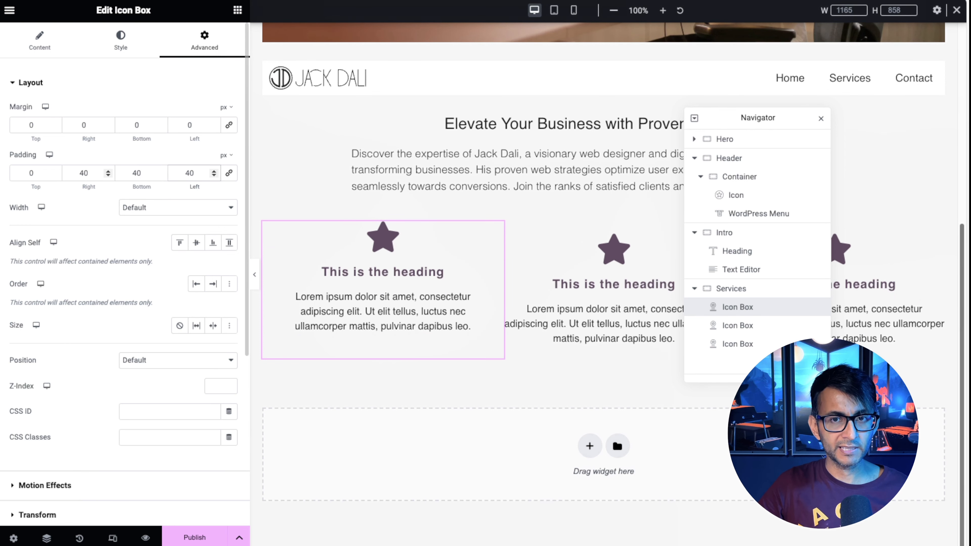
Style the first icon box's title with the near-black global color, size 1.1 rem and weight 500 (Medium).
click(121, 40)
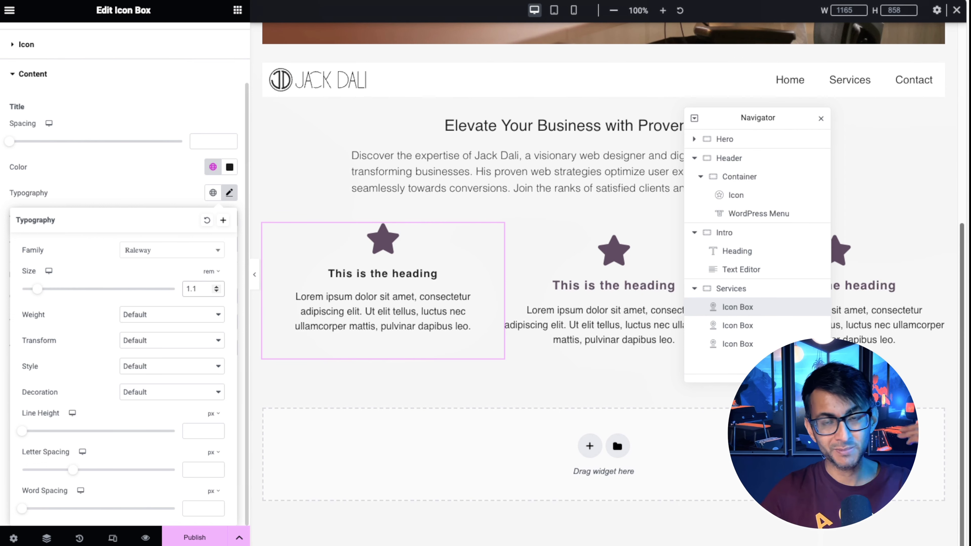
click(180, 315)
key(Up)
key(Up)
key(Up)
key(Up)
key(Up)
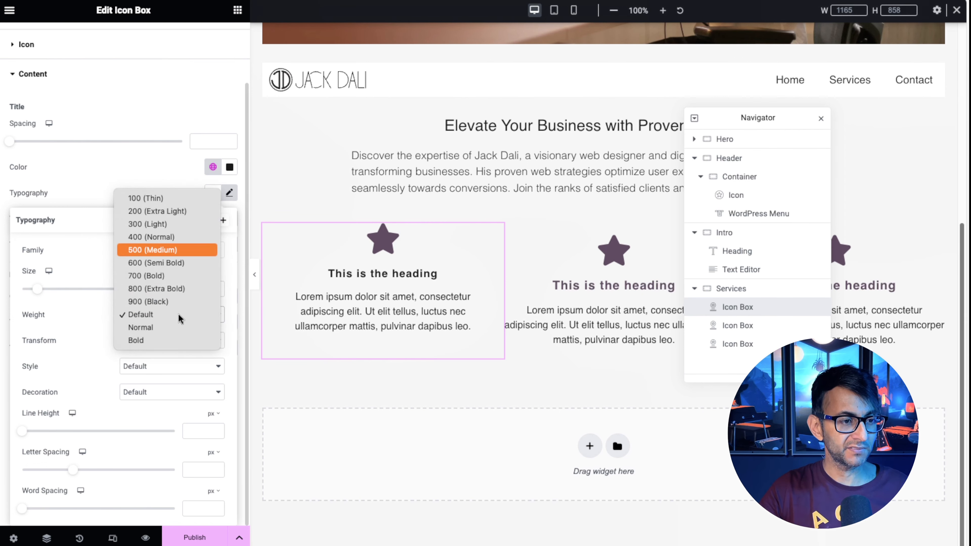
key(Return)
click(248, 367)
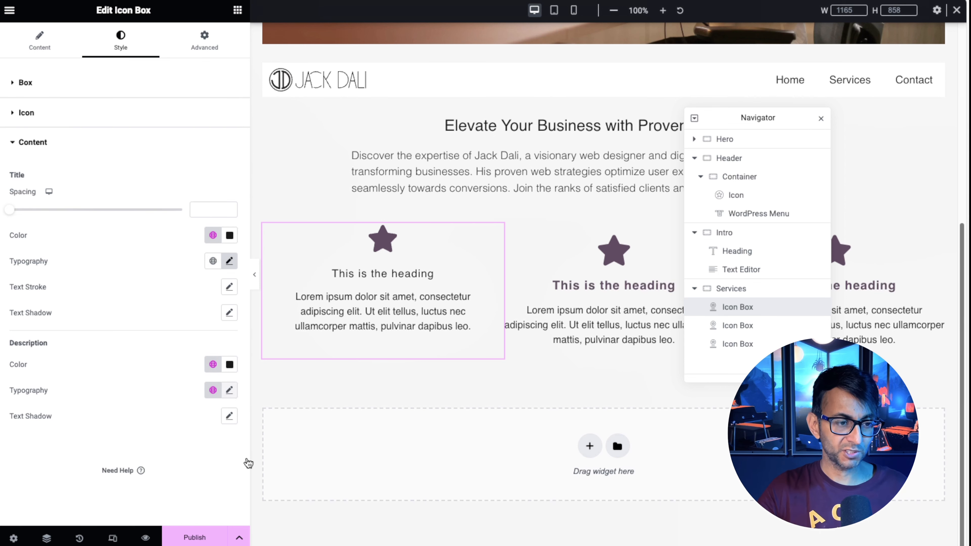
Set the first icon box's description typography to a size of 1.1 rem and a weight of 300 (Light).
click(229, 391)
scroll(126, 383, down, 5)
click(197, 289)
text(1.1)
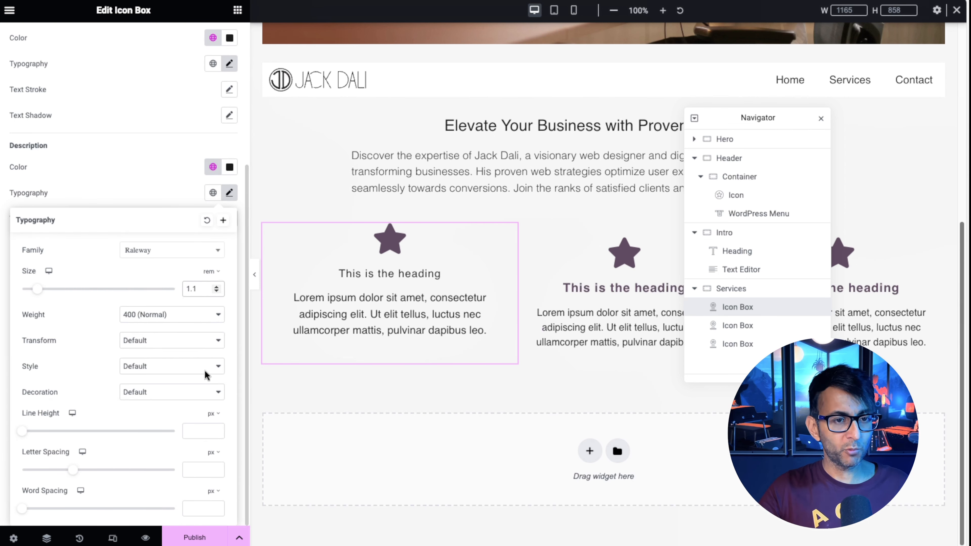
key(Tab)
key(space)
key(Up)
key(Return)
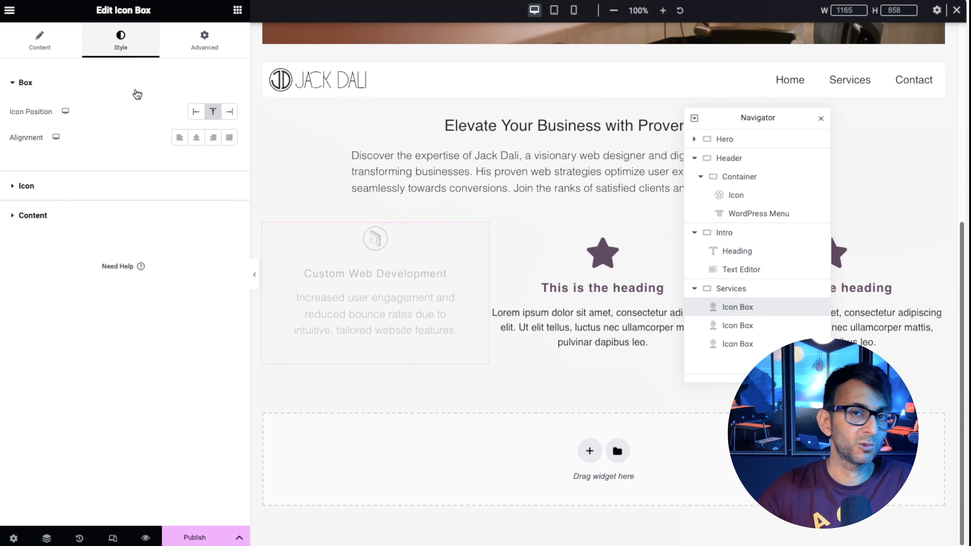
Set the Custom Web Development icon's size to 120 px and its spacing to -5 px.
click(57, 186)
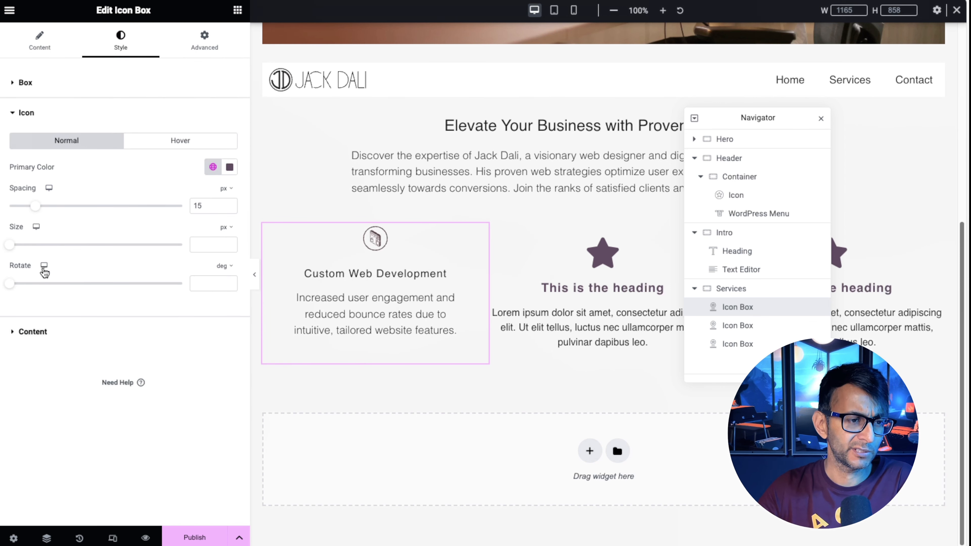
drag(9, 244, 76, 244)
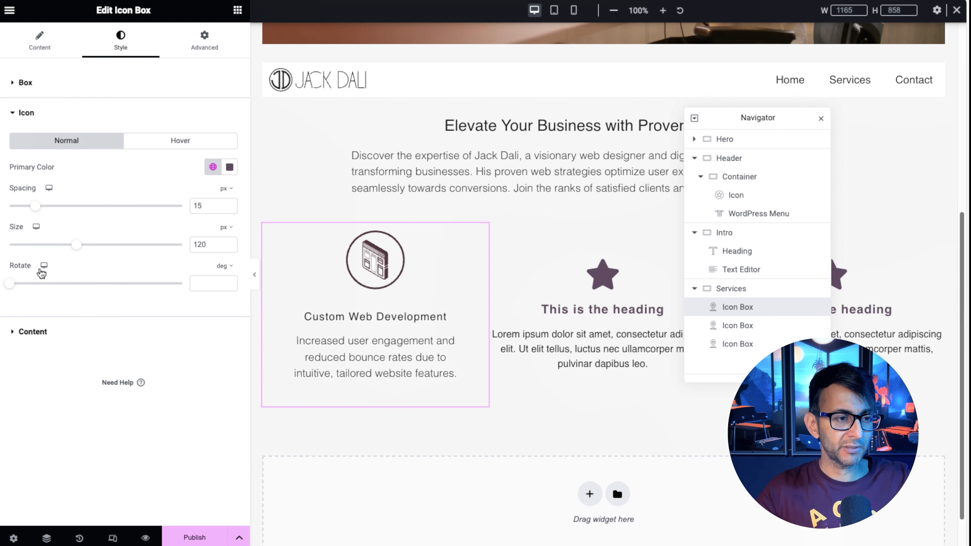
drag(41, 273, 16, 275)
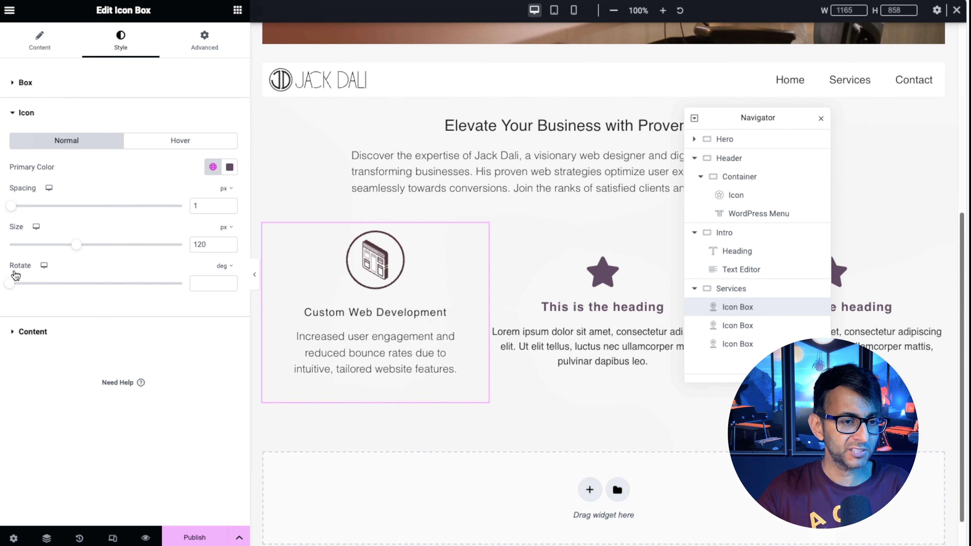
double_click(209, 206)
text(-5)
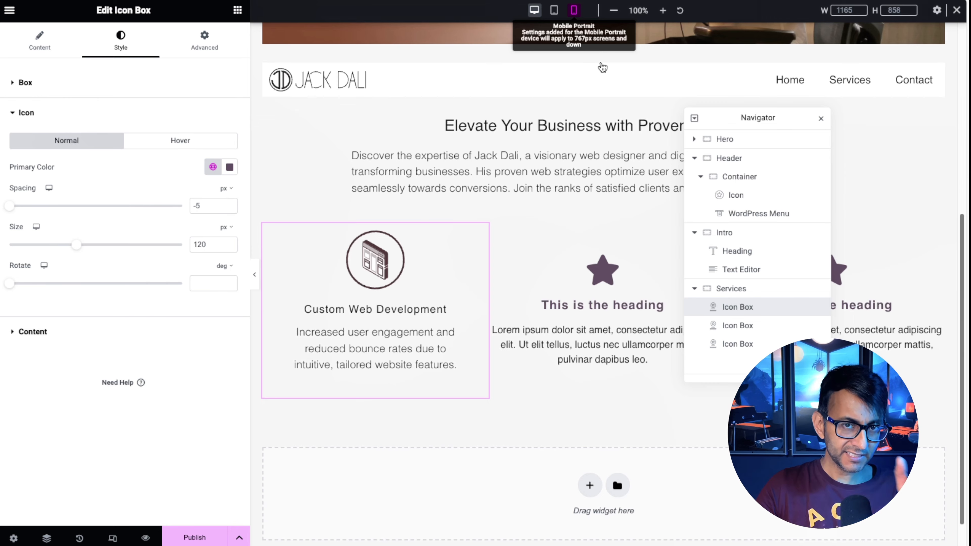
In the mobile portrait layout, set the first icon box's padding to 25 px right, 40 px bottom and 25 px left, with top at 0.
click(574, 10)
drag(820, 178, 924, 149)
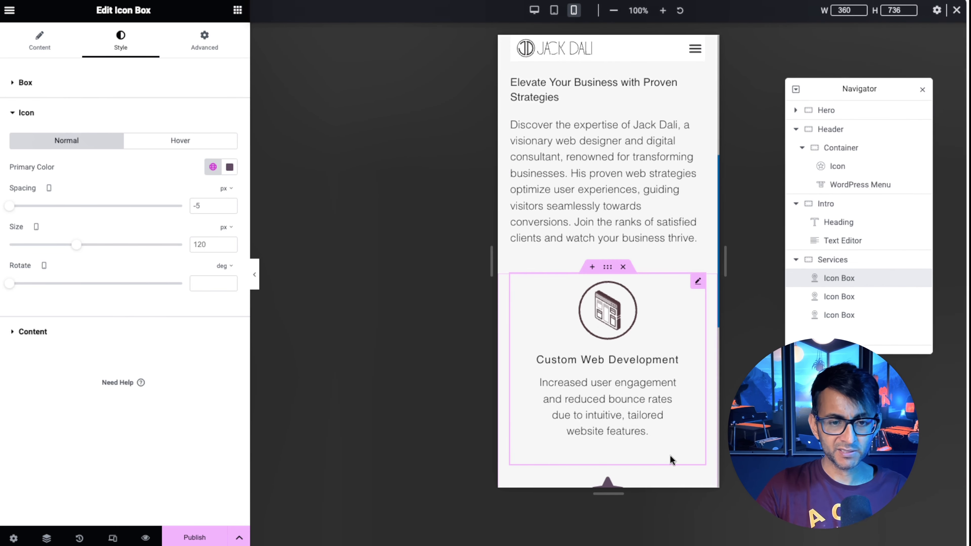
scroll(675, 456, down, 1)
scroll(711, 437, down, 3)
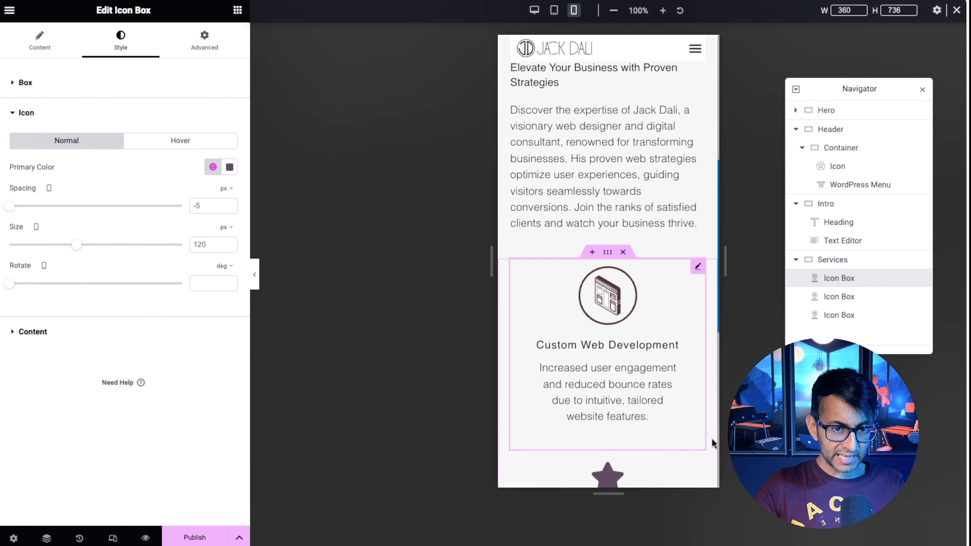
scroll(719, 379, up, 5)
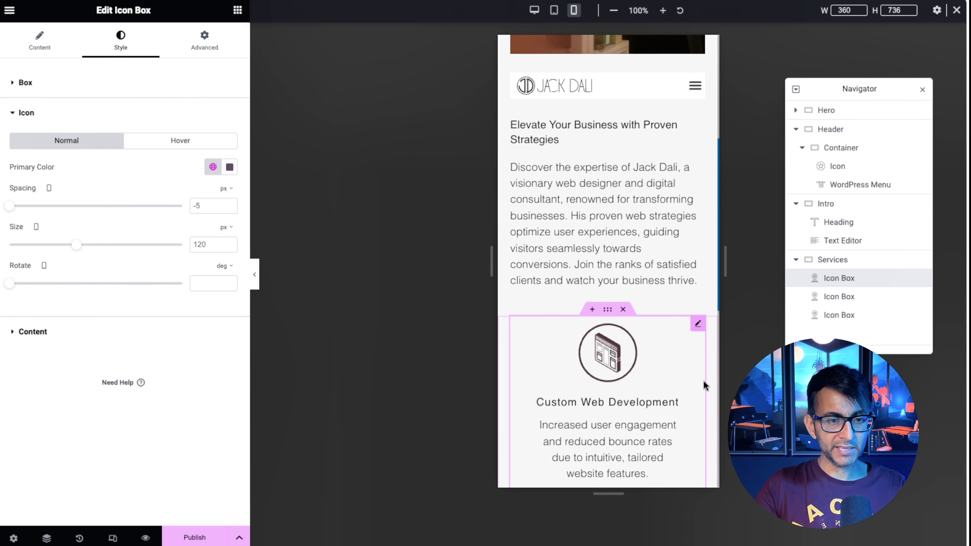
click(215, 44)
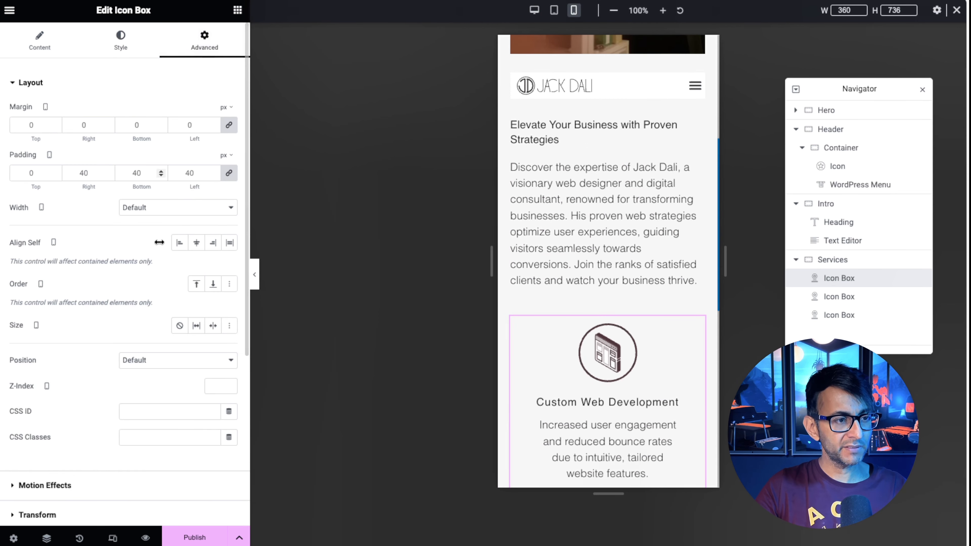
click(229, 173)
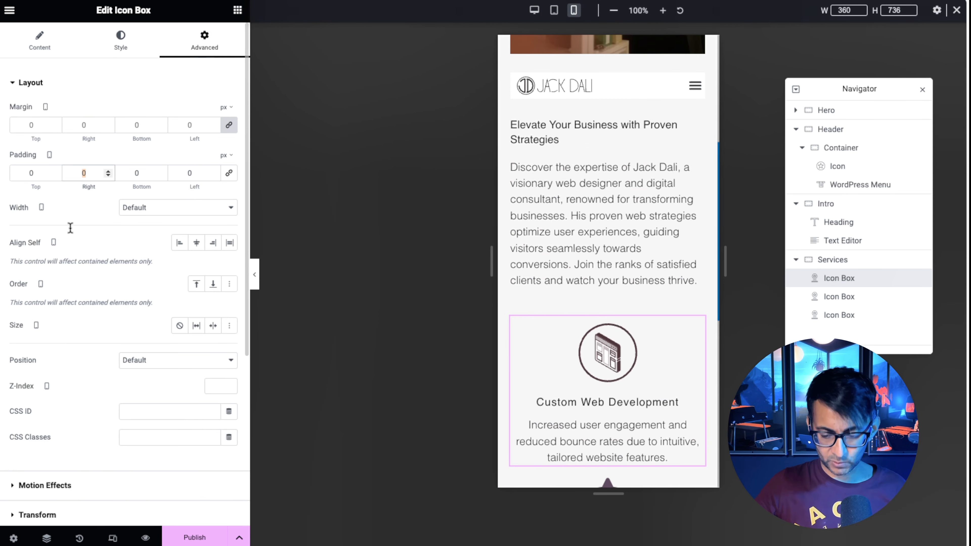
text(25)
key(Tab)
text(40)
key(Tab)
text(25)
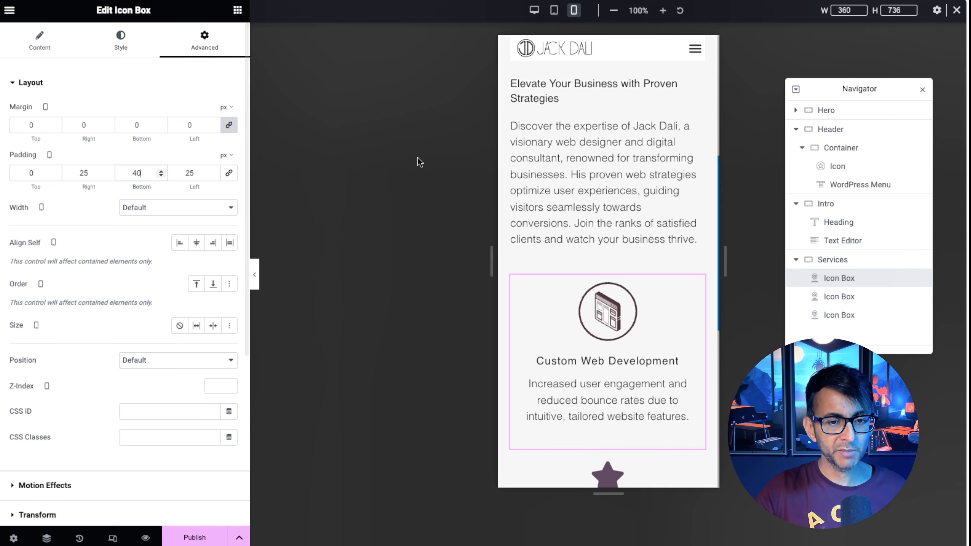
Return to the desktop layout and delete the two placeholder icon boxes from the Services container.
click(534, 10)
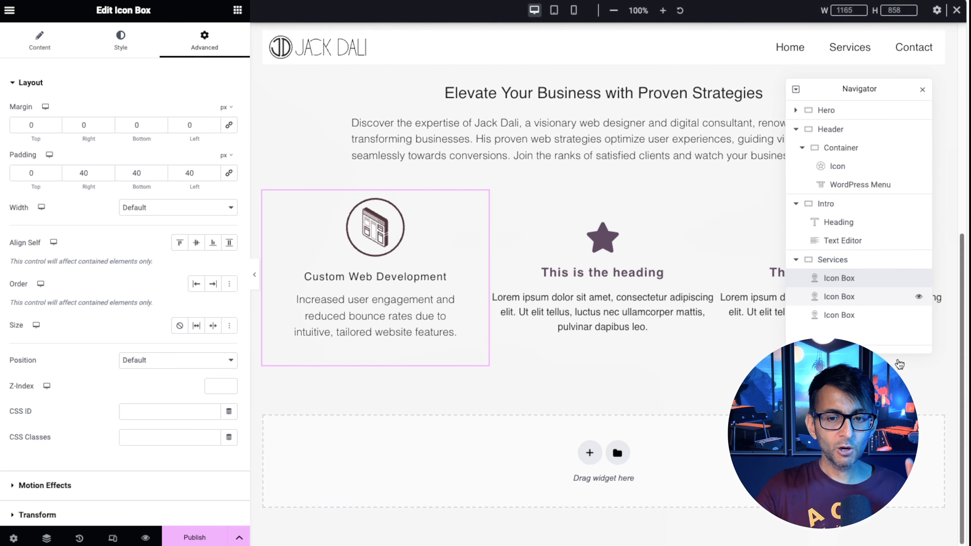
right_click(845, 297)
click(934, 515)
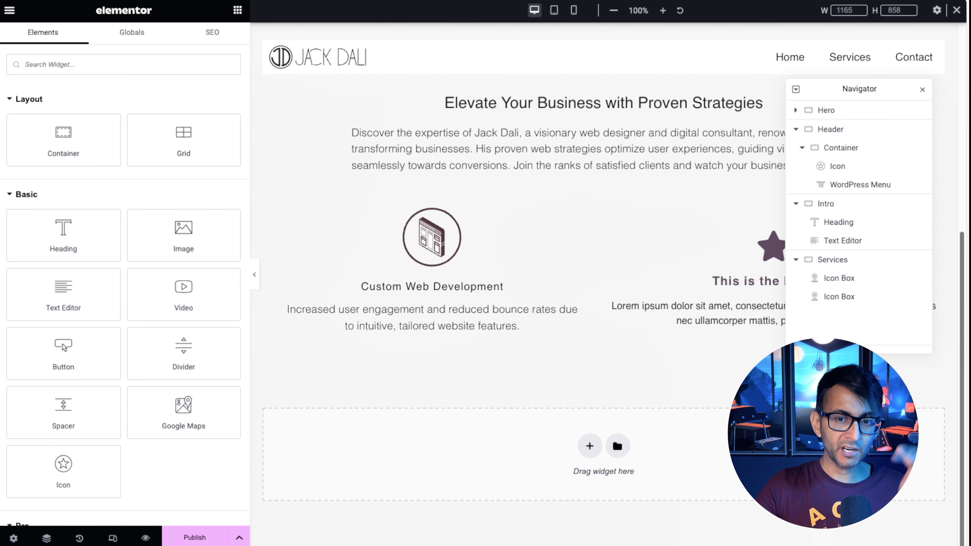
right_click(919, 296)
click(935, 516)
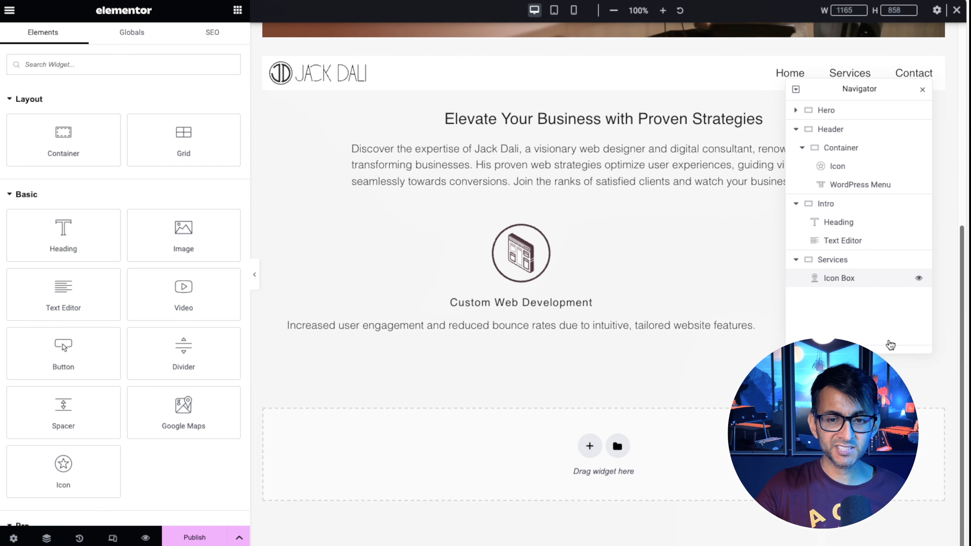
Duplicate the Custom Web Development icon box twice within the Services container.
right_click(918, 278)
click(879, 326)
right_click(899, 279)
click(880, 308)
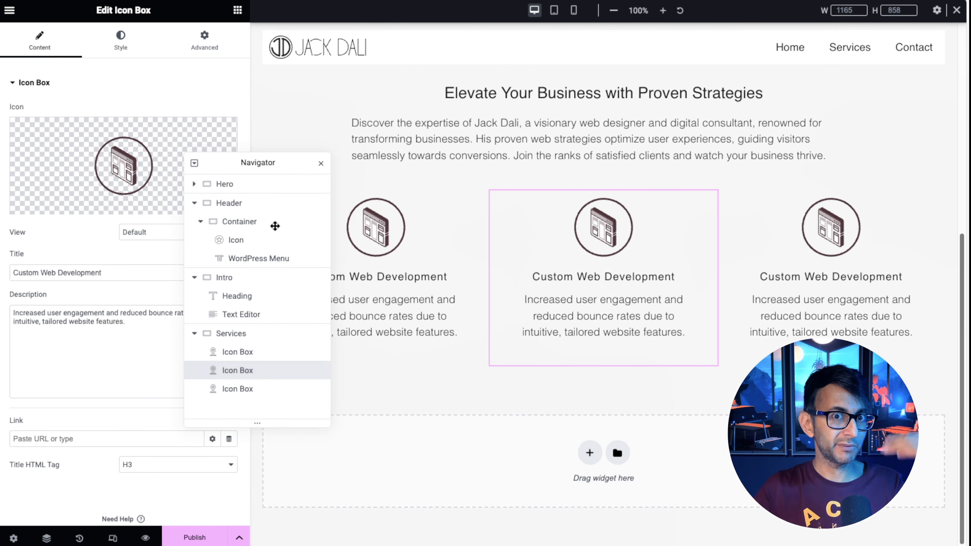
drag(275, 226, 302, 220)
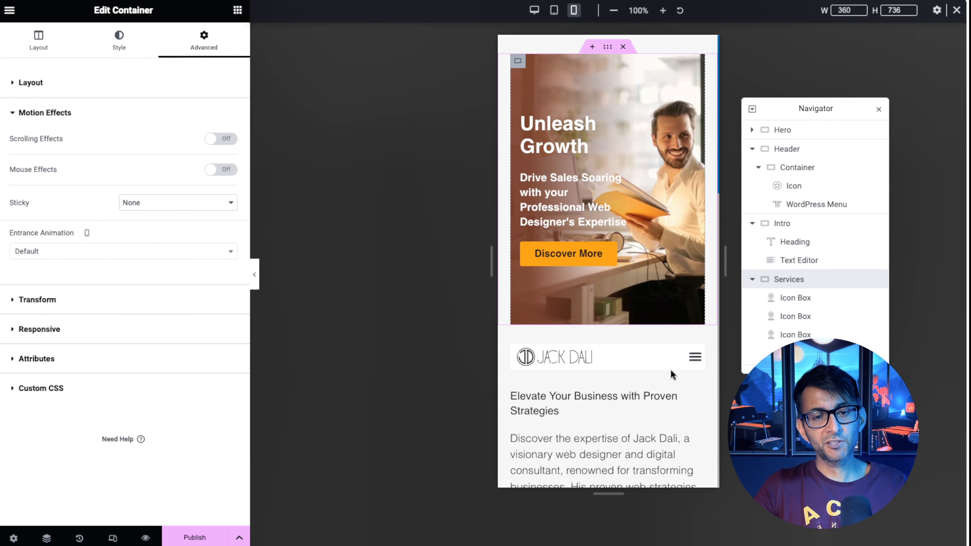
Try clearing the Header container's padding to 0 on all sides for mobile, compare it with desktop, and undo the change.
scroll(669, 446, down, 5)
scroll(670, 447, down, 4)
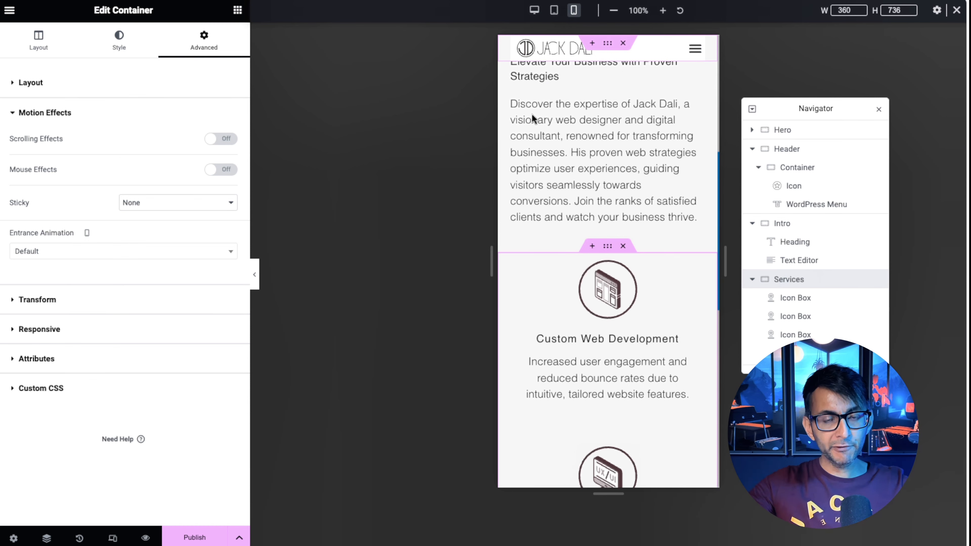
scroll(649, 359, down, 10)
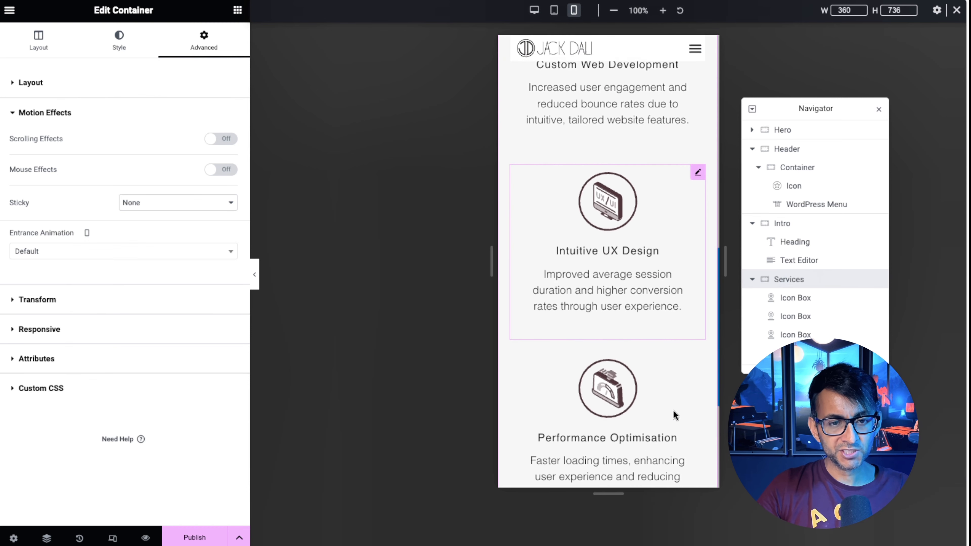
scroll(674, 414, up, 2)
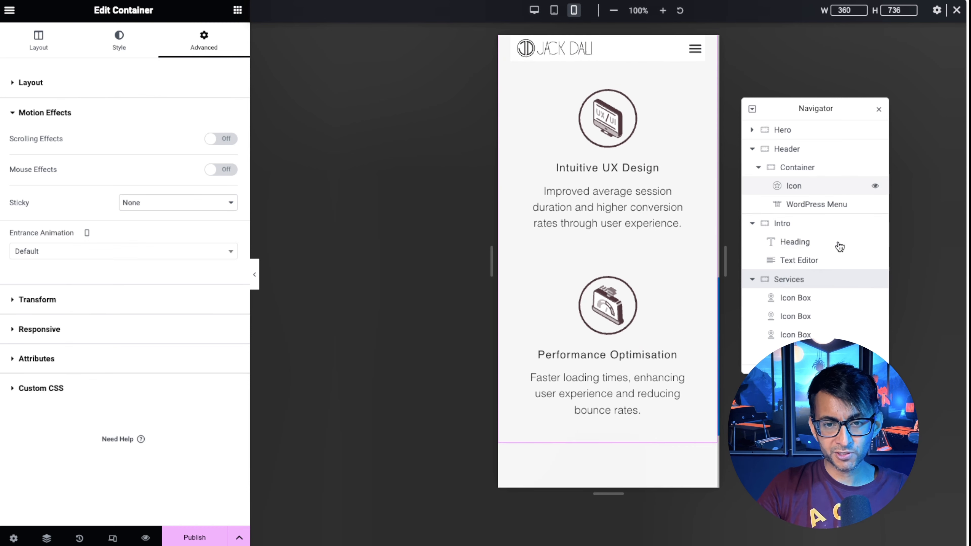
click(822, 148)
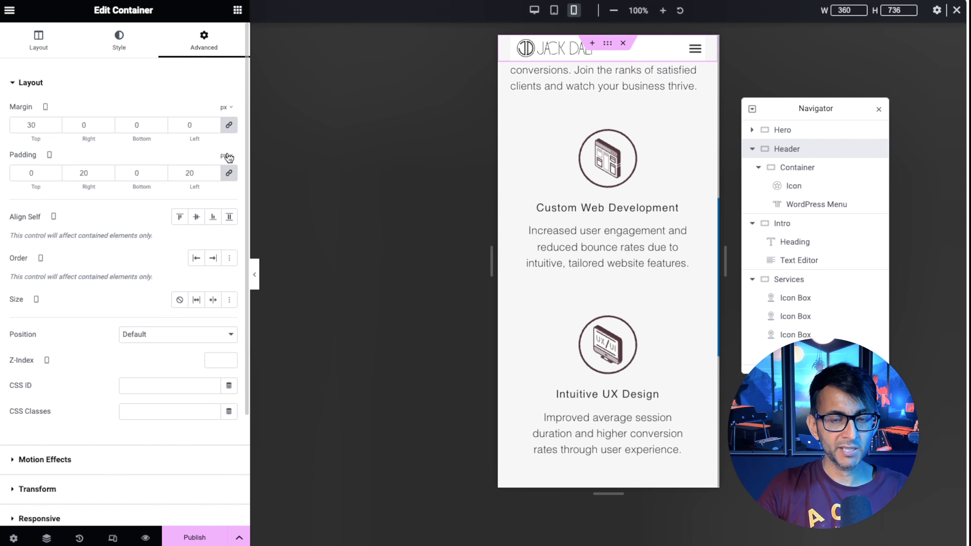
click(229, 173)
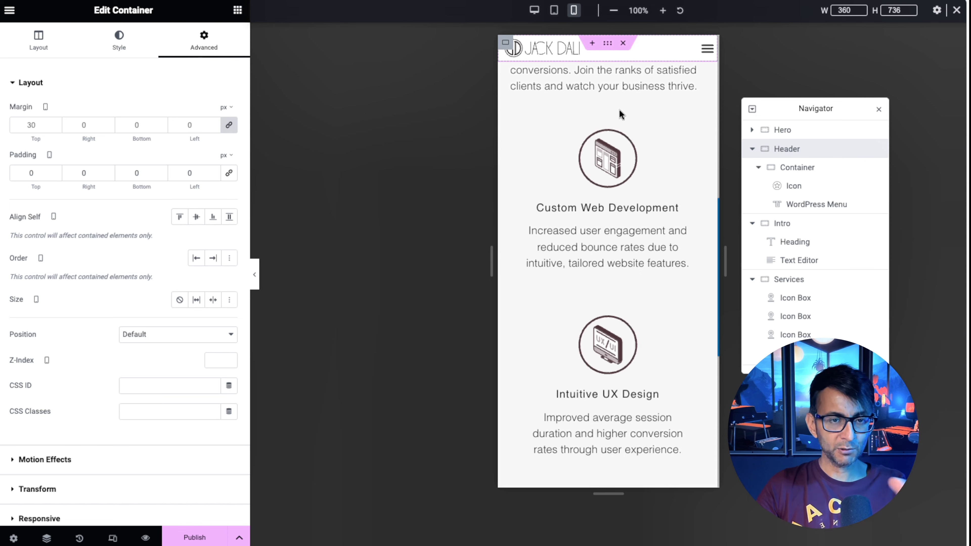
click(534, 10)
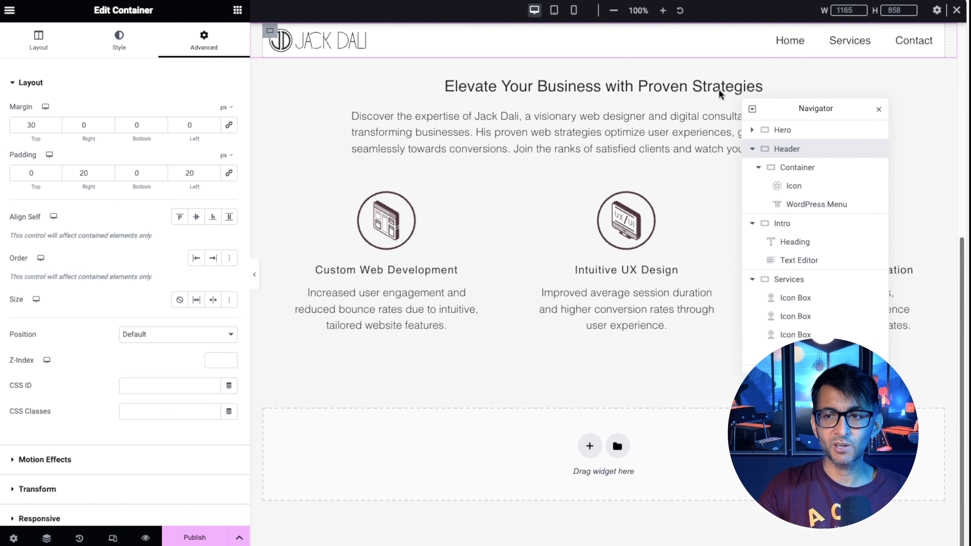
click(574, 10)
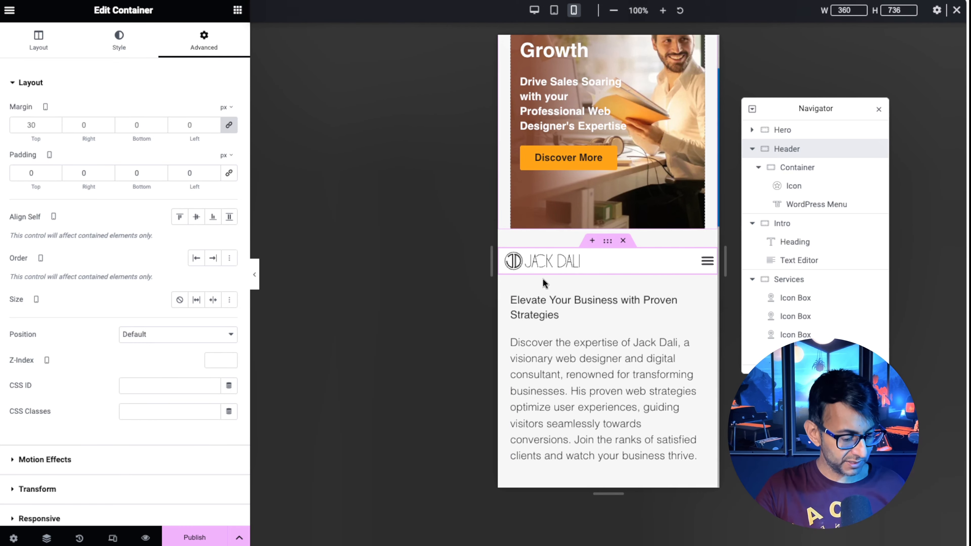
key(ctrl+z)
In the desktop layout, duplicate the Hero section's Discover More button and place the copy after the icon boxes in the Services container.
scroll(693, 329, down, 10)
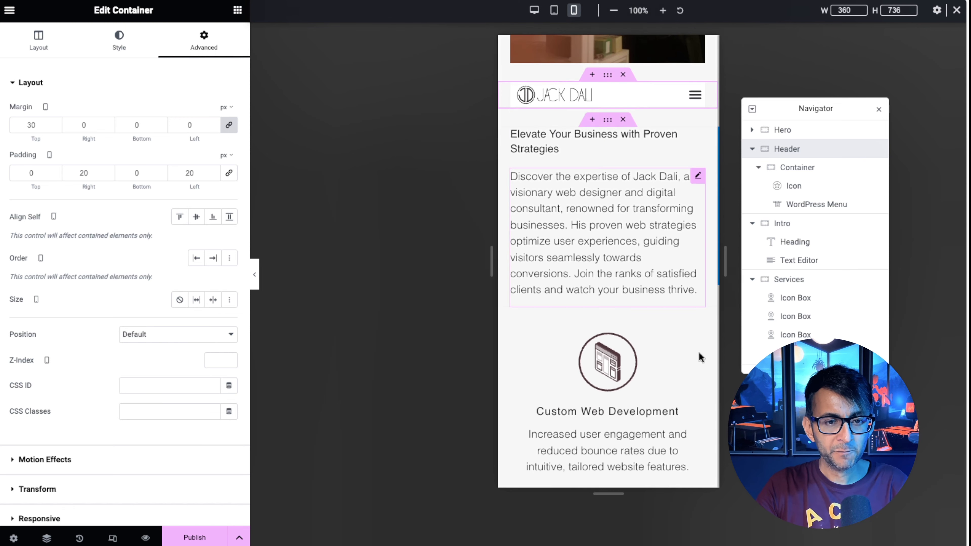
scroll(693, 388, down, 5)
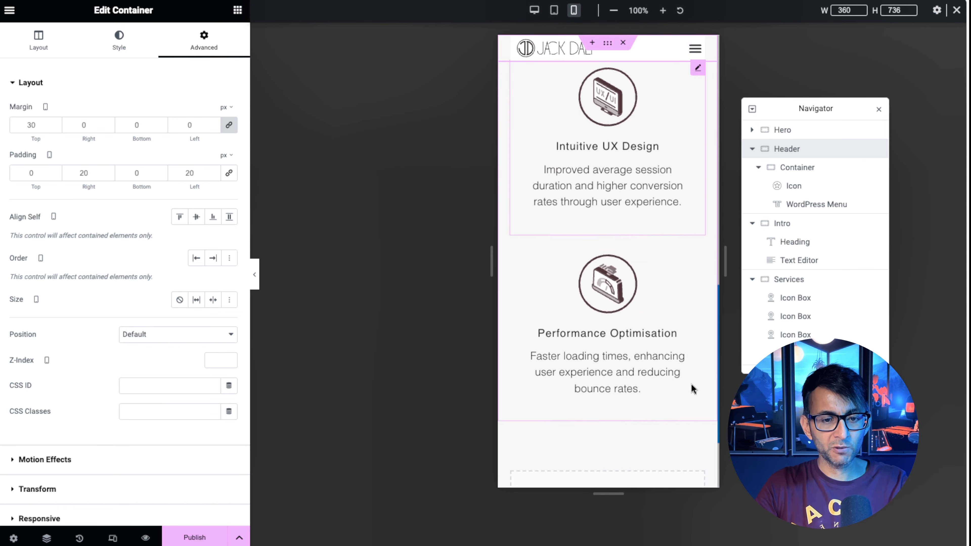
click(534, 11)
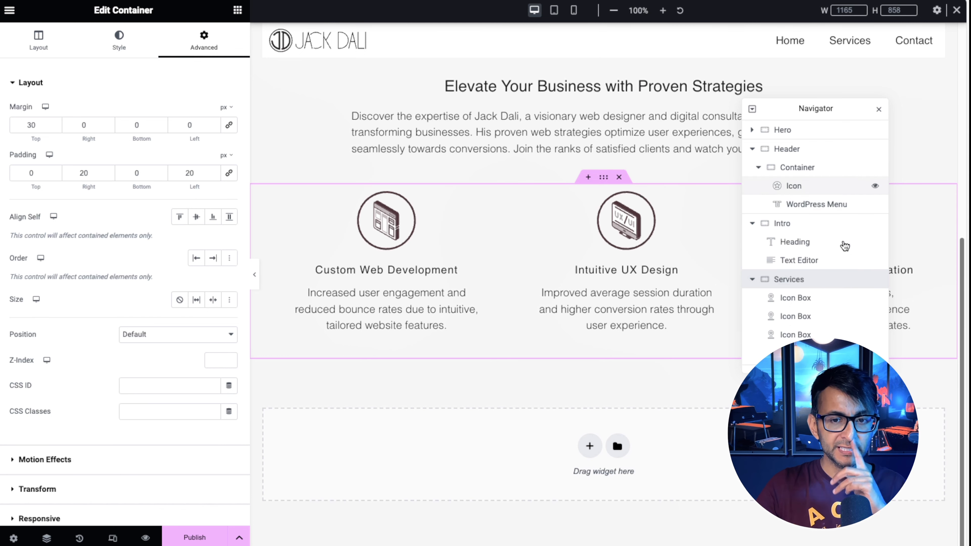
click(752, 130)
click(759, 149)
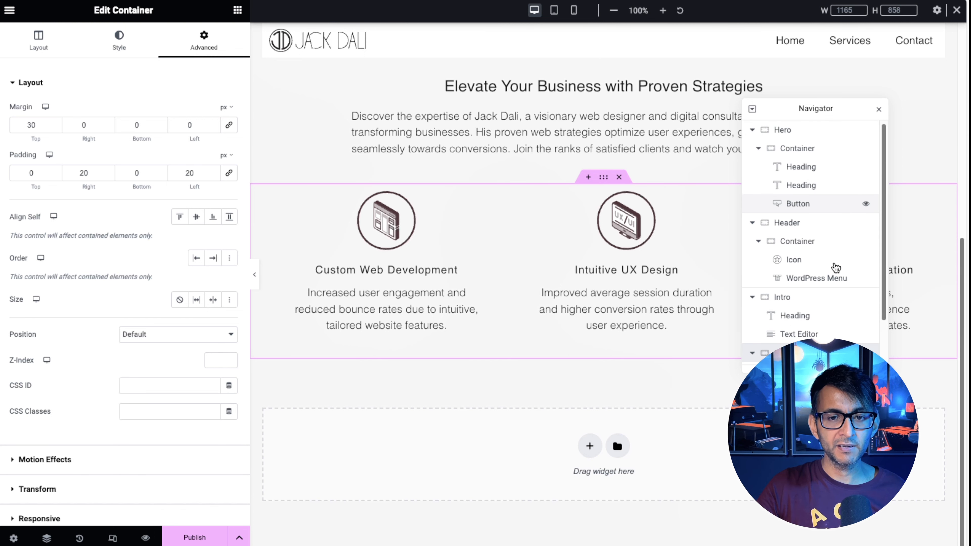
right_click(836, 204)
click(841, 228)
drag(831, 218, 597, 341)
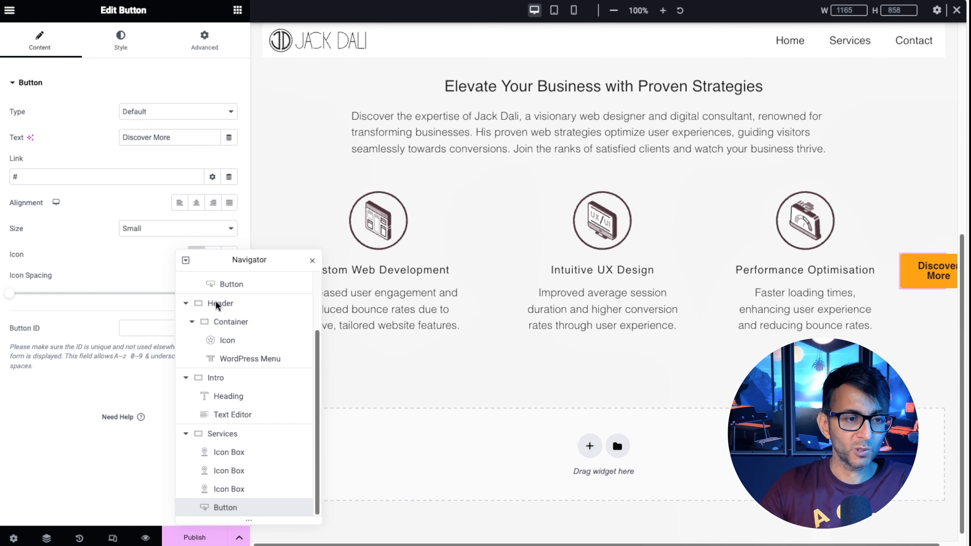
drag(299, 332, 492, 201)
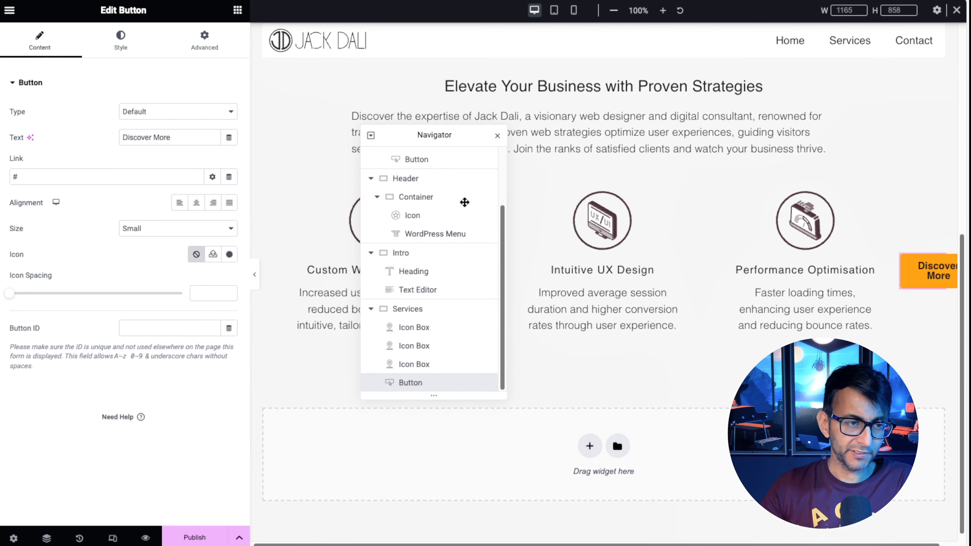
Set the Services container to wrap its items onto multiple lines.
click(429, 309)
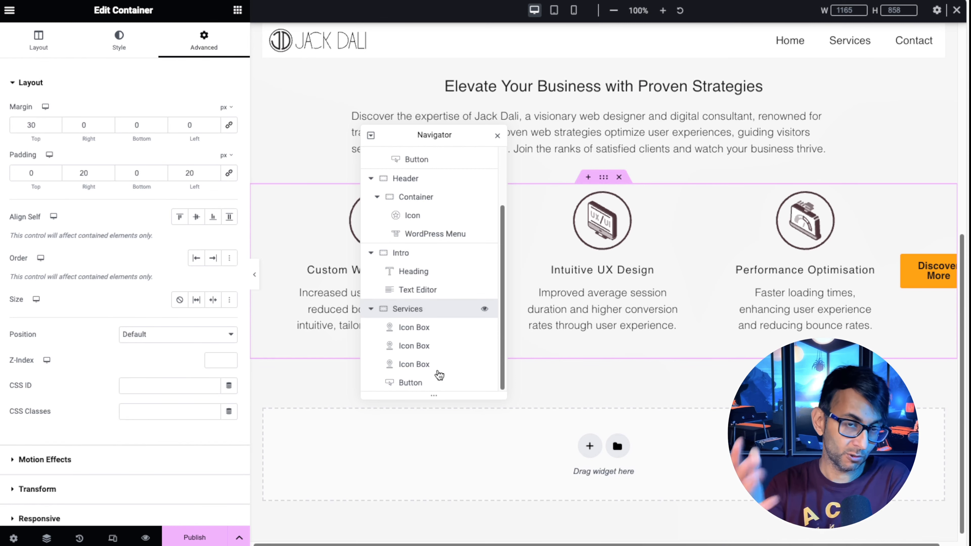
click(42, 43)
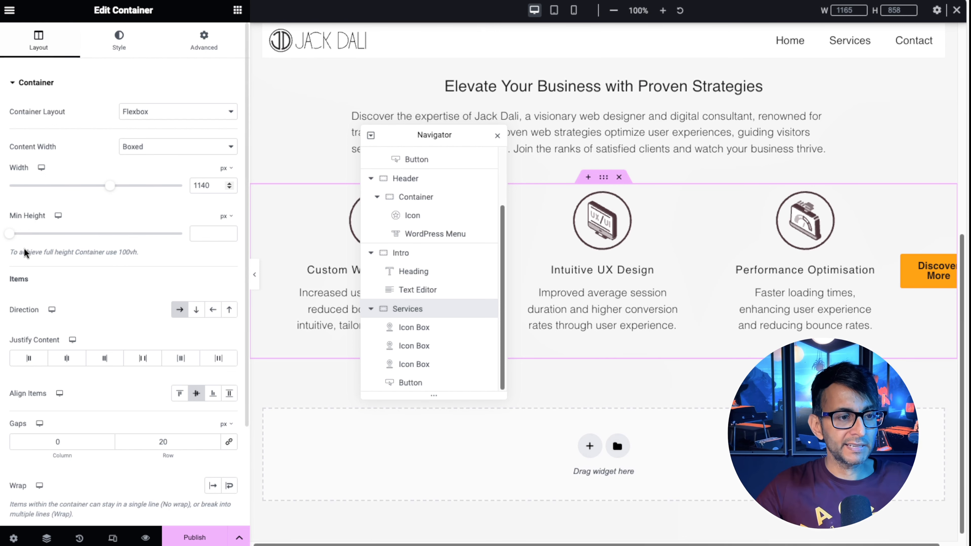
scroll(216, 463, down, 1)
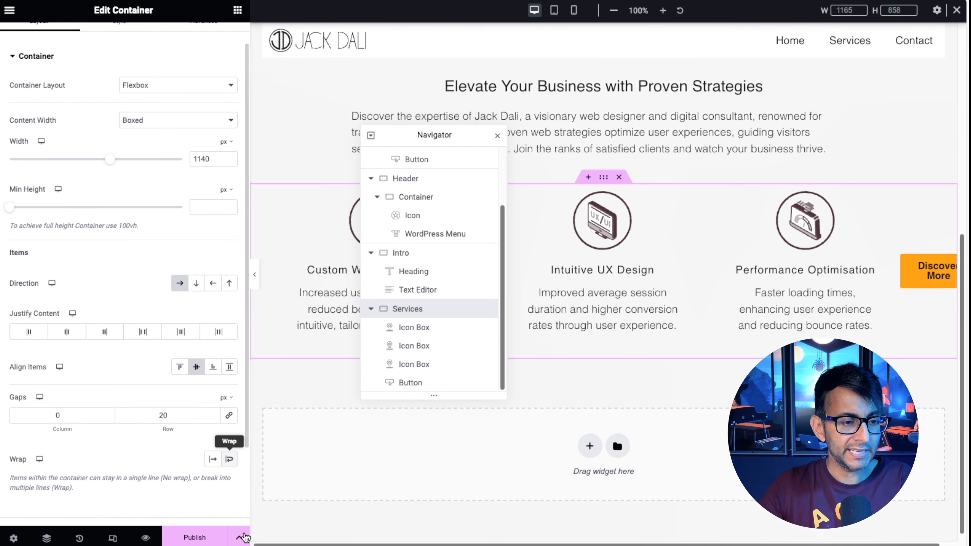
click(230, 459)
drag(484, 201, 953, 170)
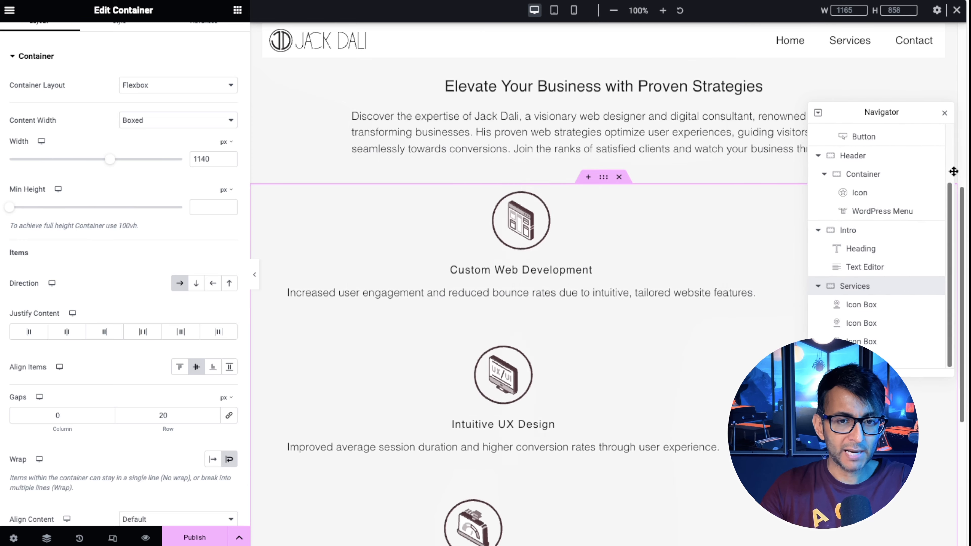
scroll(689, 386, down, 3)
scroll(689, 392, down, 2)
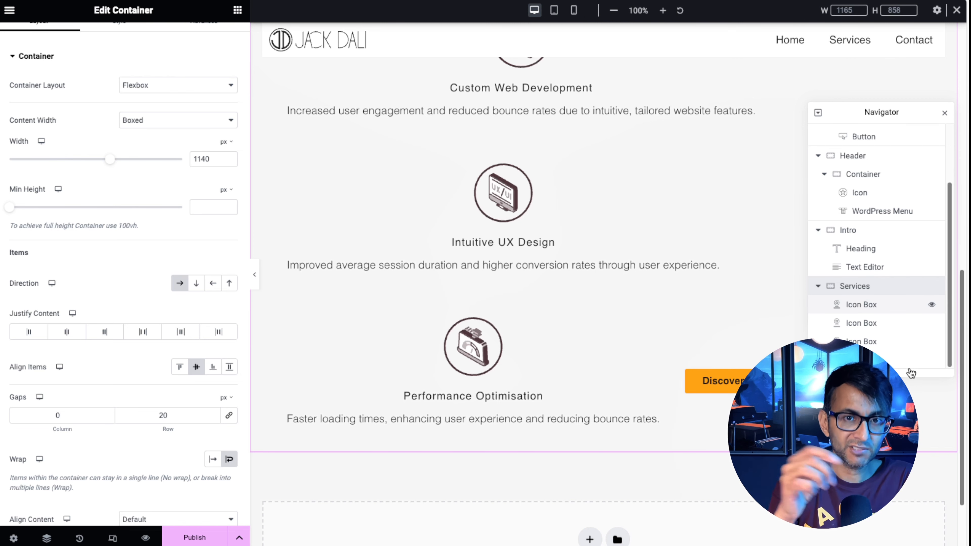
Give the first Services icon box a custom width of 33.3%.
click(879, 305)
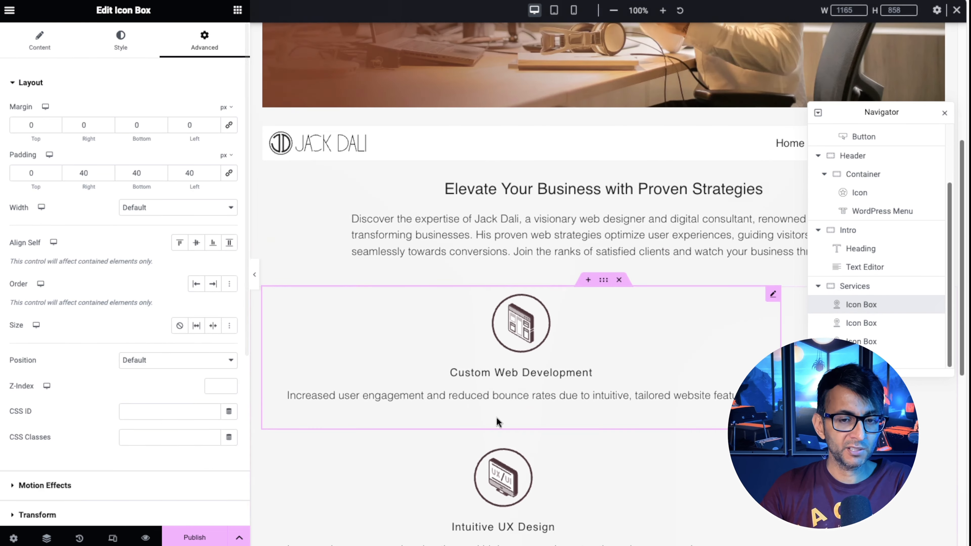
click(178, 207)
click(180, 245)
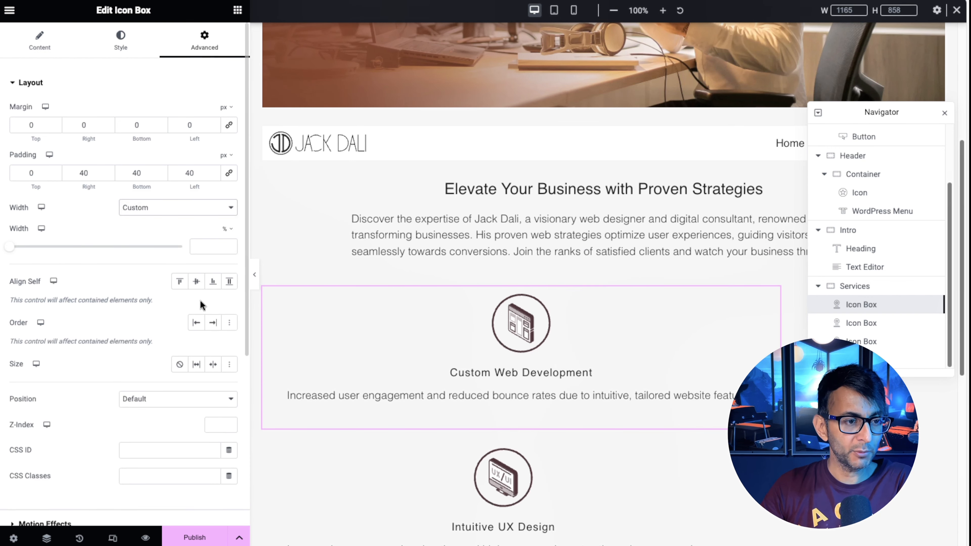
text(33.3)
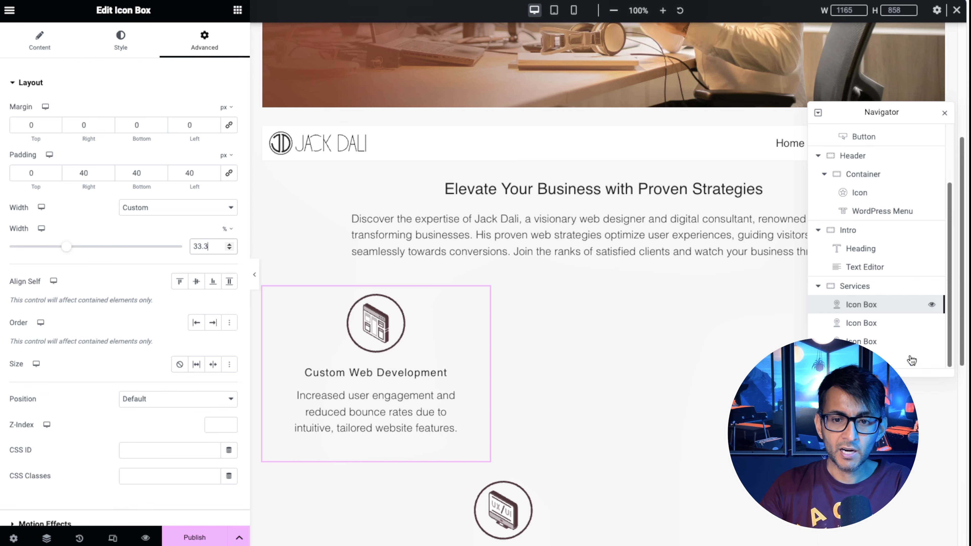
Copy the first icon box and paste its style onto the other two icon boxes in the Services container.
drag(922, 109, 648, 70)
right_click(608, 266)
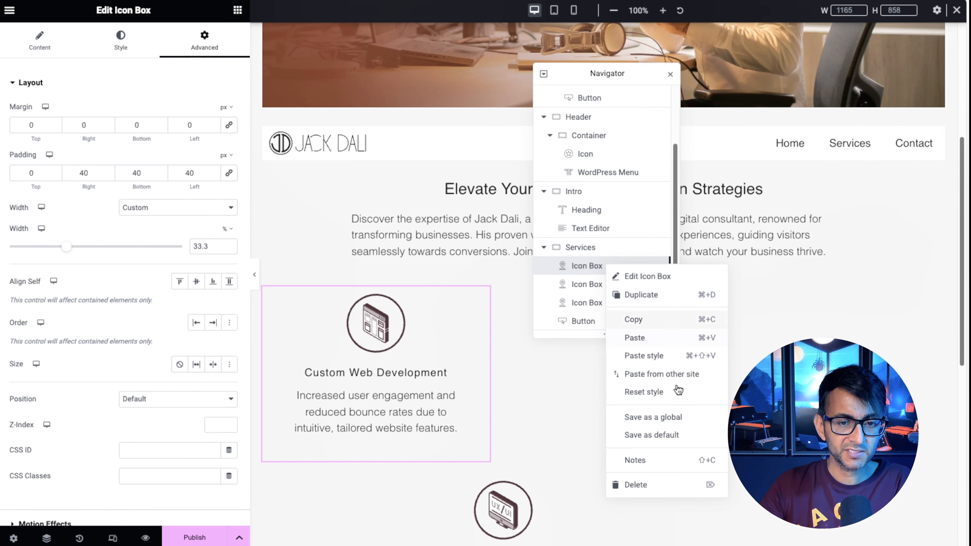
click(648, 320)
right_click(612, 285)
click(646, 377)
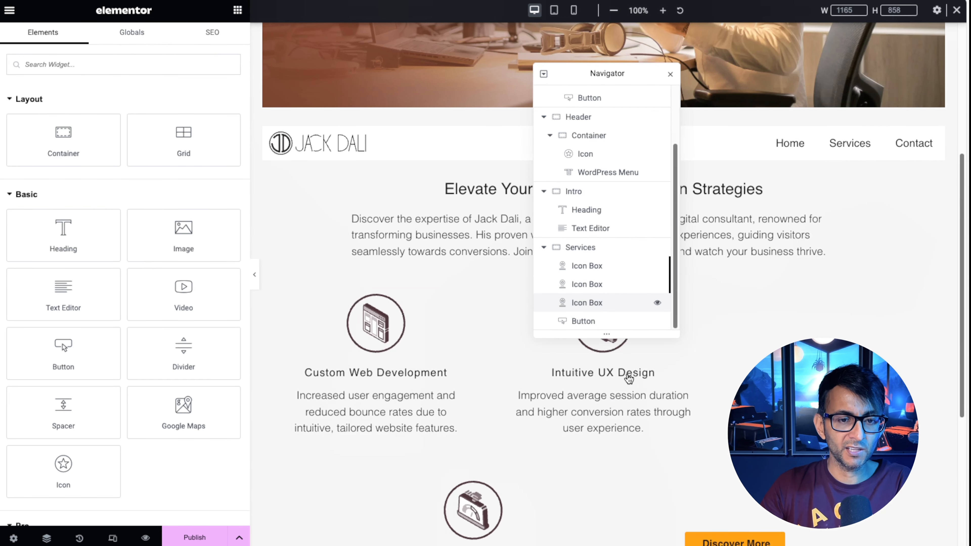
right_click(598, 305)
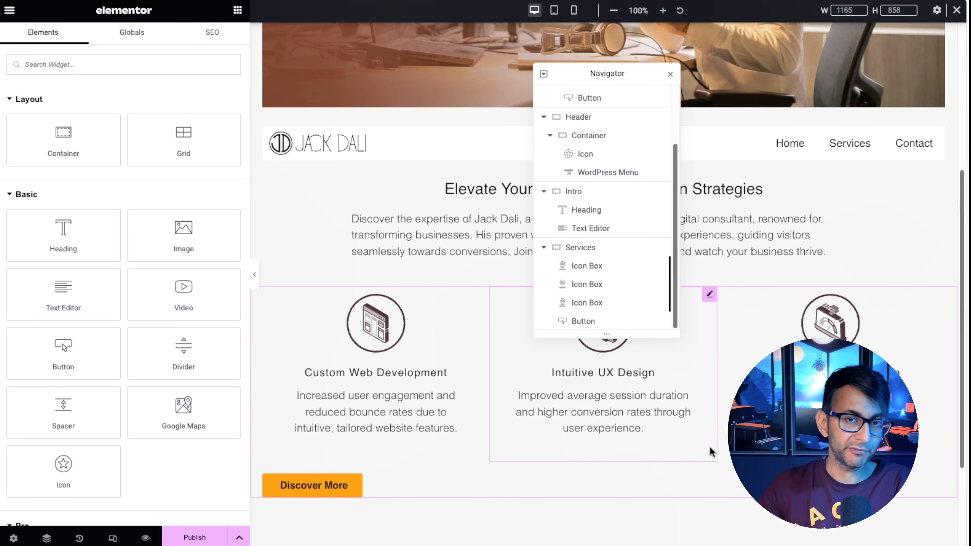
Centre the Services container's content with the justify option and set its row gap to 0 px.
click(583, 320)
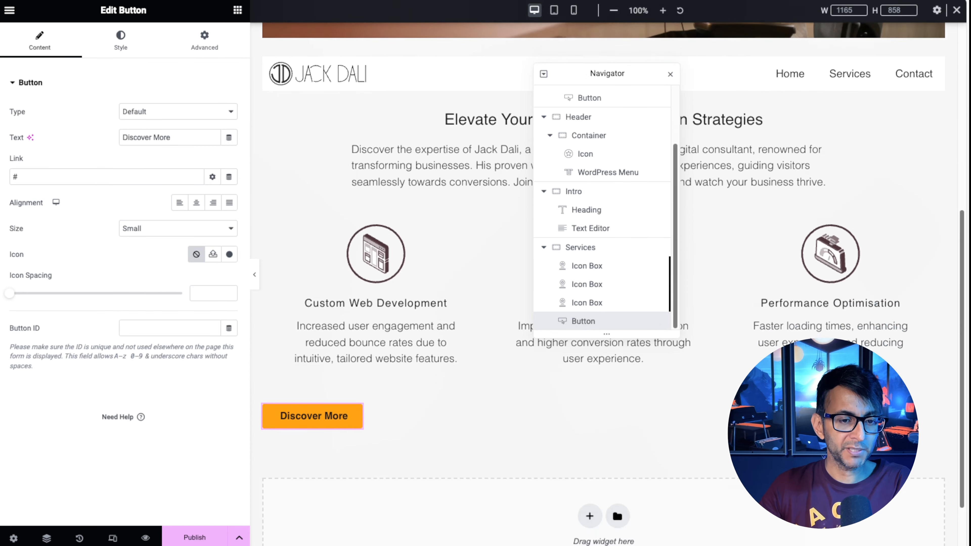
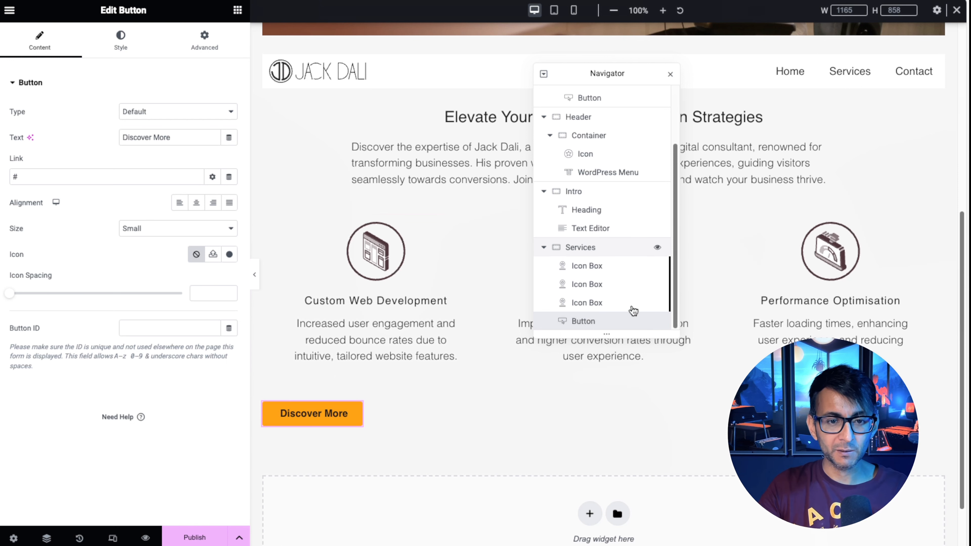
click(604, 247)
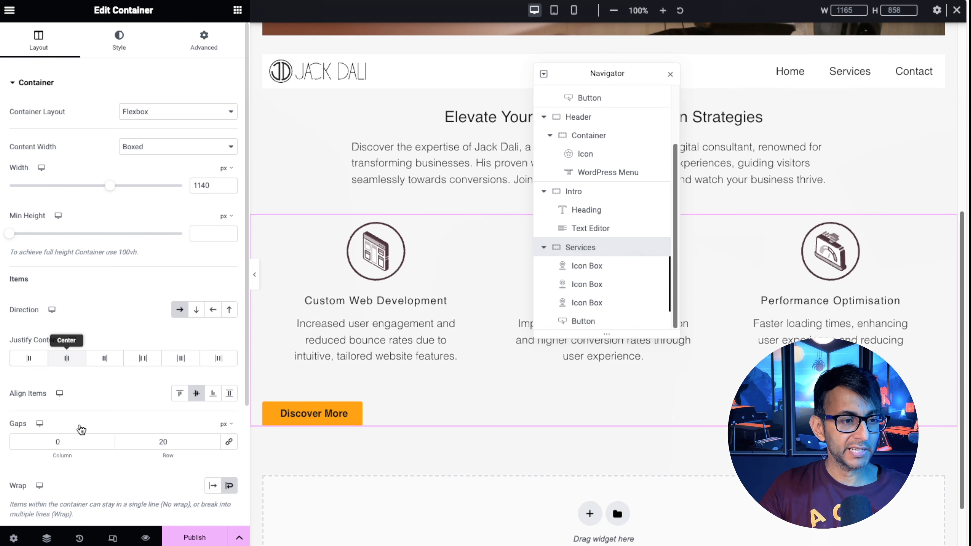
click(66, 358)
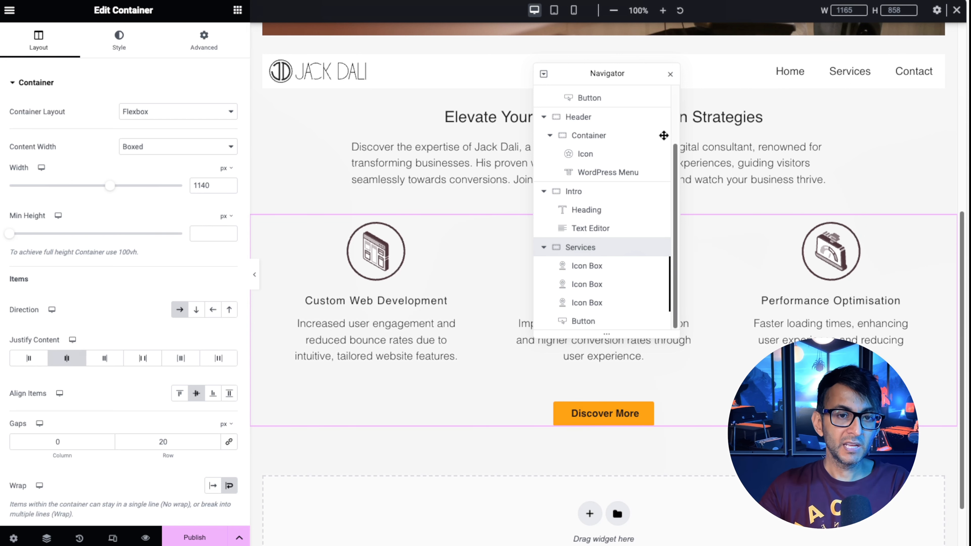
drag(646, 73, 456, 72)
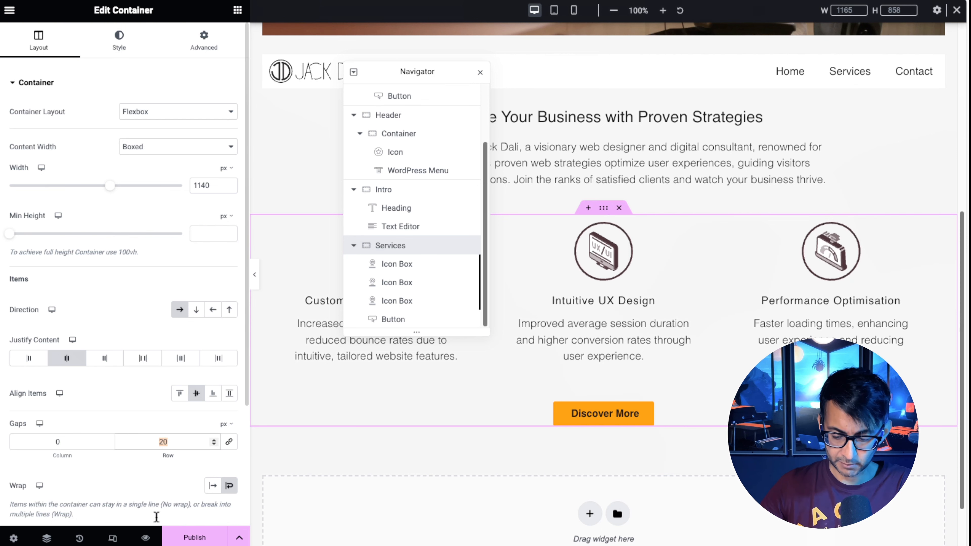
text(0)
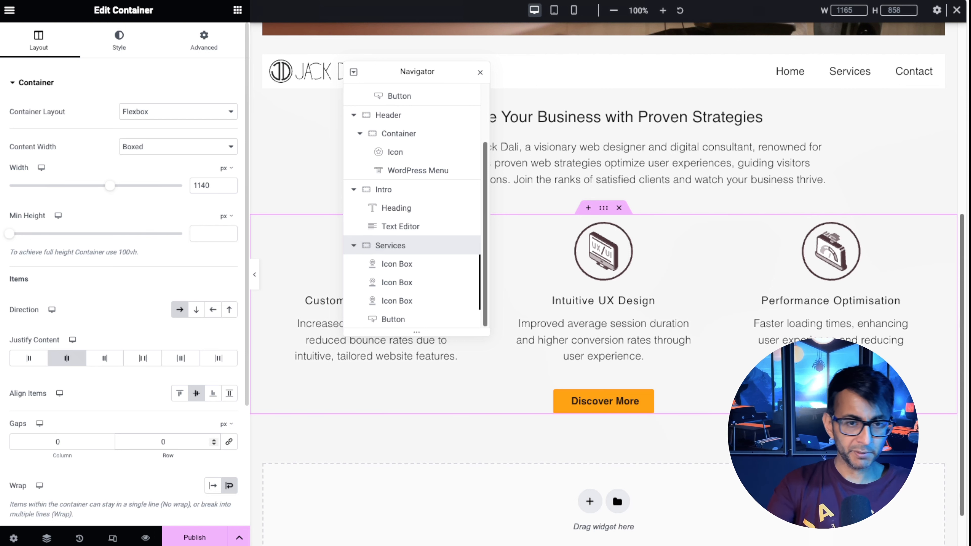
drag(438, 128, 498, 152)
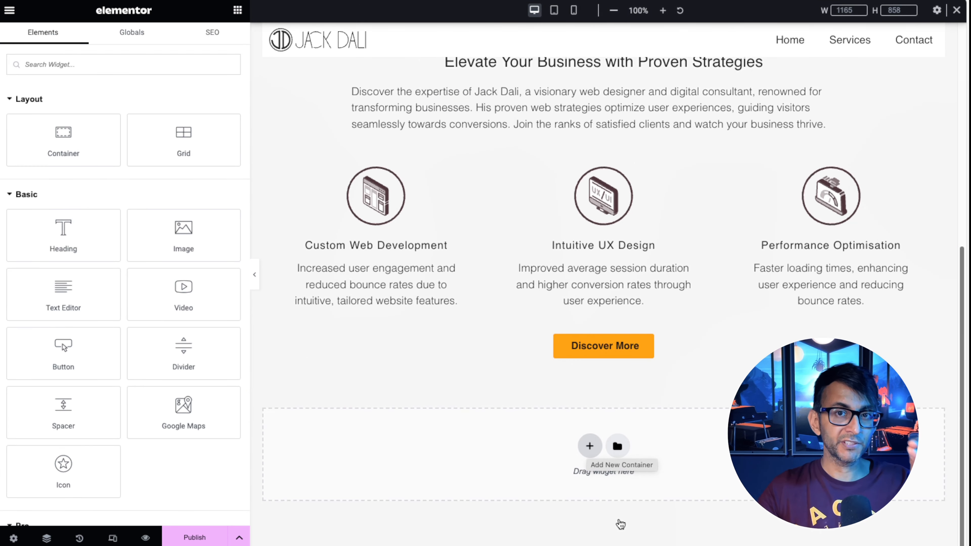
Add a new flexbox container with two equal columns below the Services section.
click(590, 447)
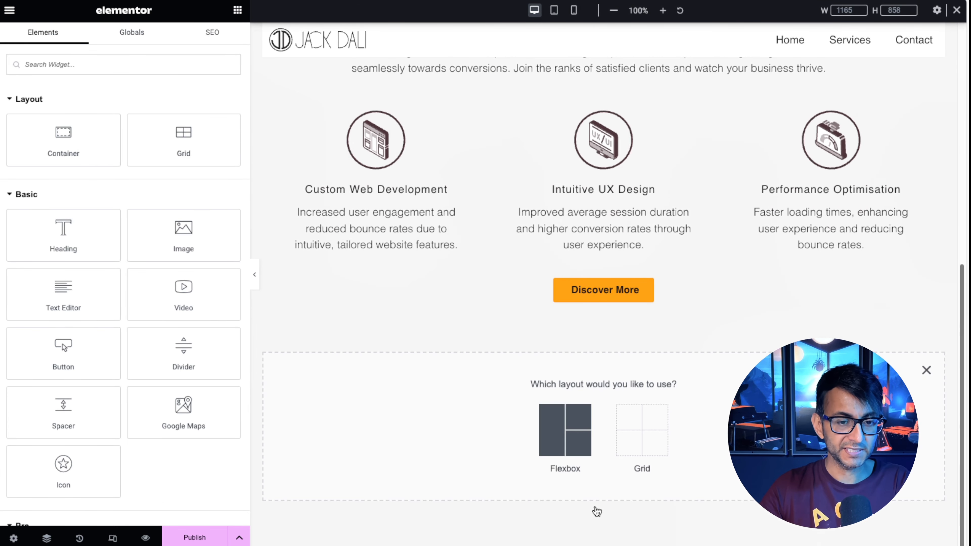
click(565, 433)
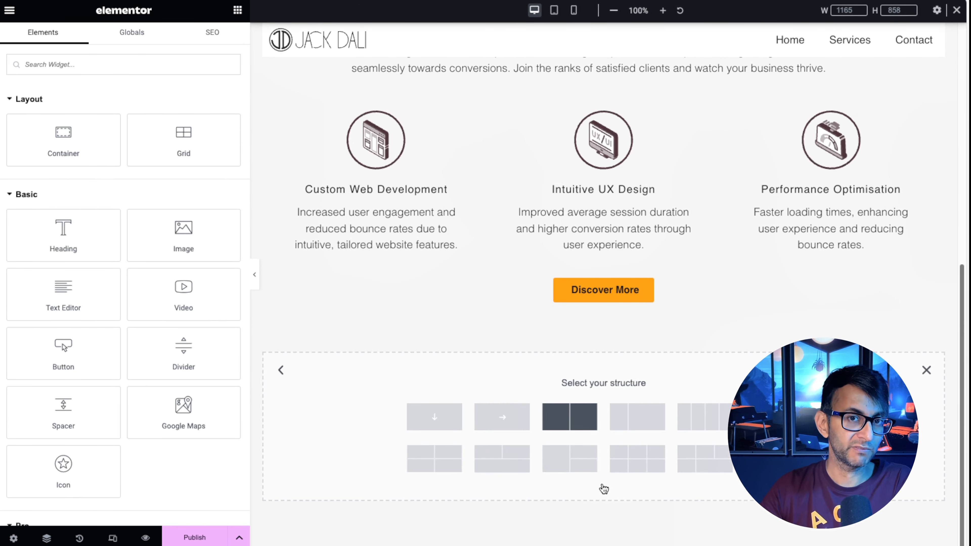
click(570, 417)
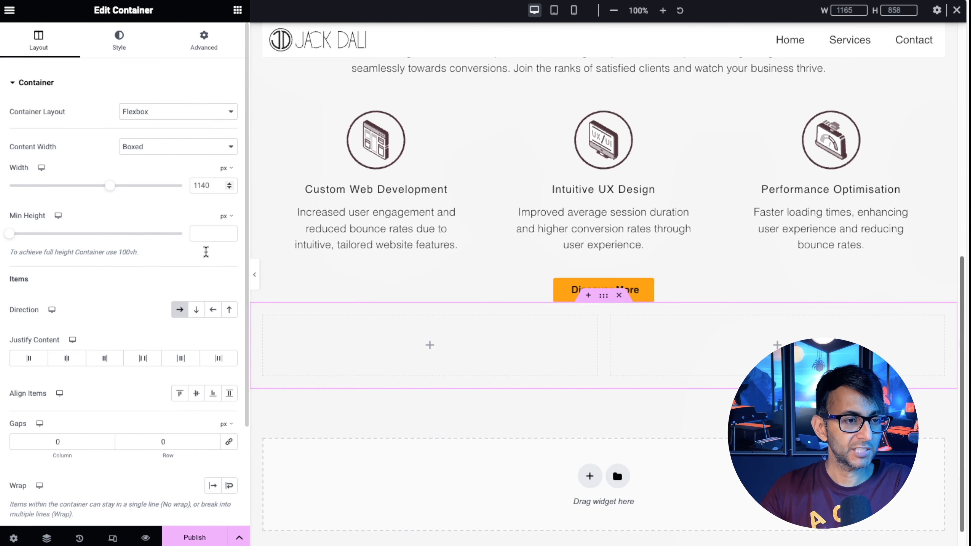
Set the new two-column container's top margin to 30 px and its left and right padding to 20 px, with all other sides at 0.
click(204, 40)
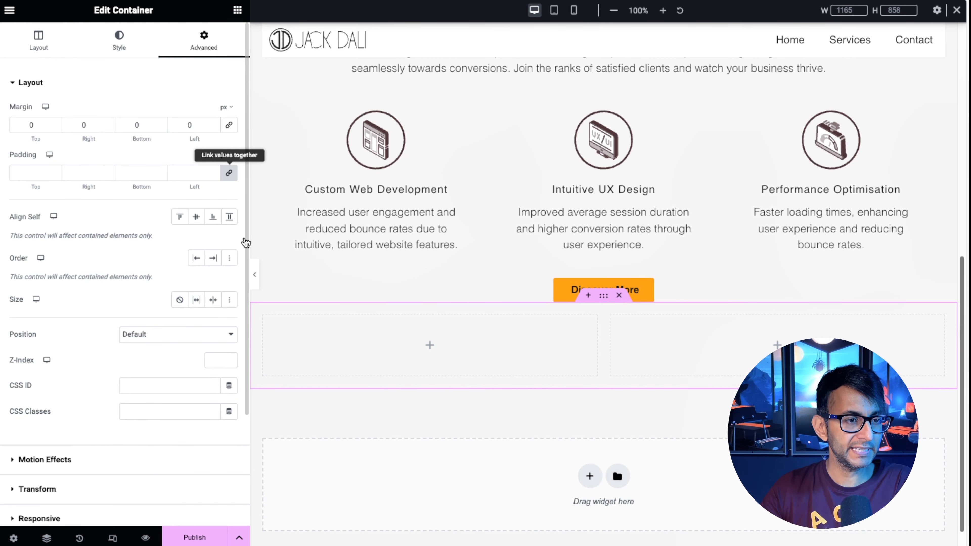
text(30)
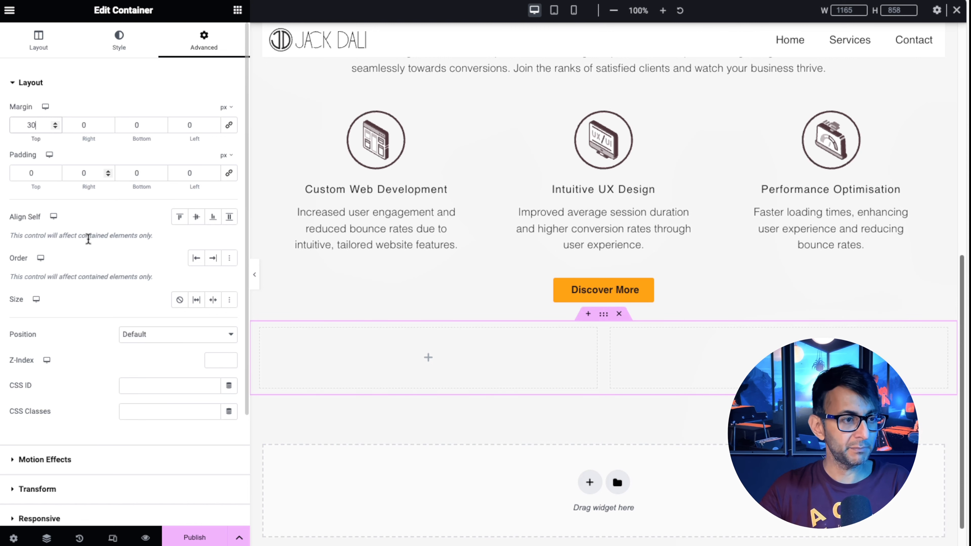
drag(92, 174, 58, 173)
text(20)
key(Tab)
key(Tab)
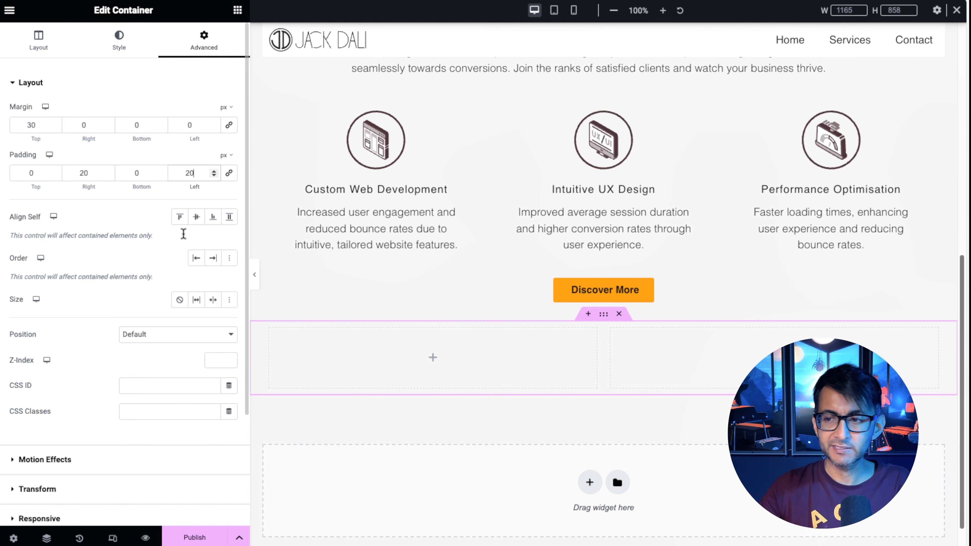
Rename the two-column container as Jack Details and set its column gap to 30 px.
scroll(457, 264, down, 1)
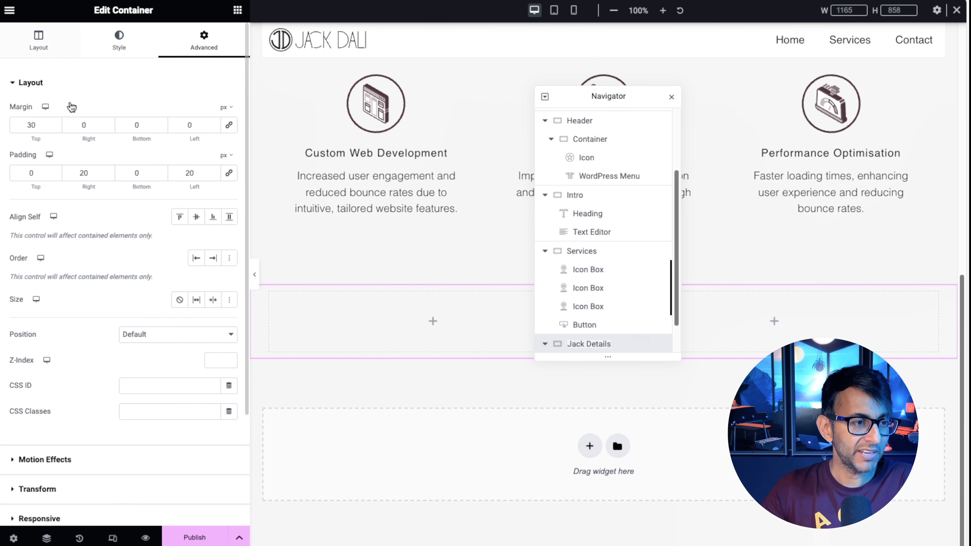
click(39, 42)
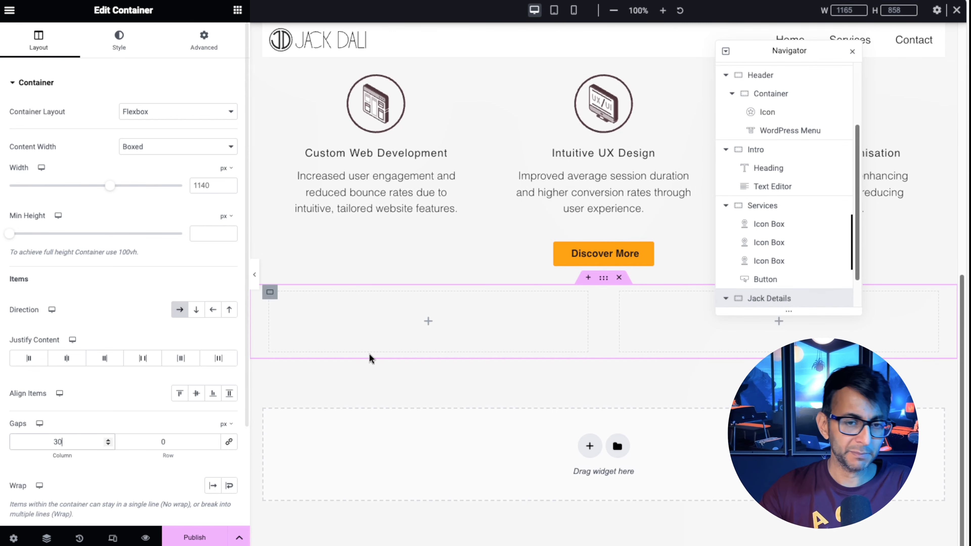
click(656, 354)
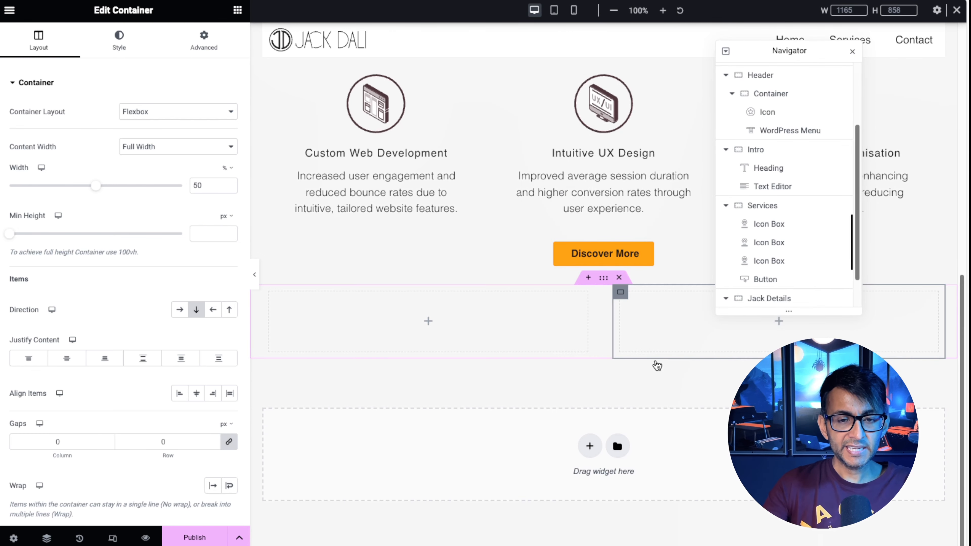
Copy the Intro section's text editor and paste it into the first column container of Jack Details.
click(287, 358)
scroll(479, 235, up, 4)
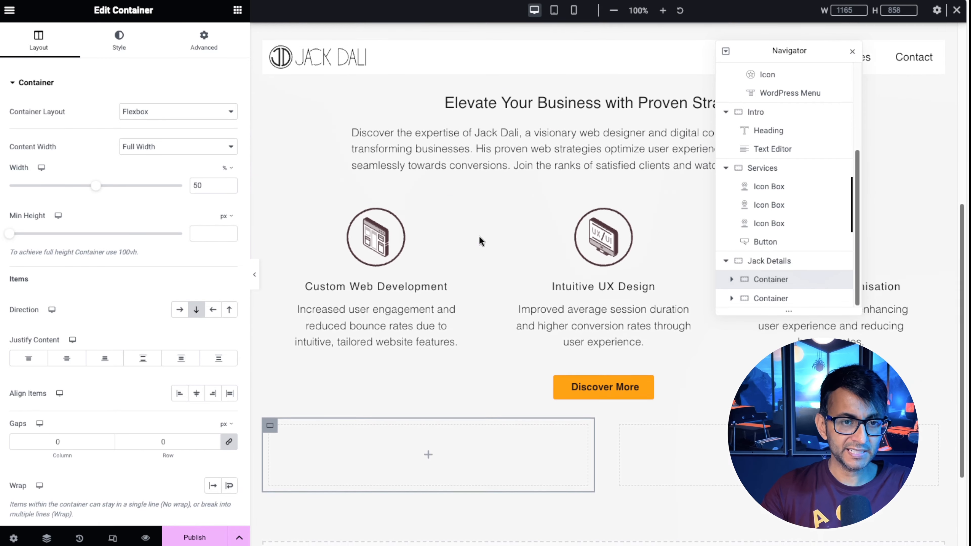
right_click(472, 169)
click(499, 221)
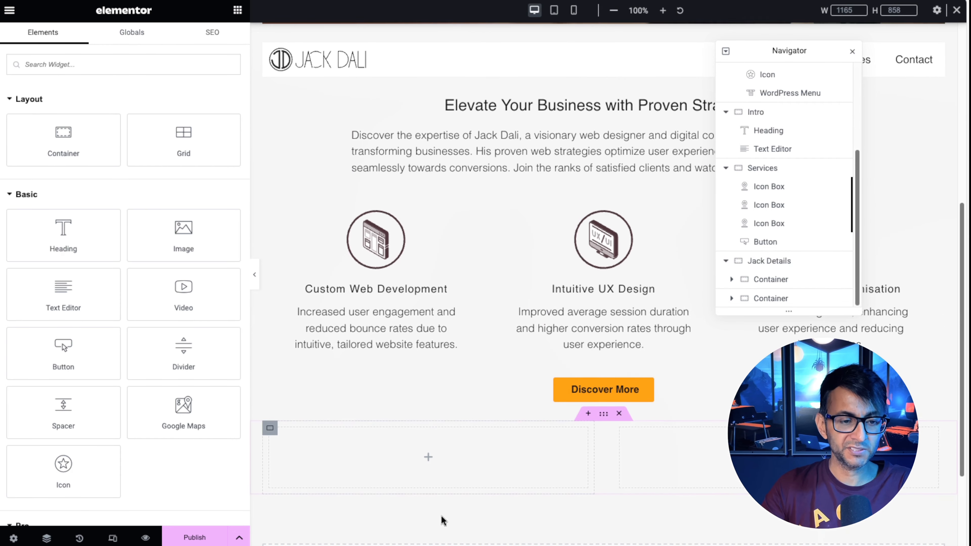
scroll(421, 511, down, 1)
right_click(338, 507)
click(409, 366)
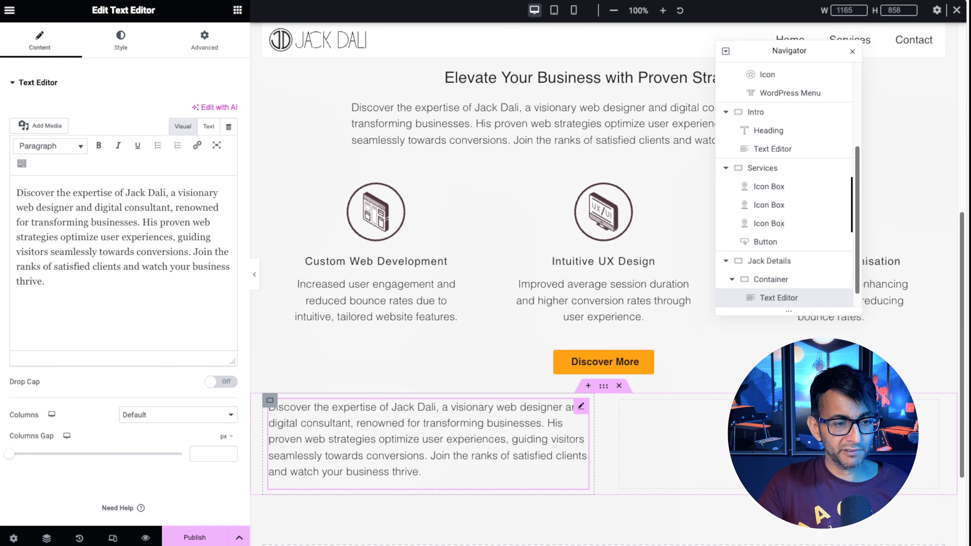
Set the first column container's margins to 0 and its linked padding to 40 px on all sides.
scroll(299, 456, down, 1)
click(270, 386)
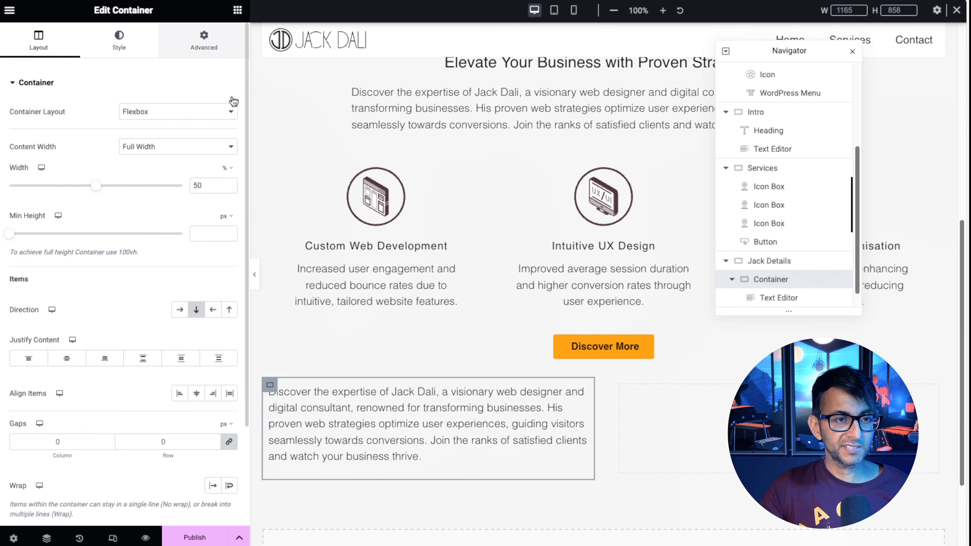
click(204, 40)
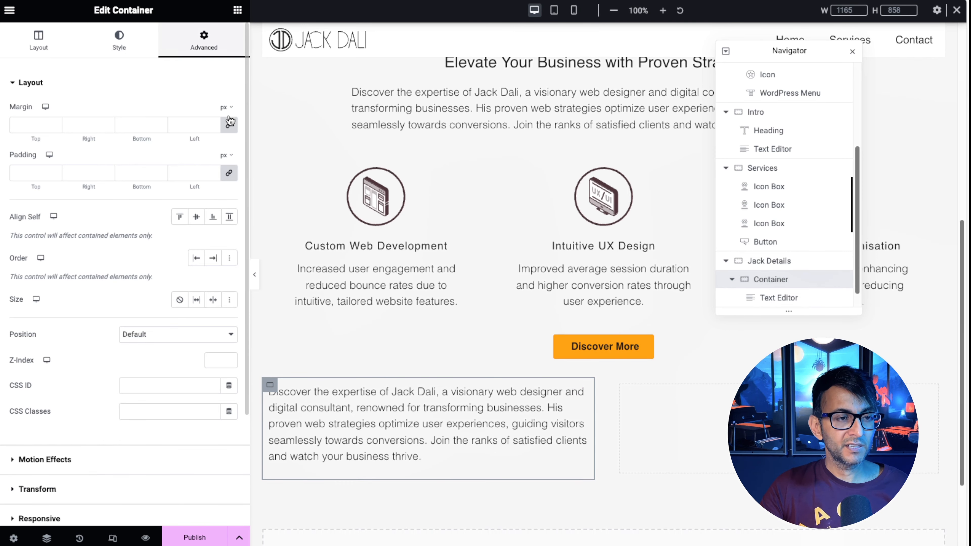
click(229, 173)
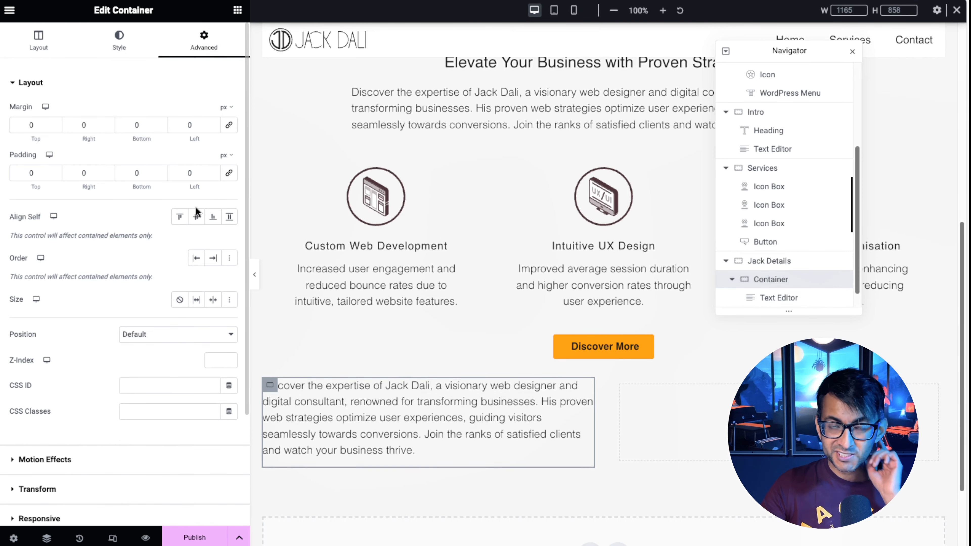
click(228, 173)
click(32, 173)
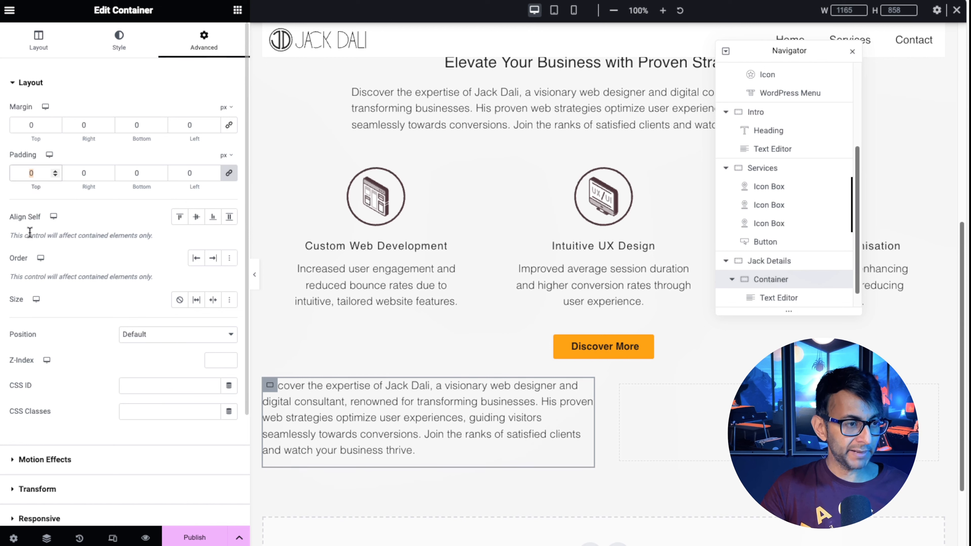
text(40)
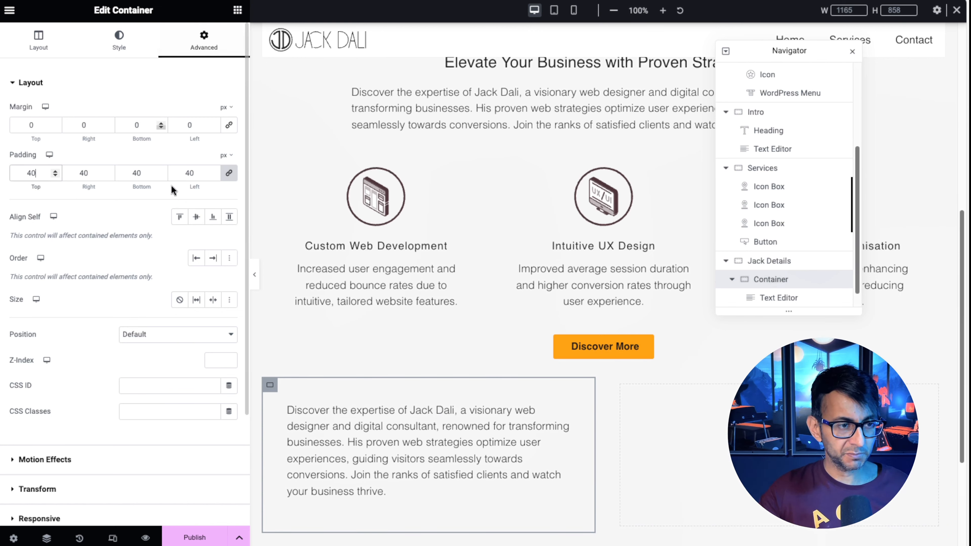
Give the first column container a classic background in the white global colour and replace its text with the two paragraphs on UX design and conversion optimisation.
click(119, 38)
click(180, 137)
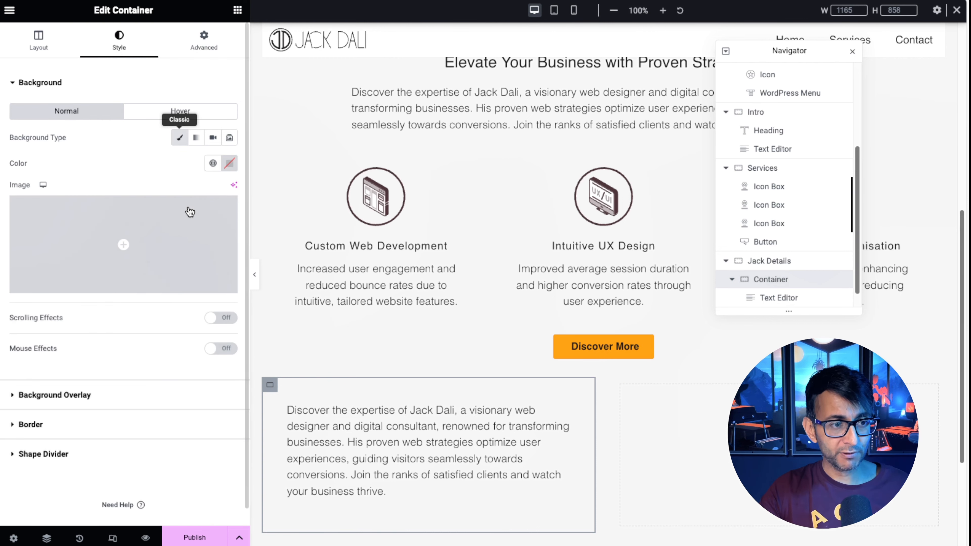
click(213, 163)
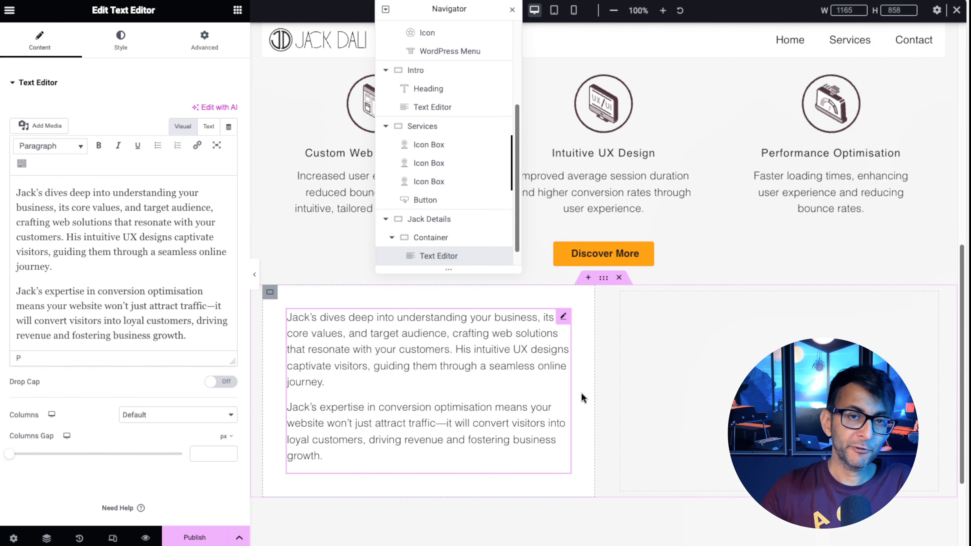
Set the Jack Details container's top margin to 80 px.
click(642, 351)
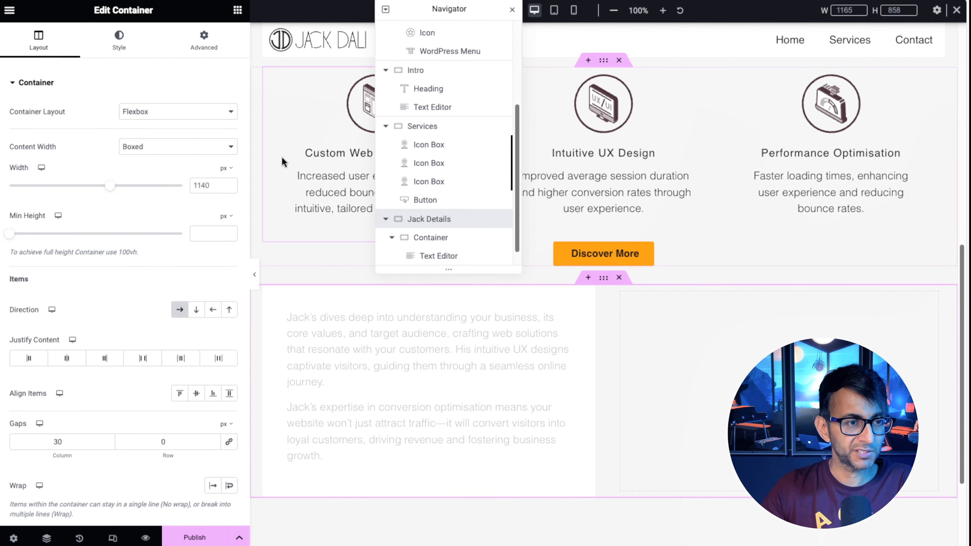
click(204, 38)
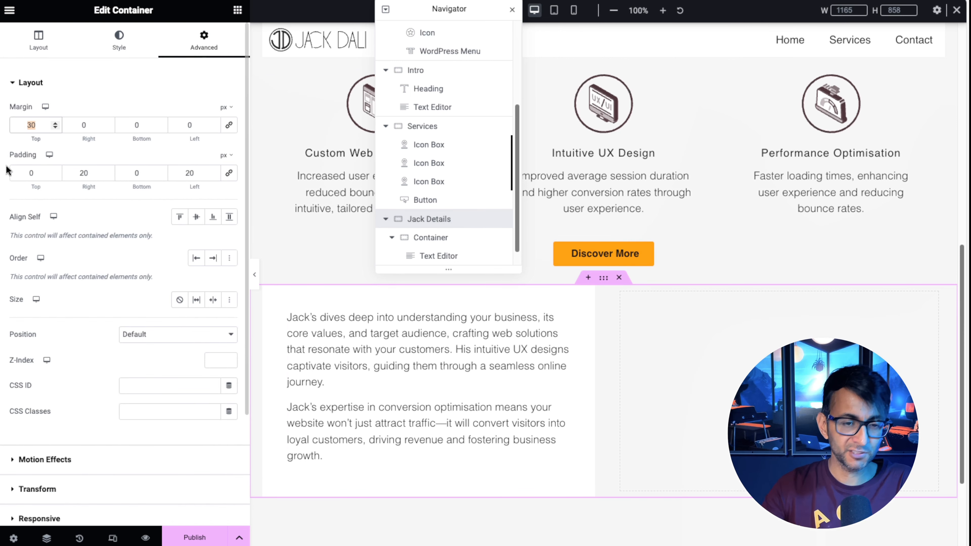
text(080)
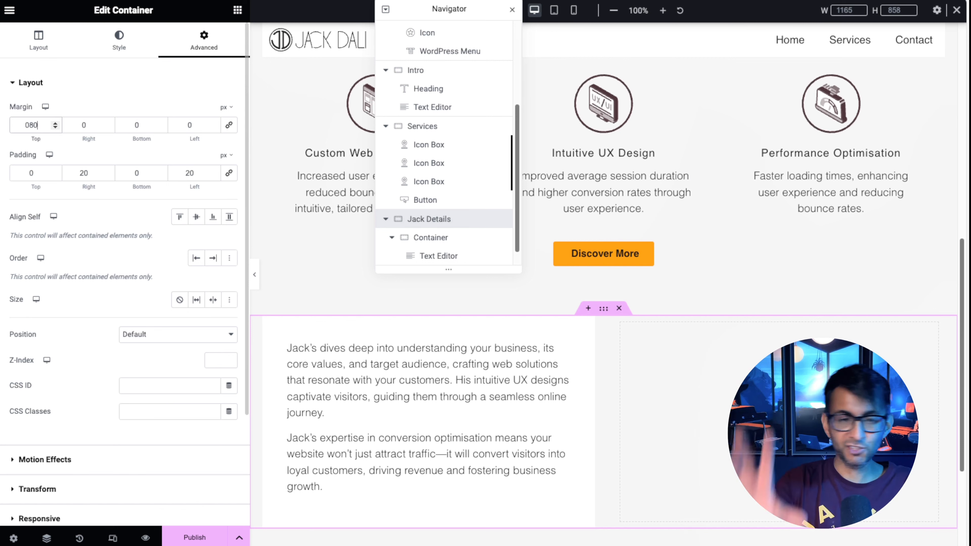
Set all margins and padding of the empty second column container in Jack Details to 0.
scroll(643, 333, down, 2)
click(657, 340)
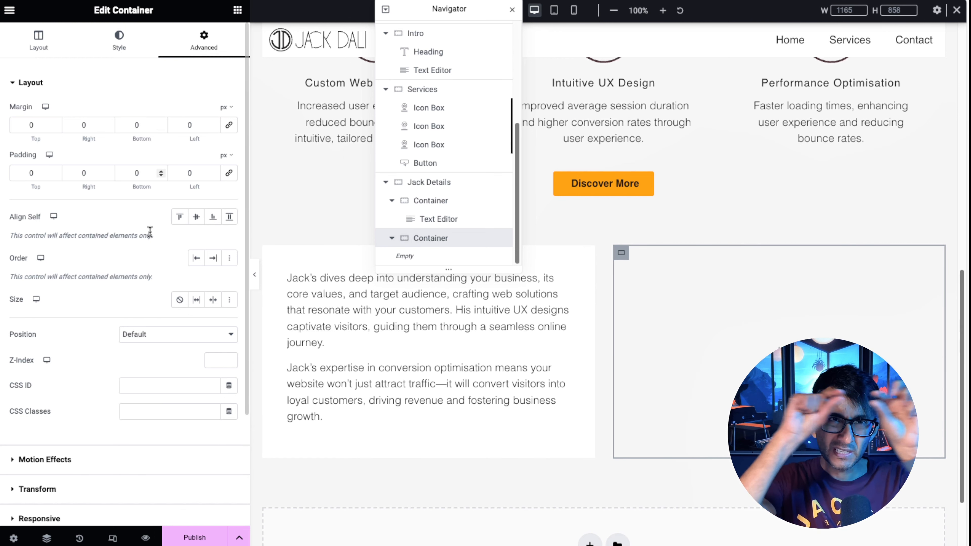
Insert an Image widget in the second column container, using the library photo of the man with a coffee cup and laptop at Full size.
click(258, 66)
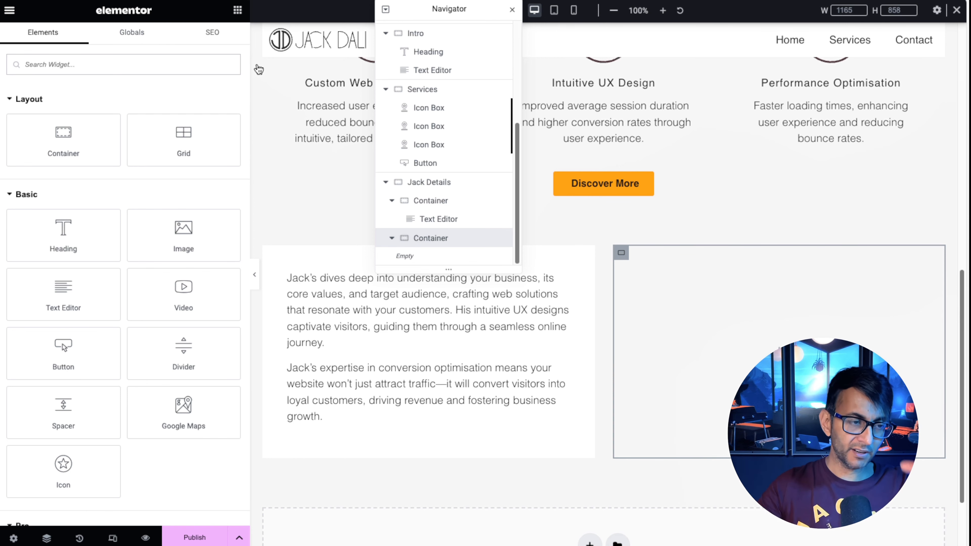
drag(183, 235, 746, 344)
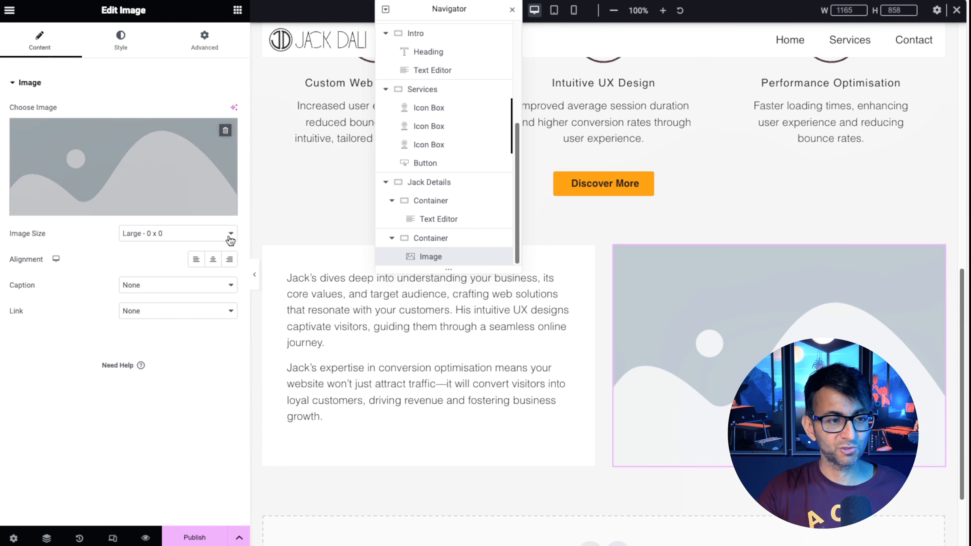
click(187, 215)
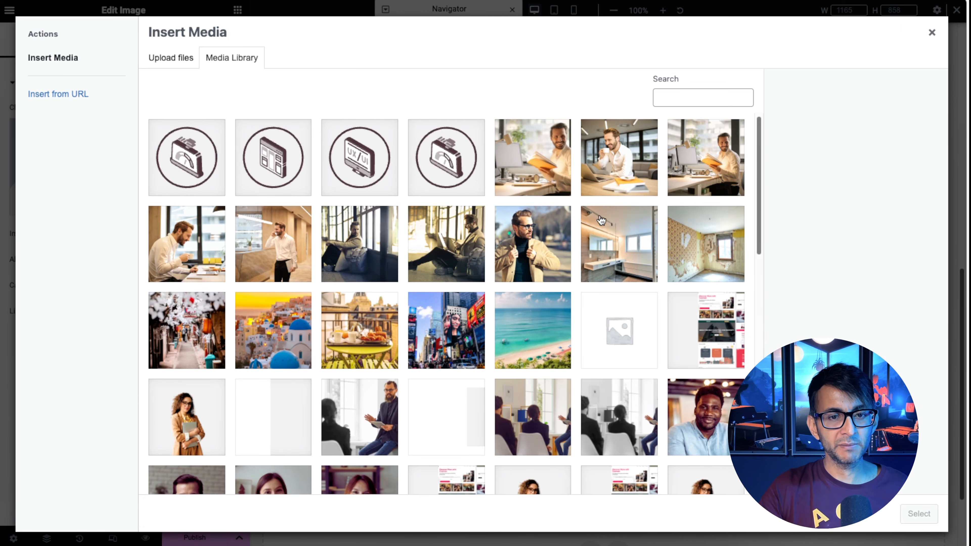
click(619, 160)
click(919, 513)
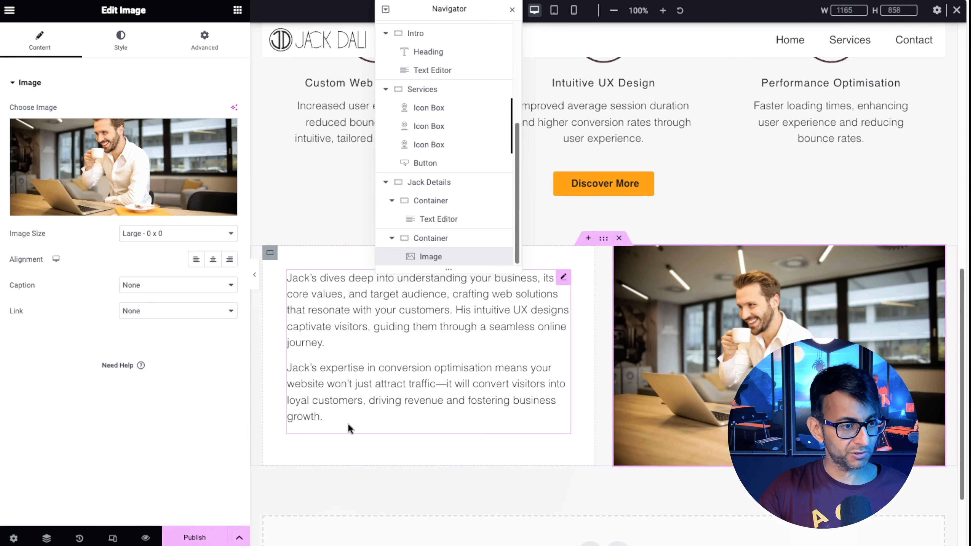
click(172, 233)
key(Return)
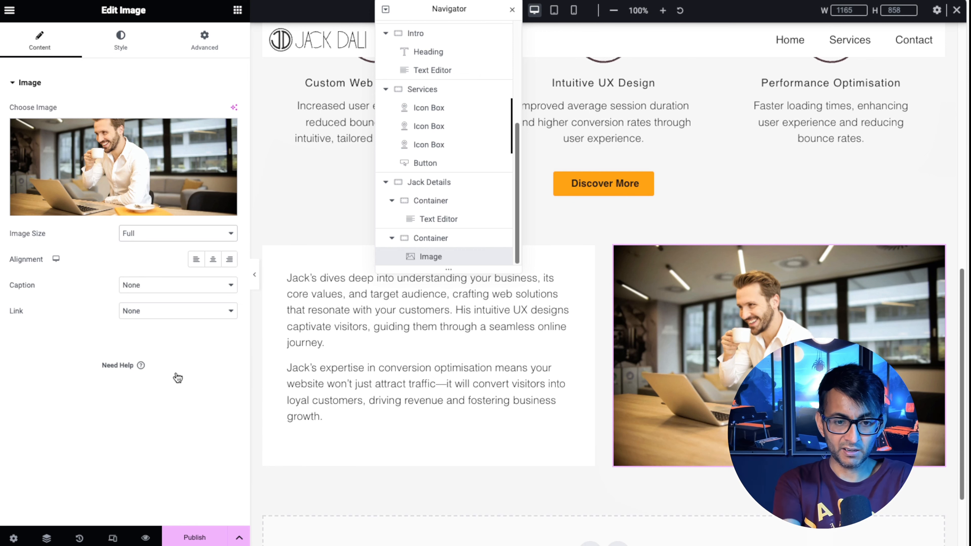
In the mobile portrait view, set the width of the first Services icon box, Custom Web Development, to 100%.
click(574, 11)
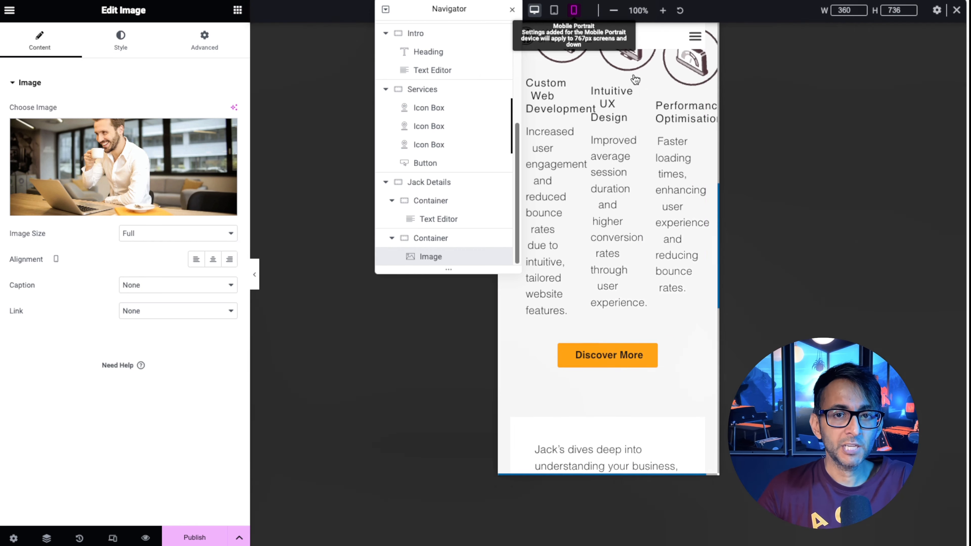
scroll(658, 214, down, 8)
drag(469, 71, 359, 178)
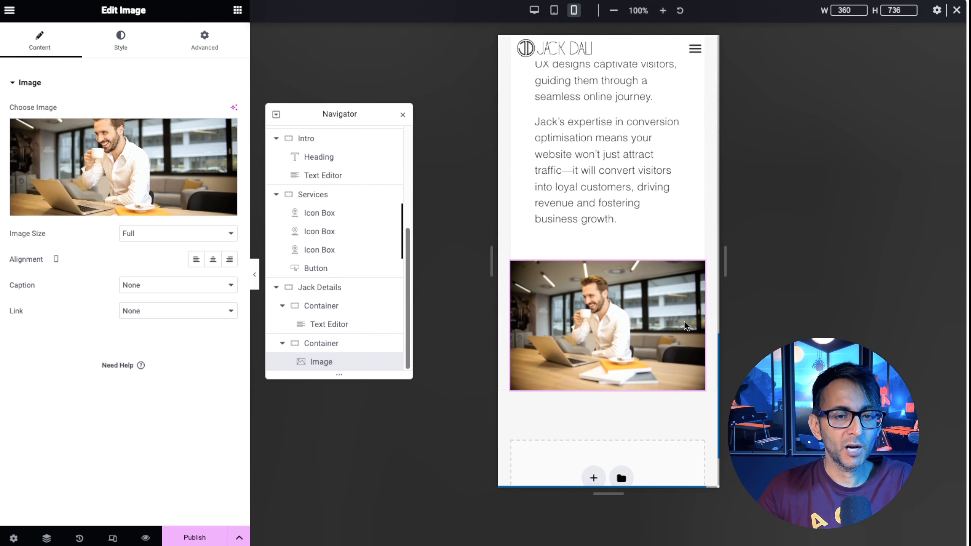
scroll(684, 321, up, 2)
scroll(684, 325, up, 8)
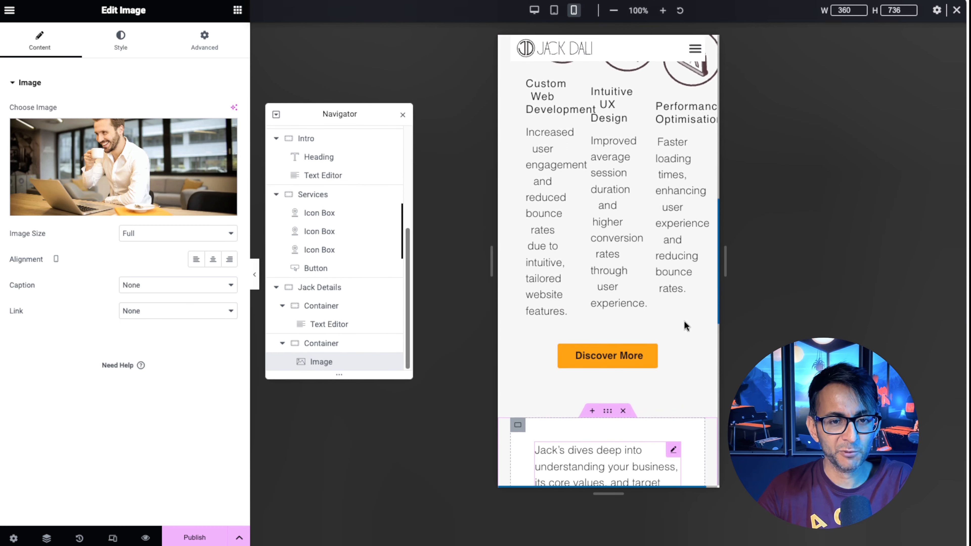
scroll(684, 325, up, 3)
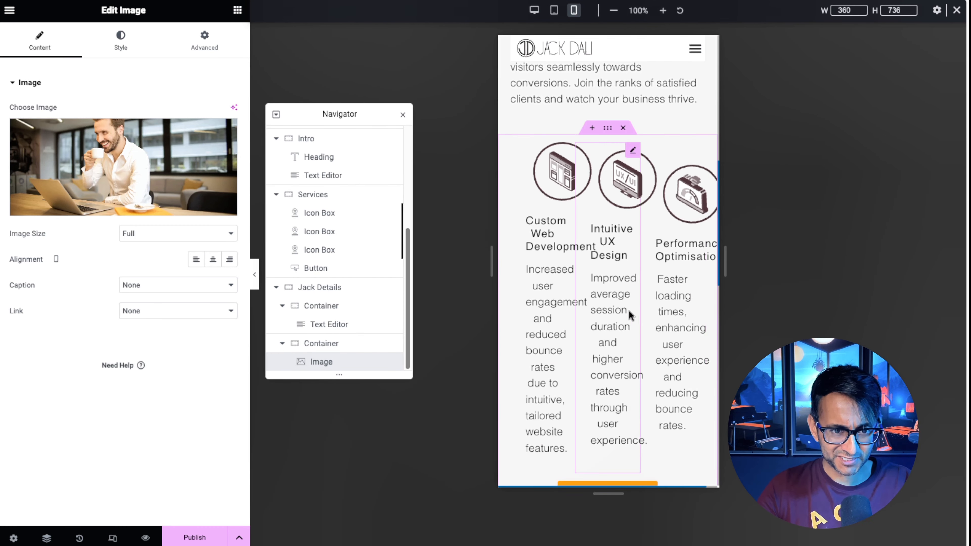
click(608, 202)
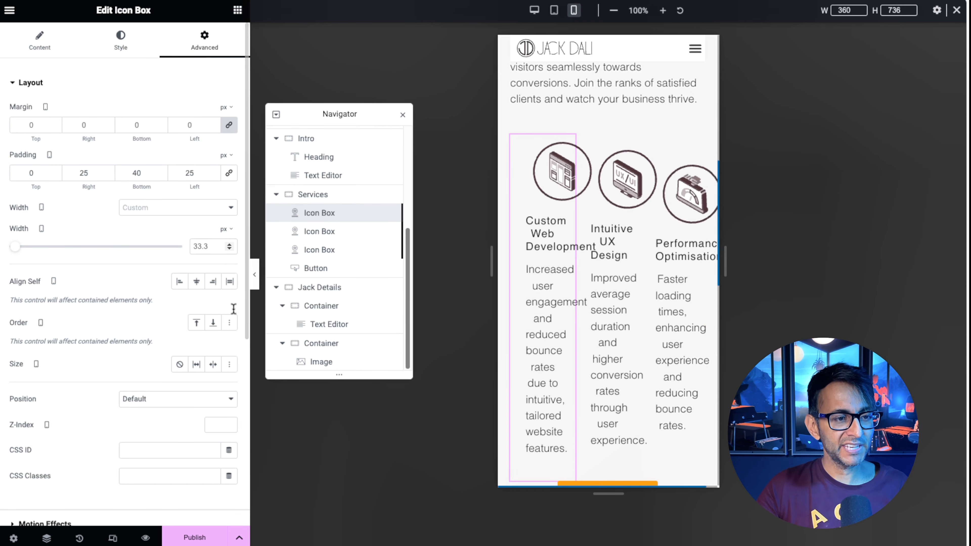
text(100)
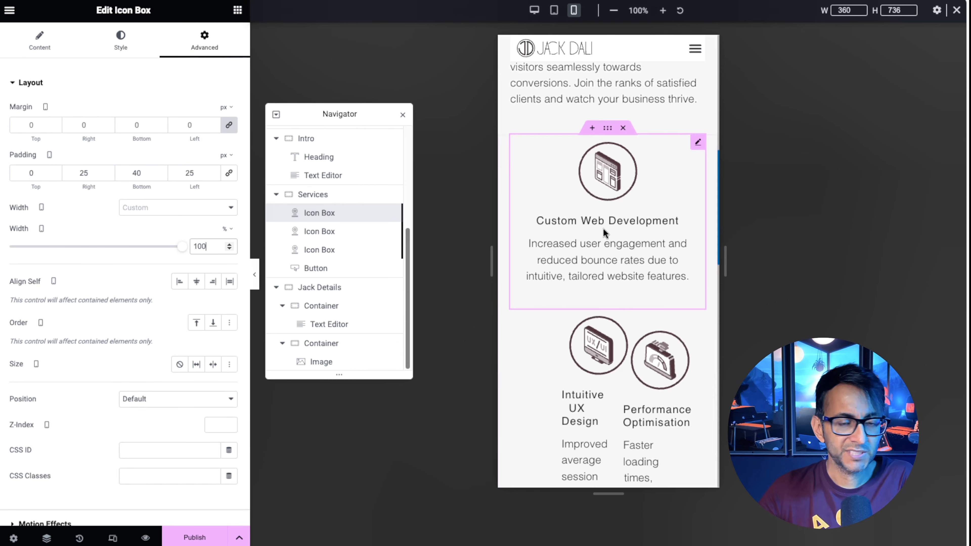
Copy the first icon box's style onto the second and third icon boxes in the Services section.
right_click(359, 212)
click(387, 267)
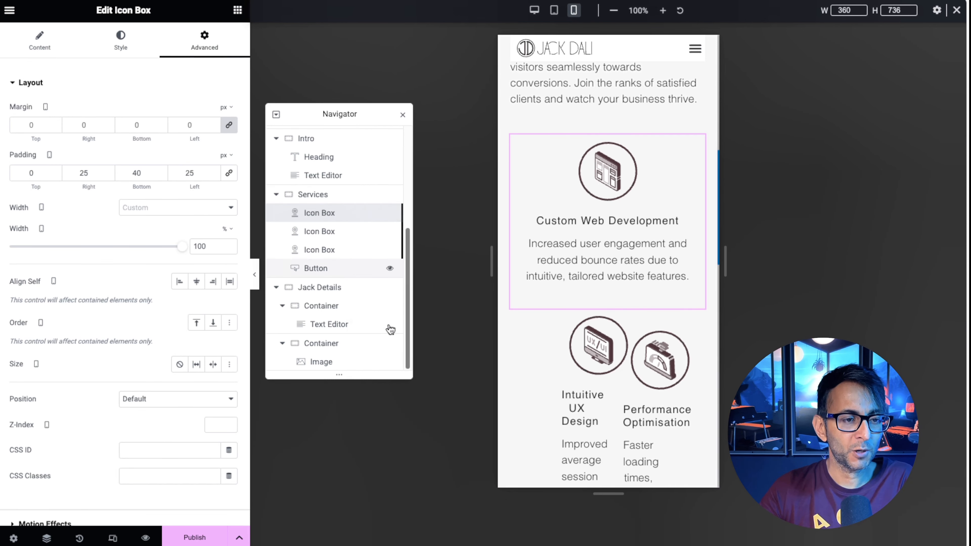
right_click(352, 216)
click(384, 273)
right_click(327, 234)
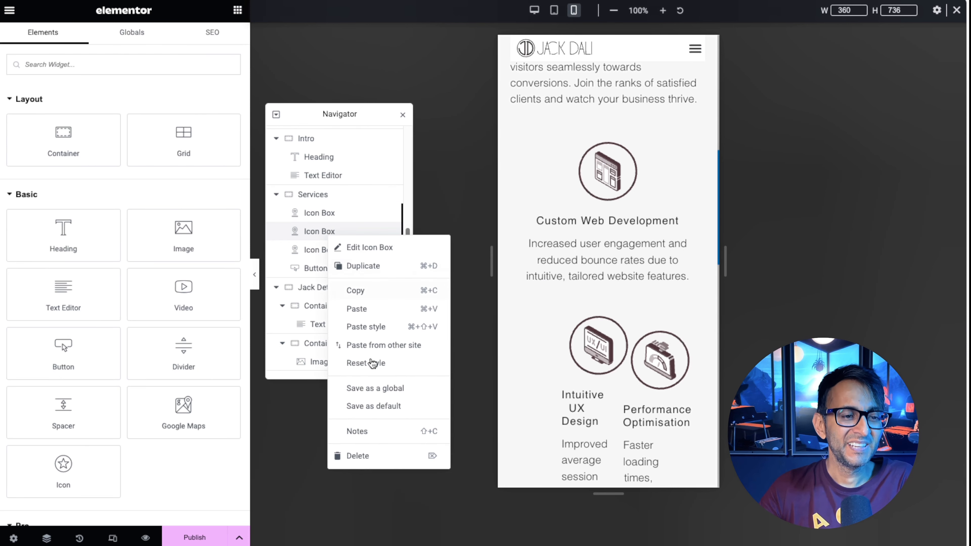
click(367, 326)
right_click(331, 251)
click(370, 343)
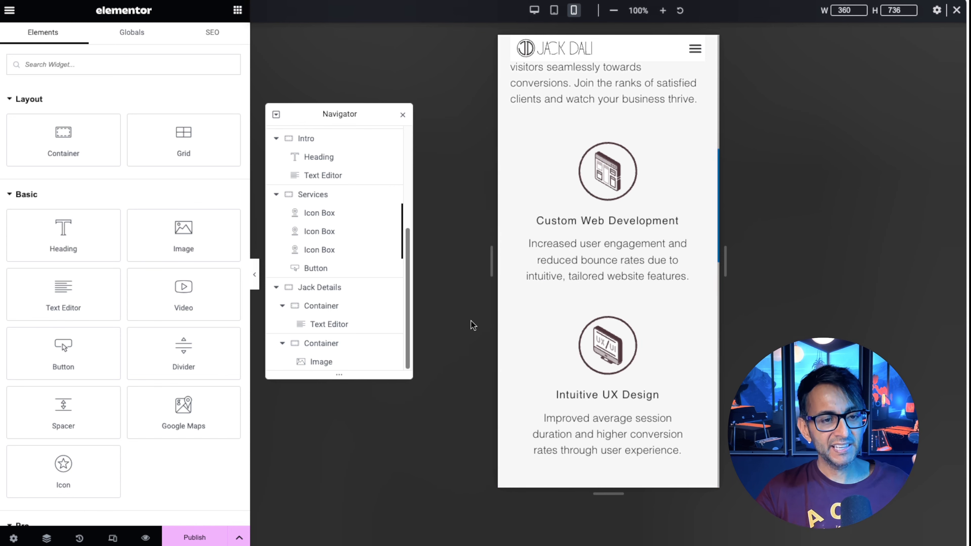
Set the mobile padding of the white text column container in Jack Details to 20 px on all sides.
scroll(704, 379, up, 1)
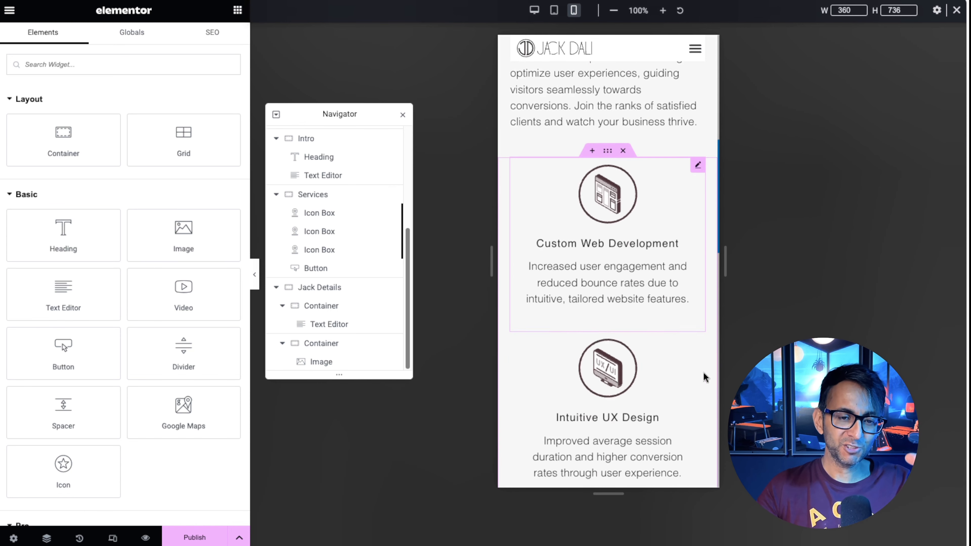
scroll(711, 405, down, 10)
scroll(720, 439, down, 3)
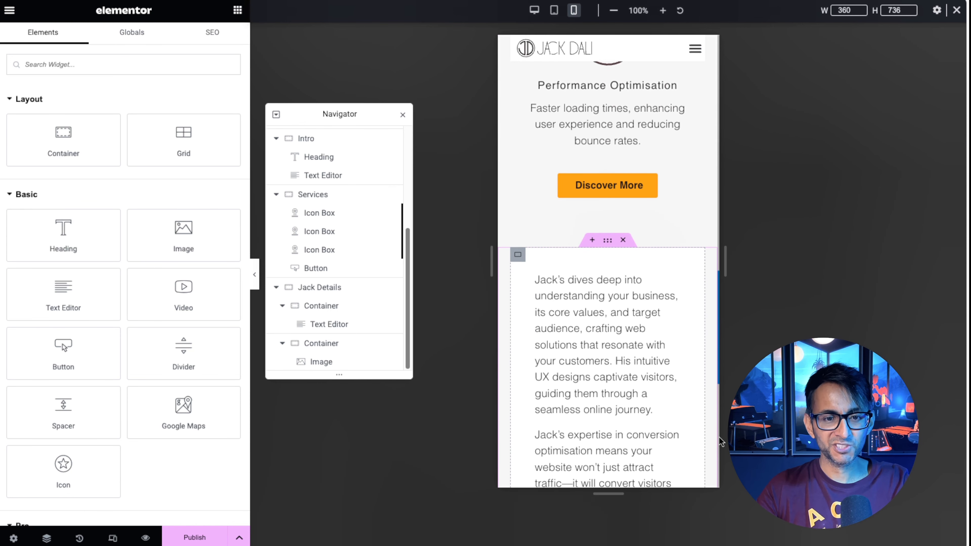
scroll(720, 442, down, 2)
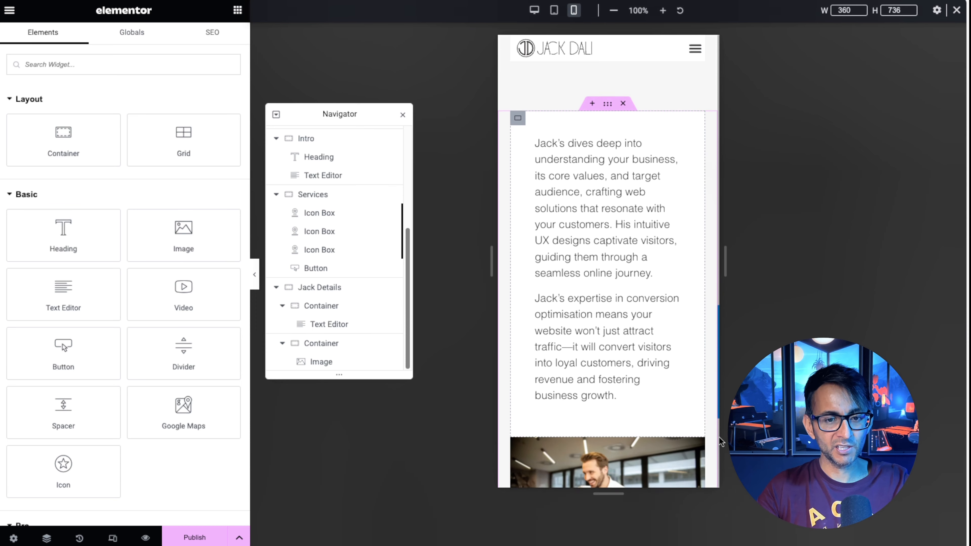
click(517, 105)
click(209, 43)
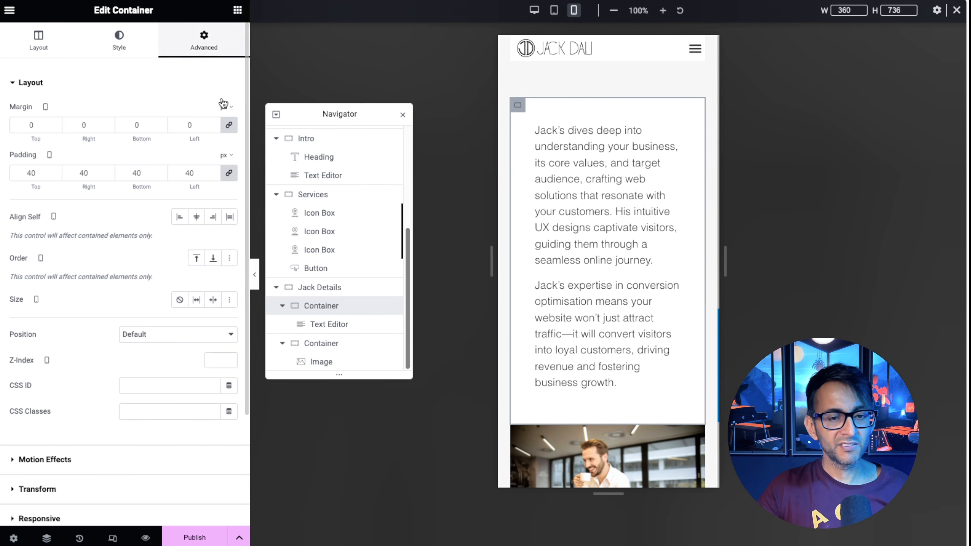
click(229, 173)
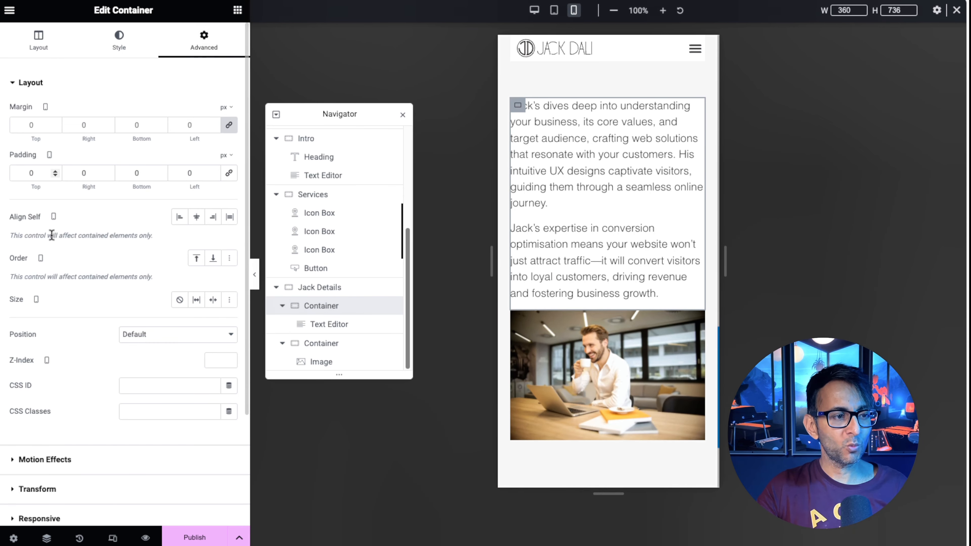
text(20)
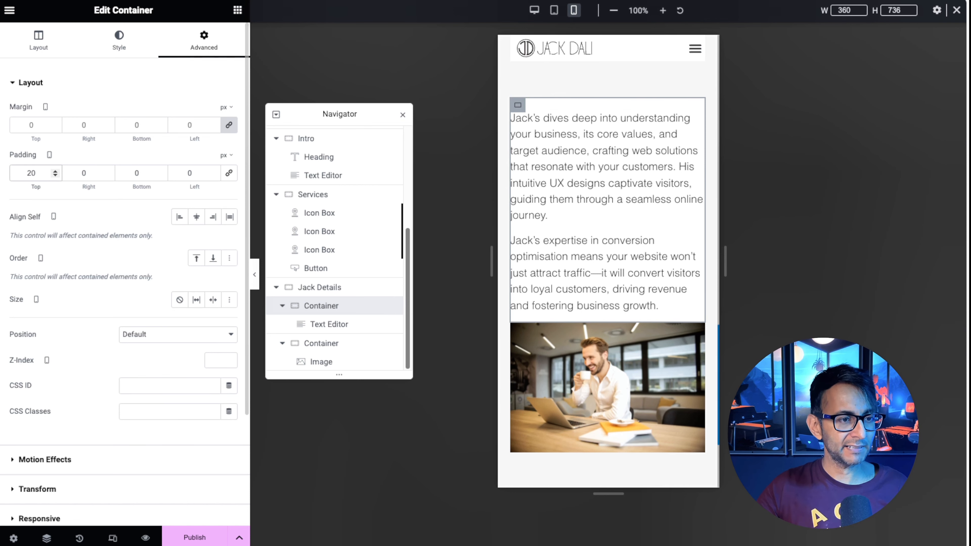
click(229, 173)
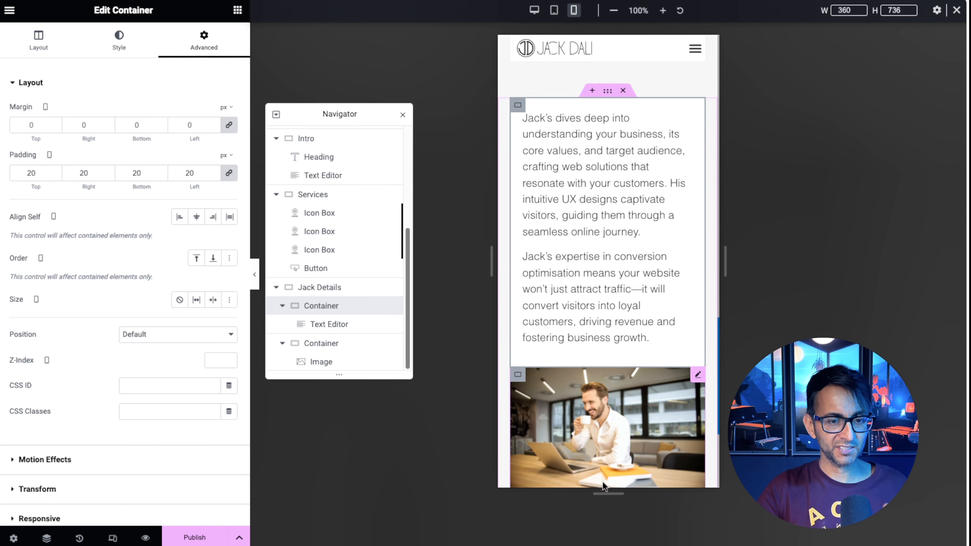
Give the photo's column container in Jack Details a mobile top margin of 30 px.
scroll(728, 458, down, 5)
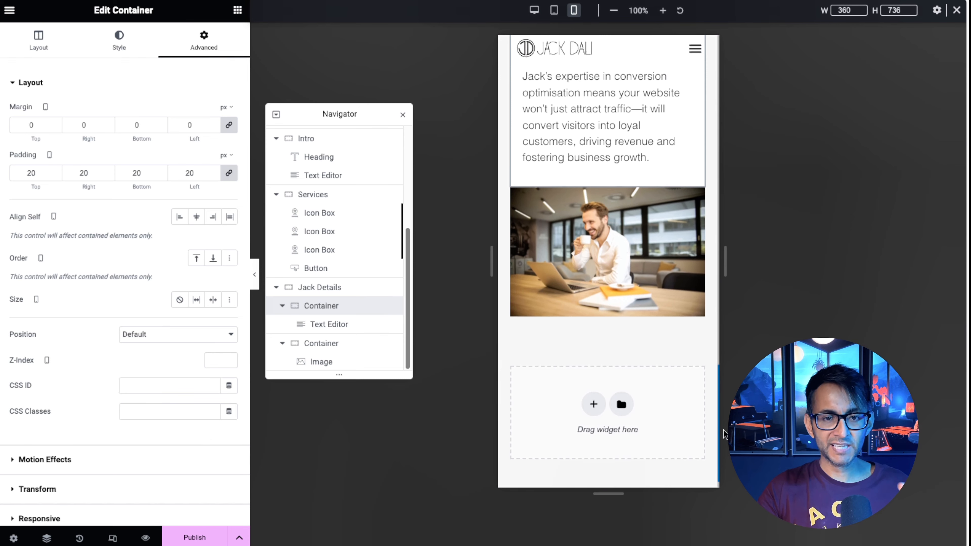
click(518, 218)
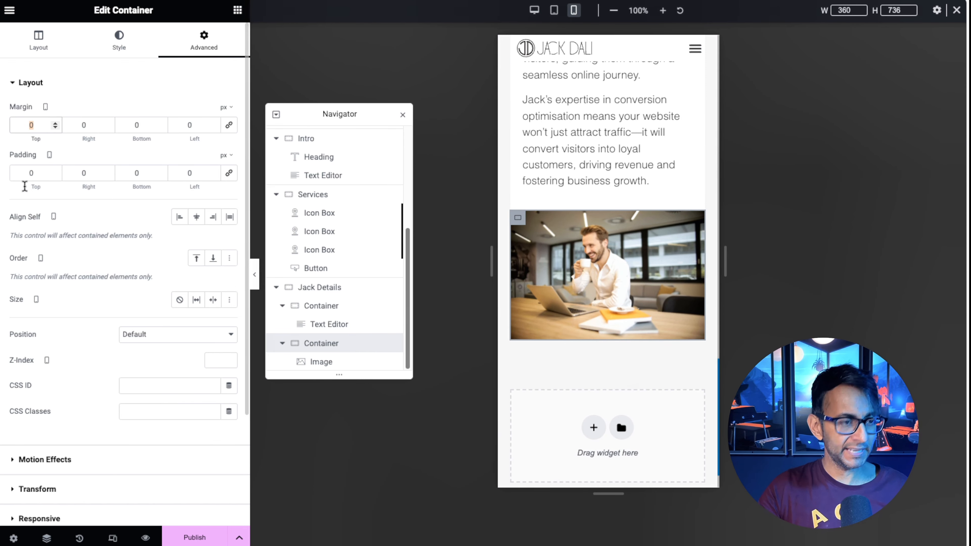
text(30)
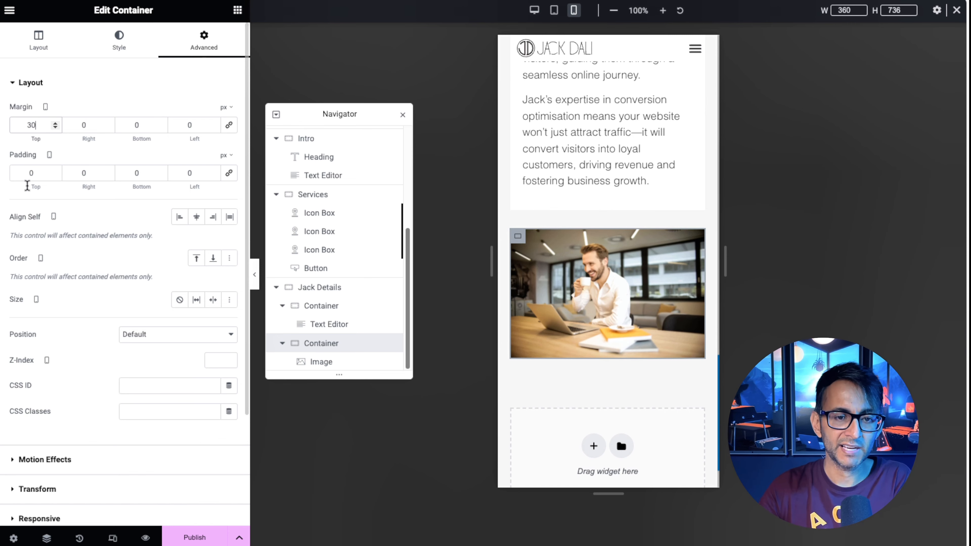
scroll(345, 251, up, 4)
scroll(699, 318, up, 3)
scroll(698, 319, down, 5)
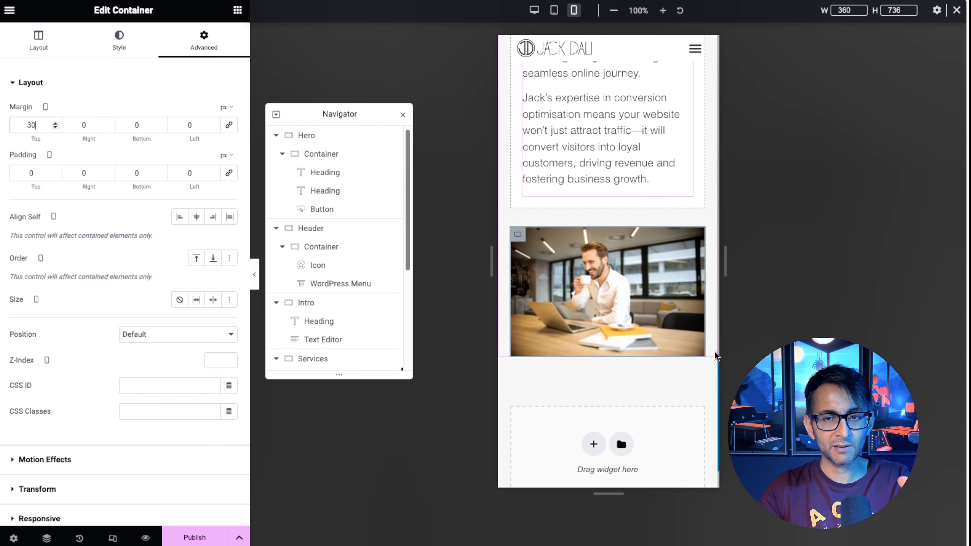
Return to the desktop view and add a Heading widget above the paragraphs in the Jack Details text column.
click(534, 10)
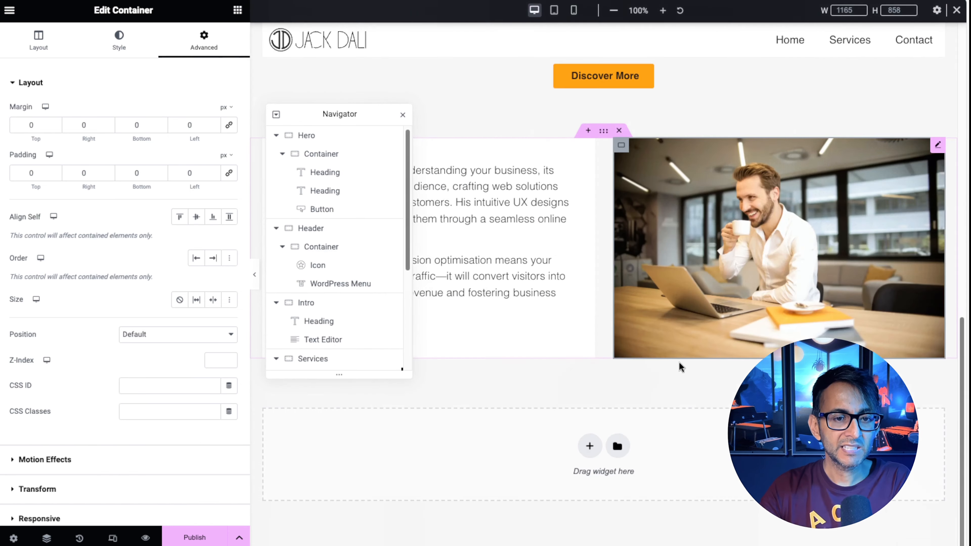
drag(384, 115, 903, 165)
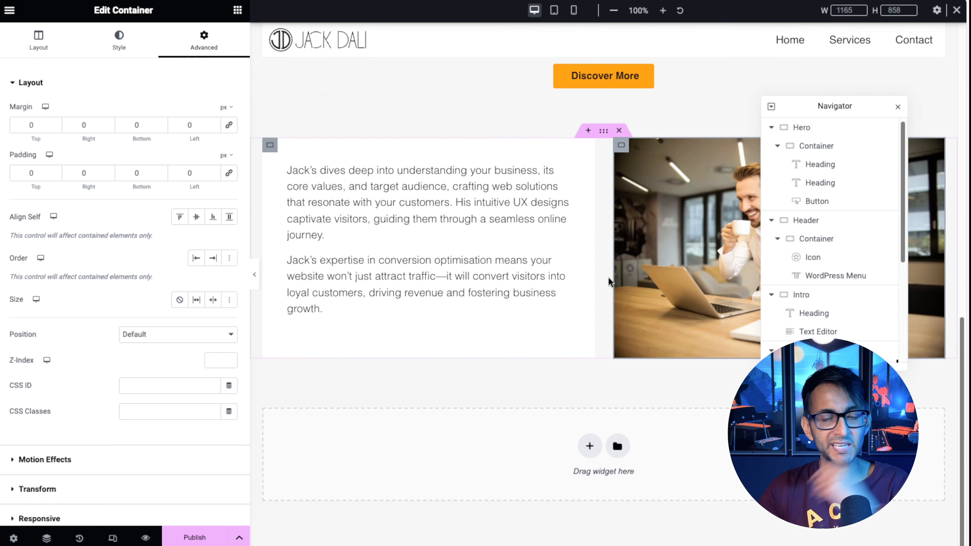
click(270, 145)
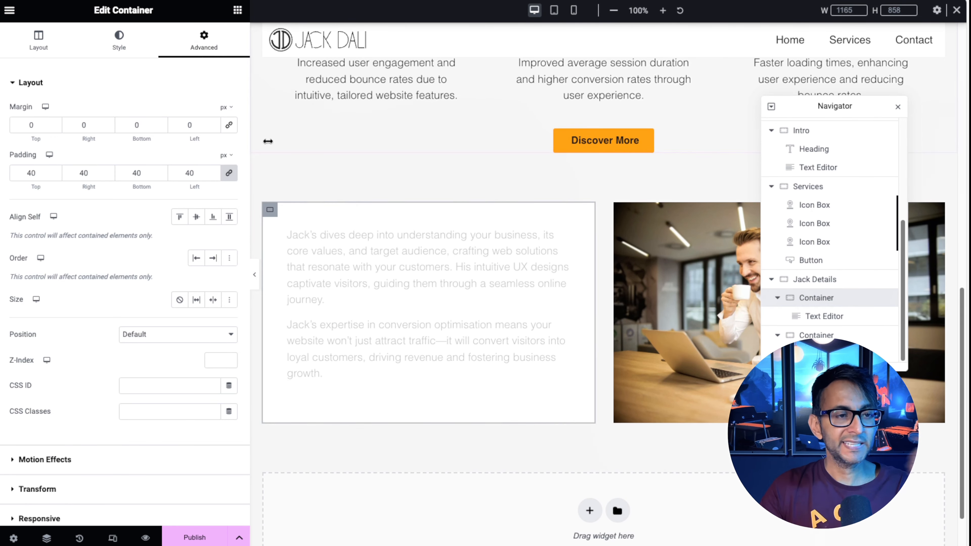
click(237, 10)
click(98, 247)
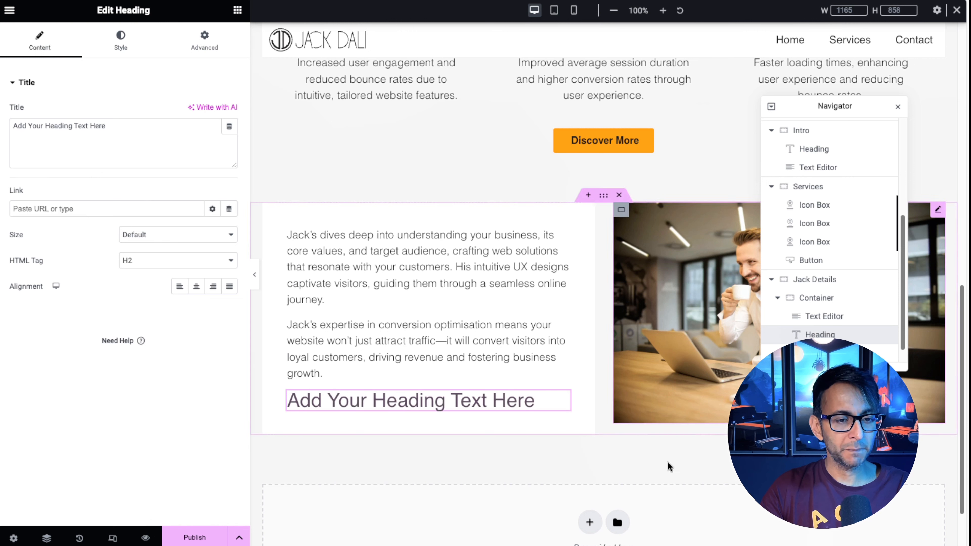
drag(820, 313, 884, 317)
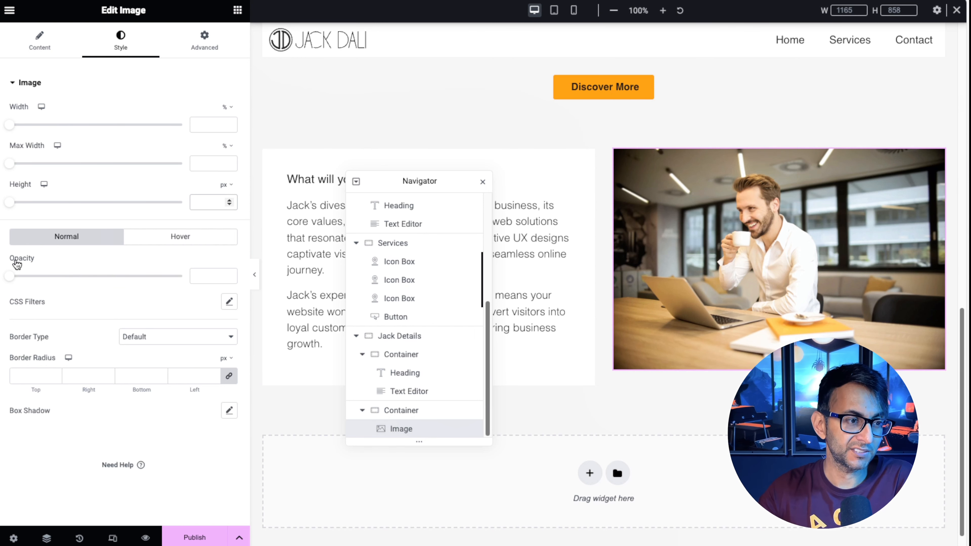
Set the Jack Details image's height to 384 px and its object fit to Cover.
drag(17, 264, 156, 267)
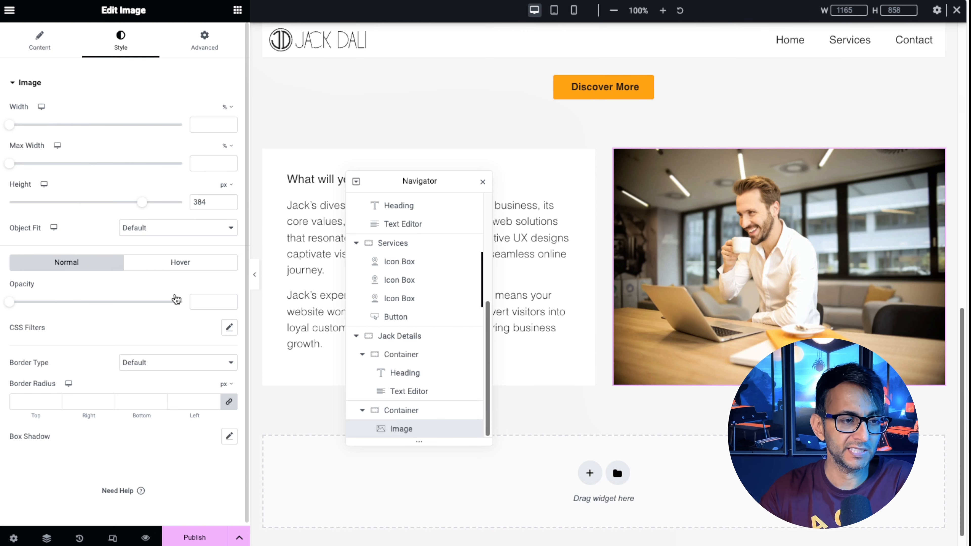
click(165, 229)
click(160, 254)
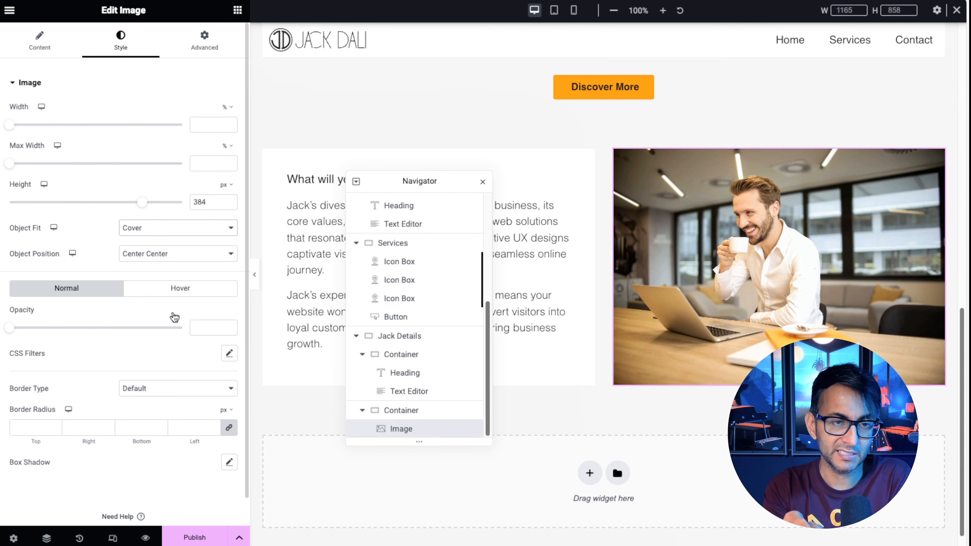
Delete the Image widget and give its column container a classic background with the photo of the man drinking coffee at a laptop.
key(Delete)
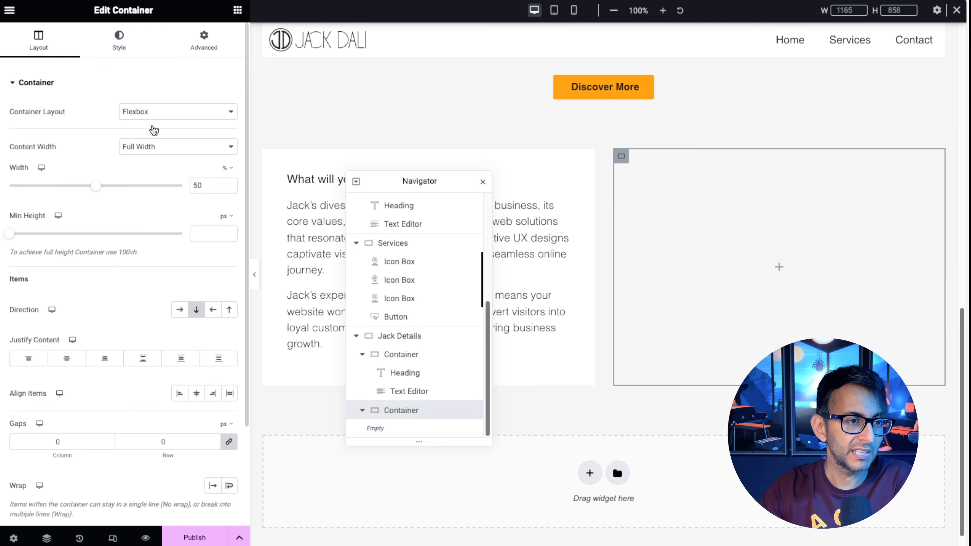
click(119, 41)
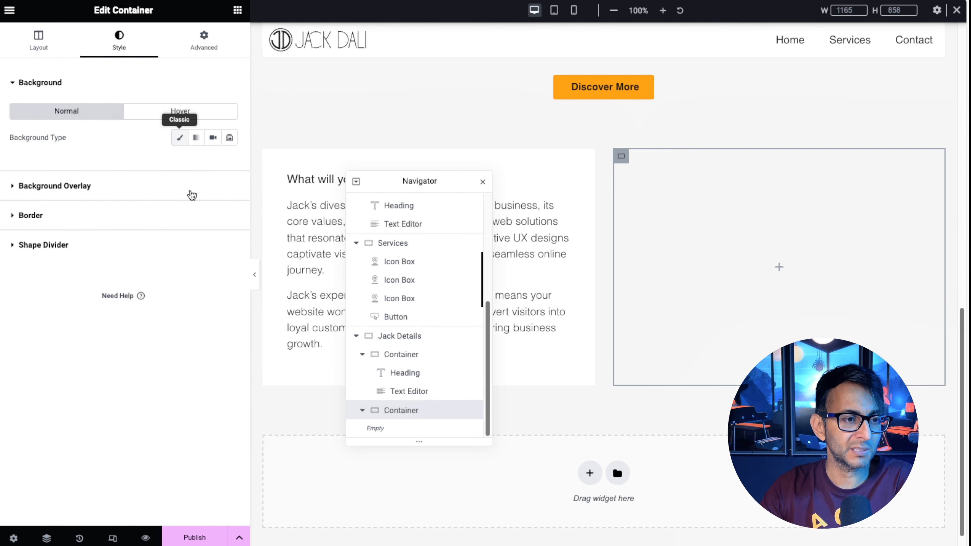
click(180, 137)
click(117, 282)
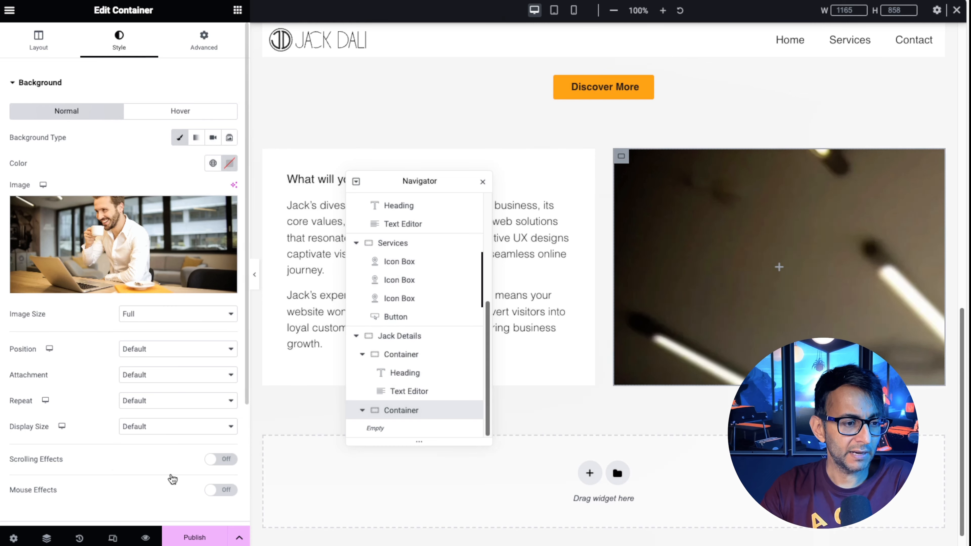
Set the container's background image to No-repeat with a display size of Cover.
key(space)
key(Down)
key(Return)
key(Tab)
key(space)
key(Down)
key(Down)
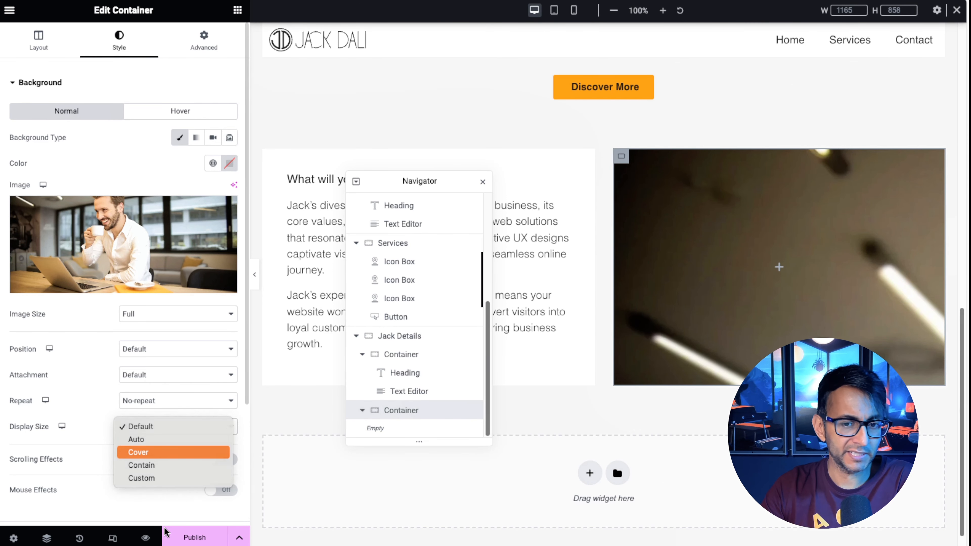
key(Return)
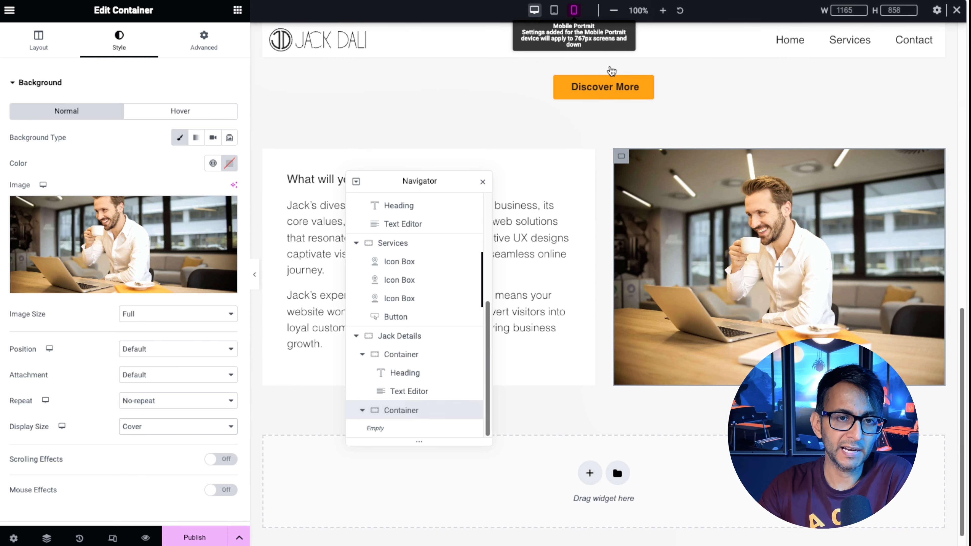
In the mobile portrait view, set the photo container's minimum height to 204 px.
click(573, 10)
scroll(713, 439, down, 10)
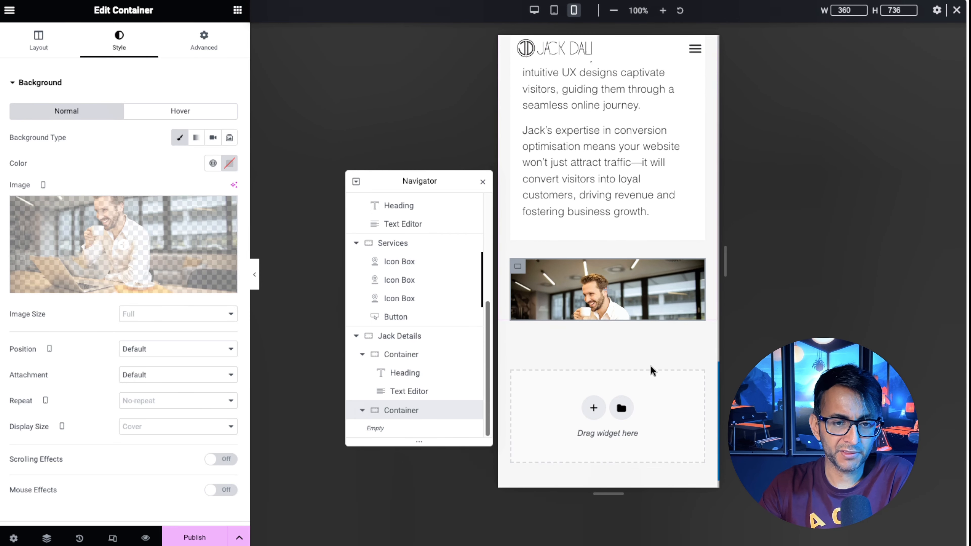
click(547, 335)
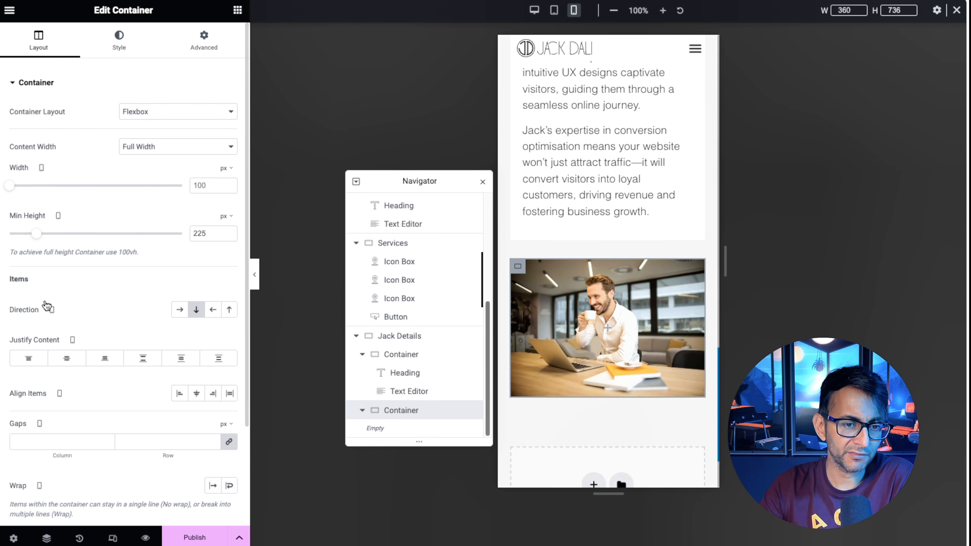
drag(42, 302, 41, 301)
click(230, 236)
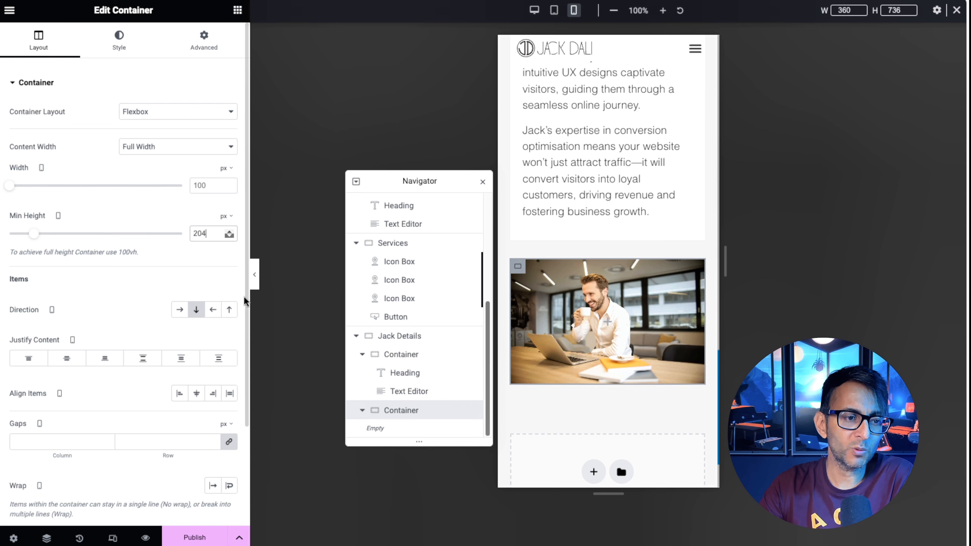
Reduce the photo container's minimum height on mobile to 200 px.
click(230, 236)
click(229, 236)
click(230, 236)
key(Down)
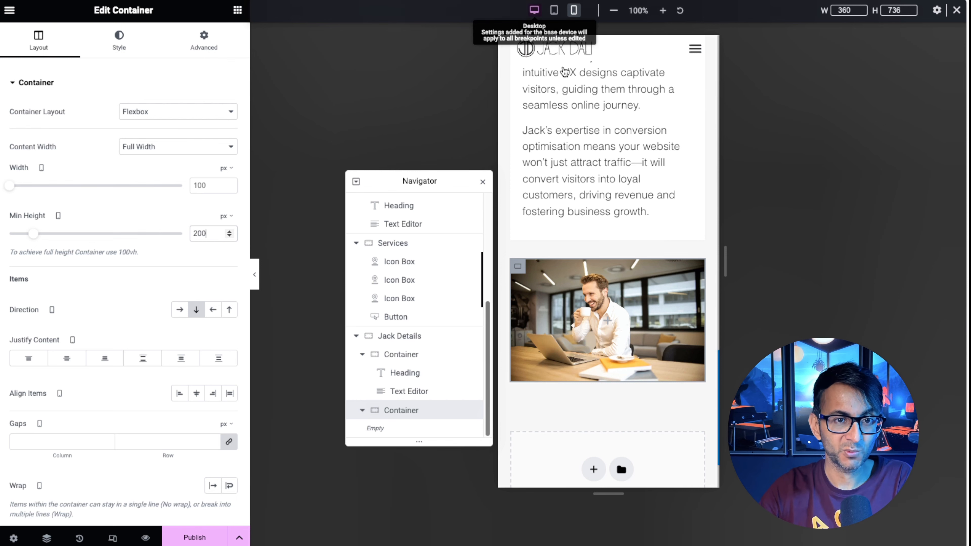
Return to the desktop view and duplicate the Jack Details section.
click(535, 10)
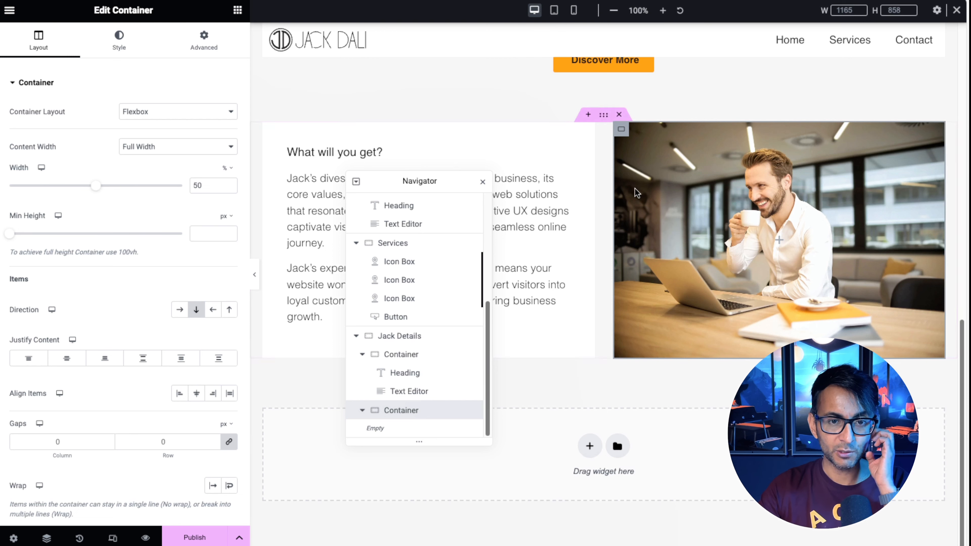
right_click(639, 178)
click(640, 148)
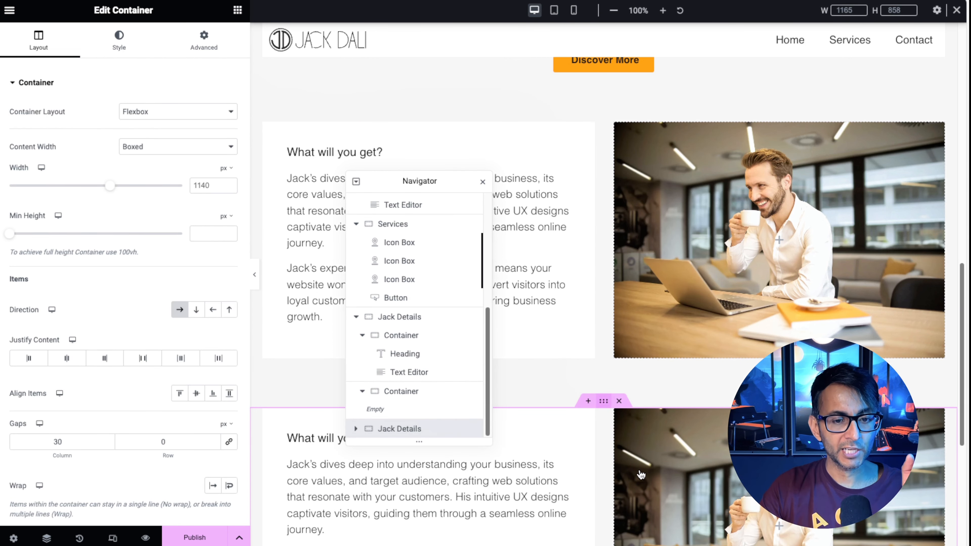
scroll(641, 476, down, 2)
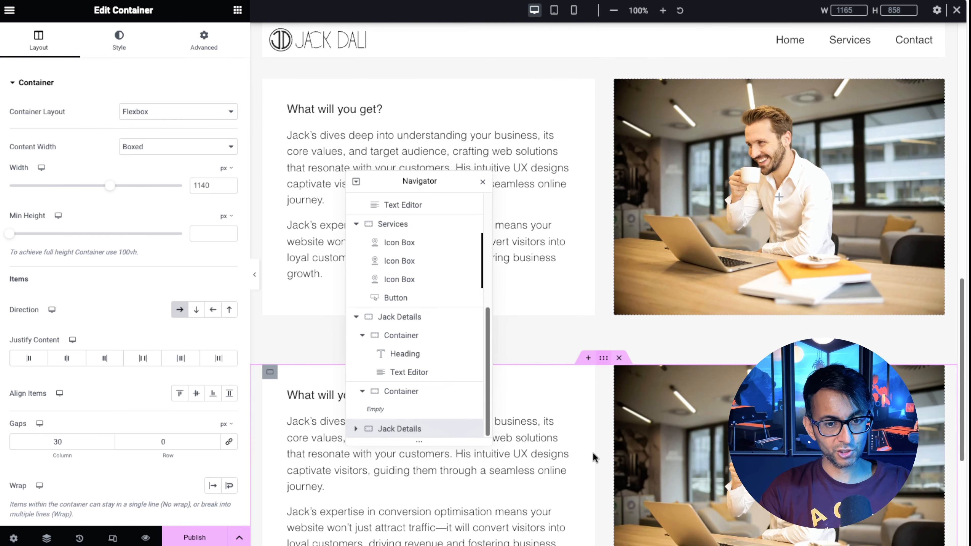
Set the duplicated section's top margin to 30 px.
click(204, 38)
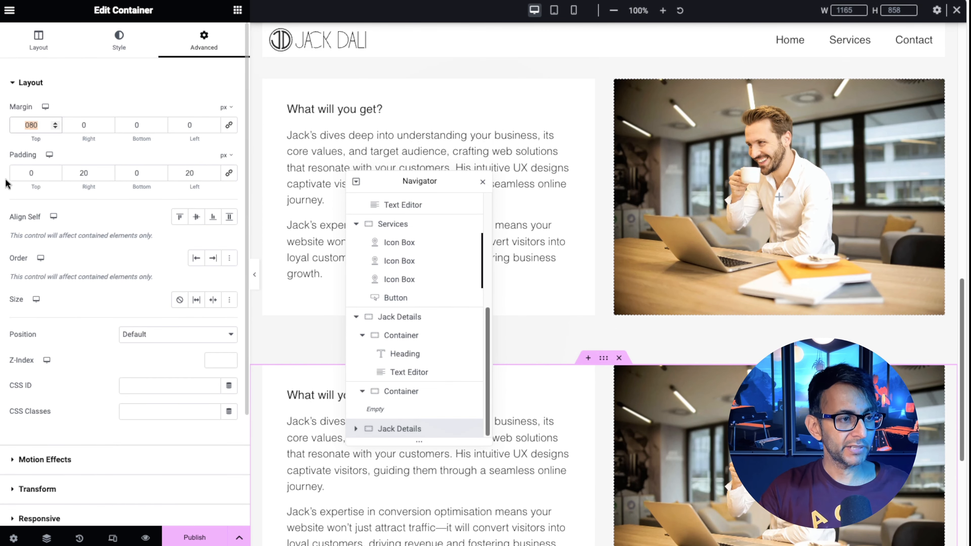
text(30)
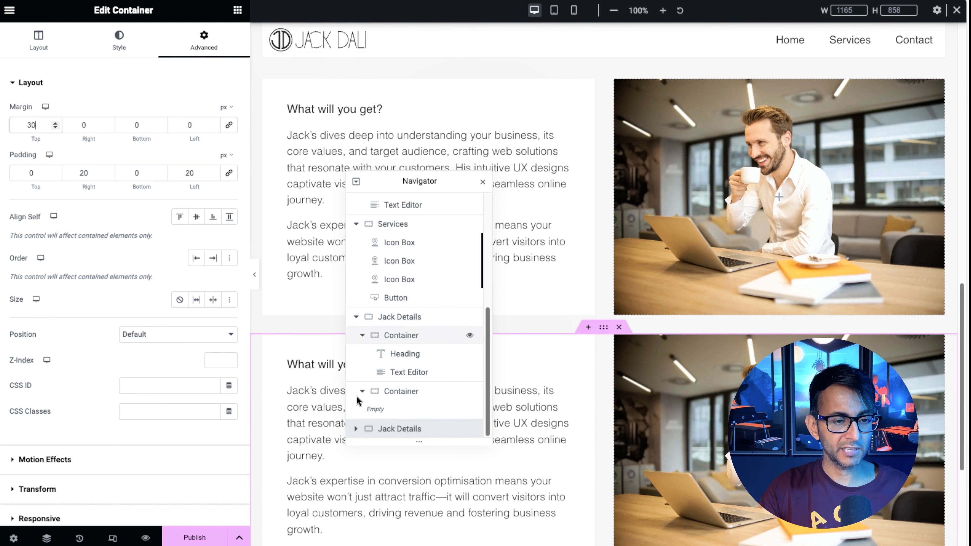
Rename the duplicated section as About Jack and set its direction to Row - reversed.
drag(491, 238, 565, 165)
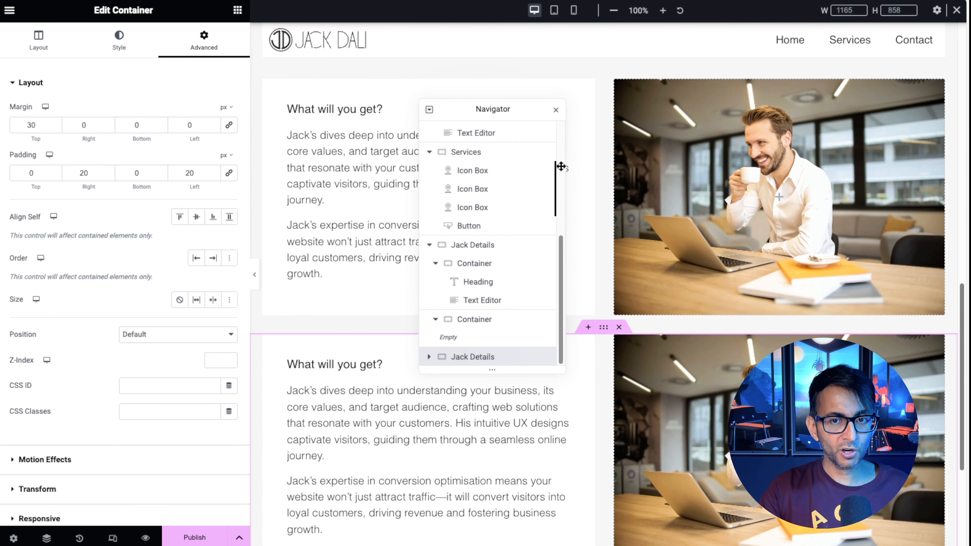
scroll(478, 396, down, 3)
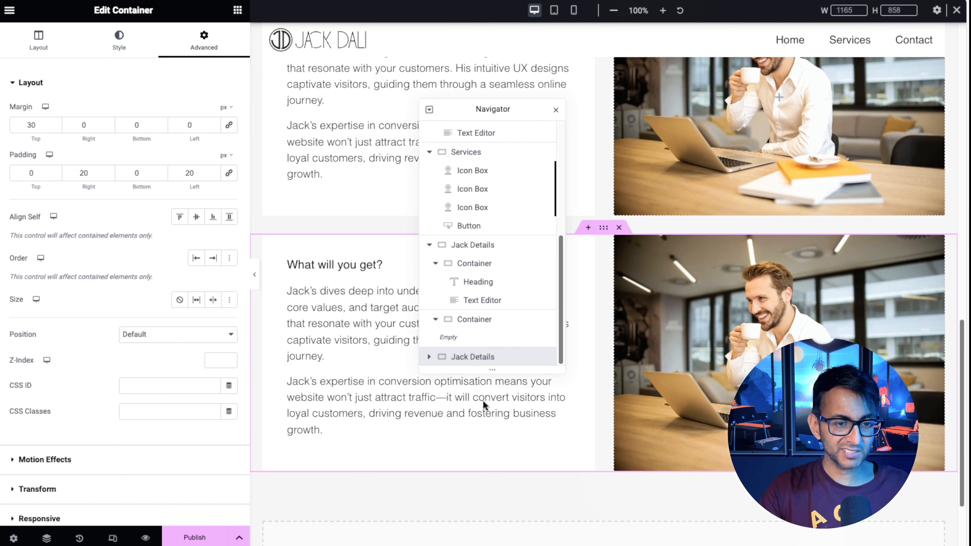
click(499, 430)
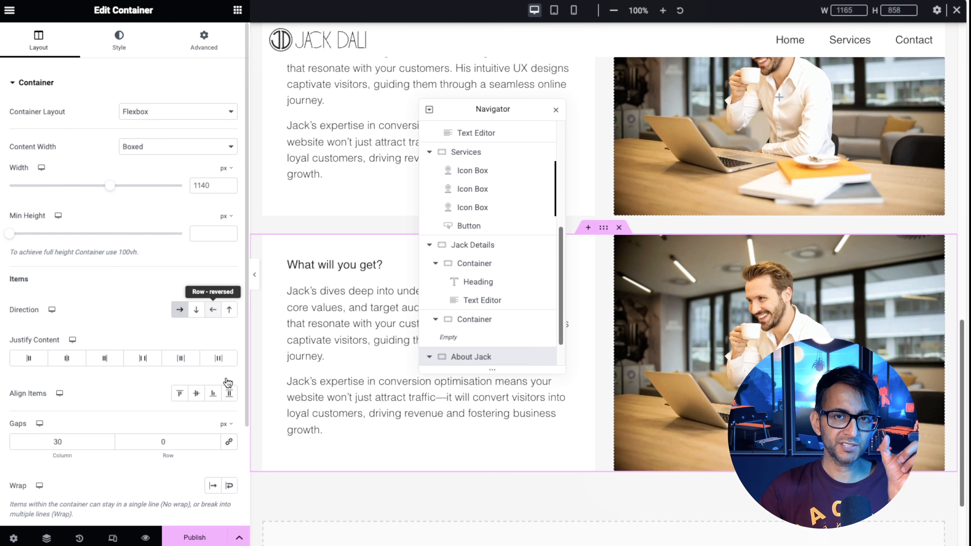
click(213, 309)
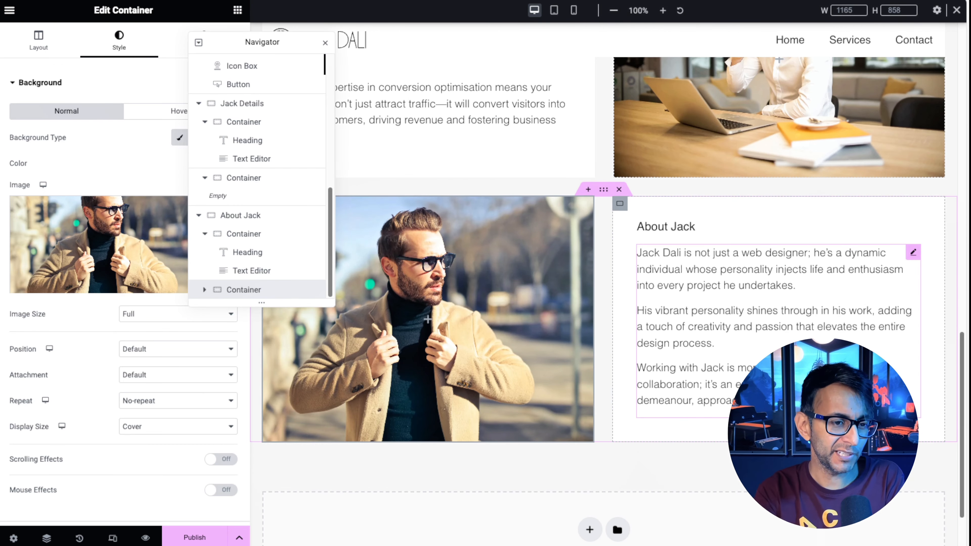
Copy the hero banner container and paste it as a new section at the end of the page.
scroll(803, 387, up, 6)
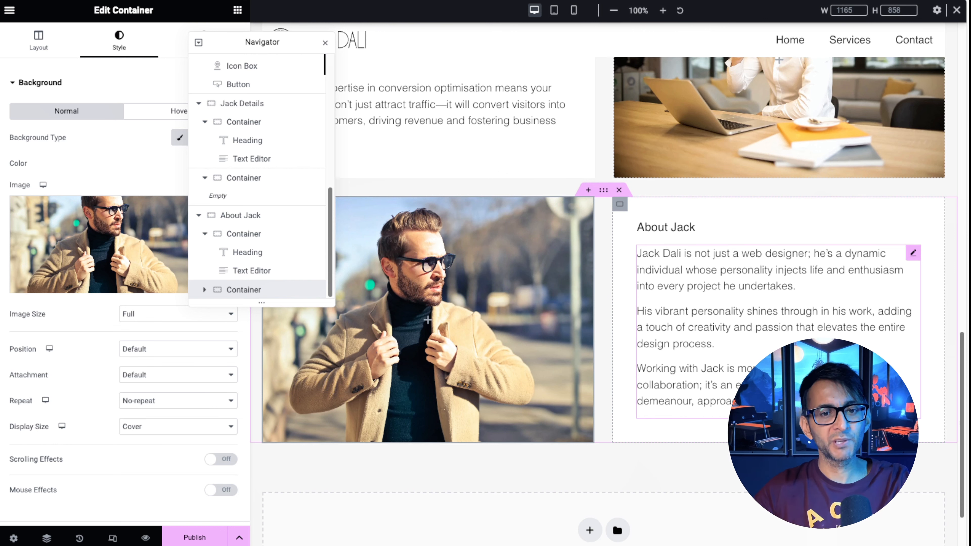
scroll(803, 386, down, 7)
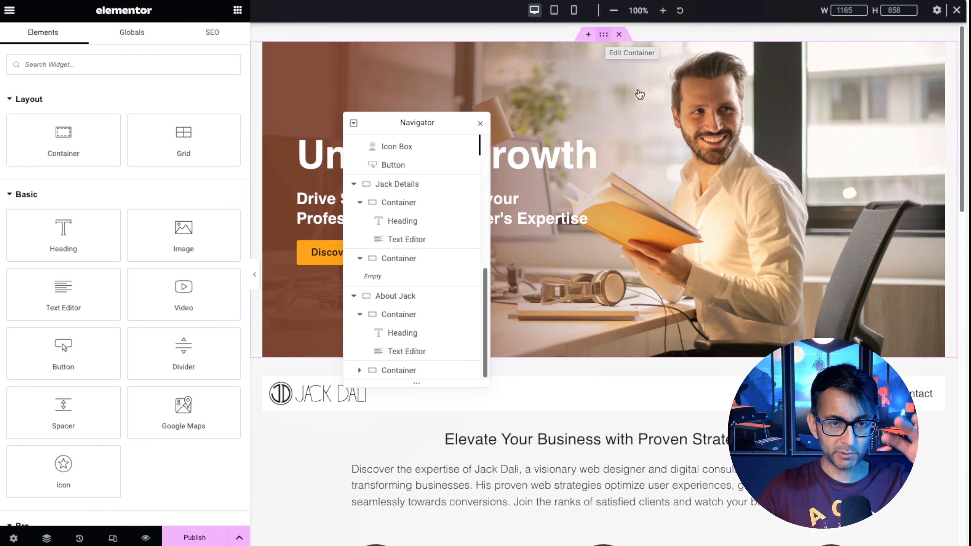
right_click(639, 94)
key(Escape)
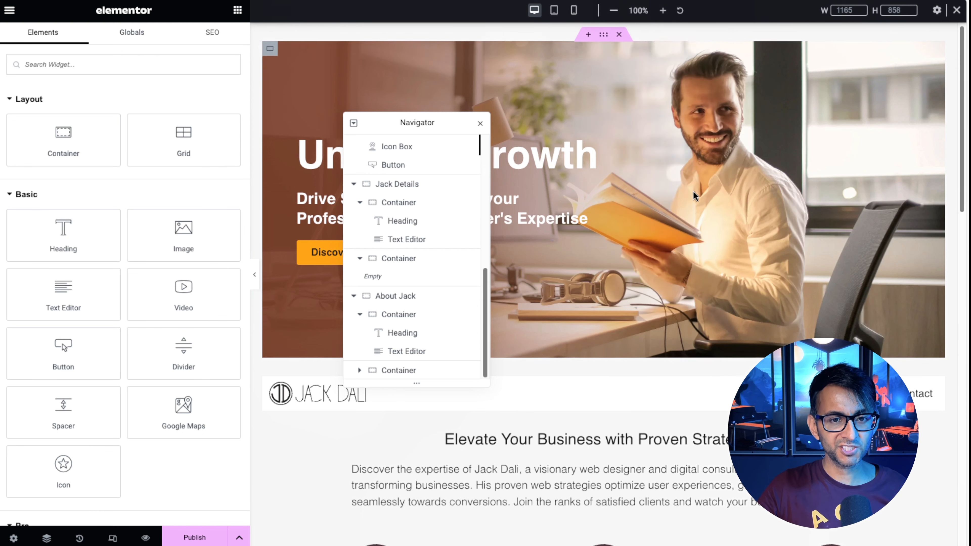
scroll(726, 377, down, 7)
right_click(536, 541)
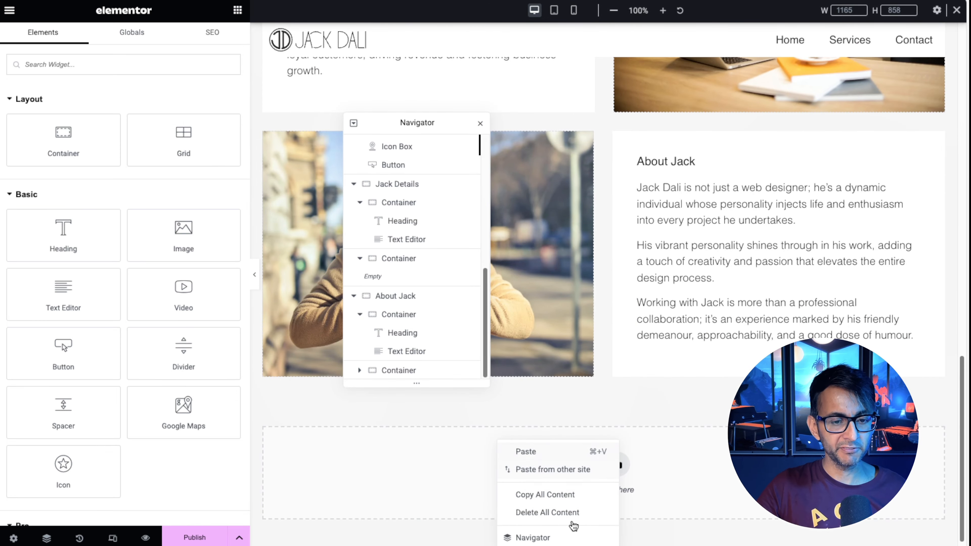
click(525, 452)
scroll(451, 375, down, 5)
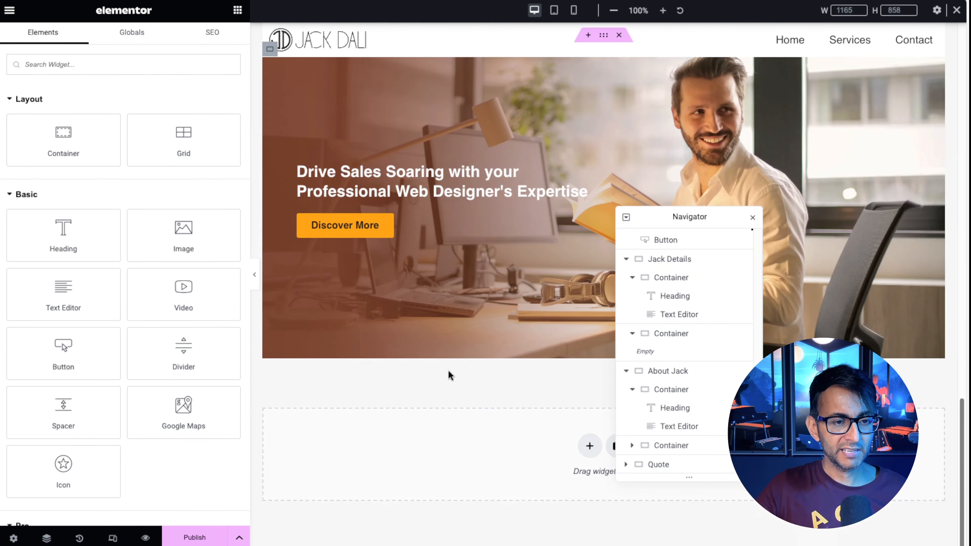
Delete the Discover More button from the pasted banner and set the Quote section's top margin to 80 px.
right_click(368, 232)
click(395, 476)
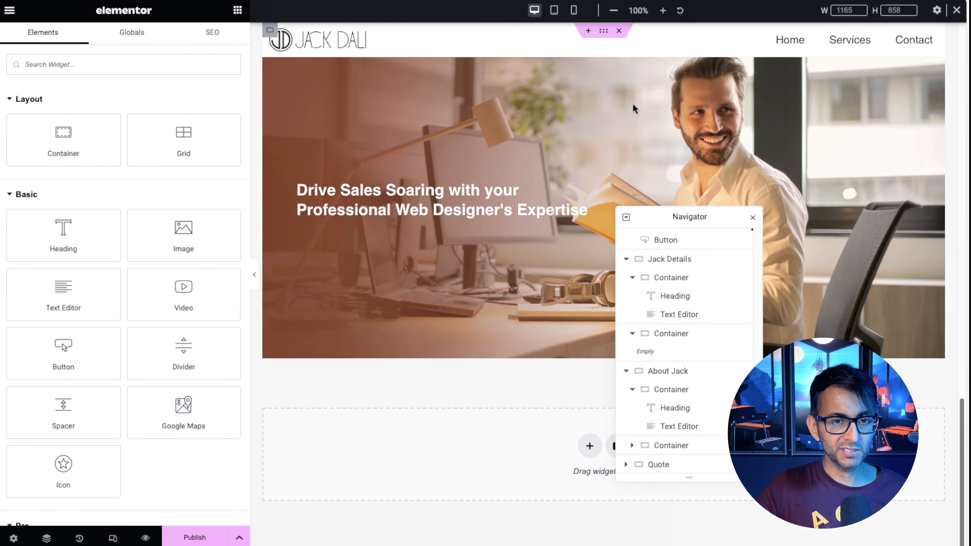
click(635, 108)
key(ctrl+a)
text(80)
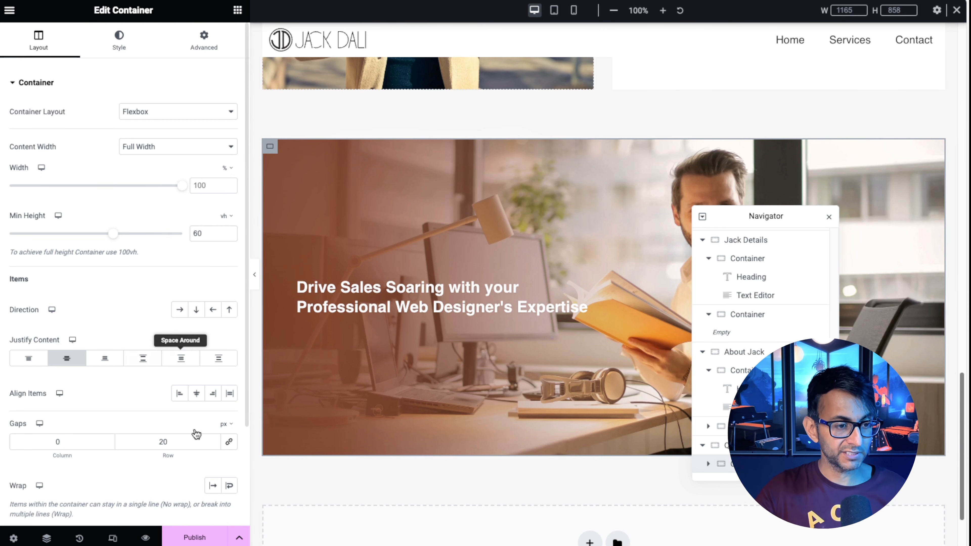
Align the Quote banner's inner container items to the center and set its right and left padding to 0.
click(197, 393)
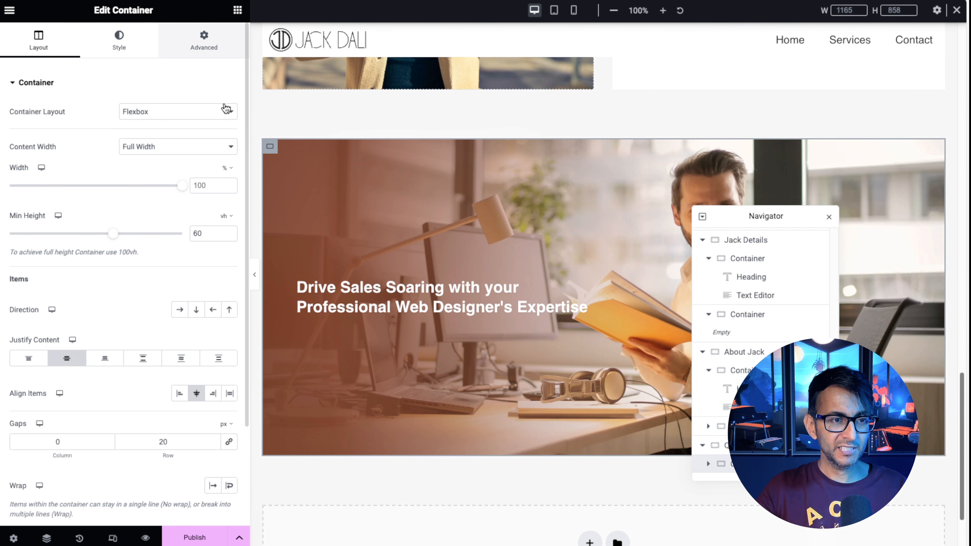
click(203, 39)
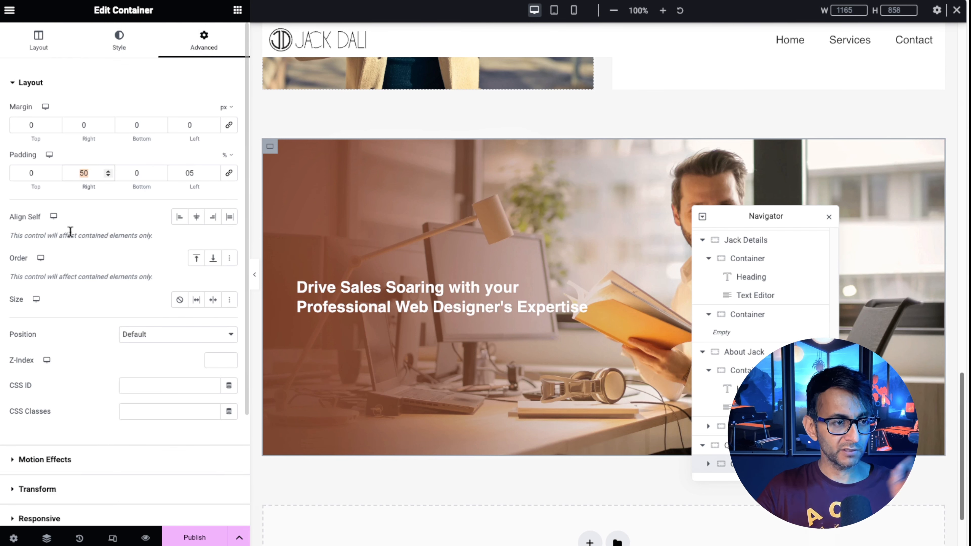
text(0)
drag(209, 173, 187, 172)
text(0)
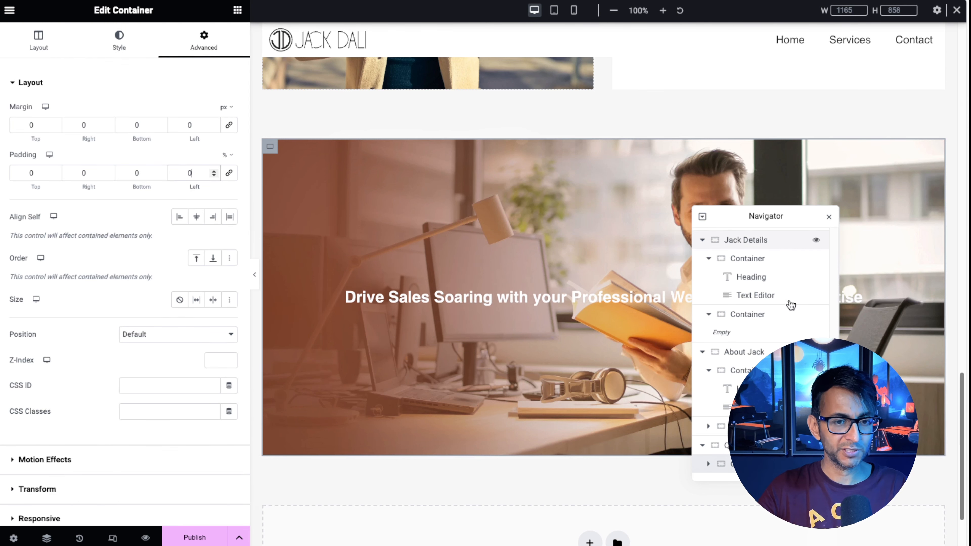
drag(807, 224, 648, 282)
drag(649, 348, 691, 210)
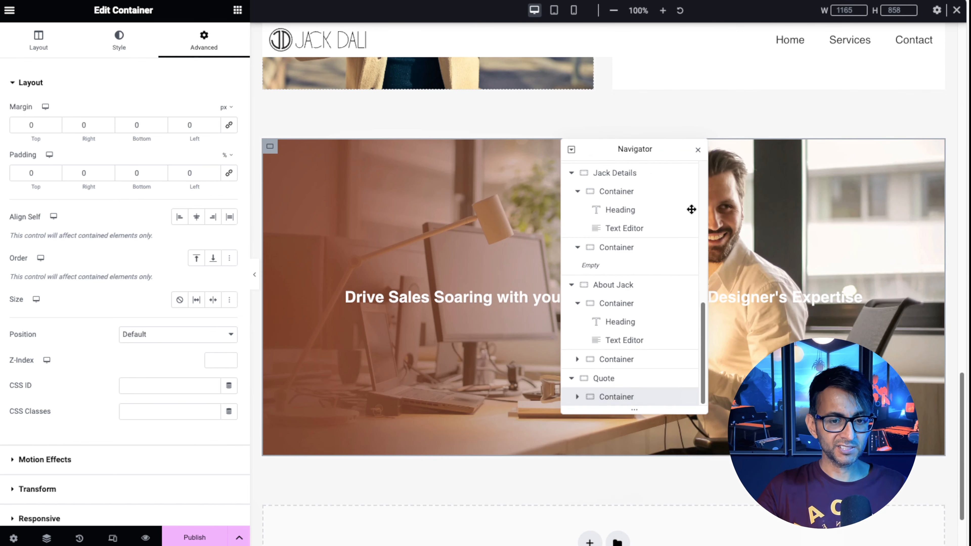
Switch the banner container to a narrower Boxed content width and replace its heading with the centered "prosperous digital future" quote.
click(39, 40)
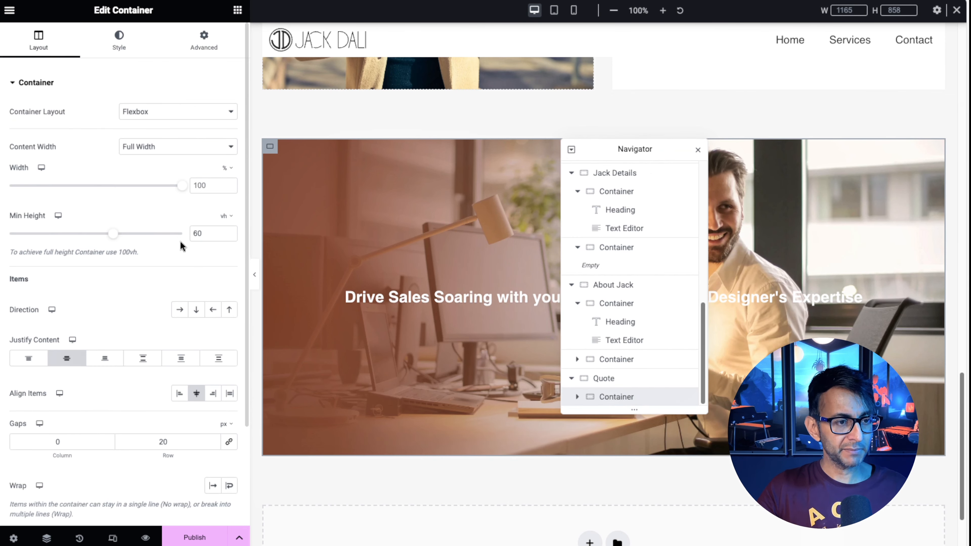
click(178, 146)
click(174, 132)
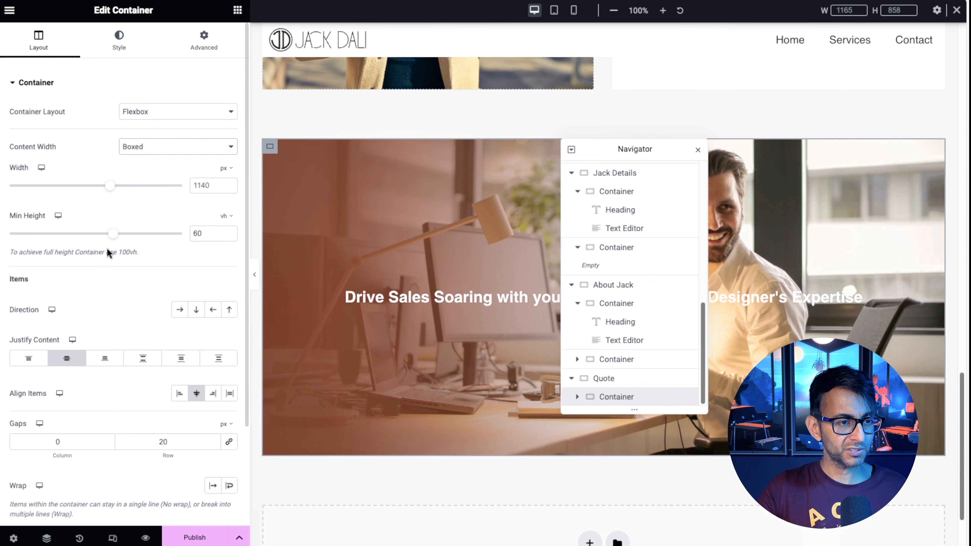
drag(110, 186, 9, 185)
drag(655, 215, 340, 250)
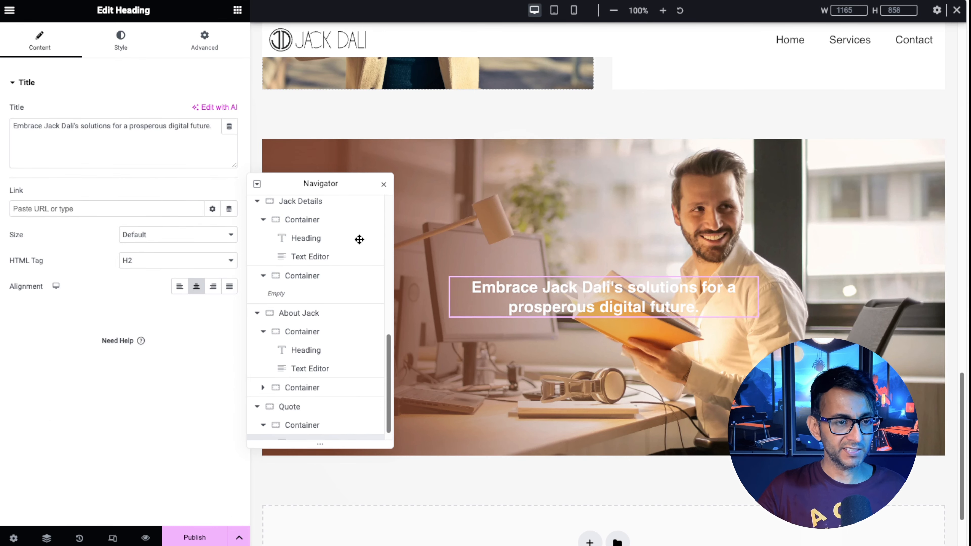
Replace the Quote container's background image with the photo of the seated man reading in front of the windows.
drag(358, 238, 597, 287)
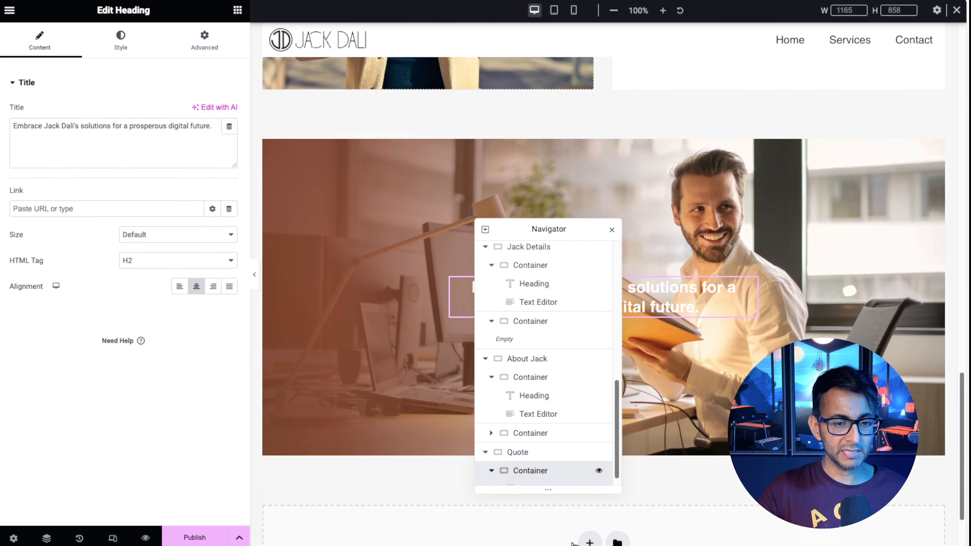
click(588, 470)
click(119, 41)
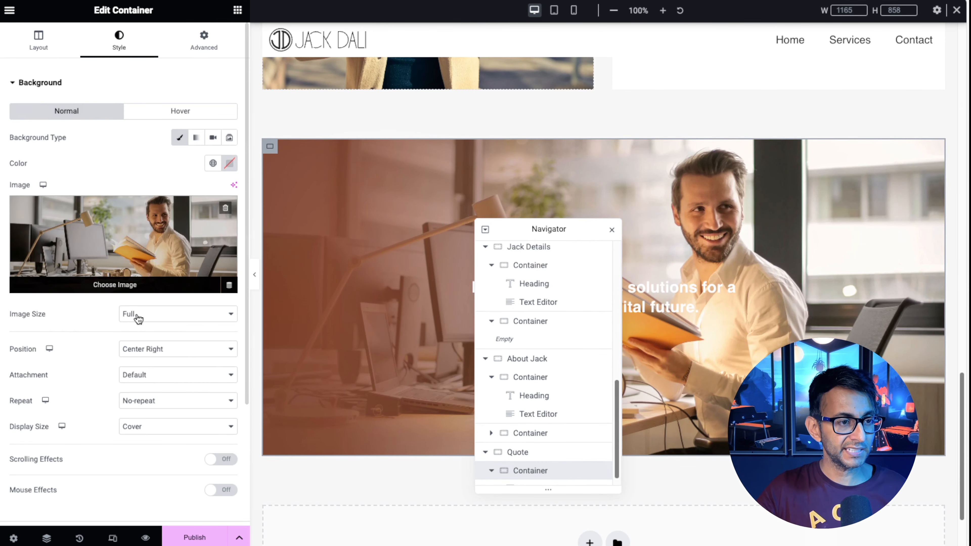
click(151, 281)
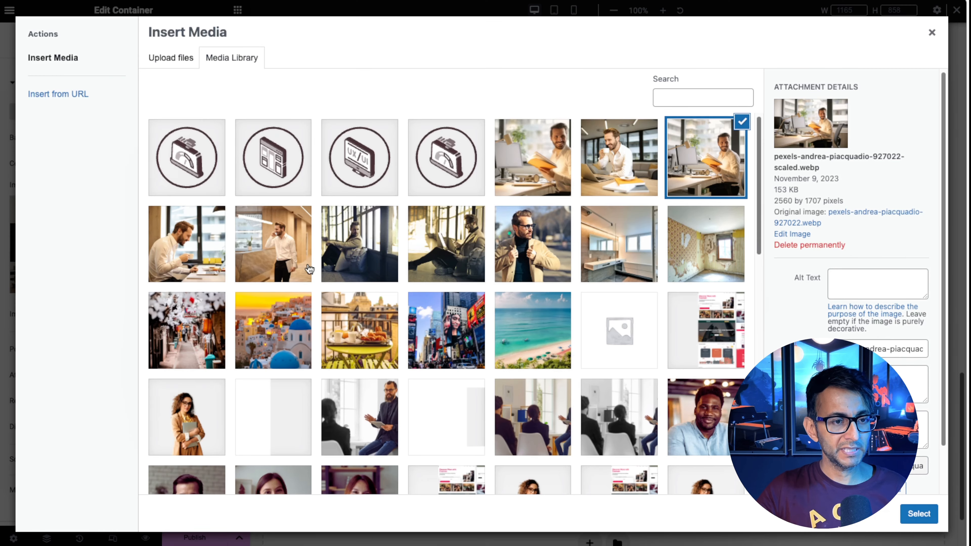
click(301, 230)
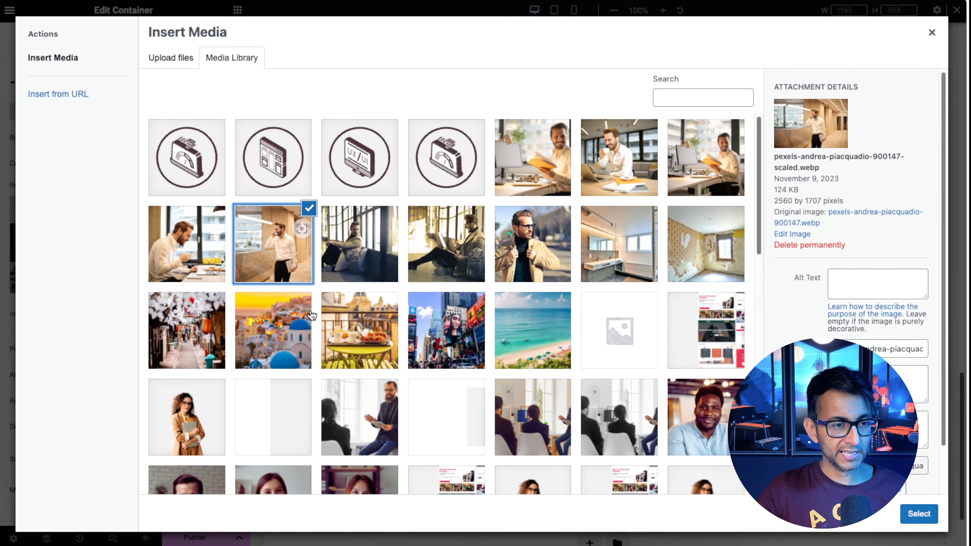
click(382, 245)
click(455, 248)
click(919, 514)
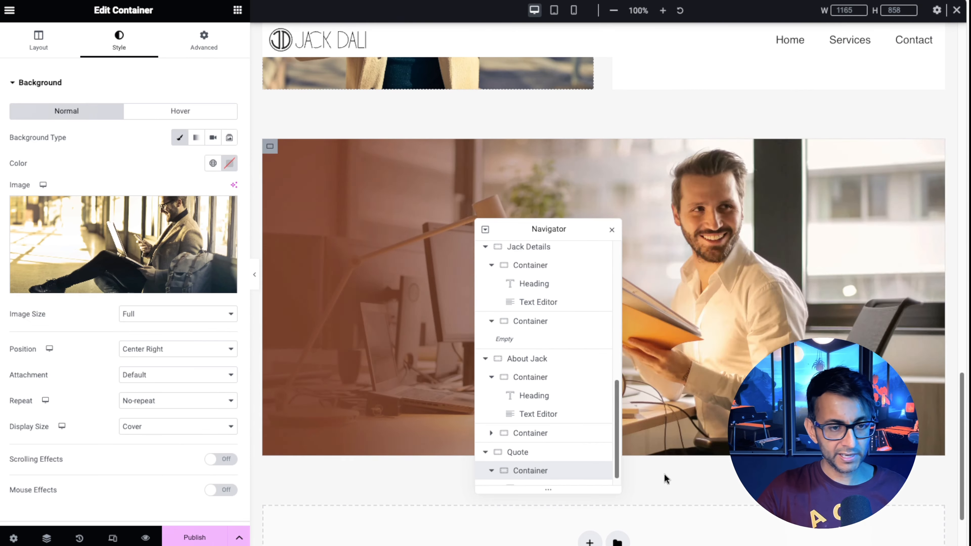
Set the Quote container's background image position to Top Center.
click(176, 346)
key(Down)
key(Down)
key(Return)
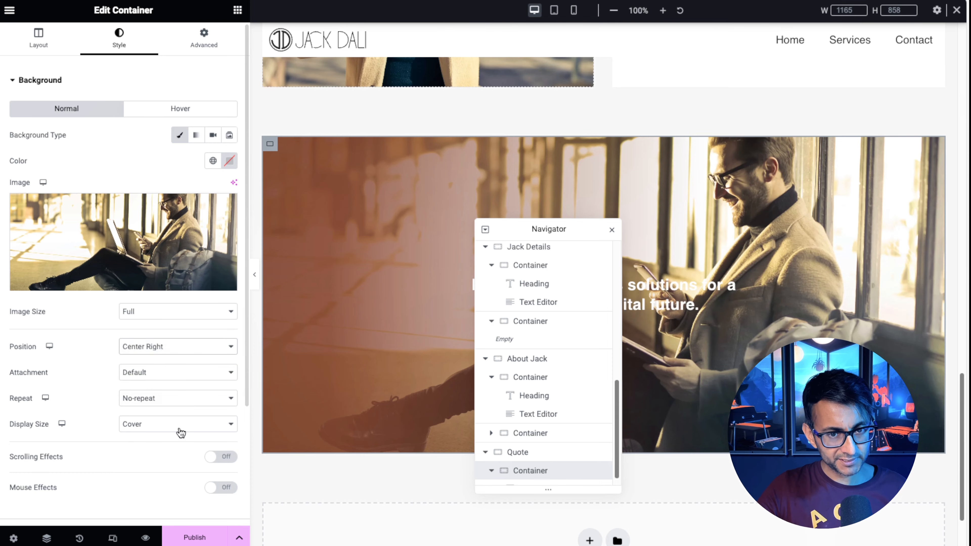
Change the Quote container's background overlay to a classic solid color with 0.65 opacity and the Multiply blend mode.
scroll(193, 486, down, 3)
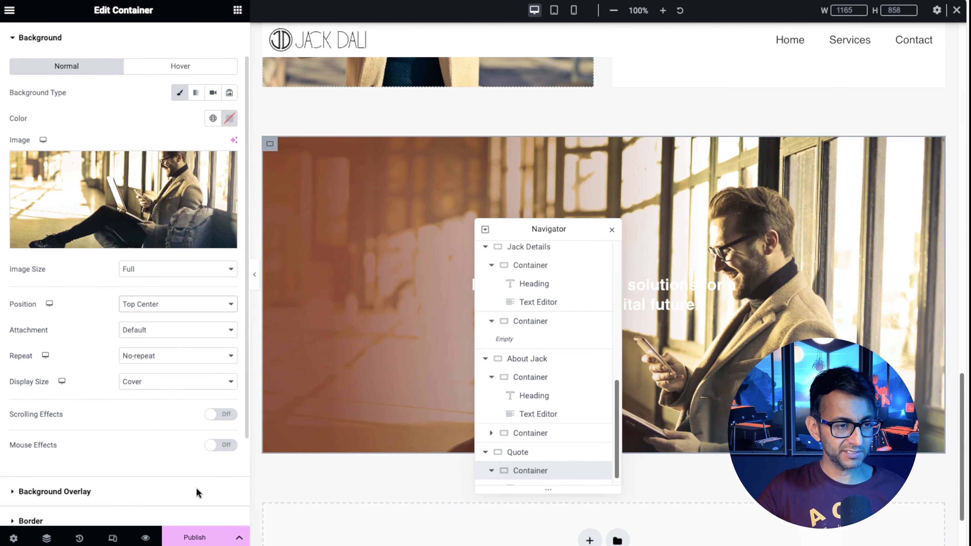
click(161, 476)
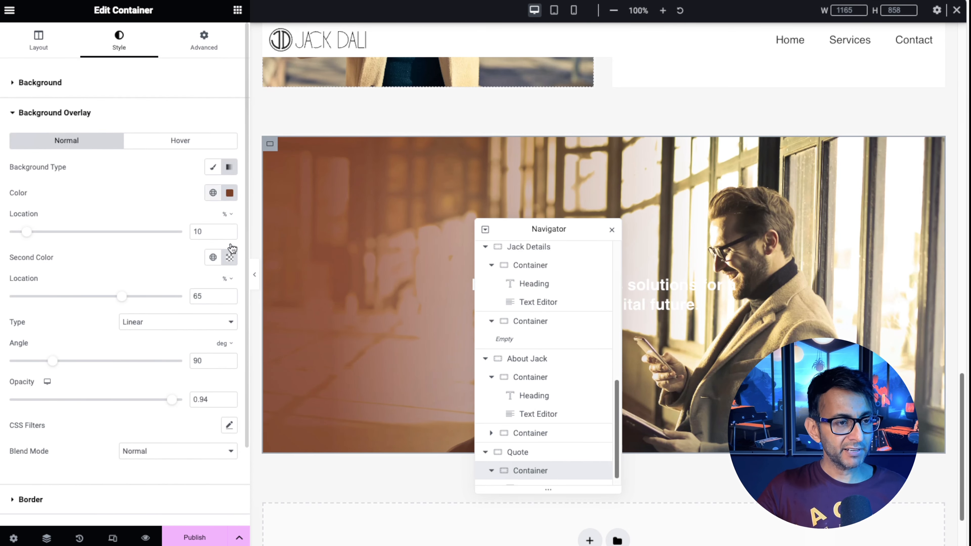
click(213, 168)
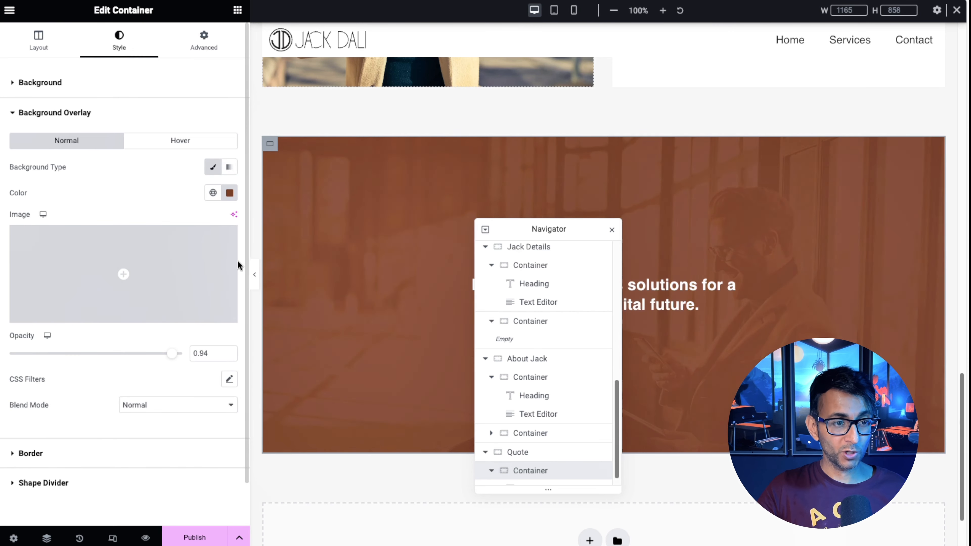
drag(187, 427, 128, 433)
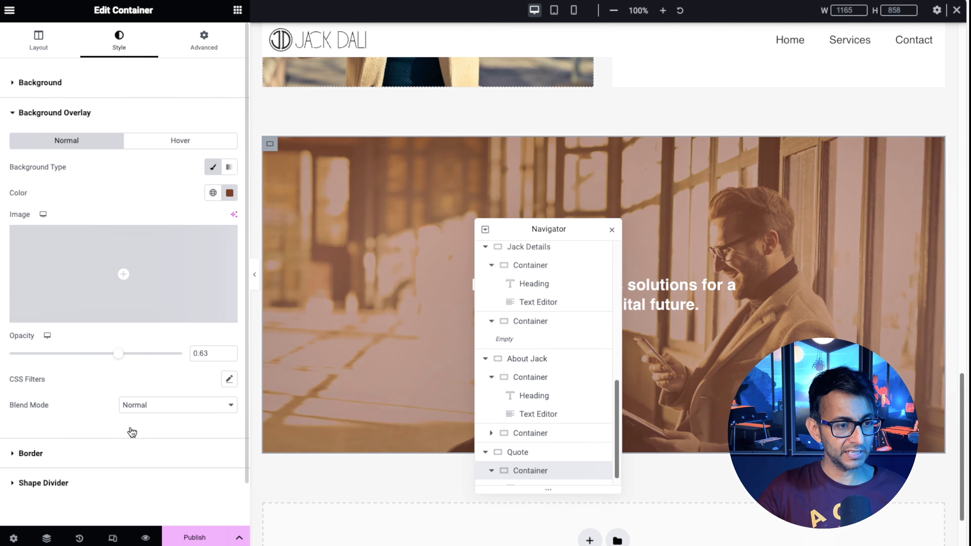
click(184, 480)
click(184, 490)
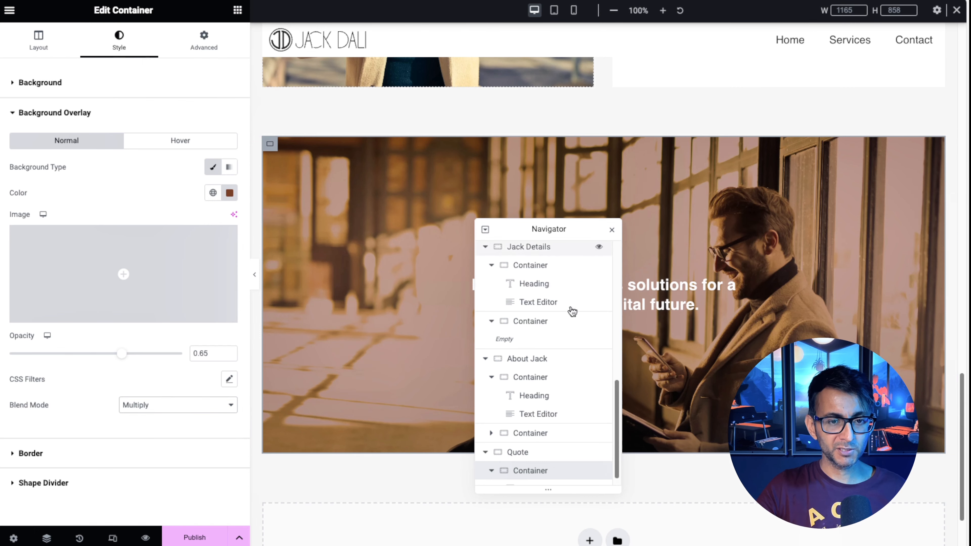
Move the Navigator clear of the quote text and check the Quote banner and its background settings in mobile portrait view.
drag(584, 291, 383, 283)
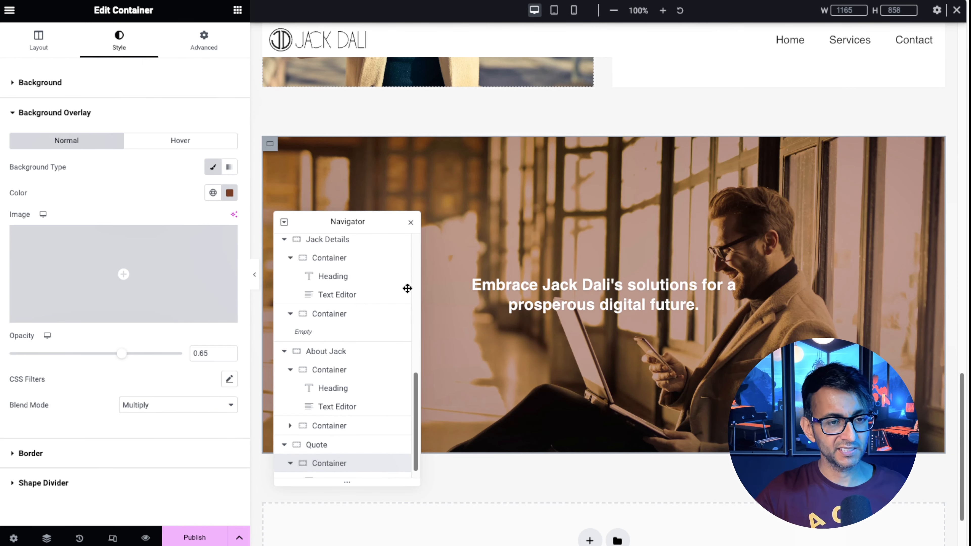
drag(406, 286, 450, 231)
click(574, 11)
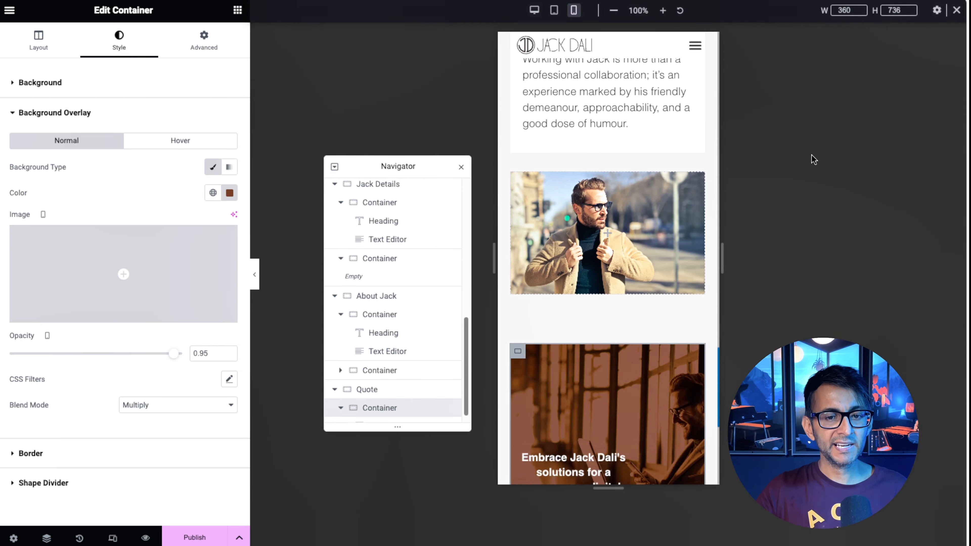
scroll(671, 436, down, 1)
scroll(672, 439, down, 4)
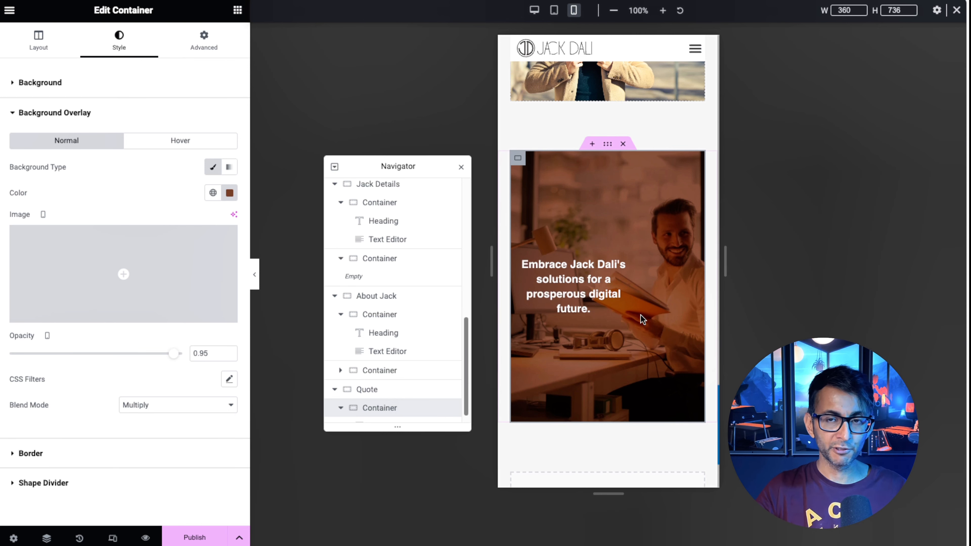
click(145, 82)
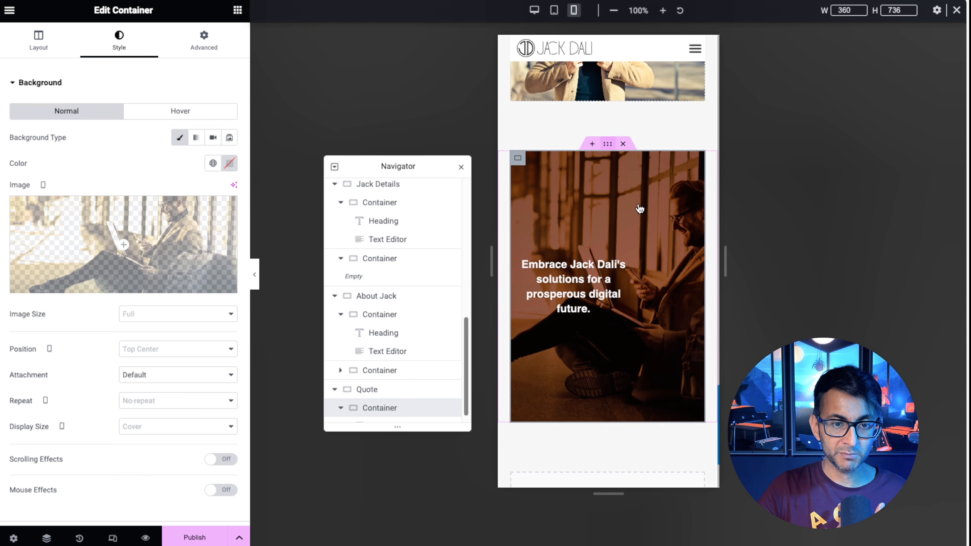
Change the Quote inner container's mobile padding unit to px and set the right and left padding to 40.
click(204, 38)
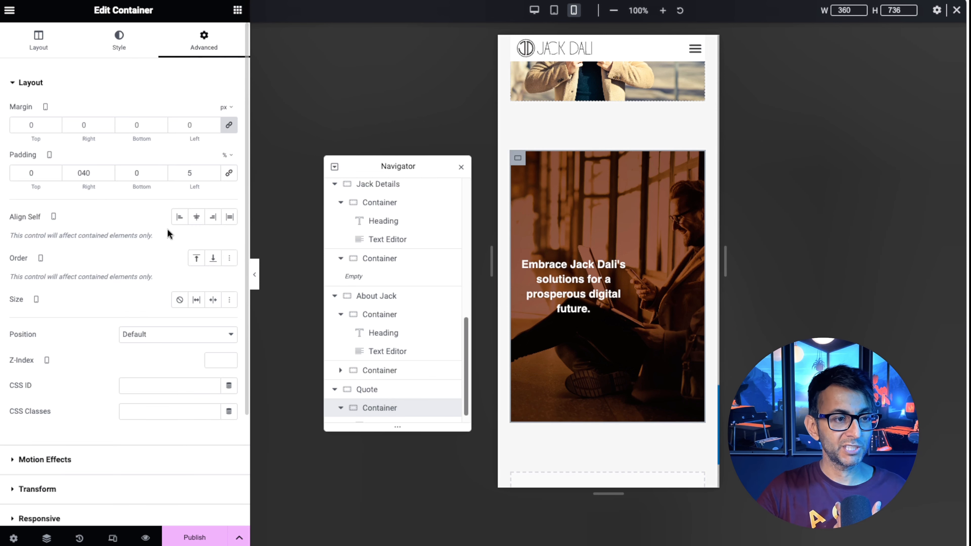
drag(93, 174, 58, 173)
text(0)
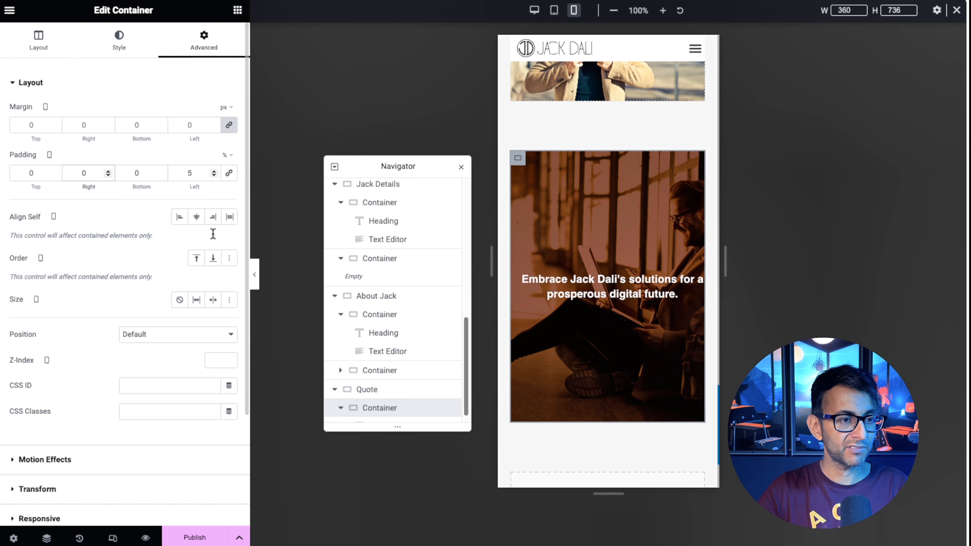
drag(207, 173, 166, 173)
text(0)
drag(93, 174, 73, 173)
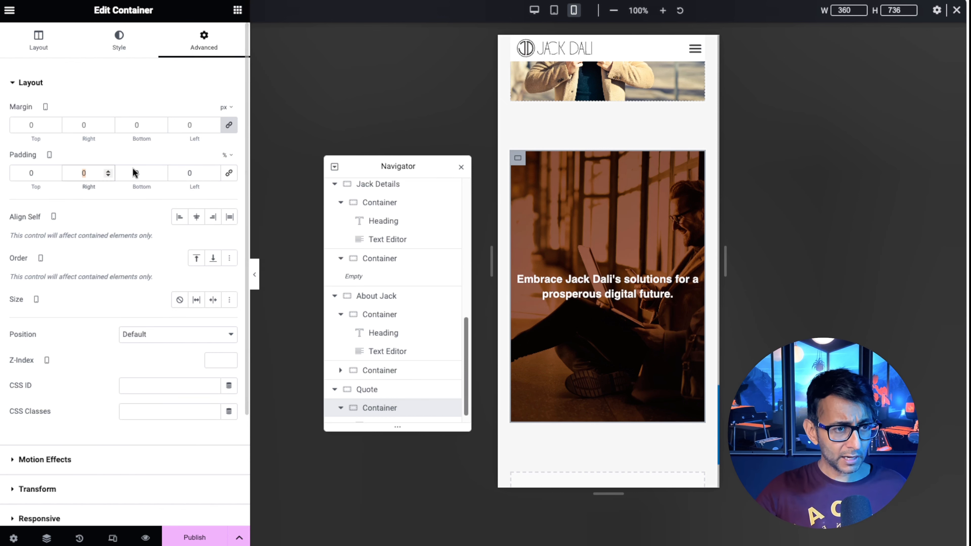
click(227, 155)
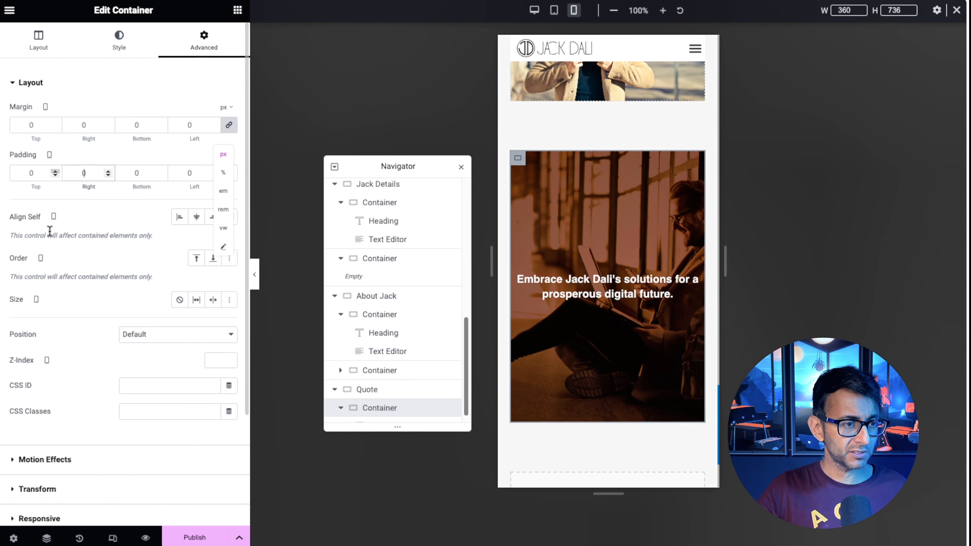
text(40)
key(Tab)
key(Tab)
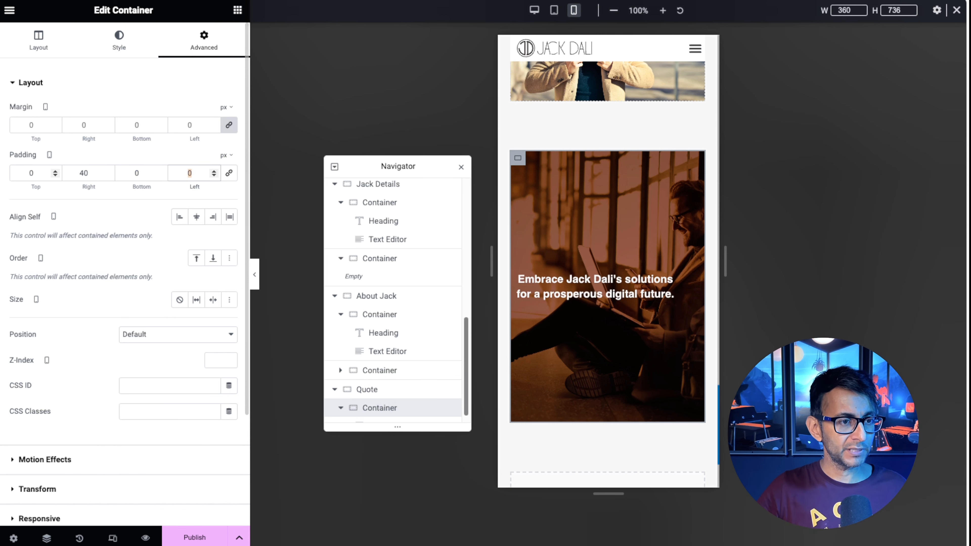
text(40)
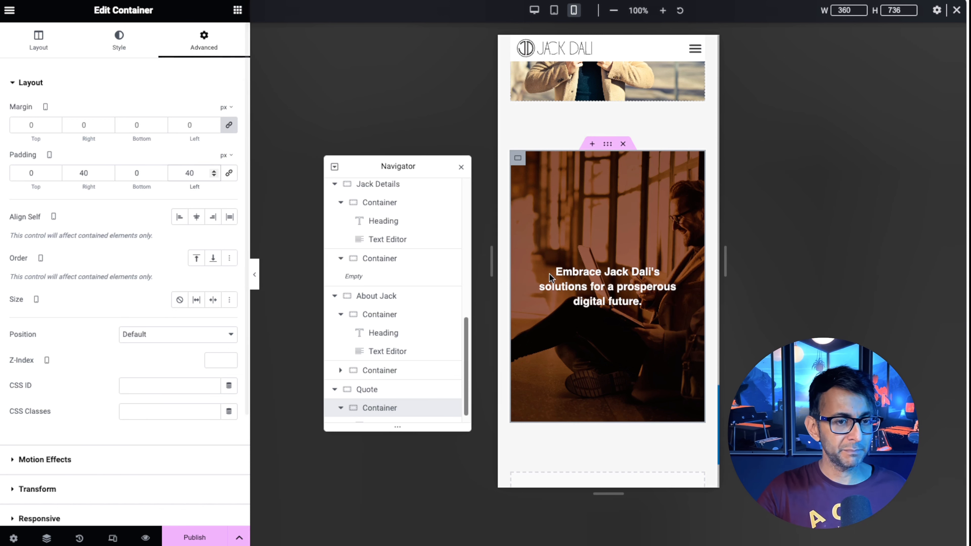
Reduce the Quote inner container's mobile minimum height to 30 vh.
click(639, 208)
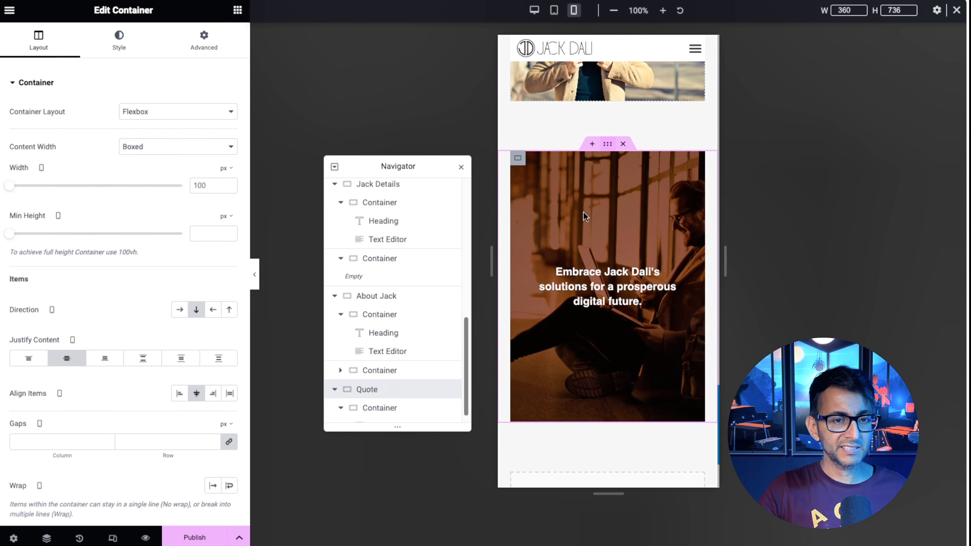
click(529, 221)
click(39, 40)
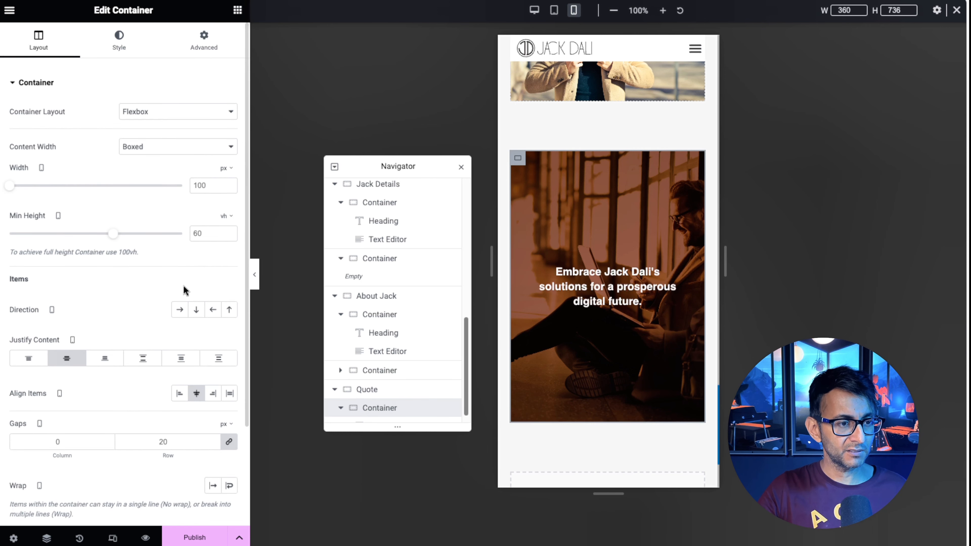
drag(130, 304, 79, 304)
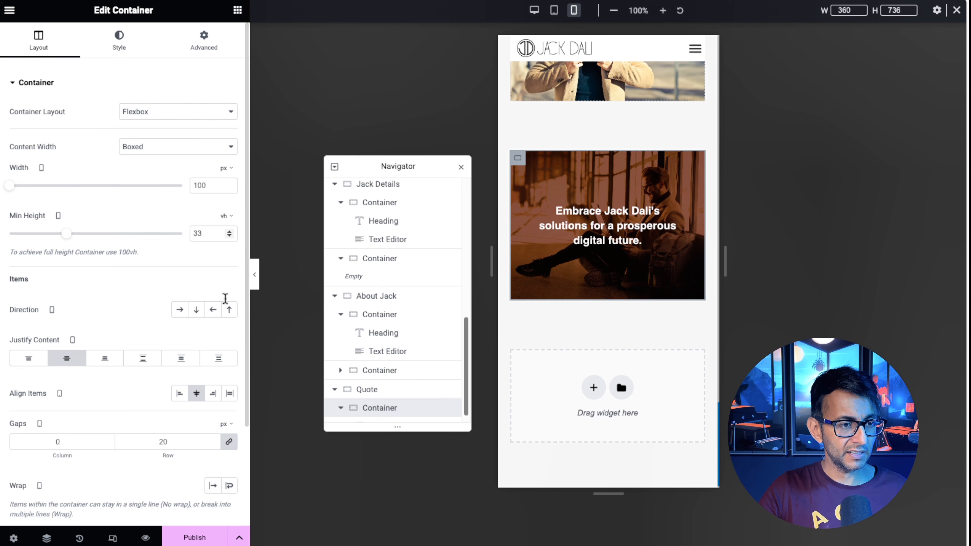
text(30)
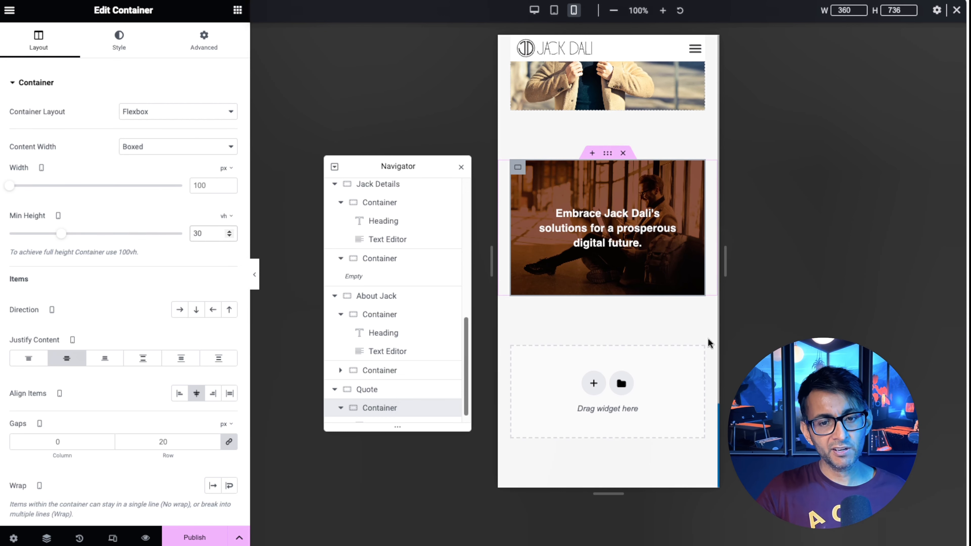
Review how the section photos, the About Jack text and the Quote banner stack in the mobile layout.
scroll(680, 373, up, 5)
scroll(680, 373, down, 4)
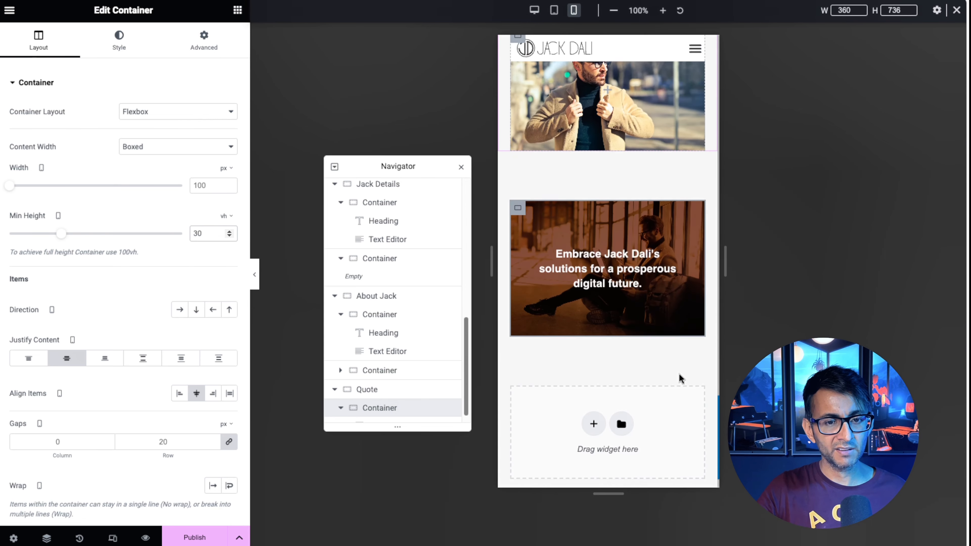
scroll(679, 373, up, 5)
scroll(679, 374, down, 2)
scroll(679, 374, down, 1)
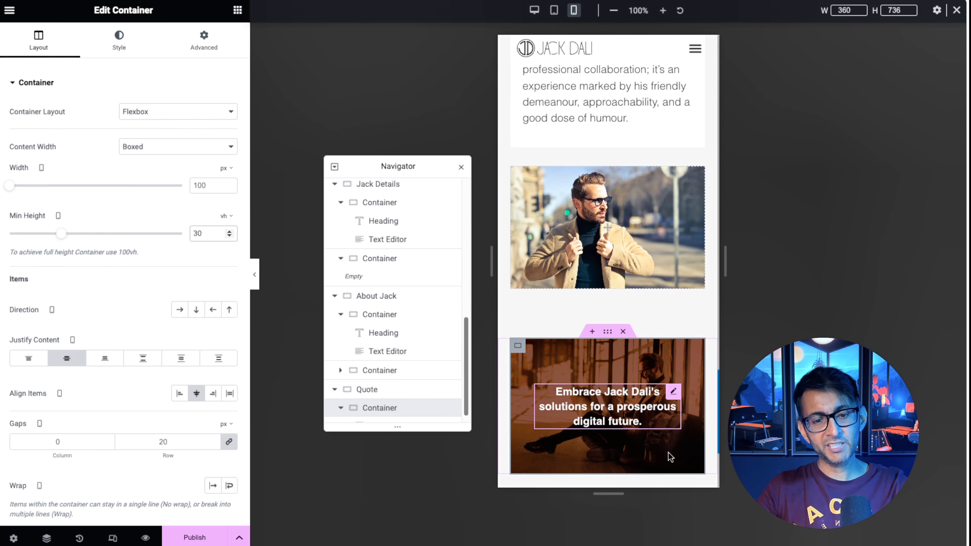
scroll(669, 453, down, 2)
scroll(667, 452, up, 5)
scroll(668, 453, up, 6)
scroll(668, 452, down, 1)
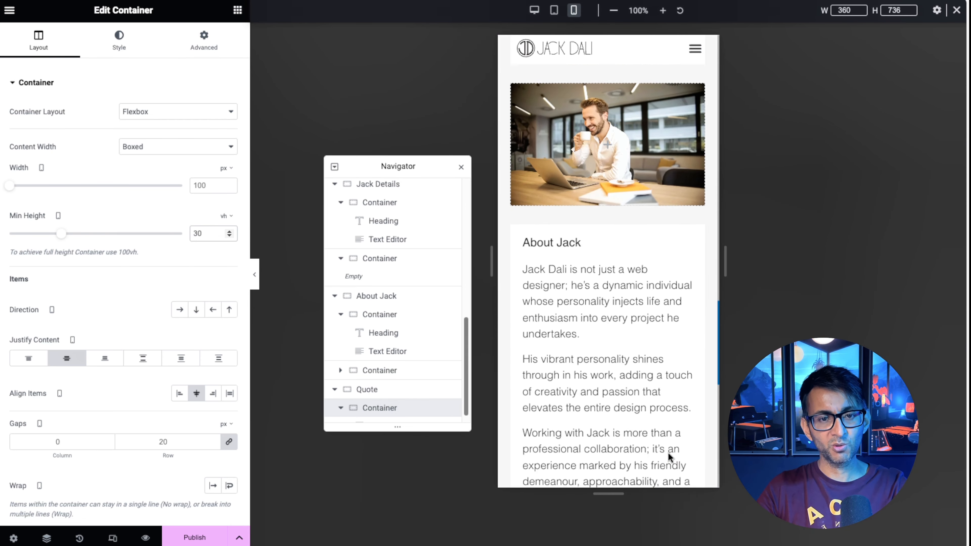
scroll(667, 452, up, 4)
scroll(668, 452, down, 8)
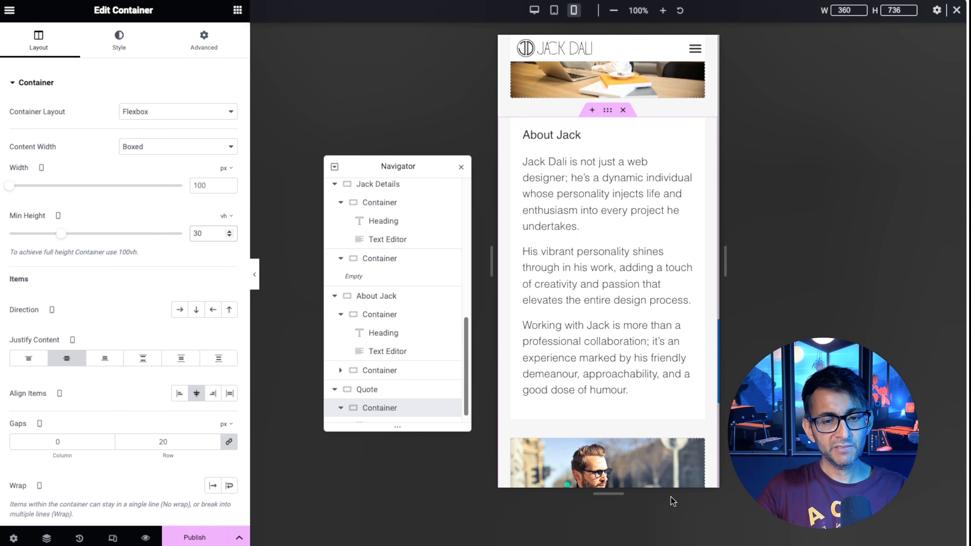
Hide the About Jack section's photo container on mobile portrait.
click(546, 335)
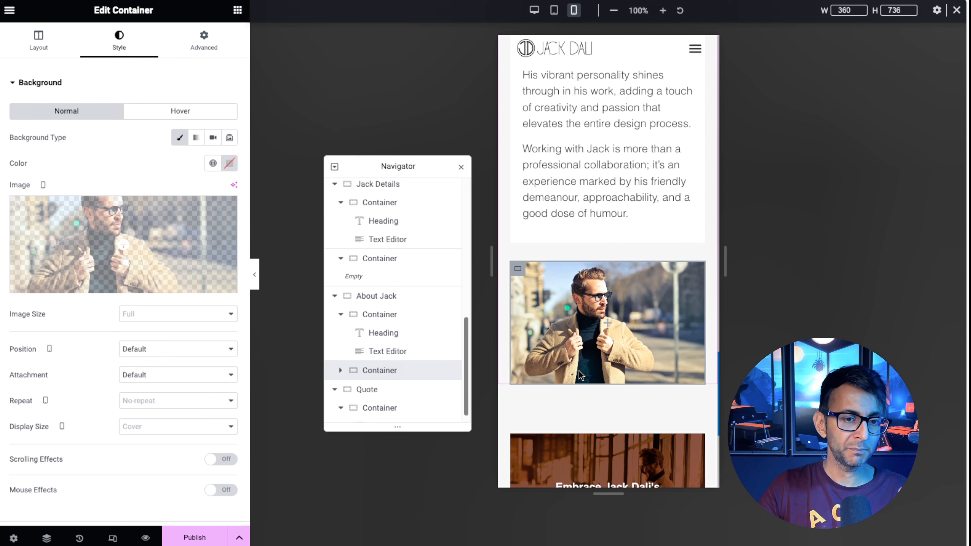
click(204, 40)
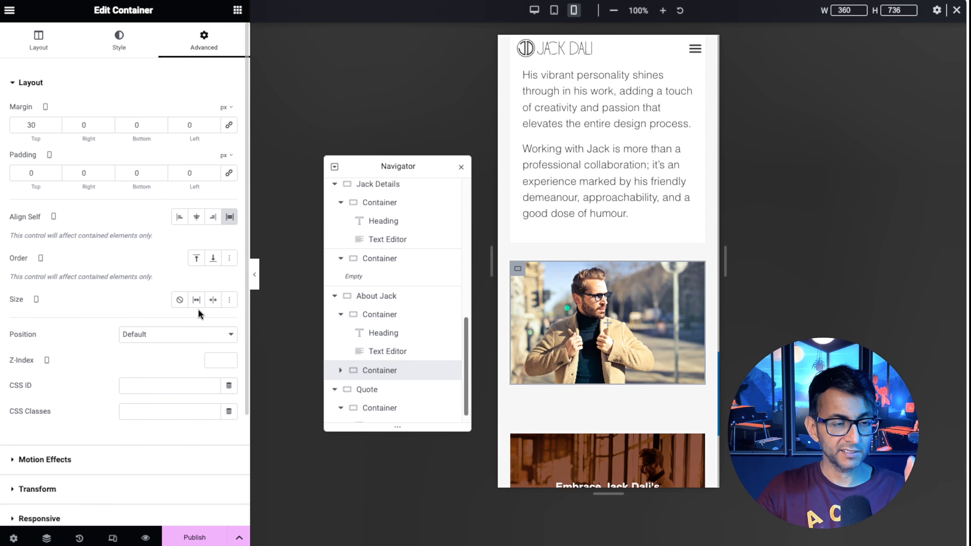
scroll(172, 363, down, 3)
click(137, 443)
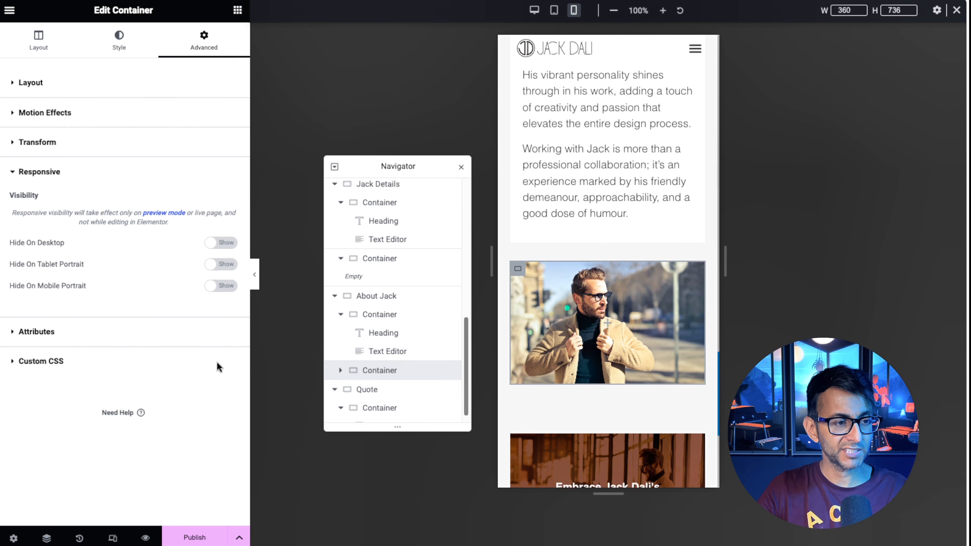
click(221, 286)
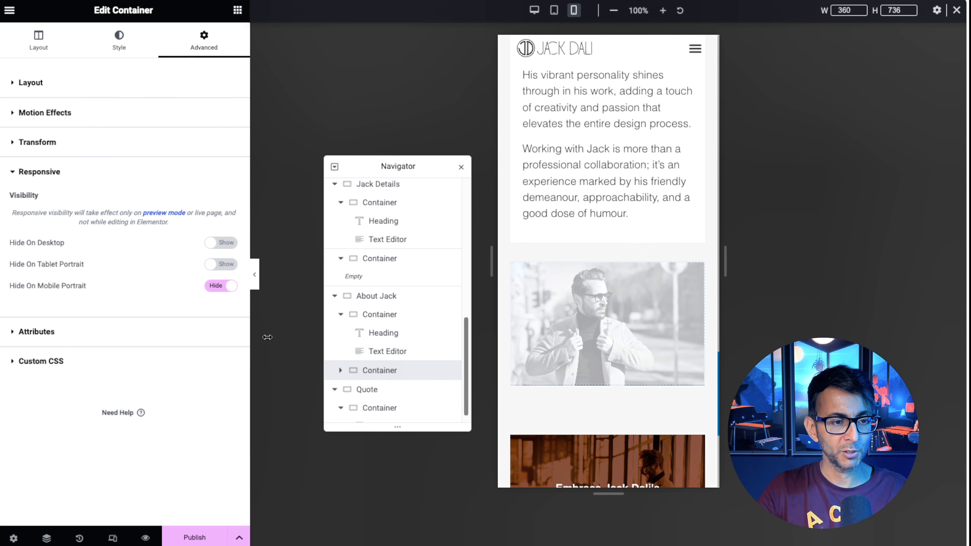
Unlink the outer Quote container's mobile margins, set the top margin to 30 px, and review the mobile page's spacing.
scroll(628, 434, down, 3)
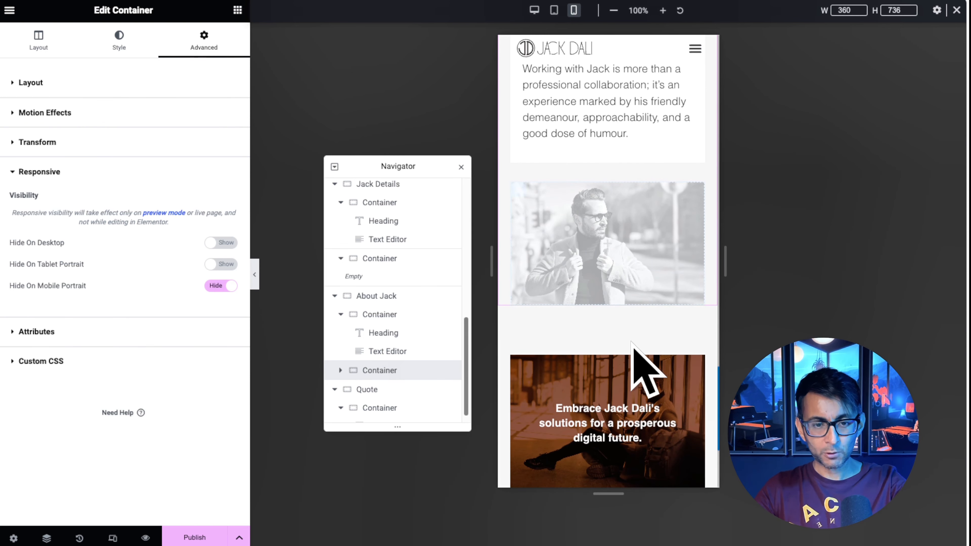
click(640, 422)
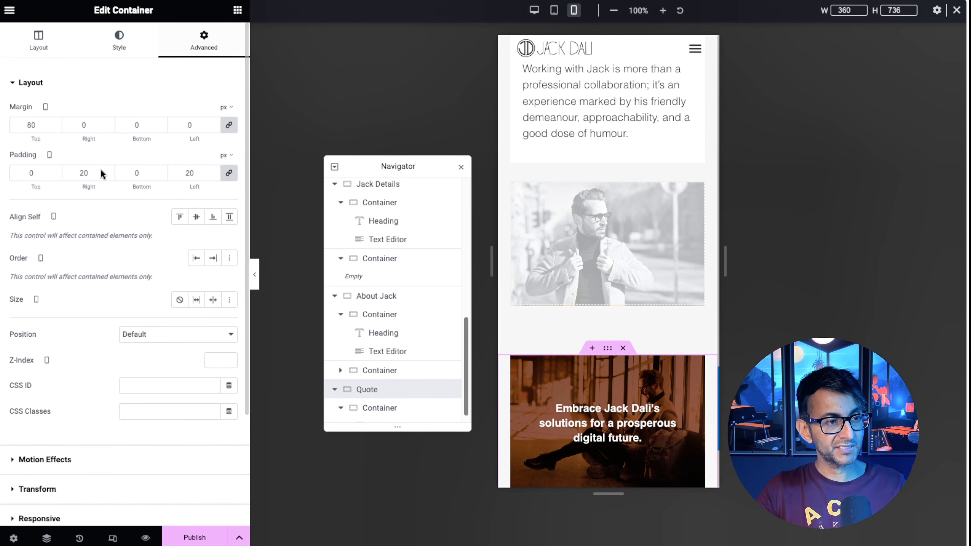
click(229, 125)
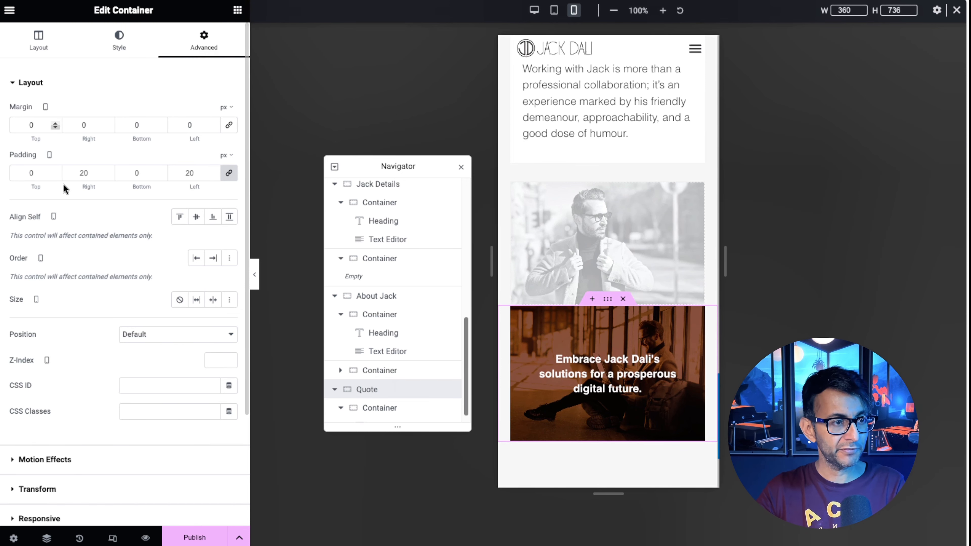
text(30)
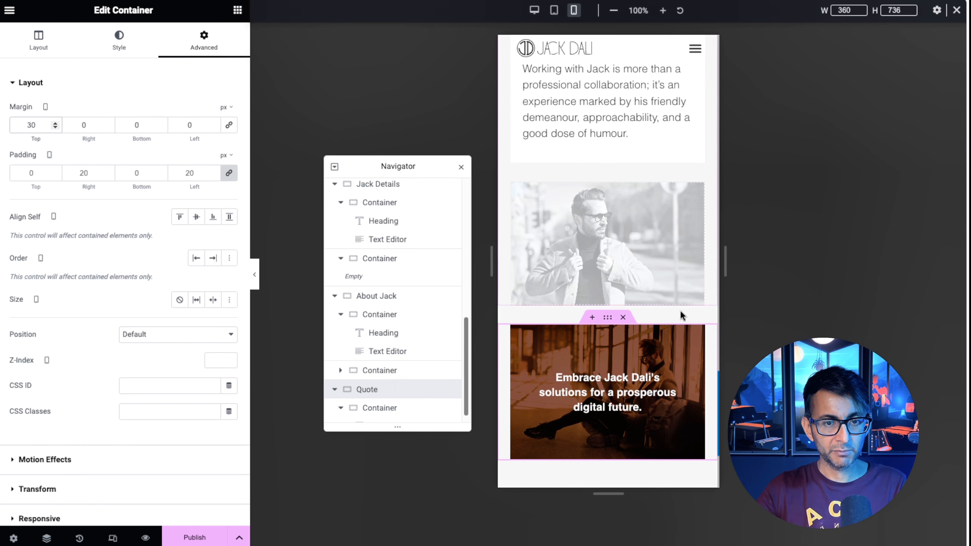
scroll(649, 440, down, 10)
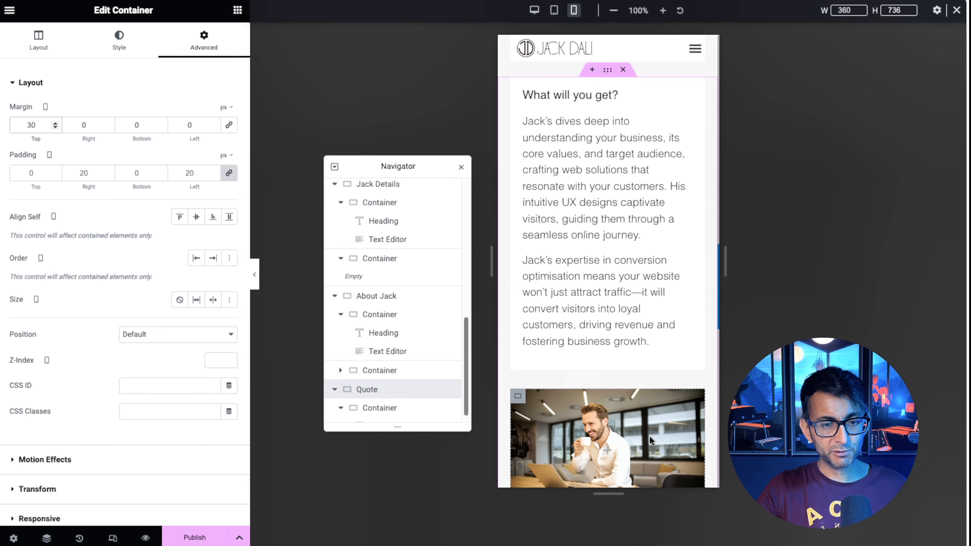
scroll(650, 436, down, 15)
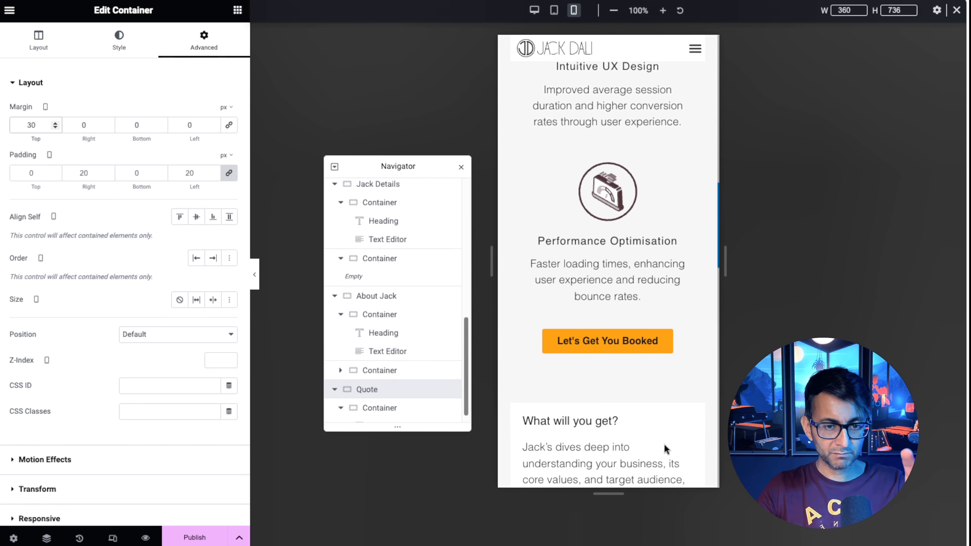
scroll(664, 445, down, 10)
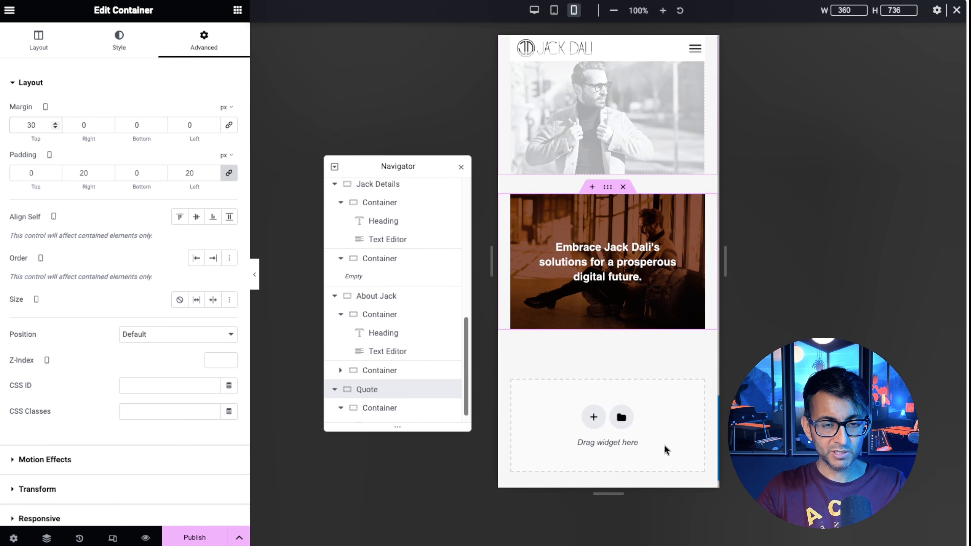
scroll(664, 444, up, 2)
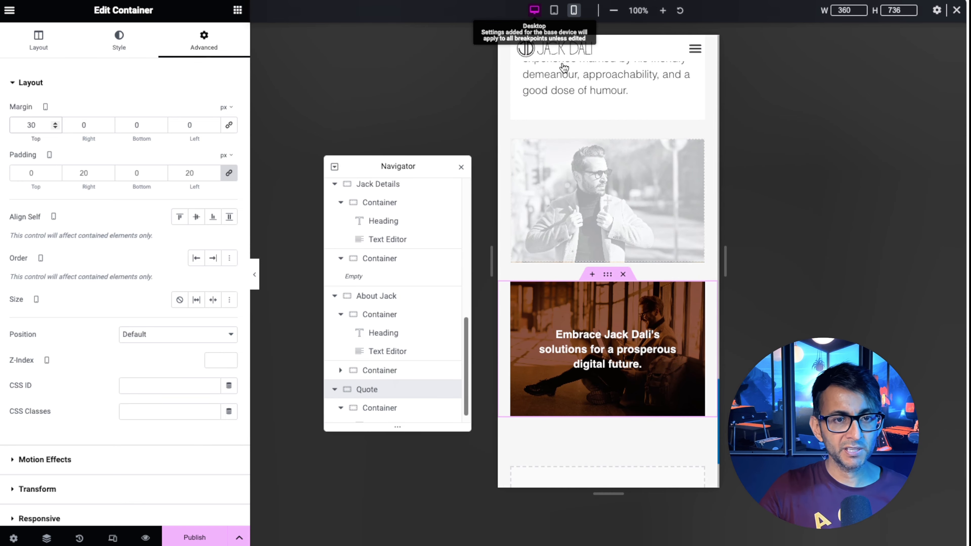
Switch back to the desktop layout and paste a copy of the whole About Jack section below the Quote banner.
click(534, 10)
scroll(730, 270, up, 9)
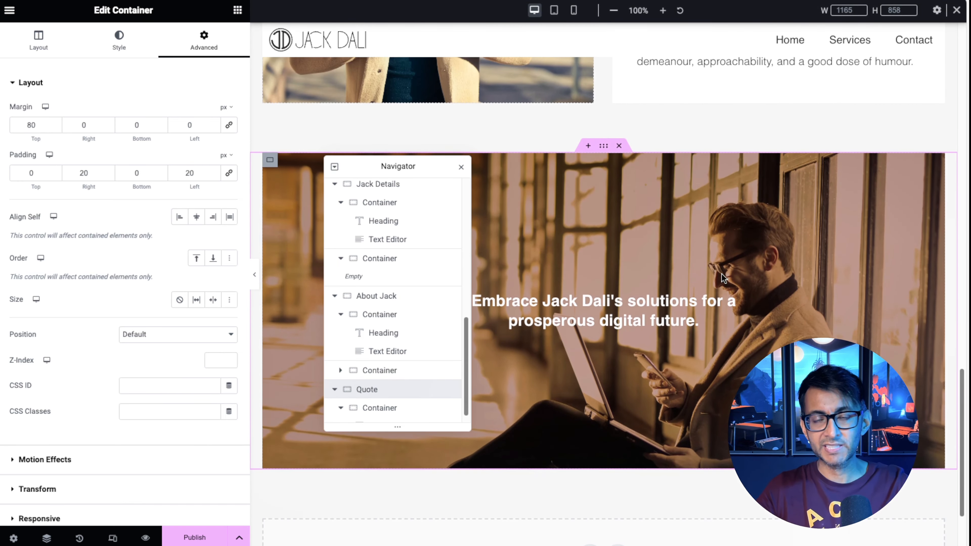
scroll(610, 398, down, 1)
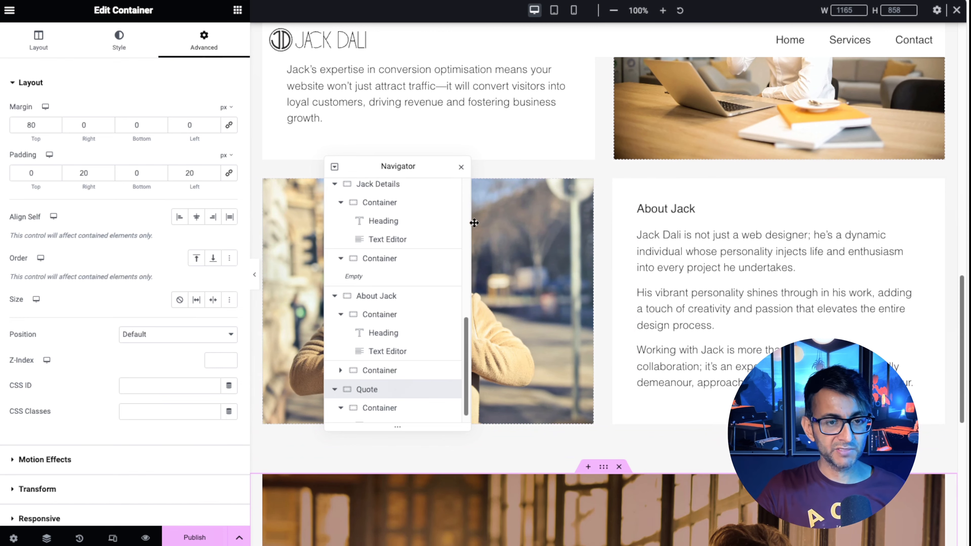
drag(474, 221, 794, 306)
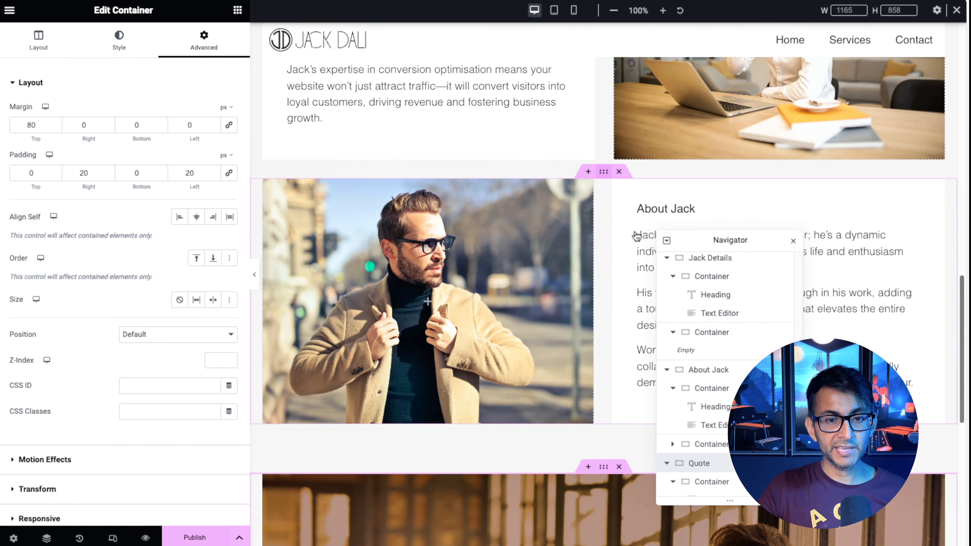
right_click(638, 238)
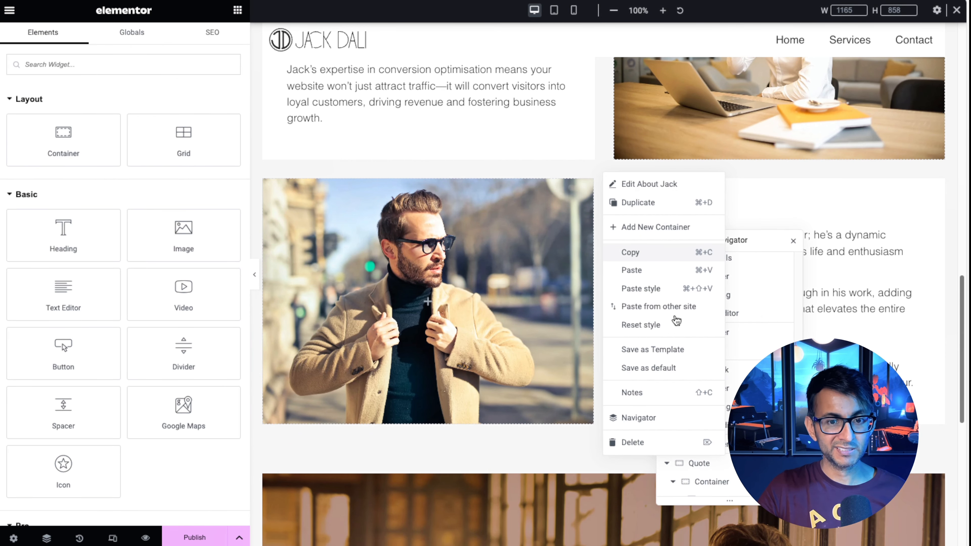
click(640, 253)
scroll(582, 371, down, 10)
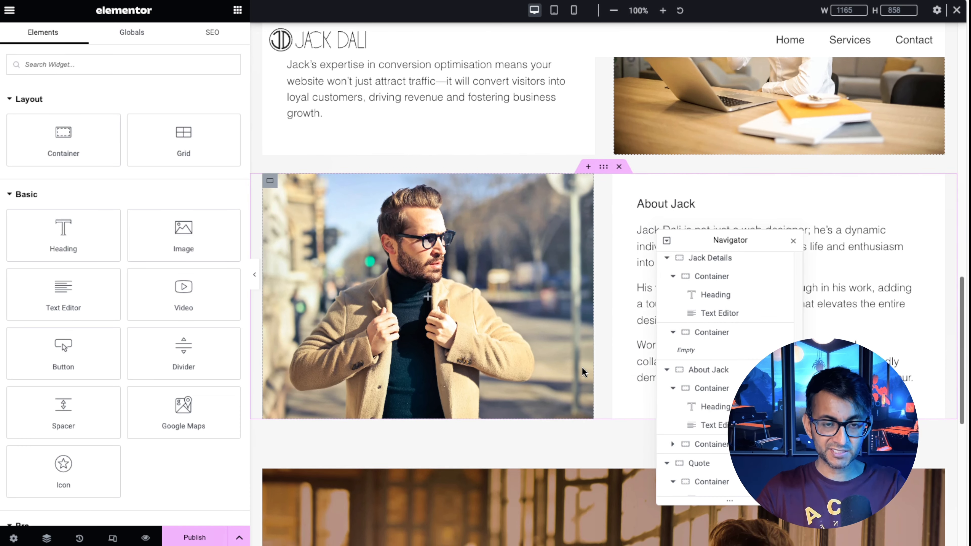
right_click(423, 442)
key(super+v)
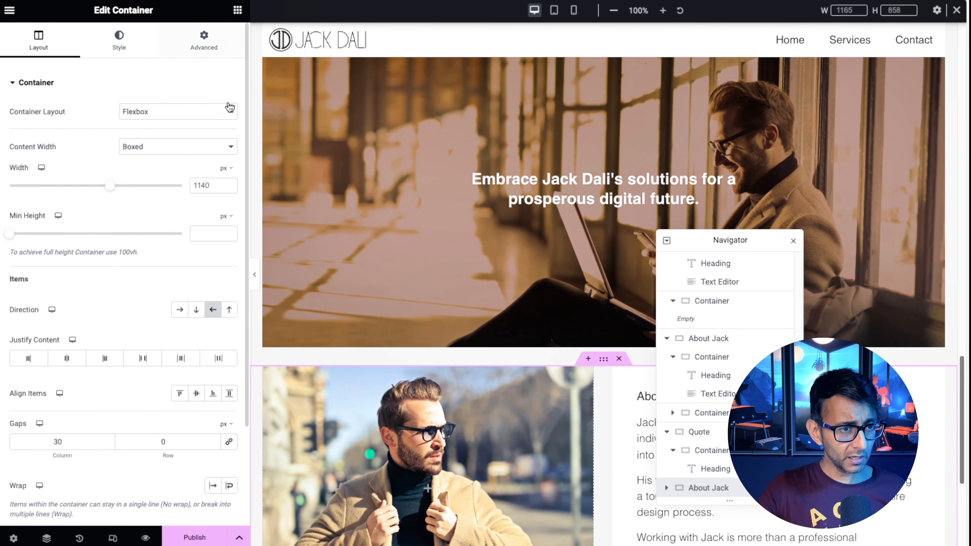
Set the copied About Jack section's top margin to 80 px and review the full desktop page.
click(204, 41)
text(80)
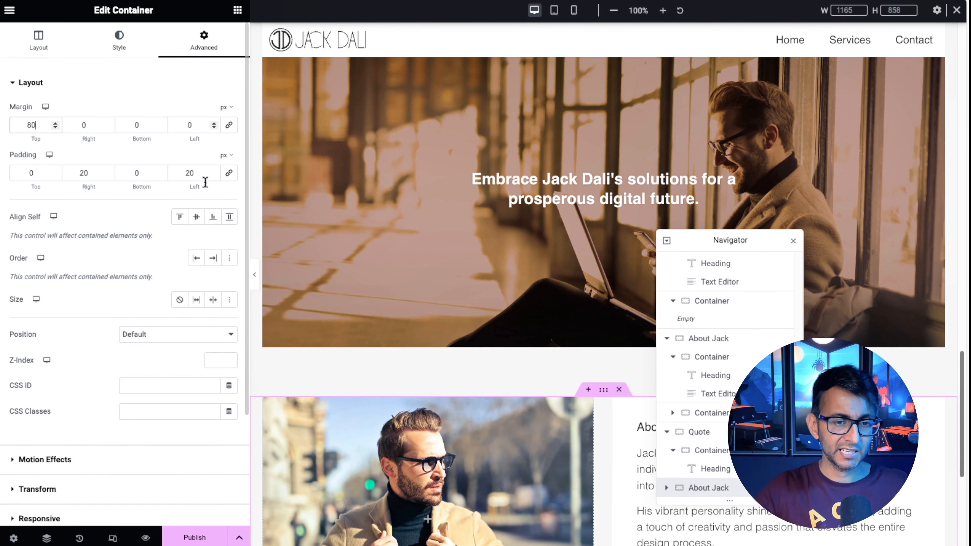
scroll(461, 370, down, 1)
scroll(568, 314, up, 20)
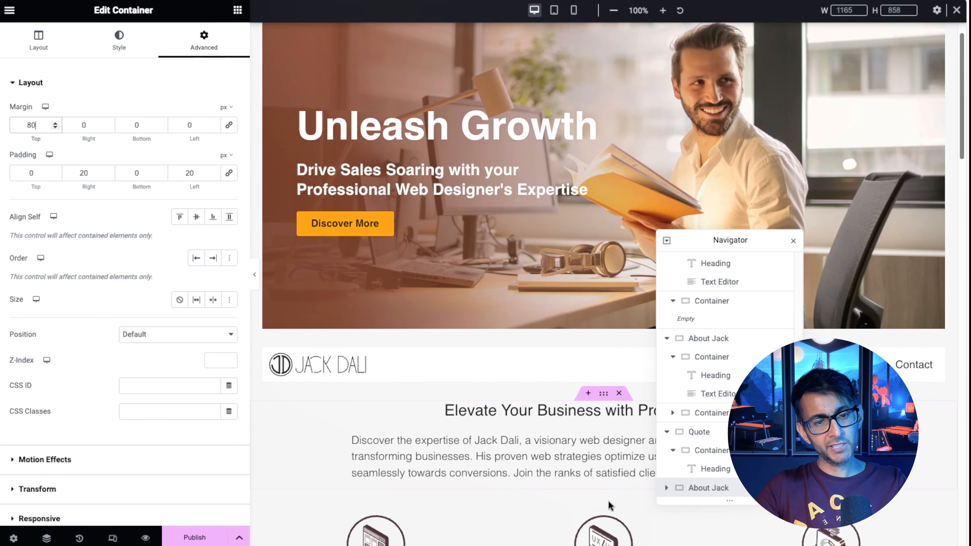
scroll(608, 500, down, 15)
scroll(563, 444, up, 5)
scroll(545, 383, up, 10)
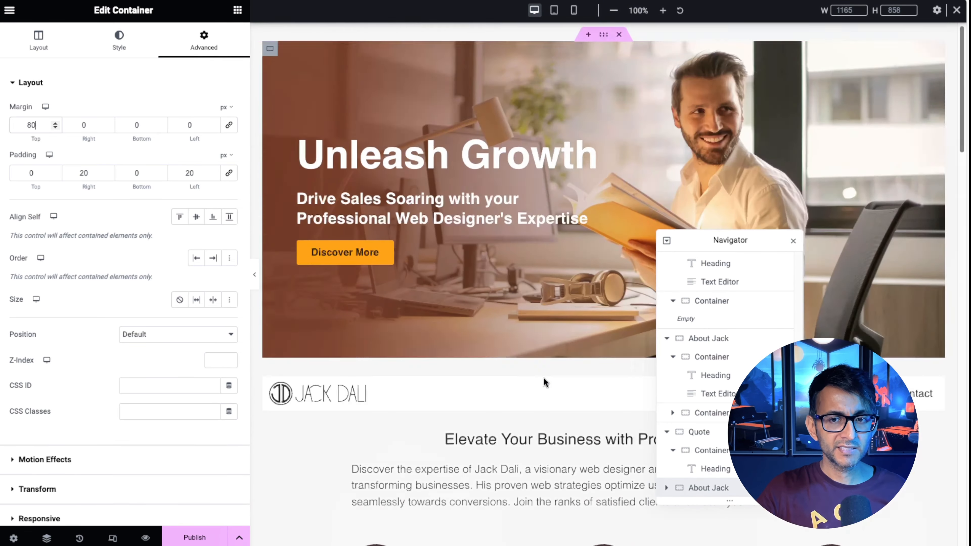
scroll(415, 494, down, 10)
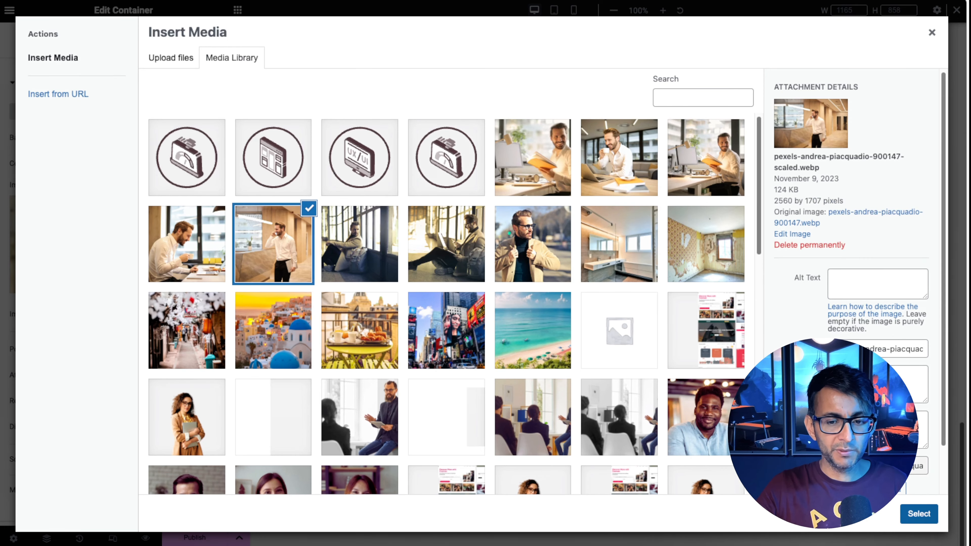
Set the copied section's photo background to pexels-andrea-piacquadio-900147-scaled.webp, positioned Center Right.
click(919, 514)
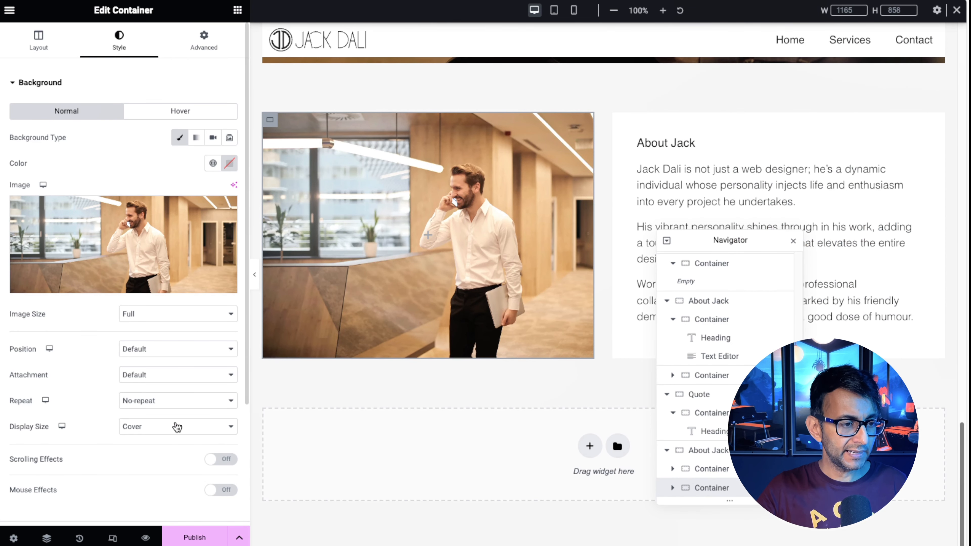
click(170, 349)
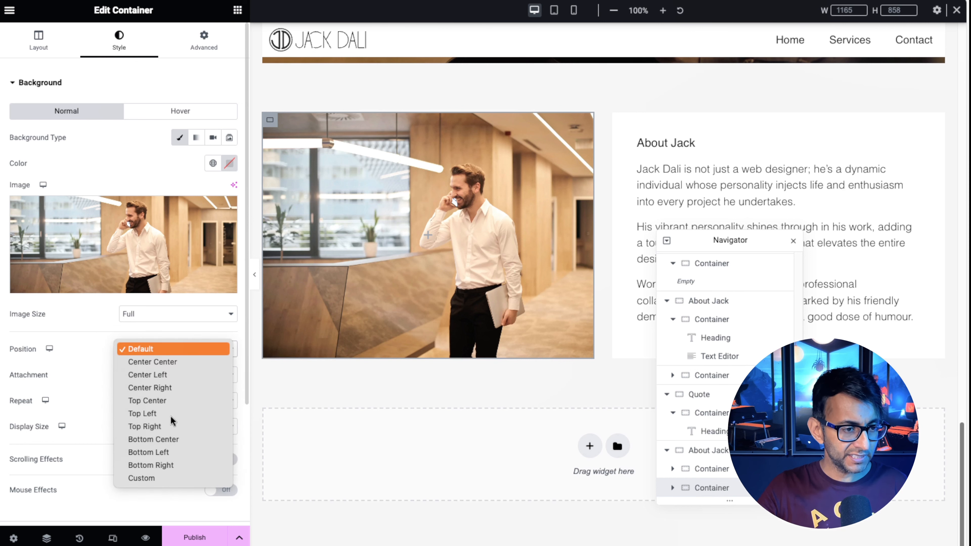
click(186, 454)
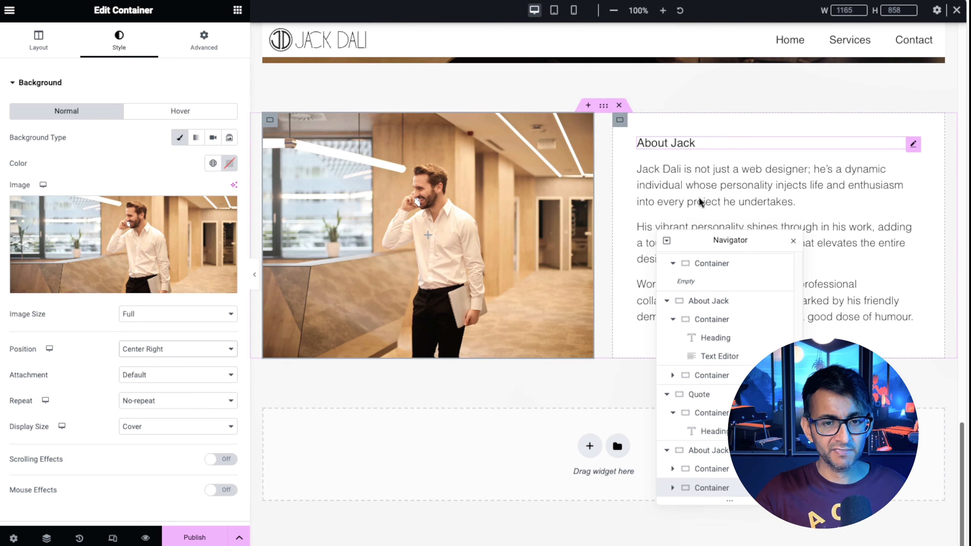
Delete the copied section's body text and add a Form widget below the Get in Touch heading.
right_click(748, 184)
click(776, 405)
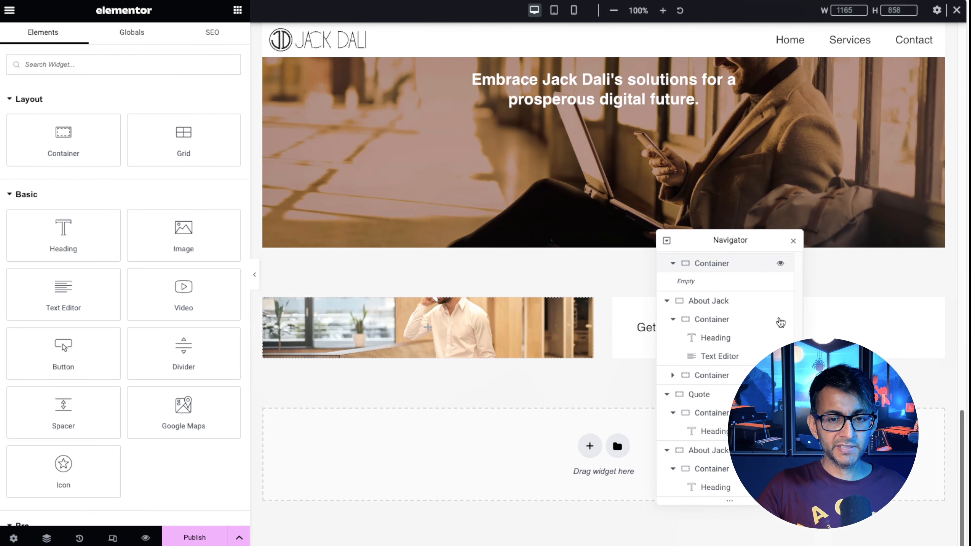
click(130, 64)
text(form)
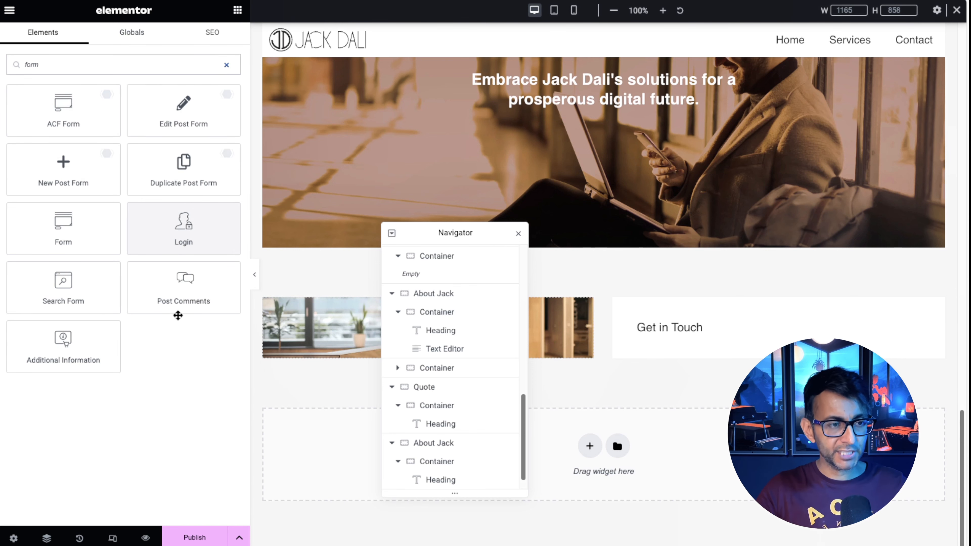
drag(72, 233, 709, 402)
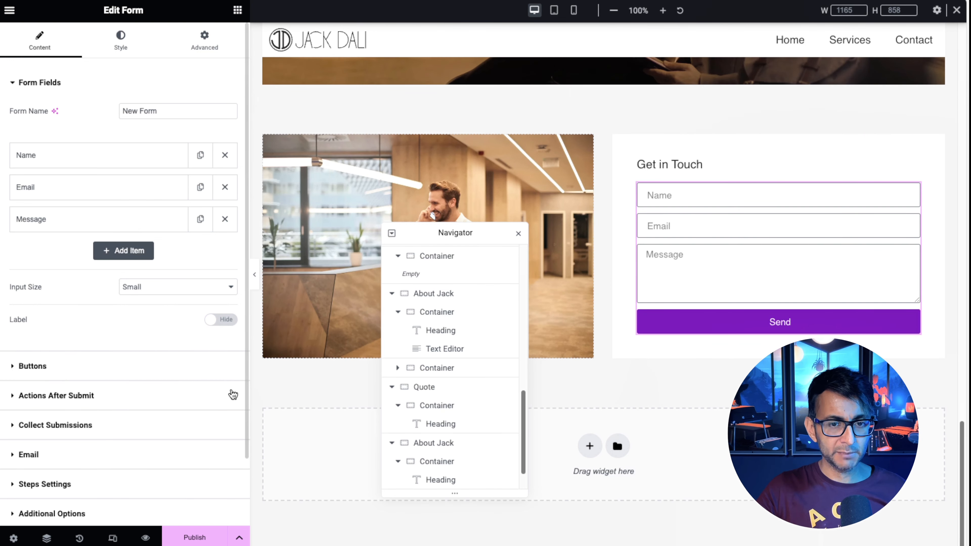
Narrow the form's Send button so it no longer spans the full form width, and open the button styling options.
click(232, 393)
click(179, 192)
click(126, 43)
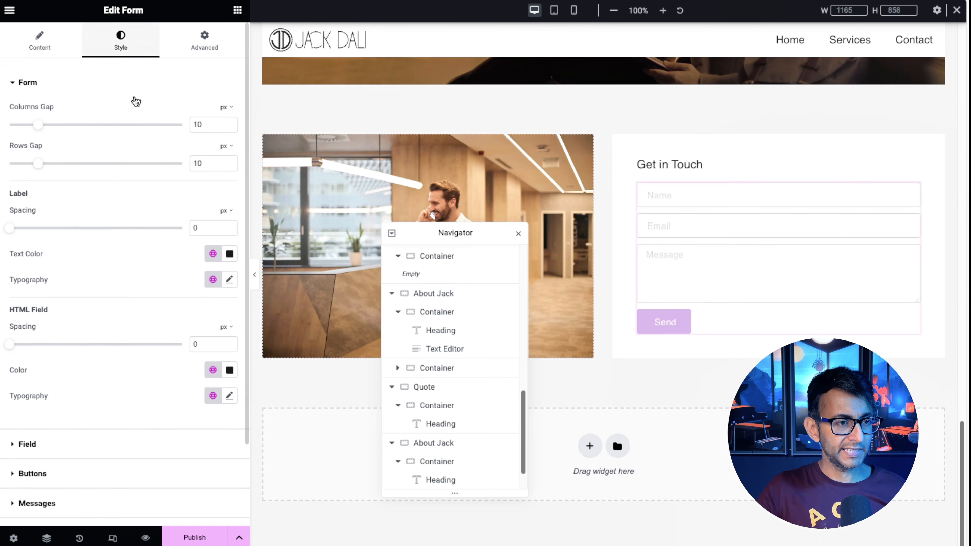
click(173, 474)
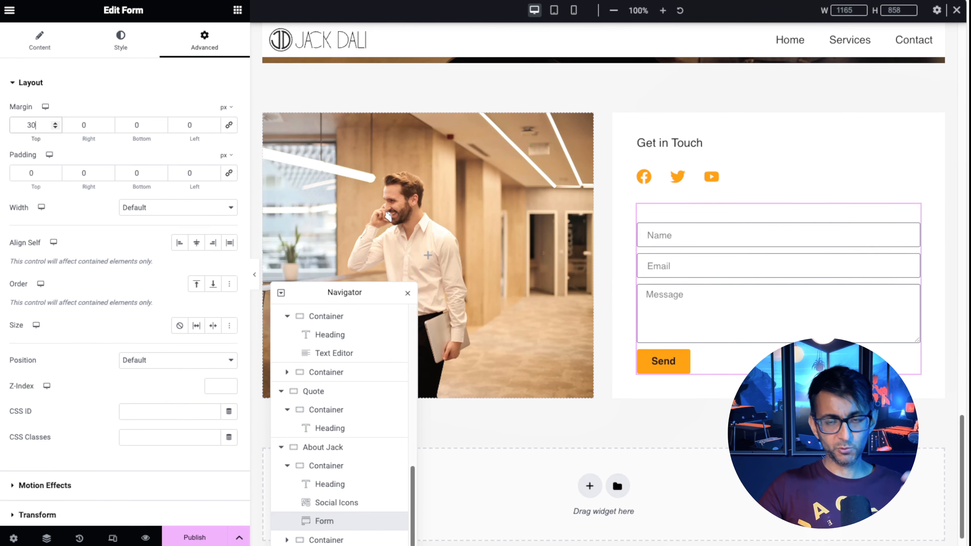
Review the whole page in the desktop and mobile layouts with the editing panel hidden, including the Get in Touch section.
click(254, 275)
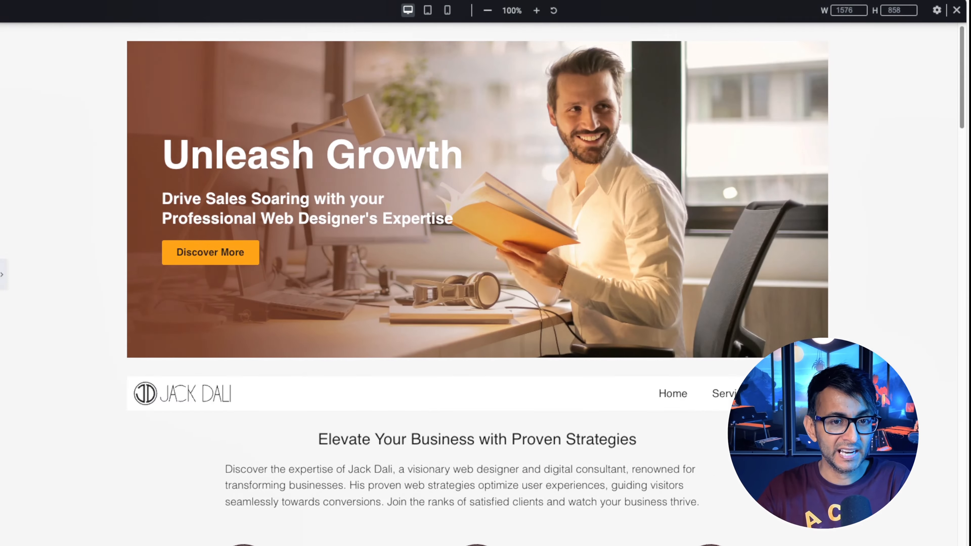
scroll(477, 283, down, 20)
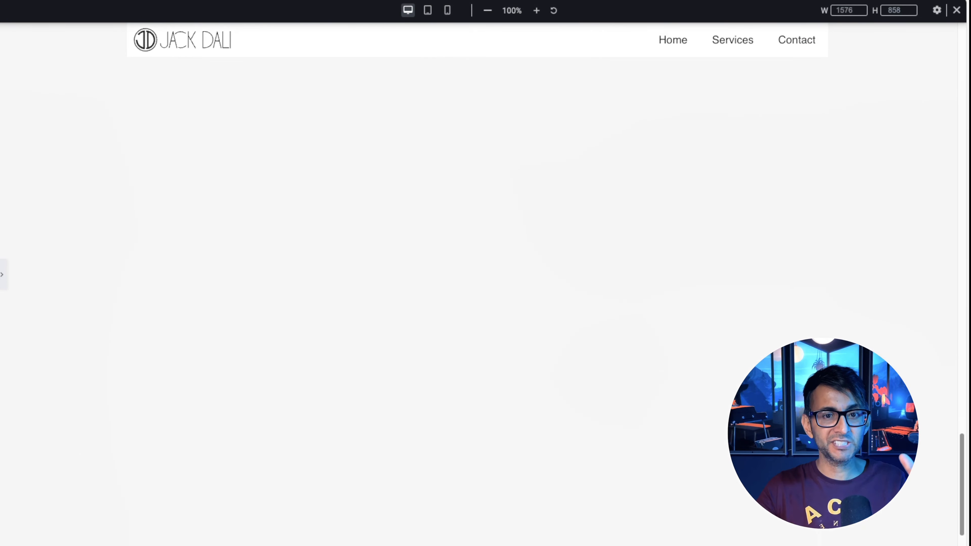
scroll(477, 283, up, 10)
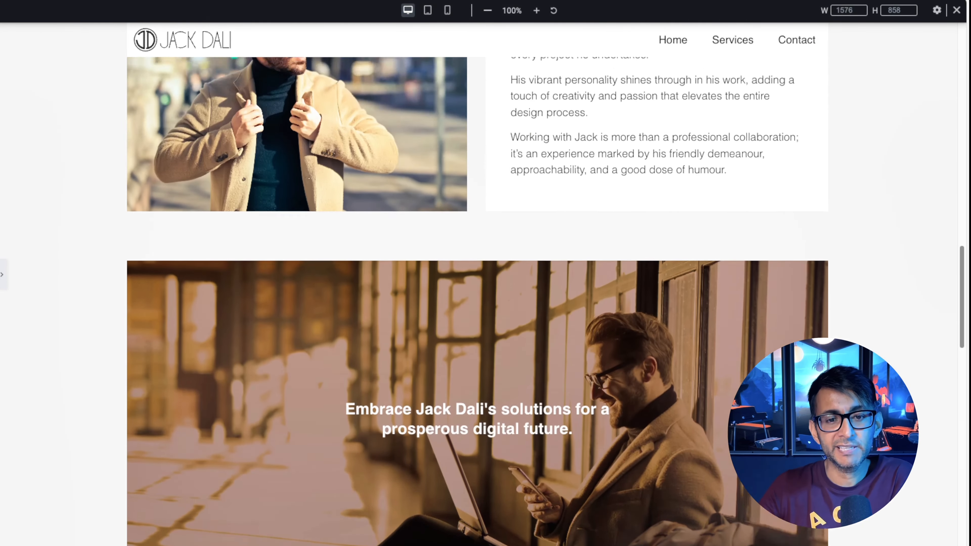
scroll(478, 283, up, 10)
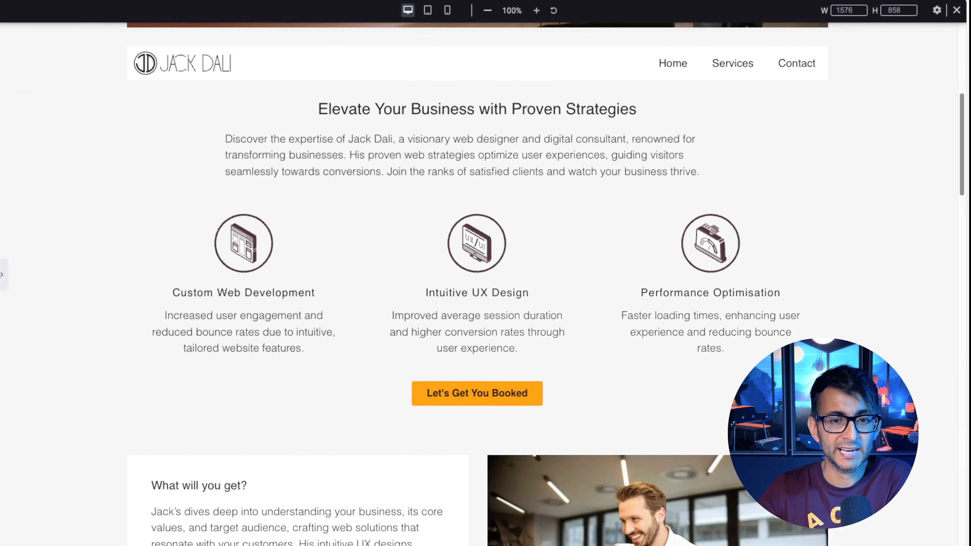
scroll(512, 75, up, 8)
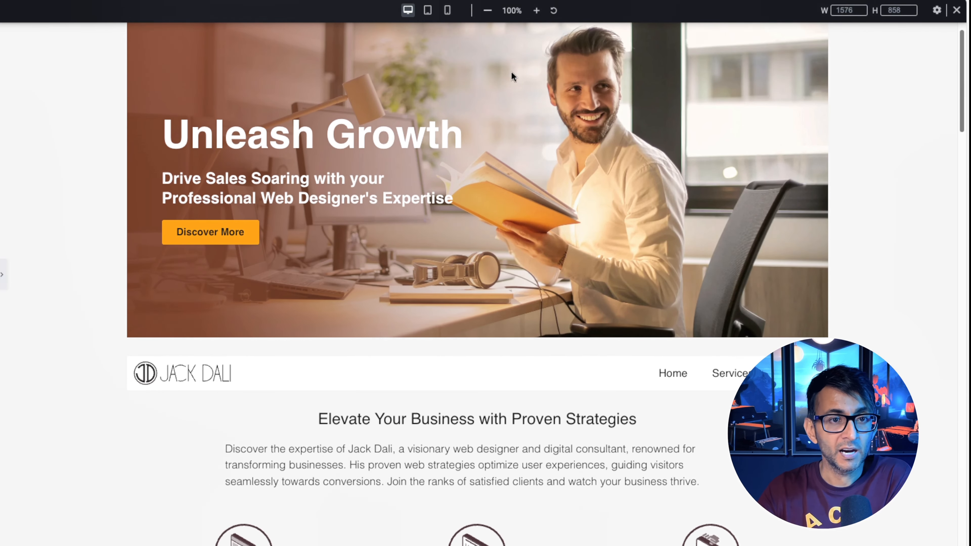
click(447, 11)
scroll(583, 263, down, 10)
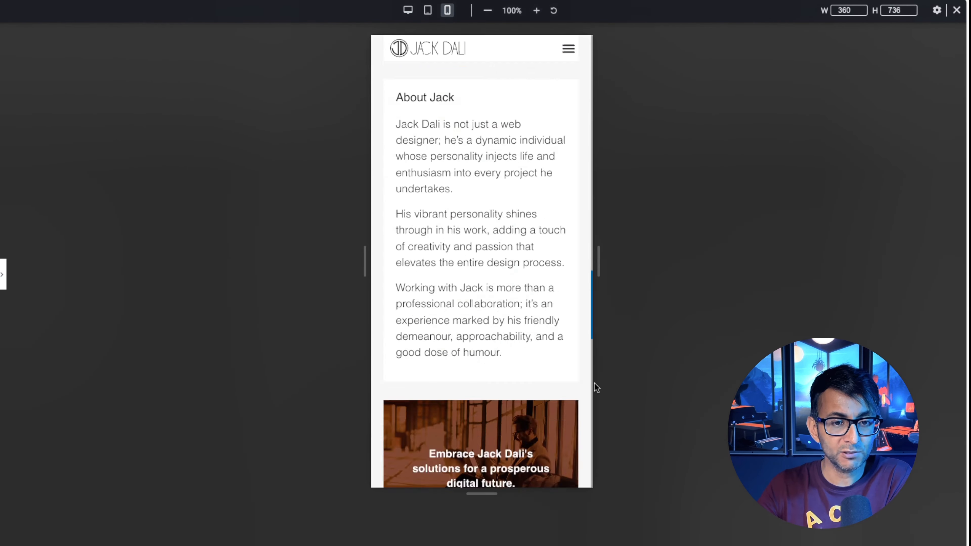
scroll(567, 462, down, 8)
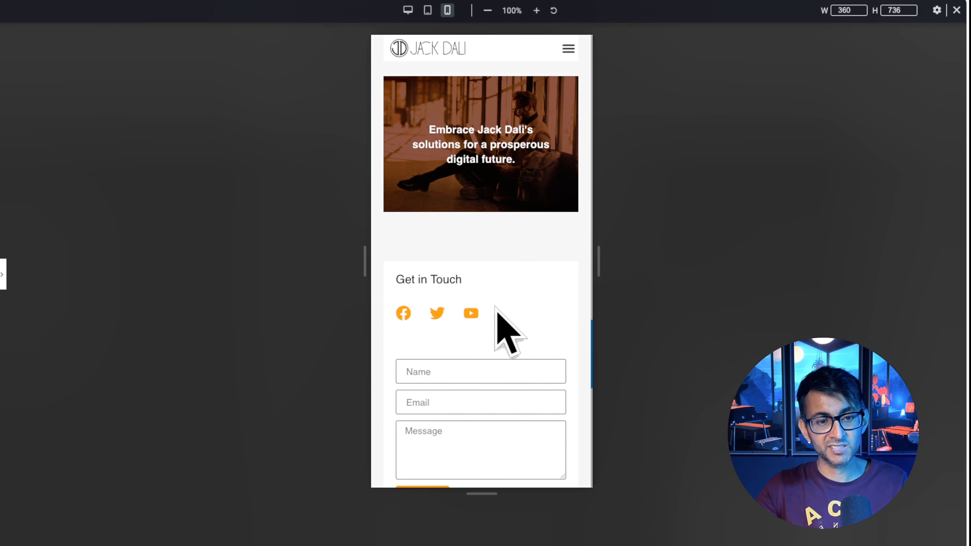
scroll(497, 325, up, 1)
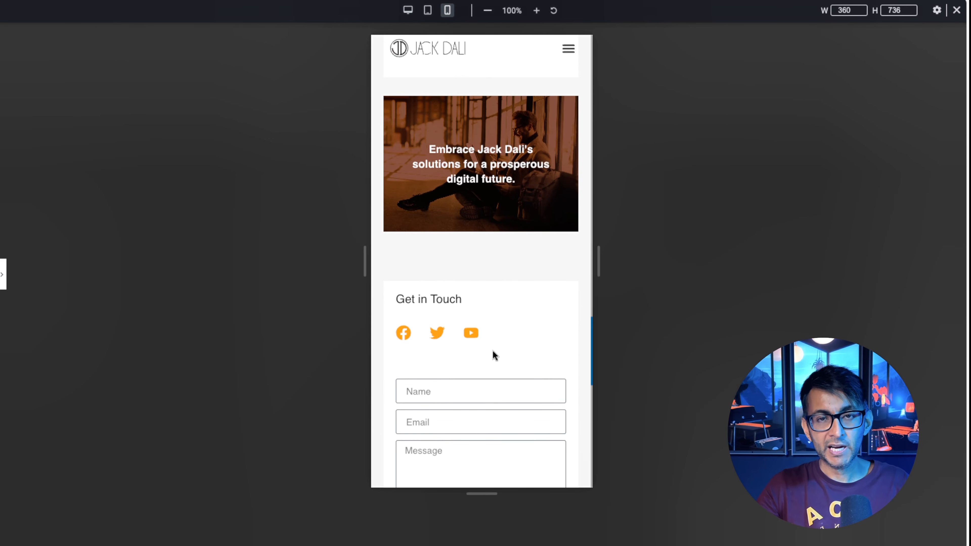
scroll(496, 355, down, 5)
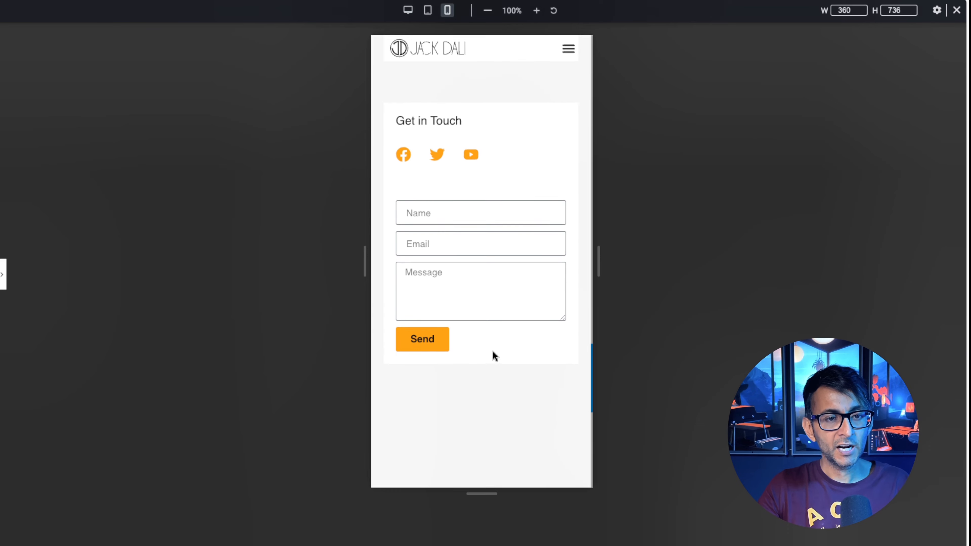
scroll(494, 354, up, 5)
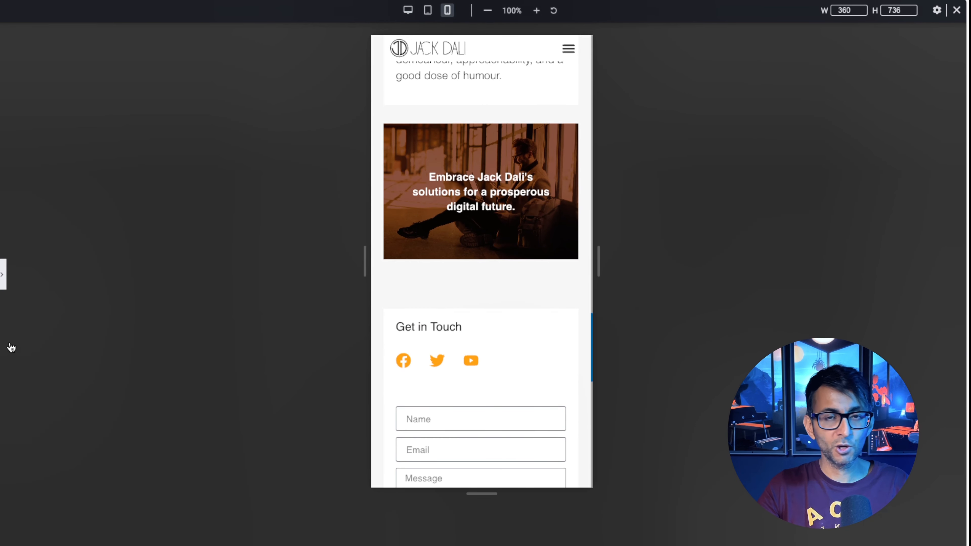
Turn off Hide On Mobile Portrait for the Get in Touch section's photo container and check its placement in the mobile layout.
click(2, 274)
click(534, 10)
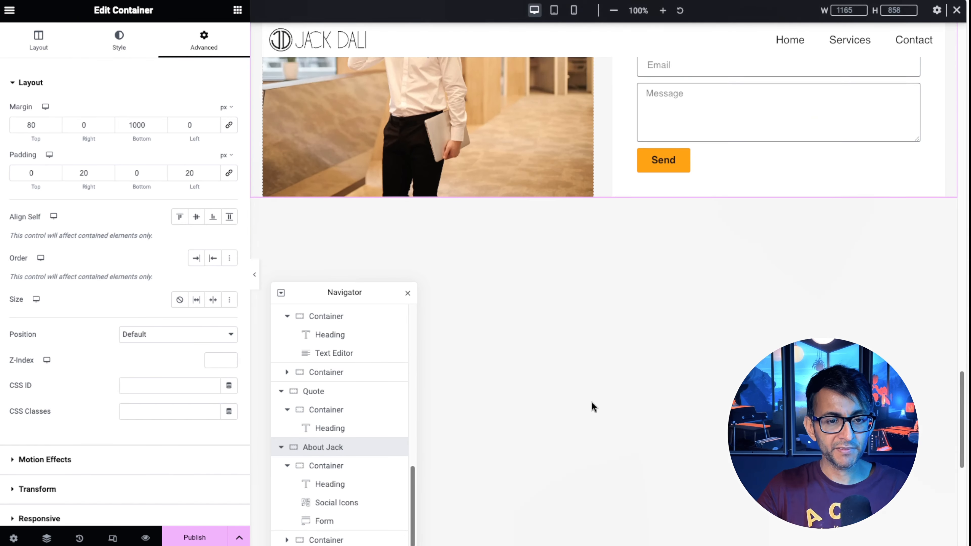
scroll(592, 402, up, 8)
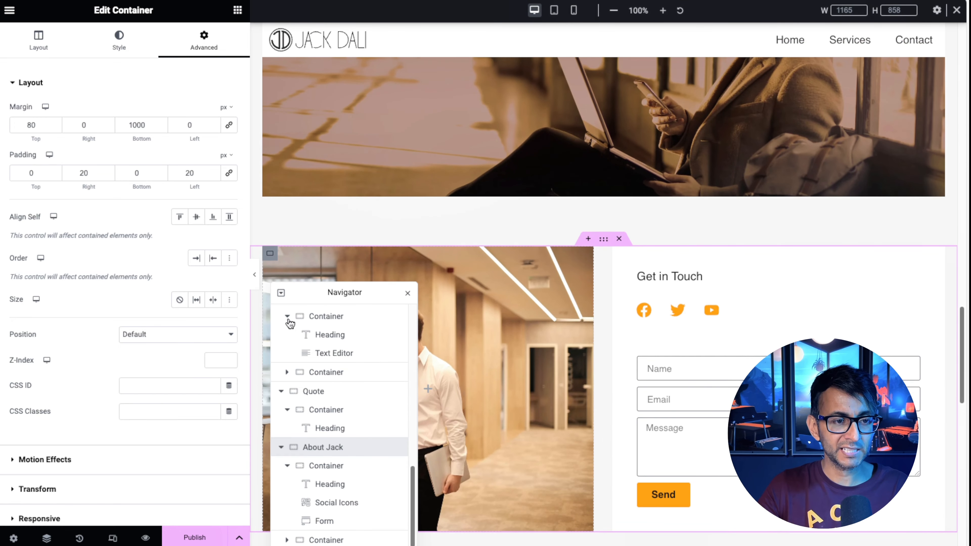
click(292, 321)
click(207, 41)
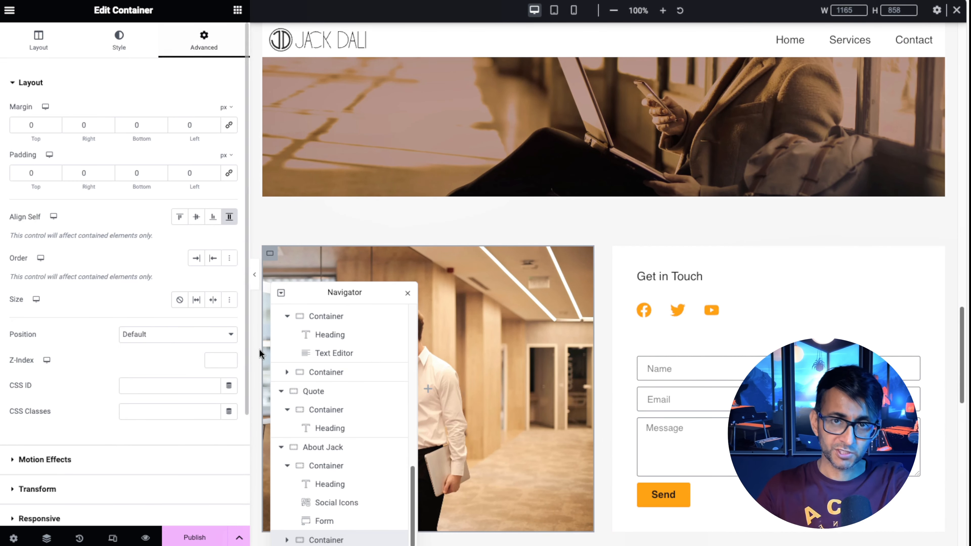
scroll(174, 493, down, 1)
scroll(171, 493, down, 4)
click(215, 385)
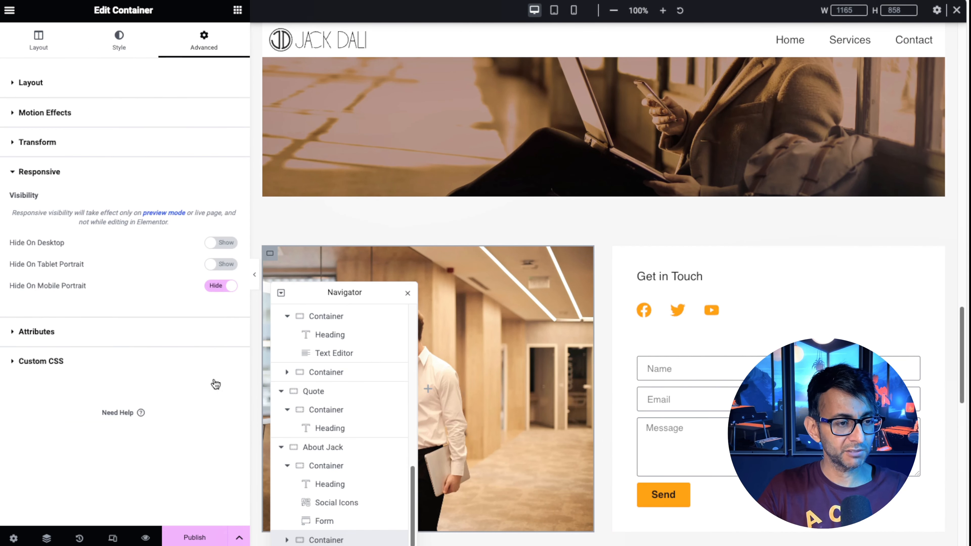
click(221, 285)
click(573, 11)
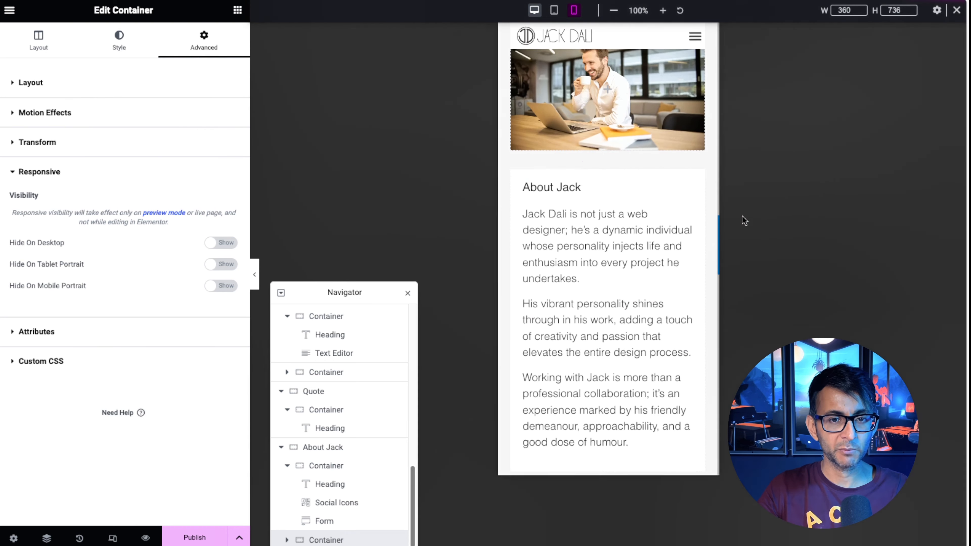
scroll(691, 426, down, 10)
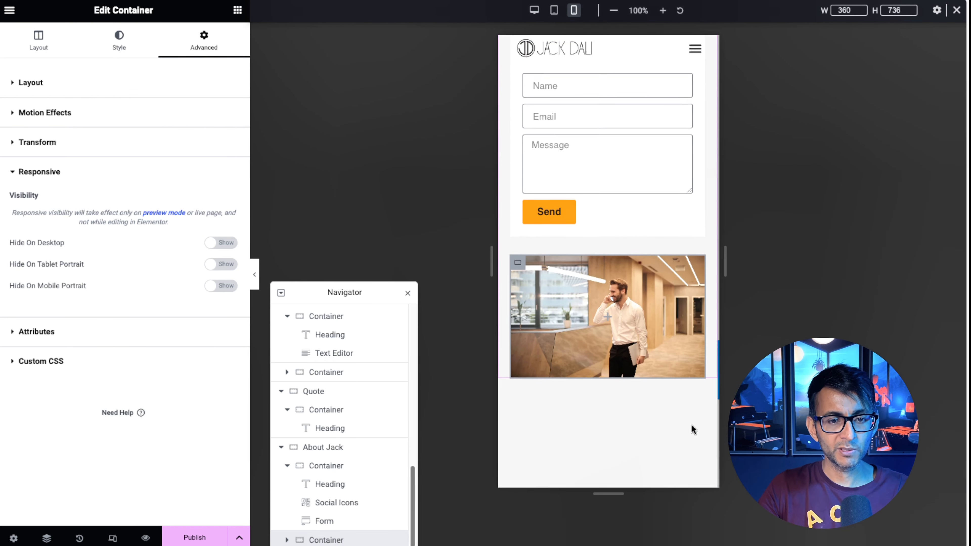
scroll(648, 400, up, 3)
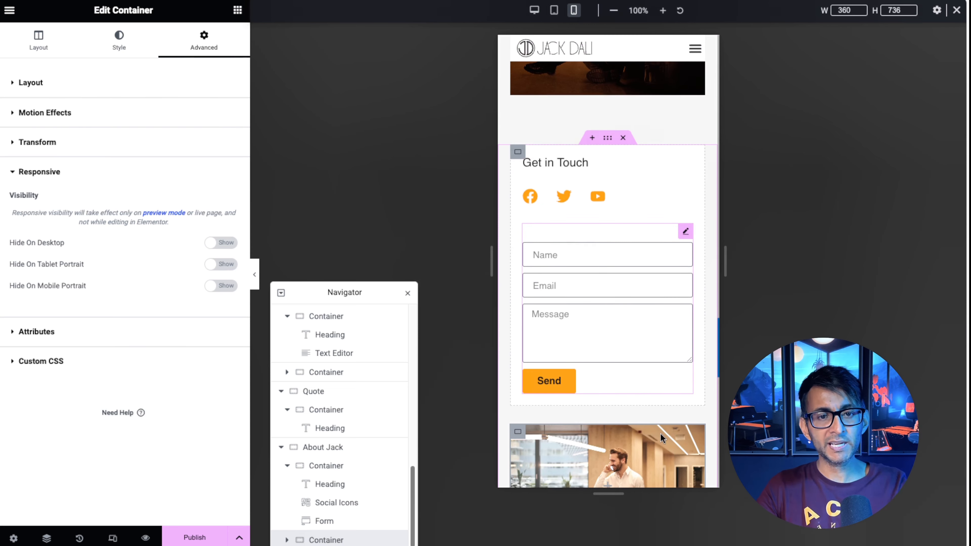
Check the mobile layout from the Get in Touch photo up to the hero, widening the preview to about 551 px to test responsiveness.
scroll(660, 420, down, 3)
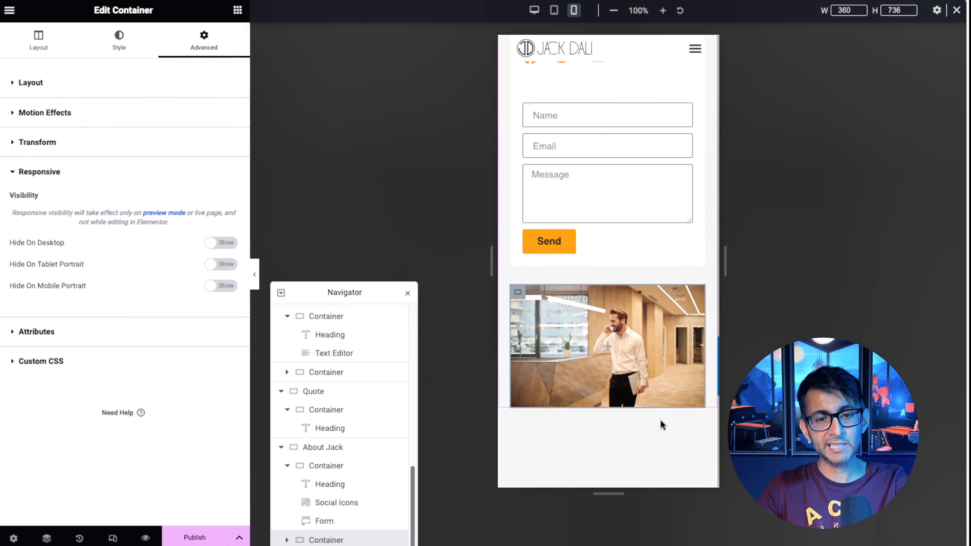
scroll(660, 419, up, 15)
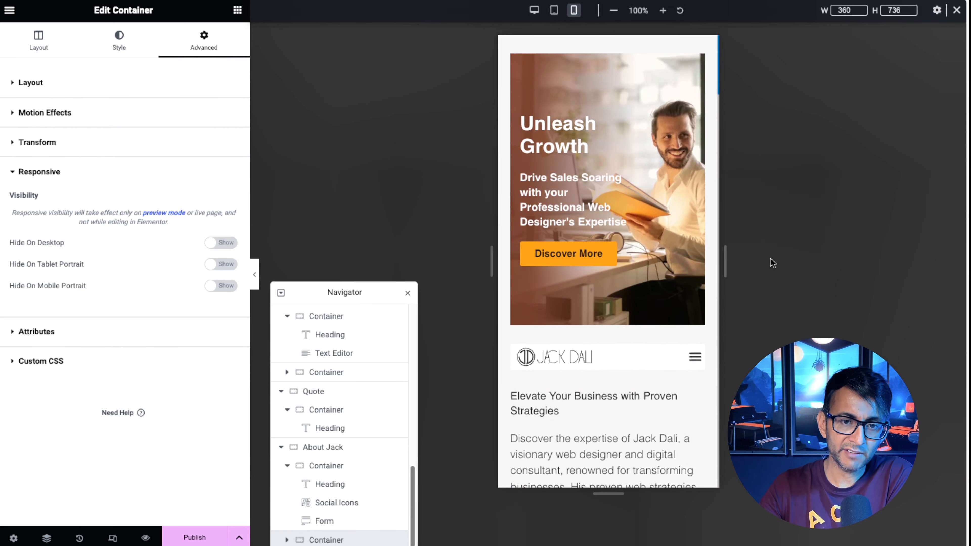
drag(763, 261, 785, 263)
drag(767, 271, 825, 218)
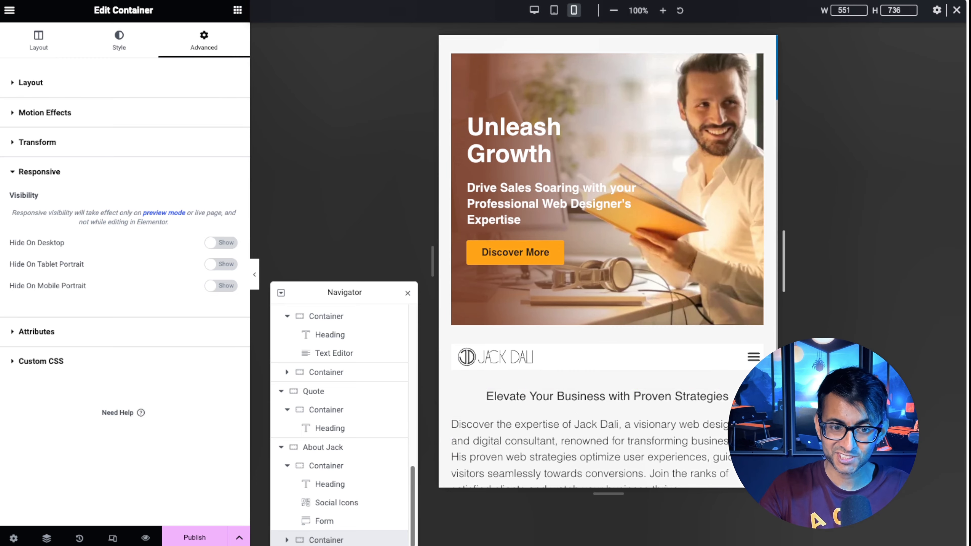
Return to the desktop layout, close the Navigator, and review the page from Get in Touch up to the hero with the editing panel hidden.
click(554, 10)
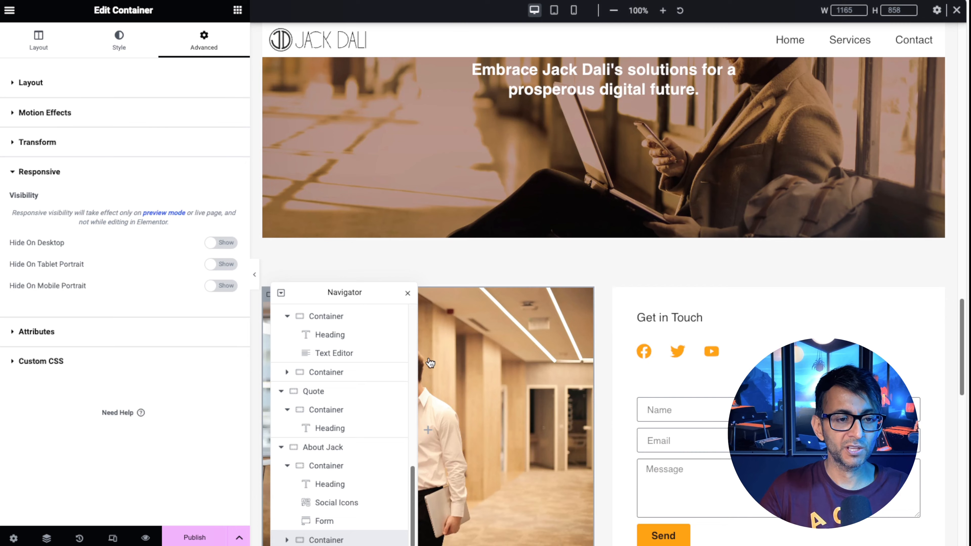
click(408, 293)
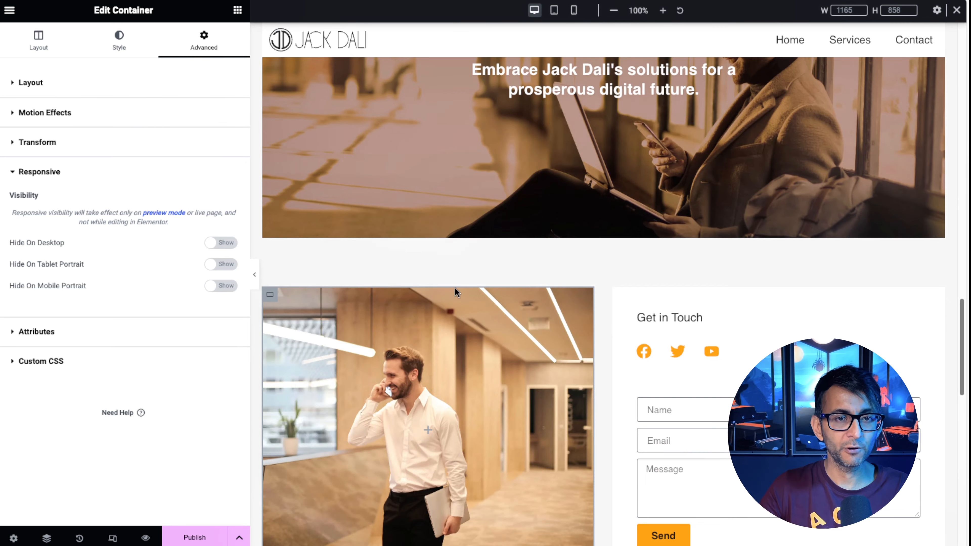
key(super+p)
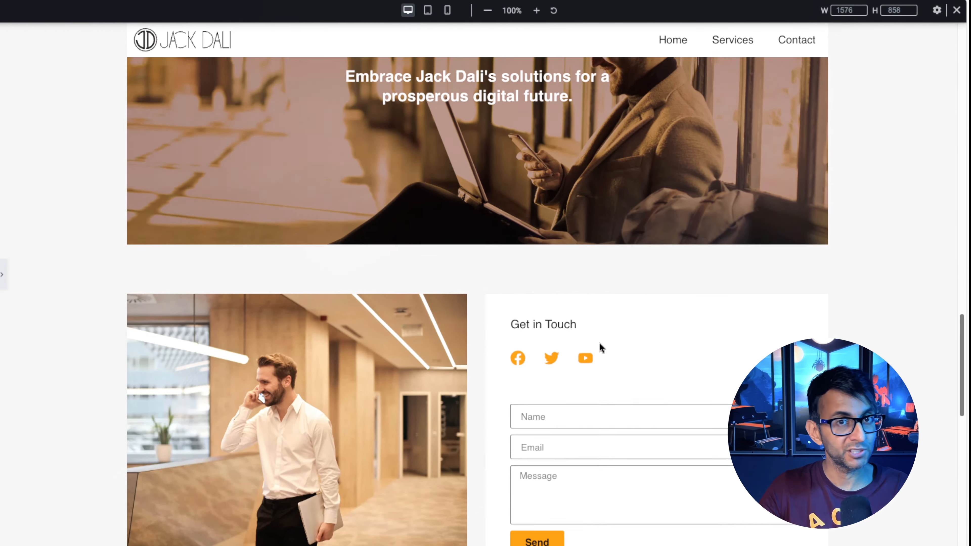
scroll(600, 347, up, 10)
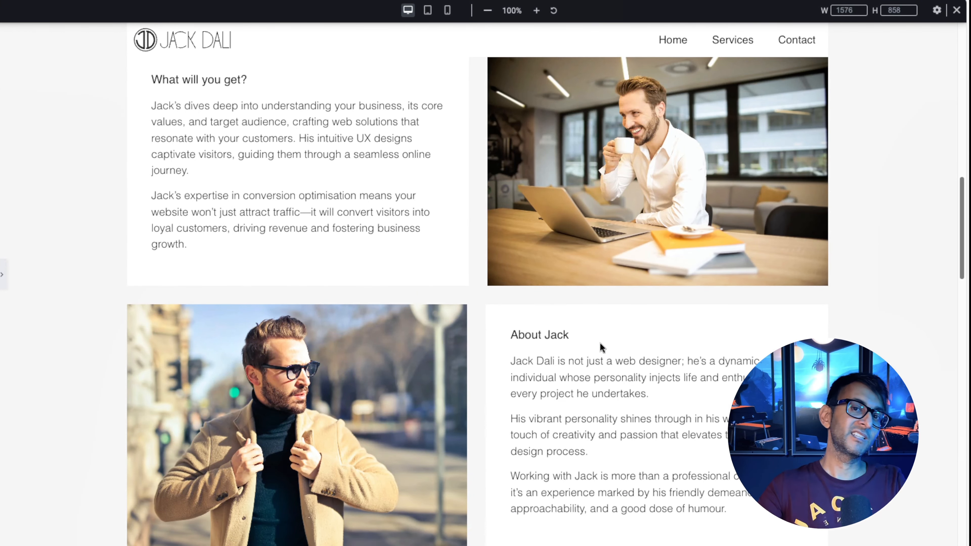
scroll(601, 352, up, 10)
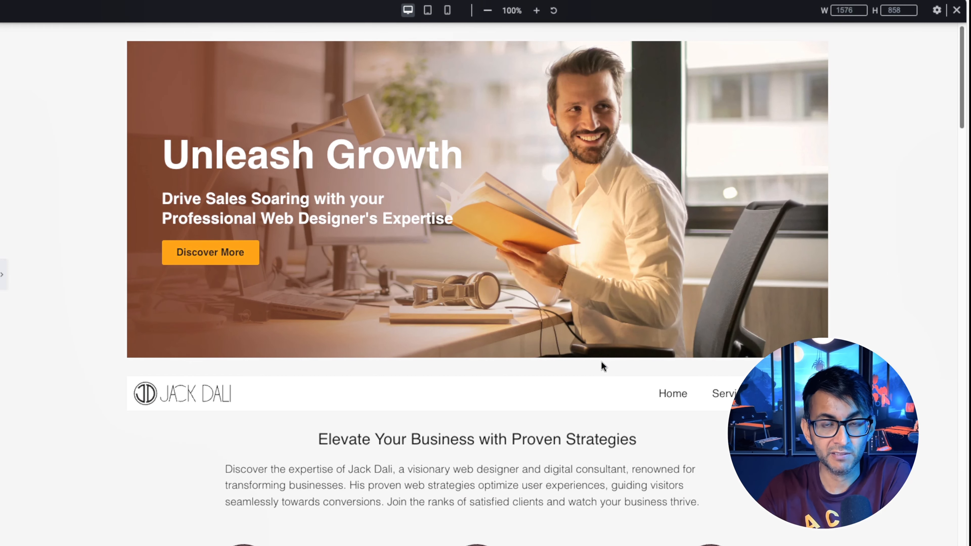